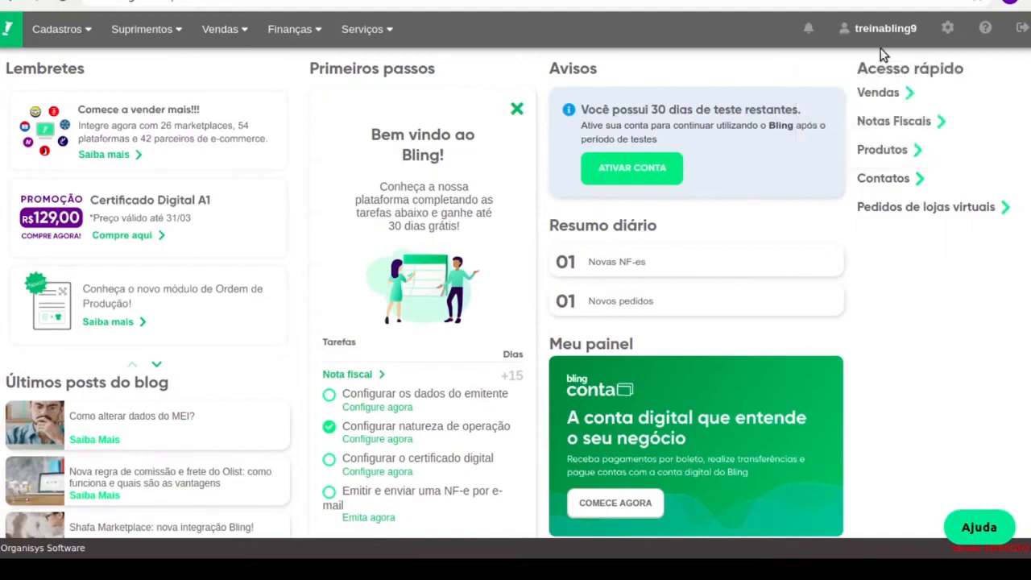
Examine the home dashboard's reminders, trial-period notice and the first-steps task list for invoices and physical store
mouse_move(884, 34)
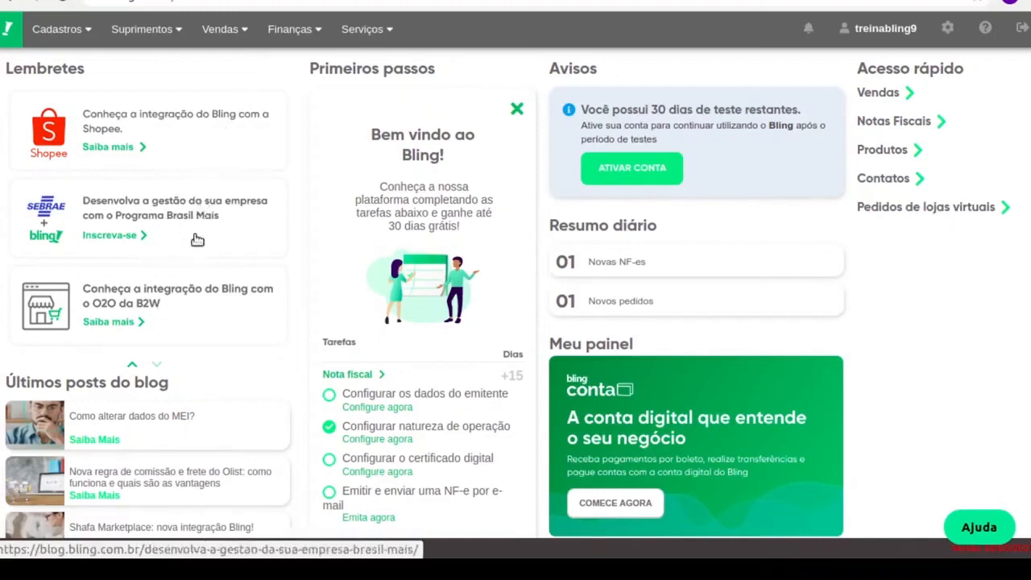
scroll(119, 382, "down", 1)
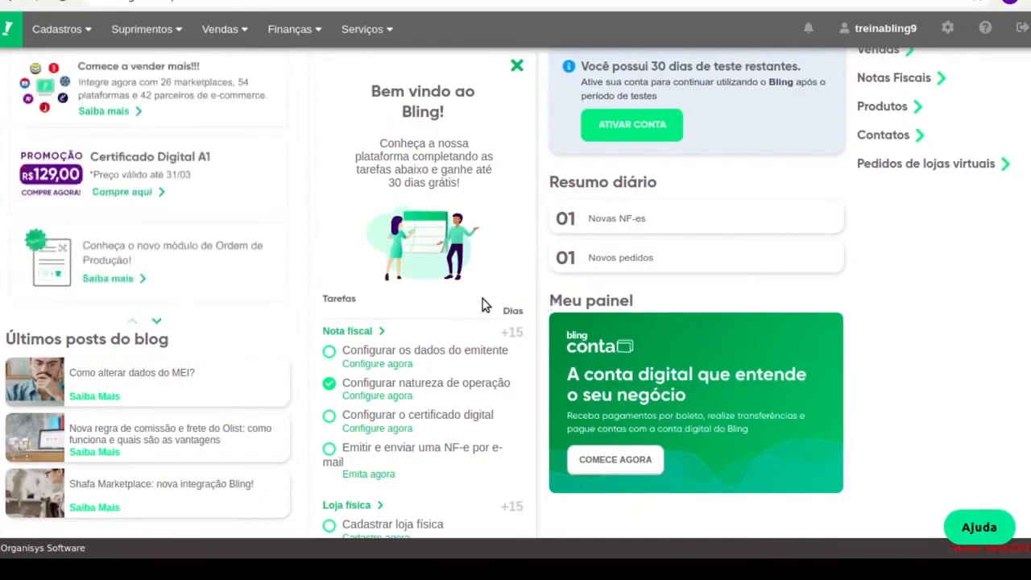
scroll(478, 306, "up", 1)
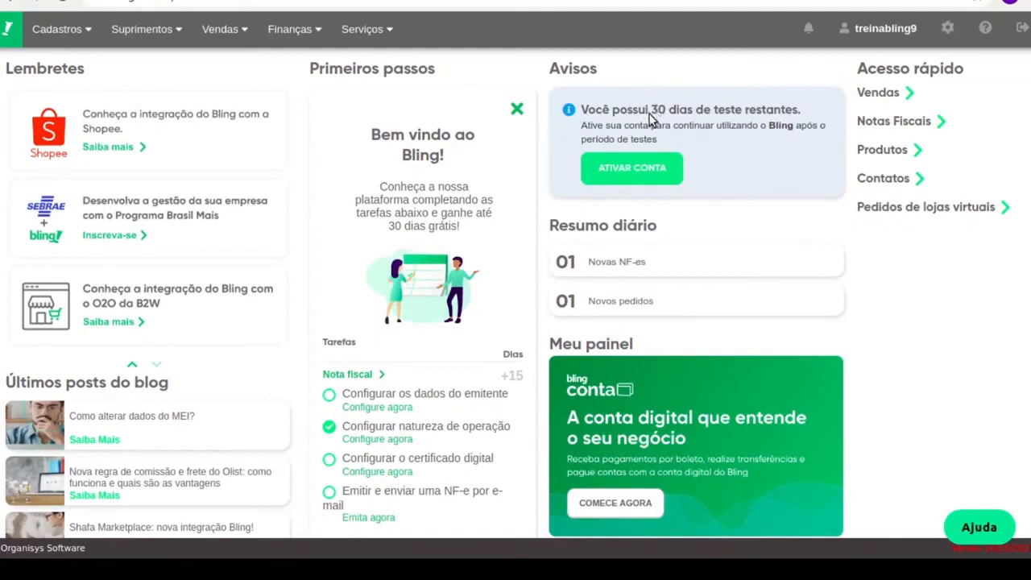
left_click_drag(594, 110, 714, 131)
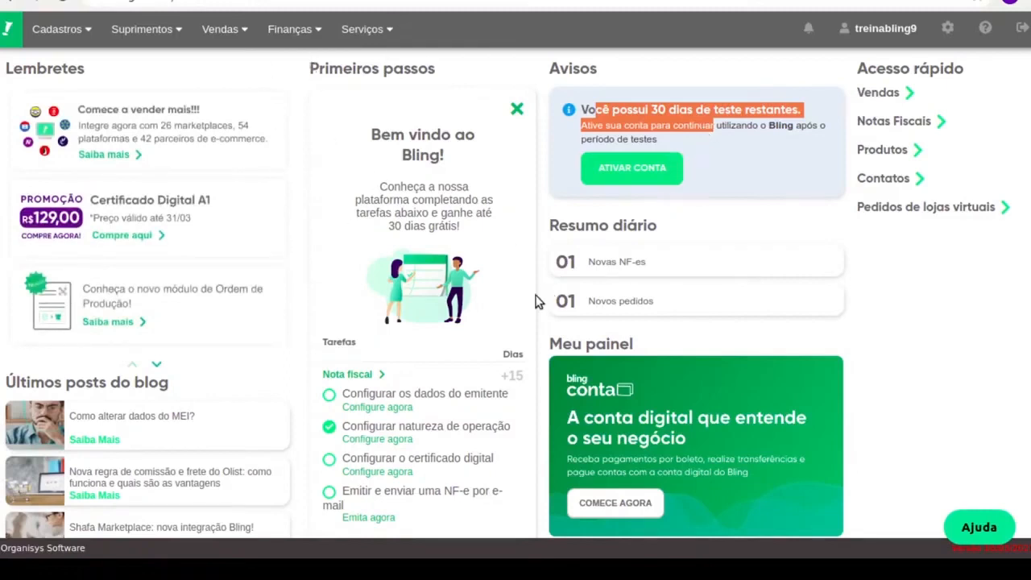
scroll(546, 295, "down", 1)
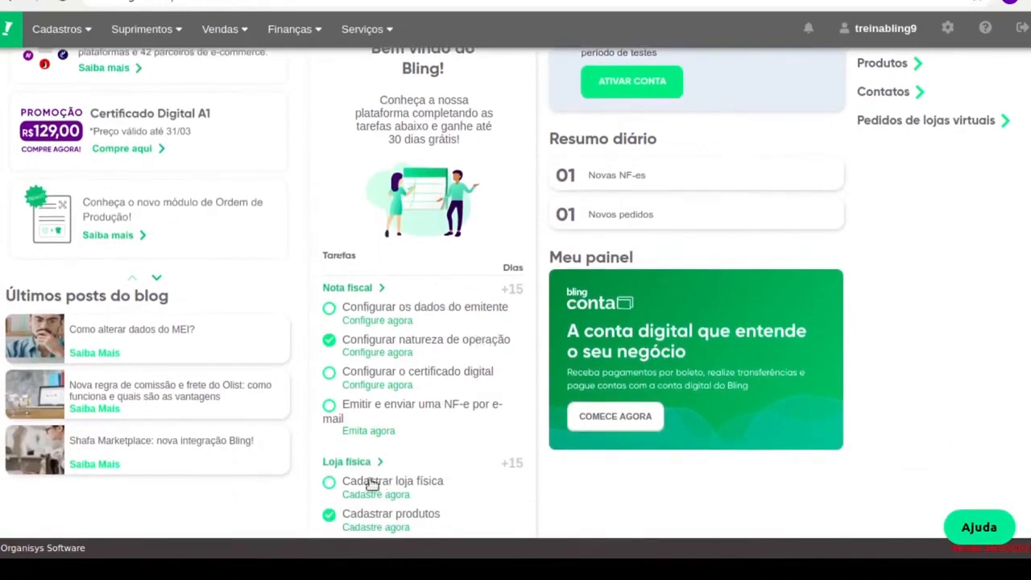
scroll(386, 475, "down", 3)
scroll(408, 418, "up", 3)
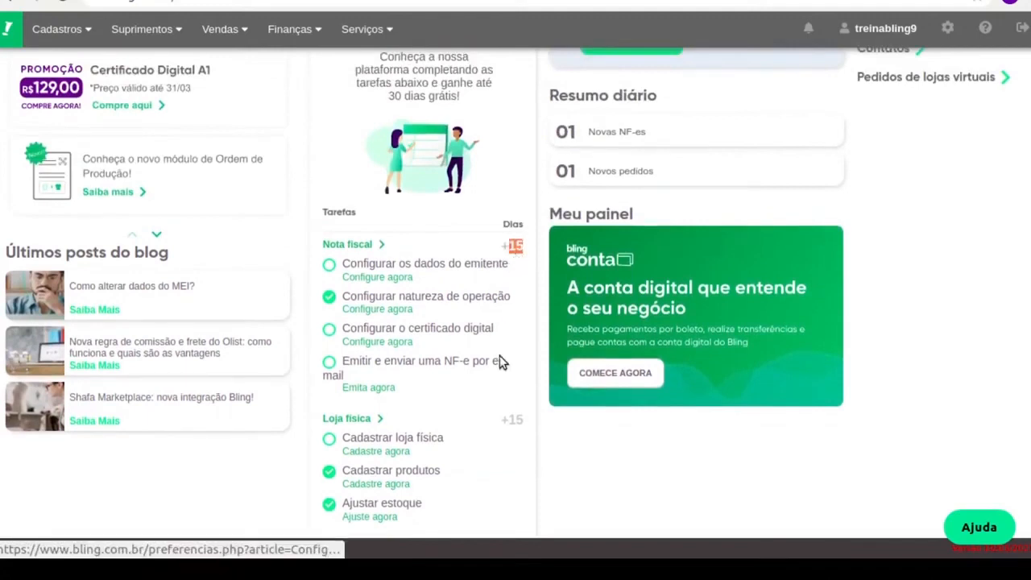
scroll(497, 358, "up", 2)
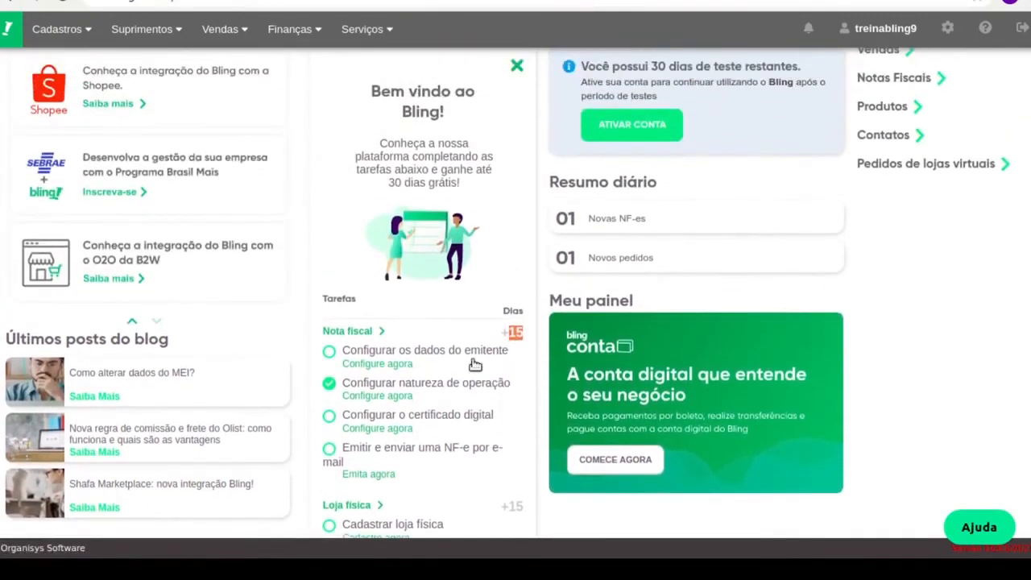
scroll(422, 316, "up", 1)
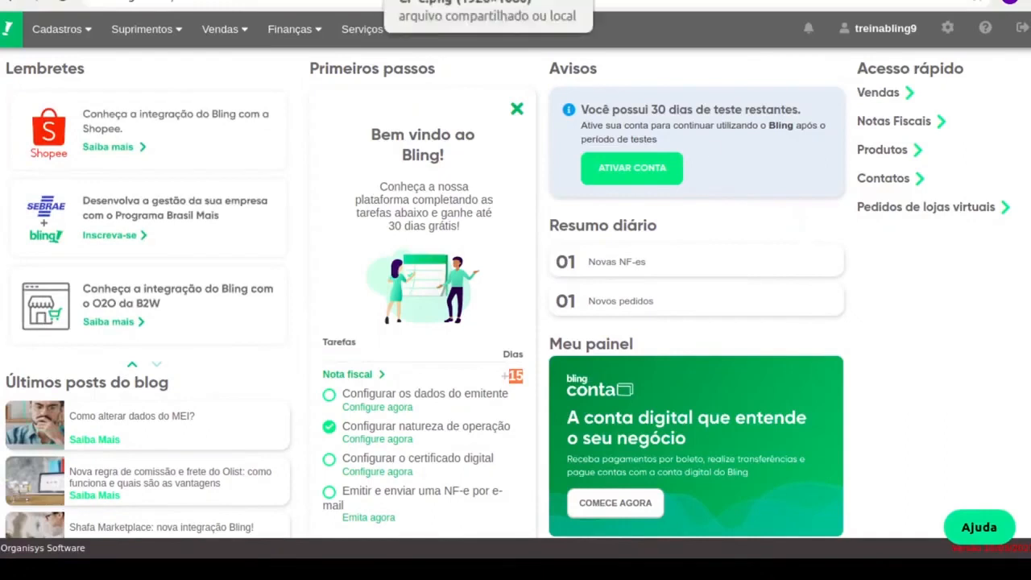
left_click(435, 0)
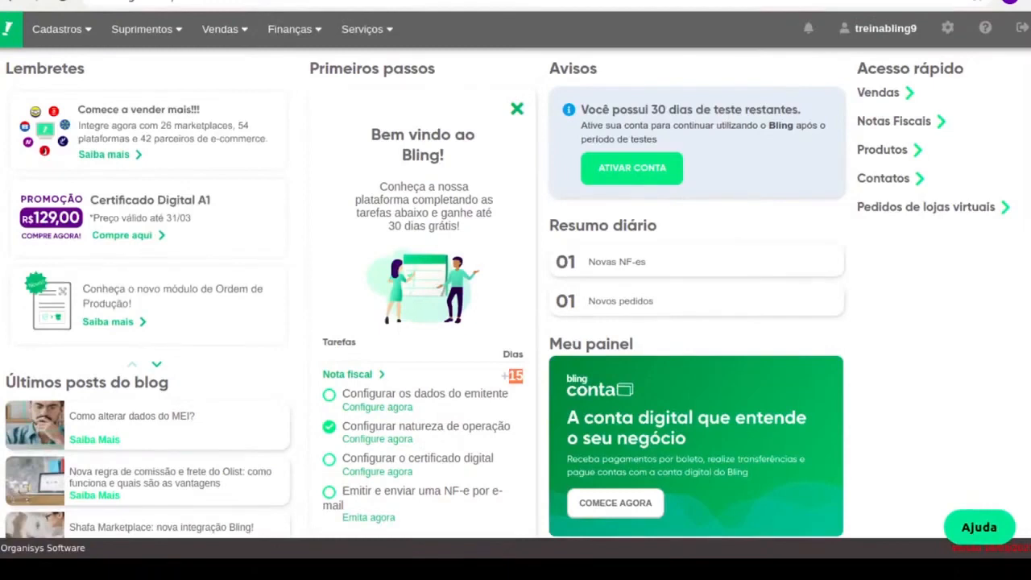
Open the help centre manuals and search them for "como configurar o sat"
left_click(984, 32)
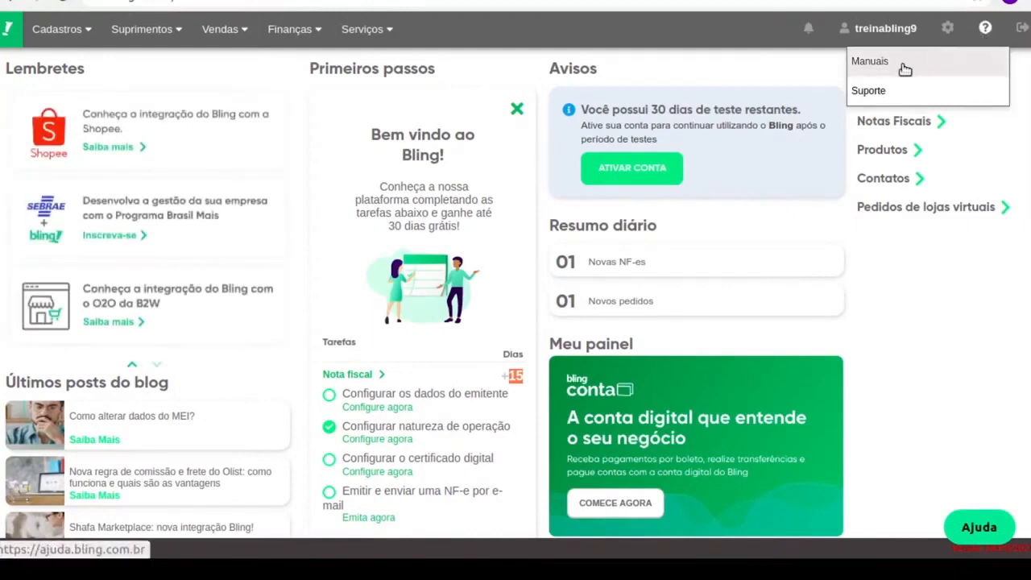
left_click(961, 62)
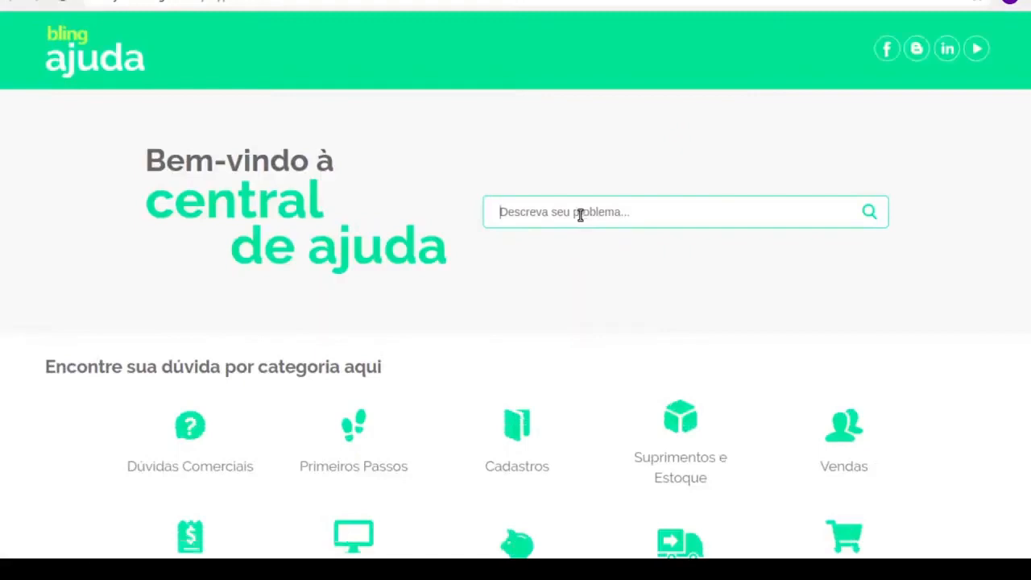
left_click(579, 215)
type("como configurar")
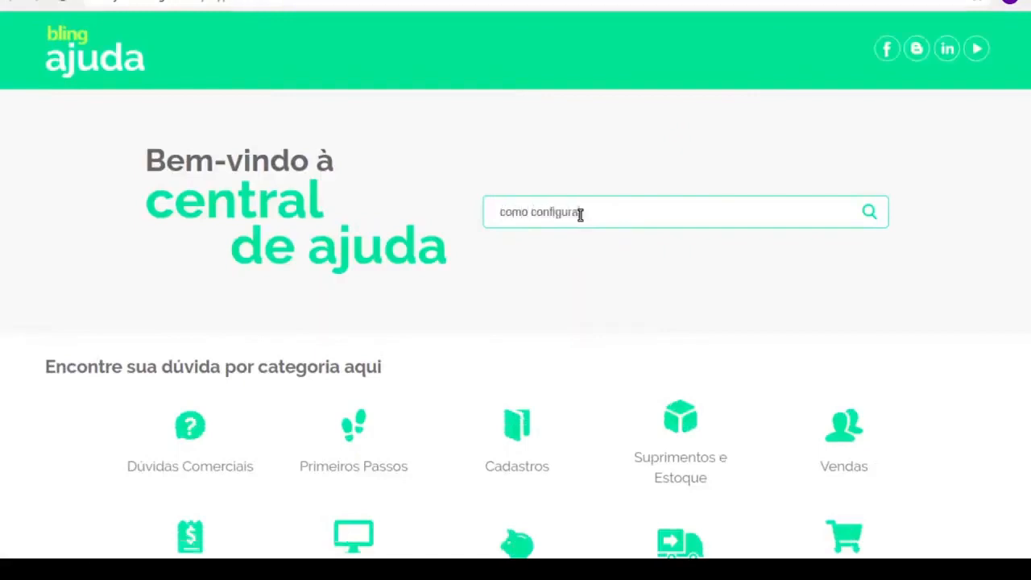
type(" o sat")
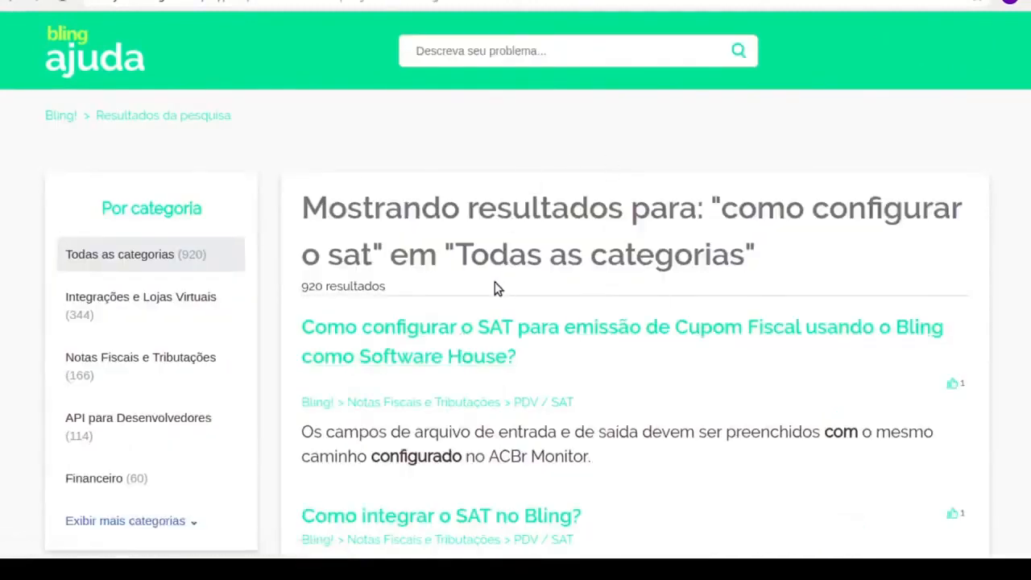
Read the article on configuring SAT for Cupom Fiscal with Bling as Software House, including its Preferências instructions, then leave it
left_click(451, 343)
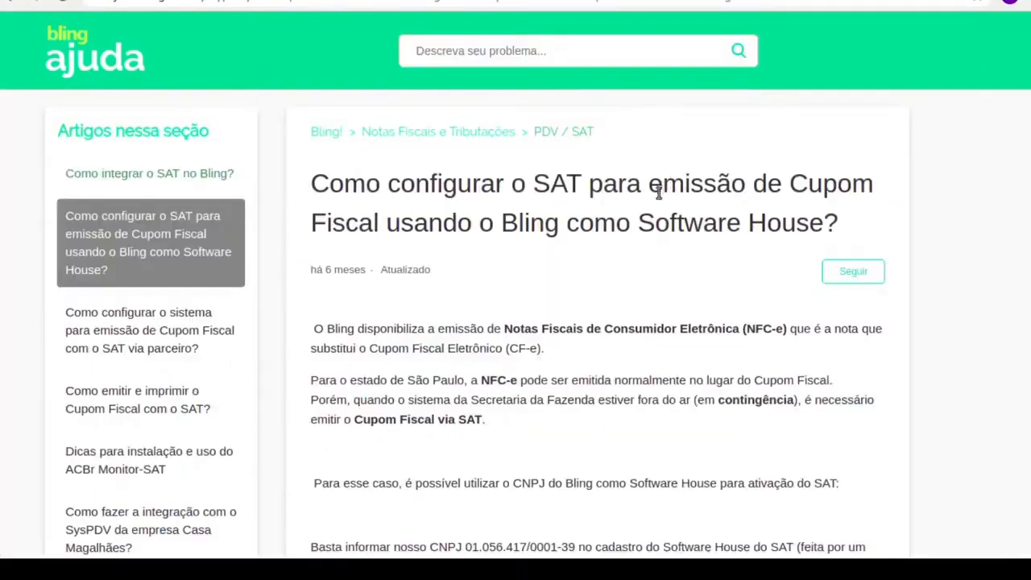
double_click(592, 224)
scroll(576, 309, "down", 1)
scroll(575, 308, "down", 3)
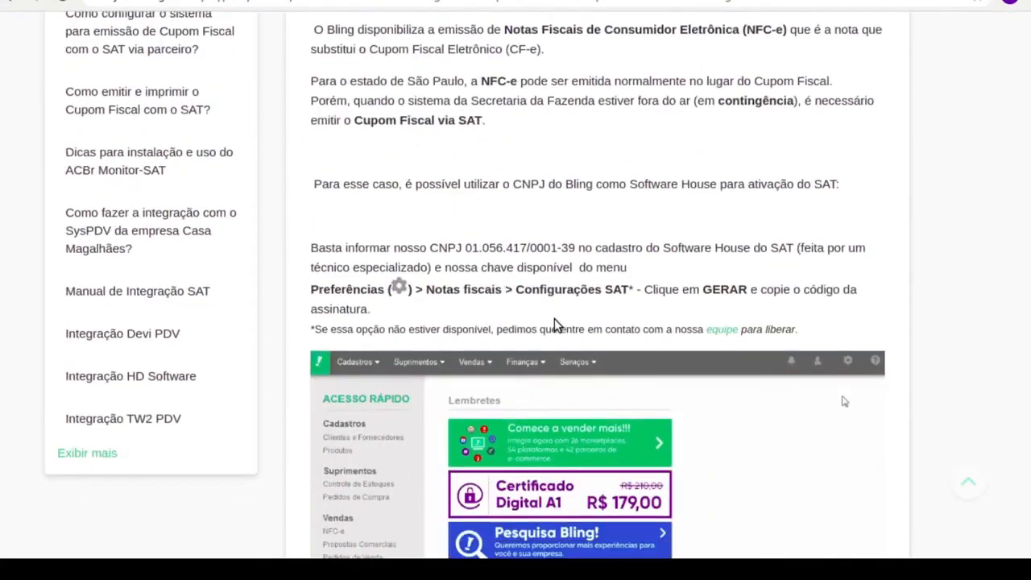
scroll(512, 314, "down", 3)
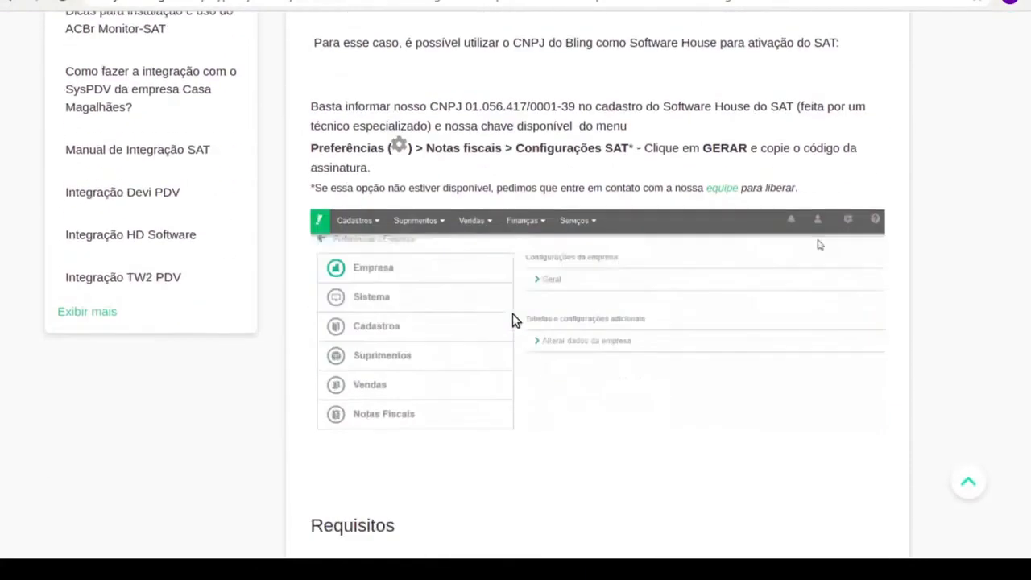
scroll(520, 322, "up", 4)
scroll(524, 331, "up", 3)
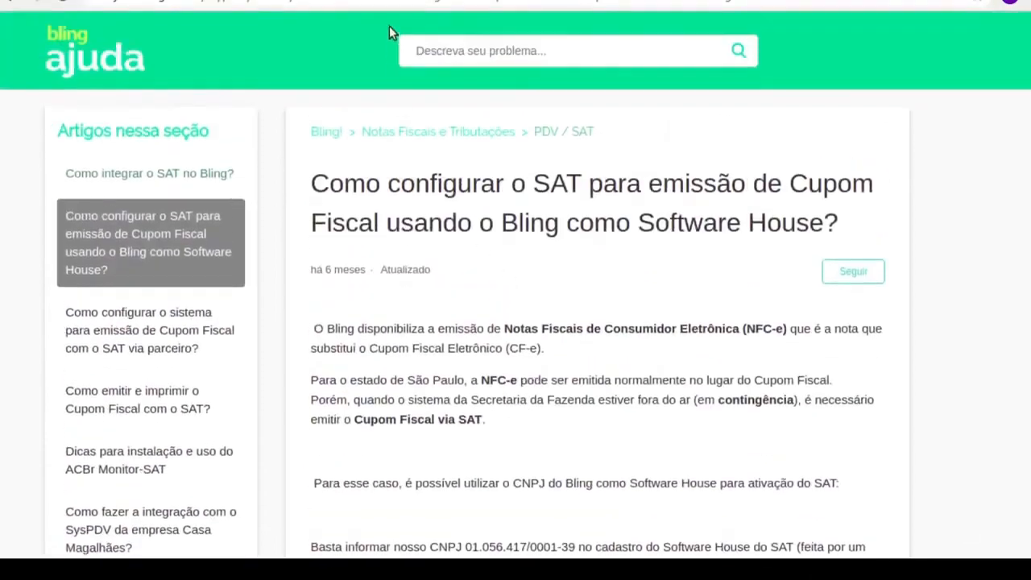
left_click(105, 0)
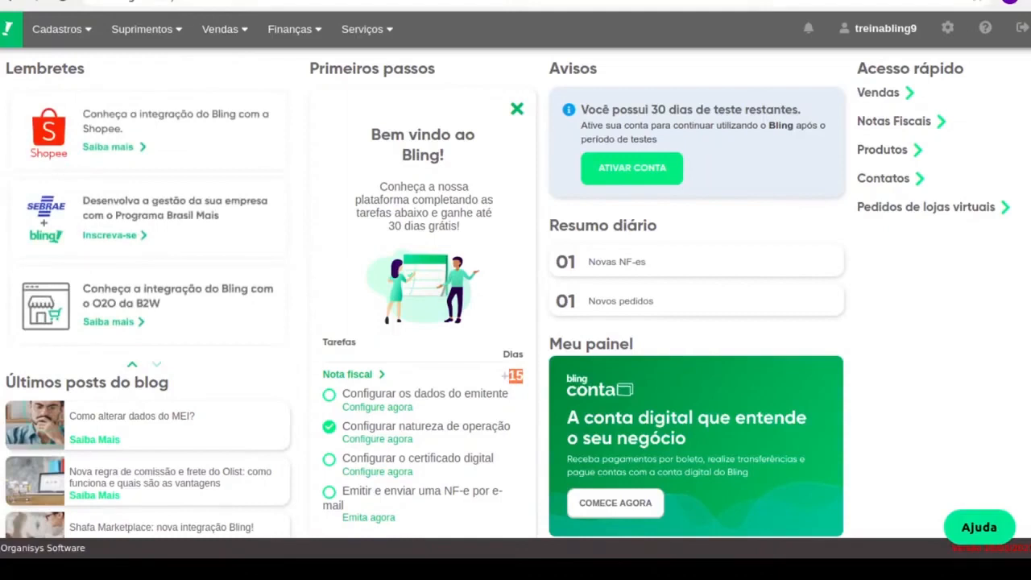
Reopen the help centre manuals from the home dashboard and search for "sat"
left_click(984, 28)
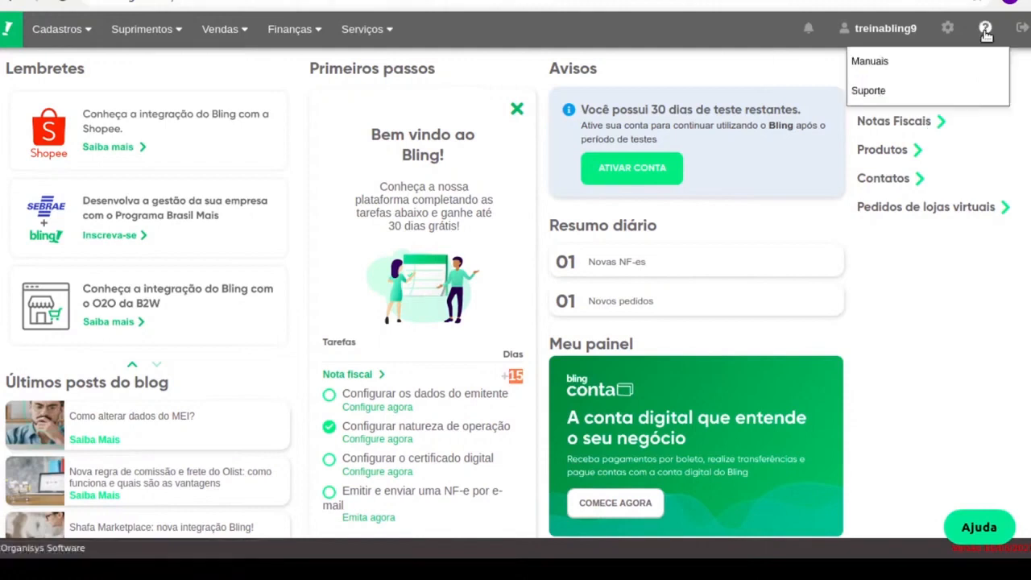
left_click(937, 67)
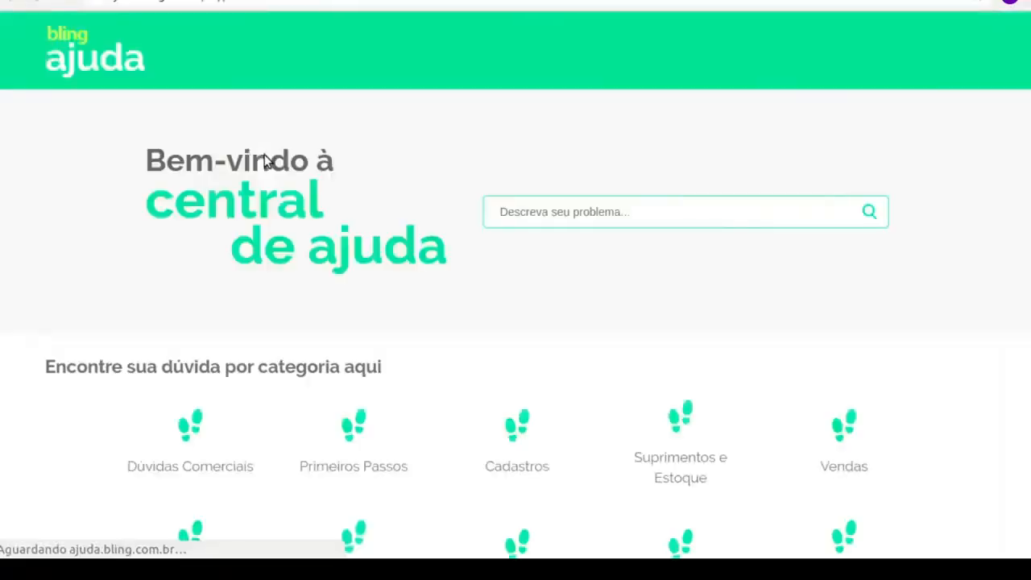
left_click(498, 214)
type("sat")
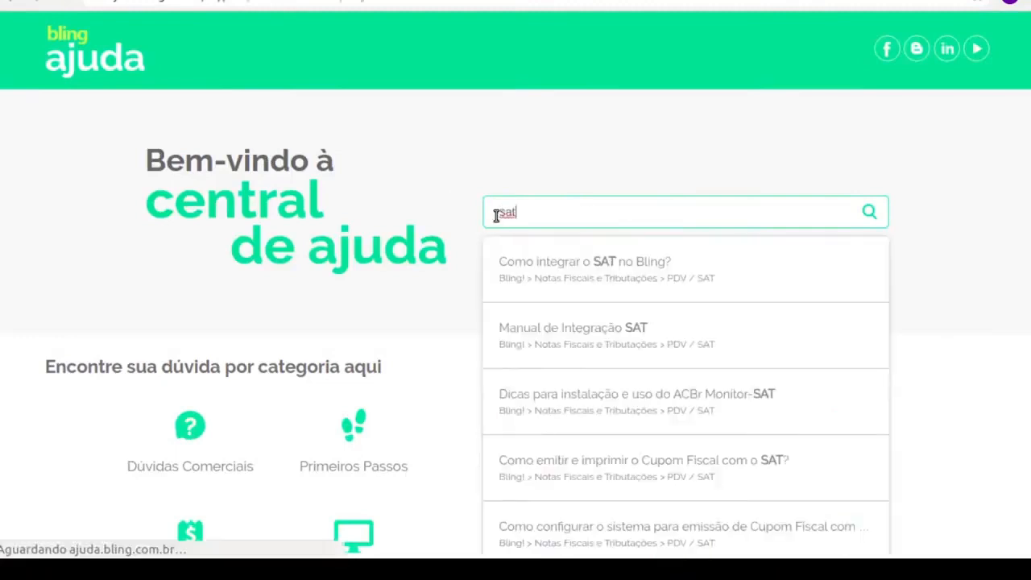
key("Return")
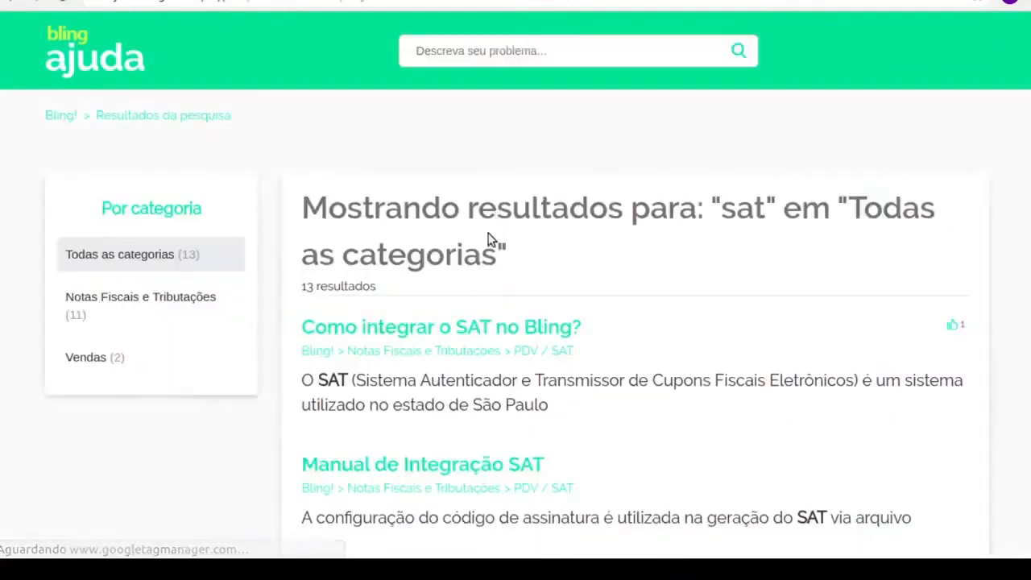
Read the article "Como integrar o SAT no Bling?", highlight its list of partner systems, and return to the dashboard
left_click(443, 332)
scroll(472, 341, "down", 5)
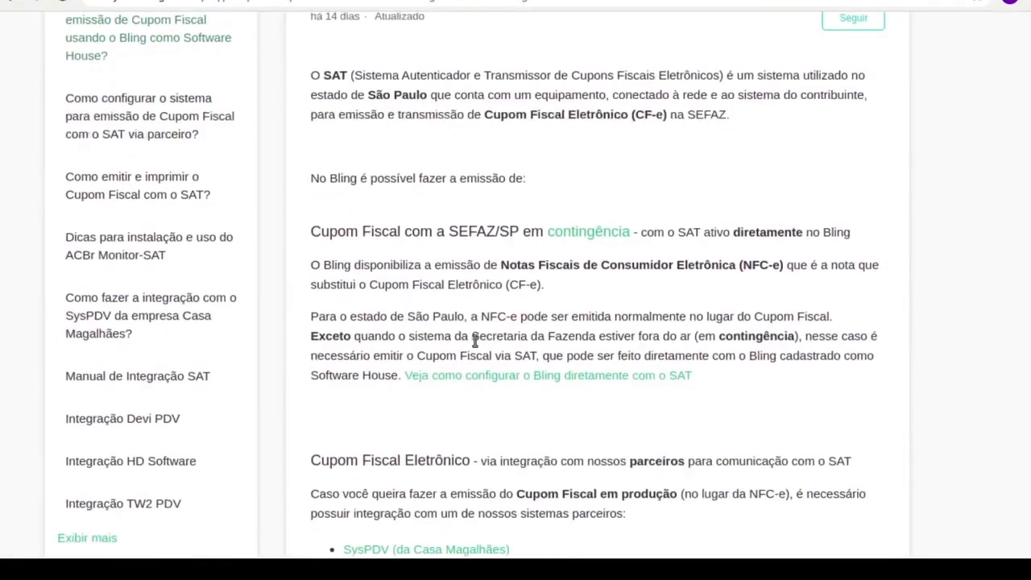
left_click_drag(497, 394, 341, 330)
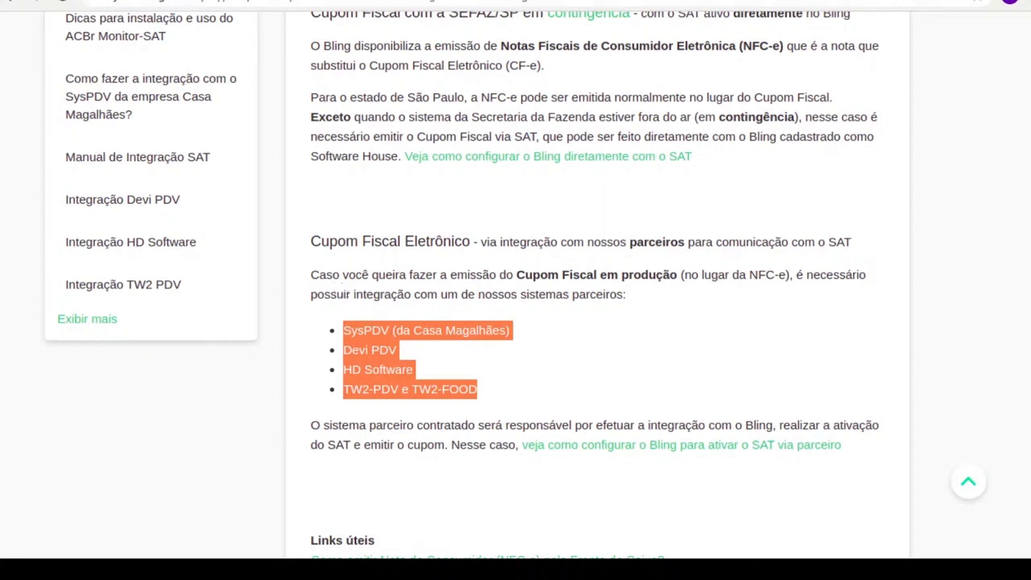
left_click(282, 0)
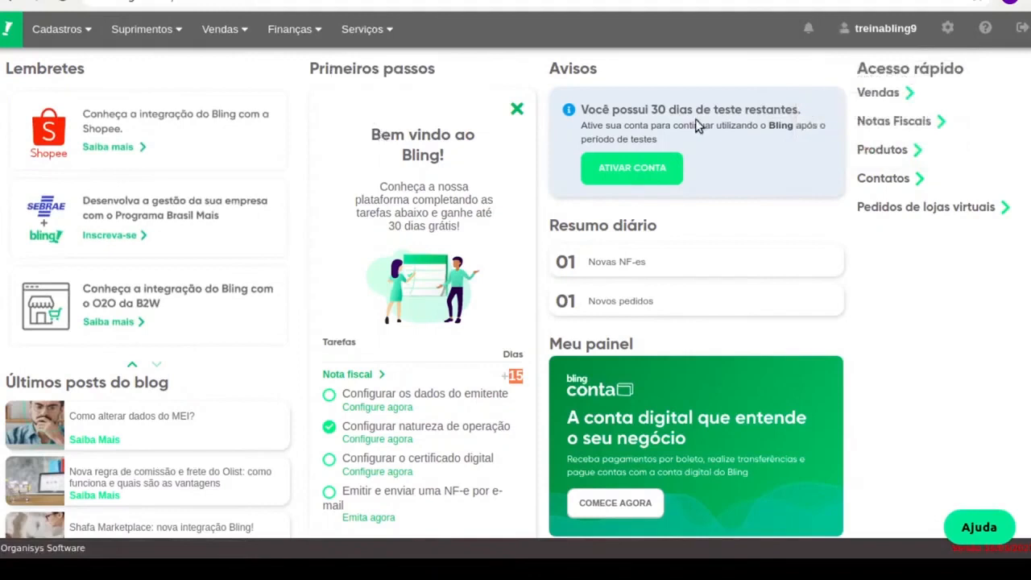
Open the company data form under the Empresa preferences and dismiss the introductory guide
left_click(947, 32)
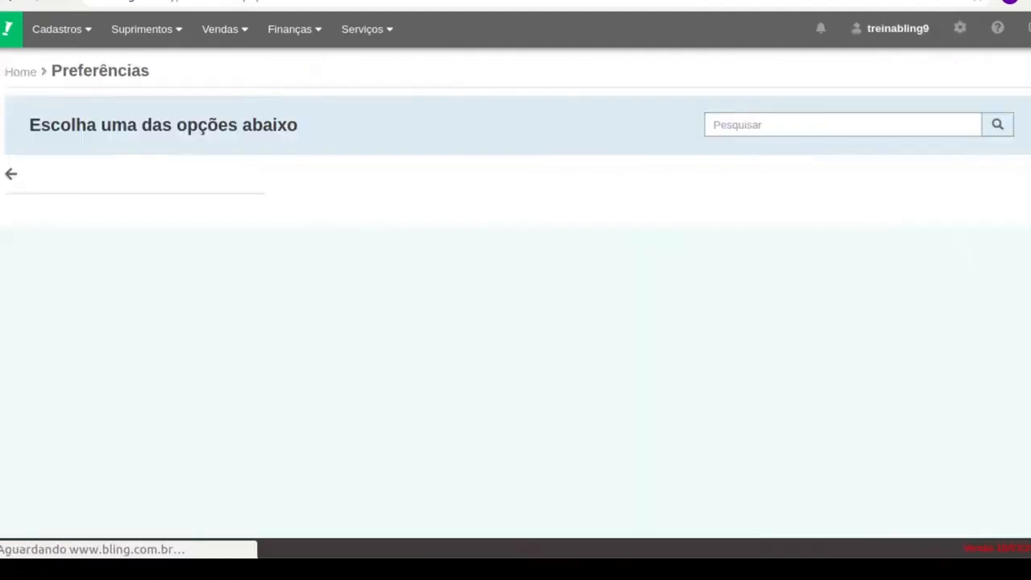
left_click(85, 233)
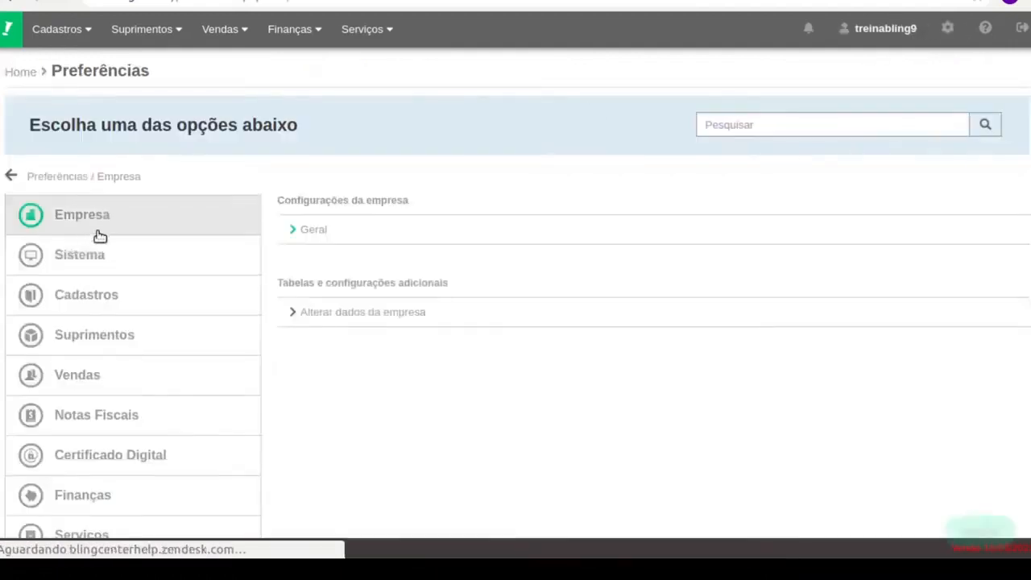
left_click(401, 321)
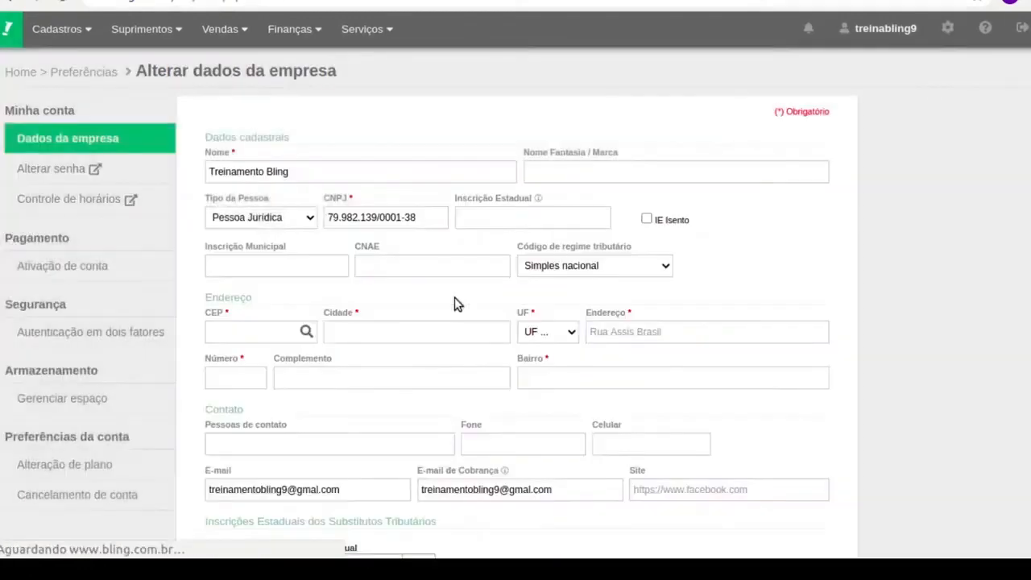
scroll(437, 266, "down", 1)
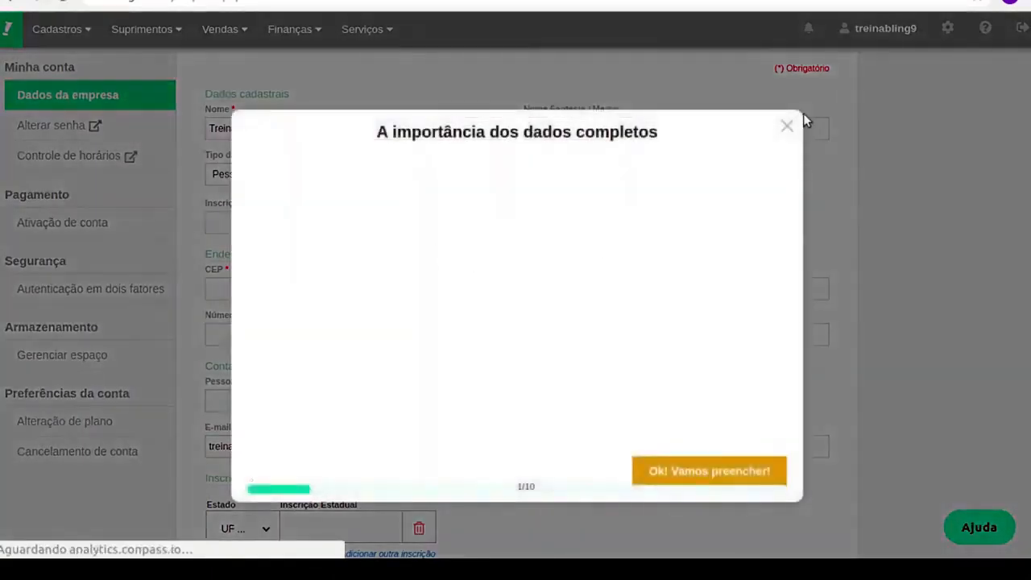
left_click(786, 126)
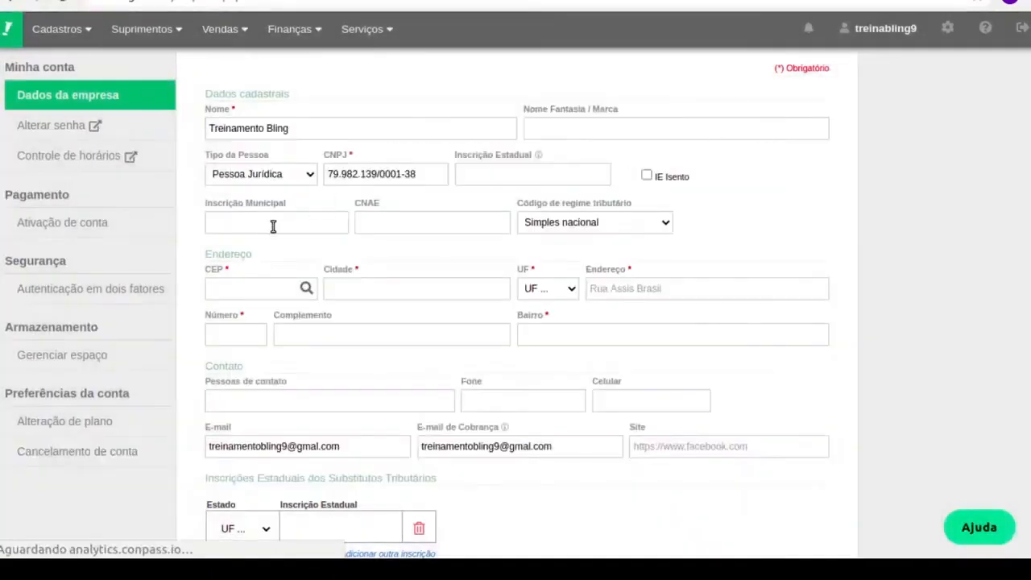
Fill in the company's address by choosing a suggested postal code and entering the street number
left_click(244, 286)
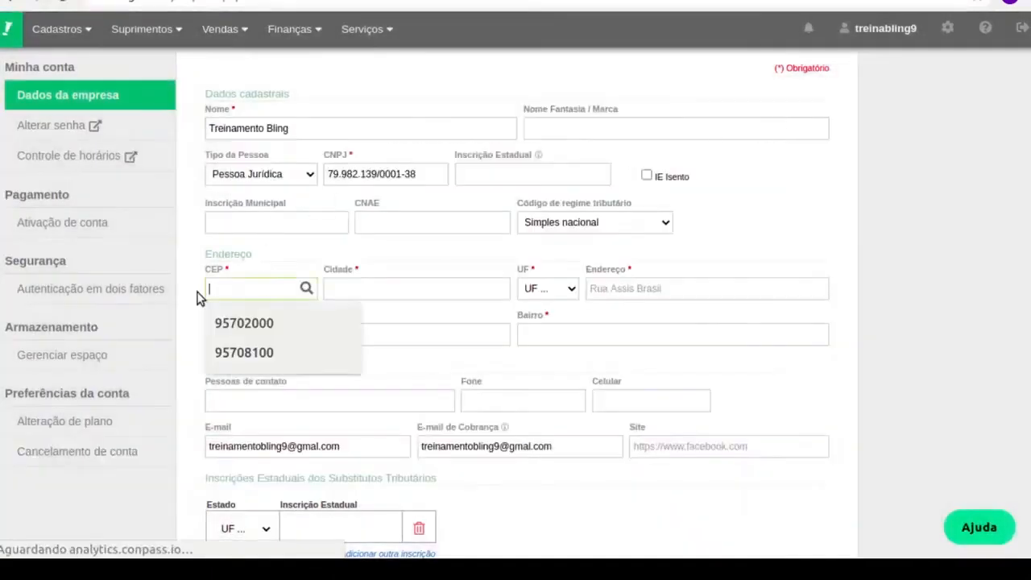
left_click(256, 323)
left_click(220, 337)
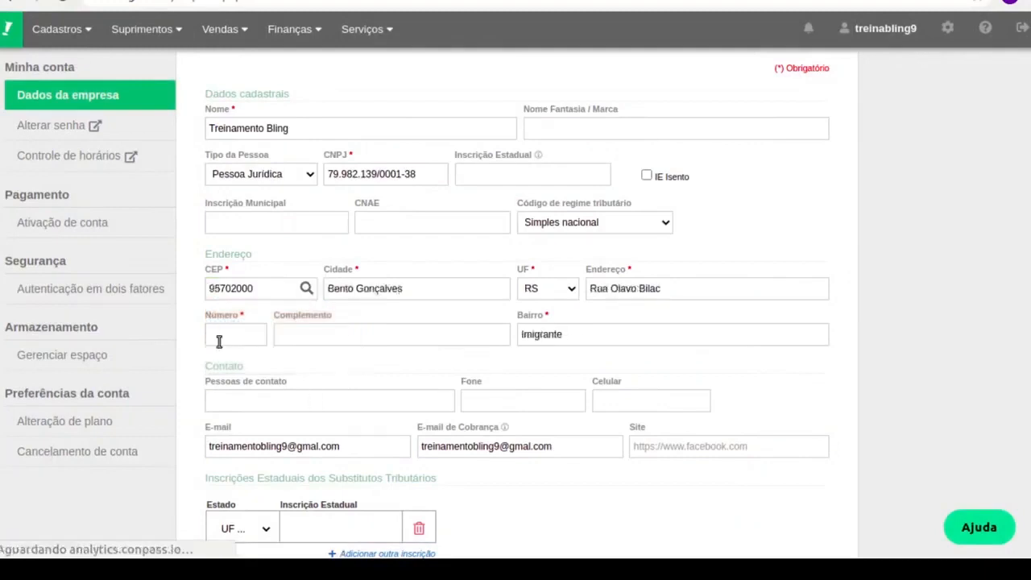
type("100")
Review the company form's contact, state registration and logo sections, and return to the registration data
scroll(592, 528, "down", 2)
scroll(592, 527, "down", 1)
mouse_move(294, 429)
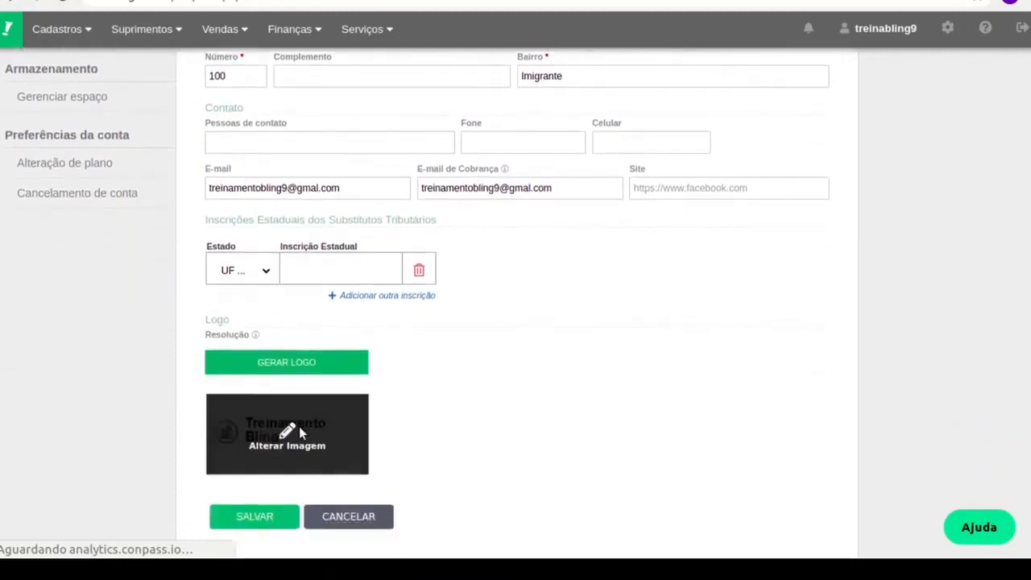
scroll(410, 392, "up", 1)
scroll(406, 392, "up", 1)
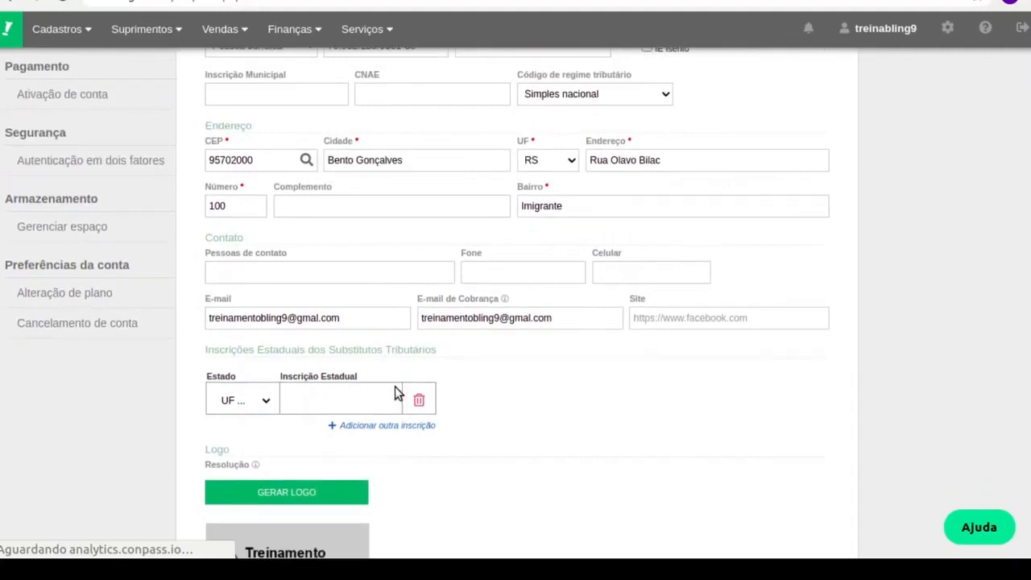
scroll(451, 282, "up", 3)
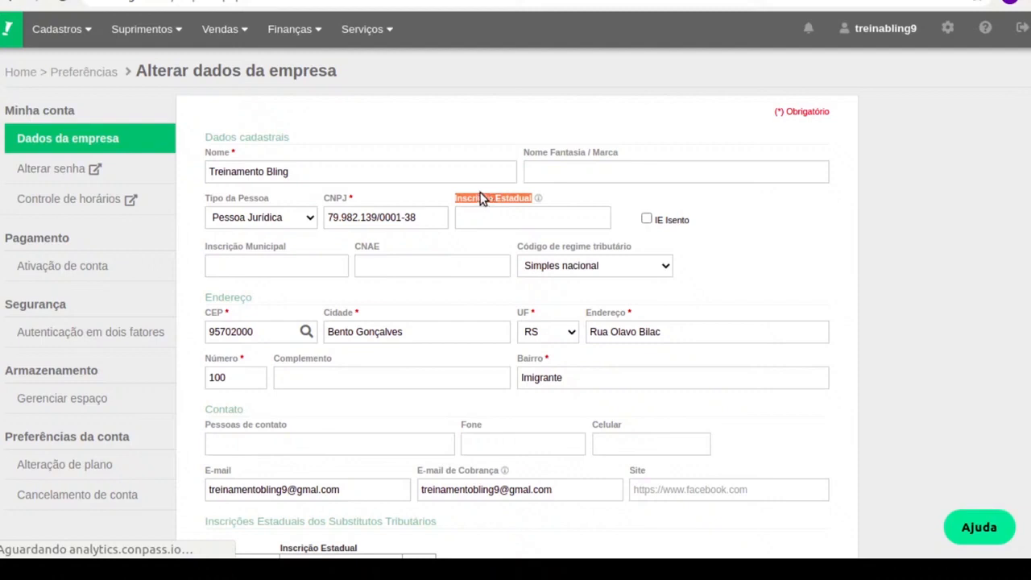
Open the help centre manuals and search them for "mei"
left_click(984, 28)
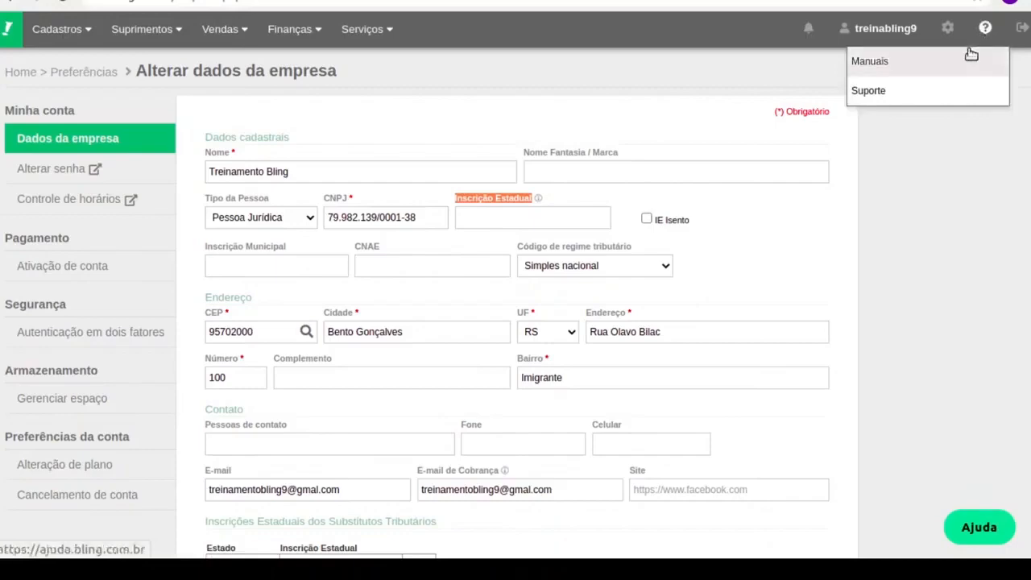
left_click(966, 63)
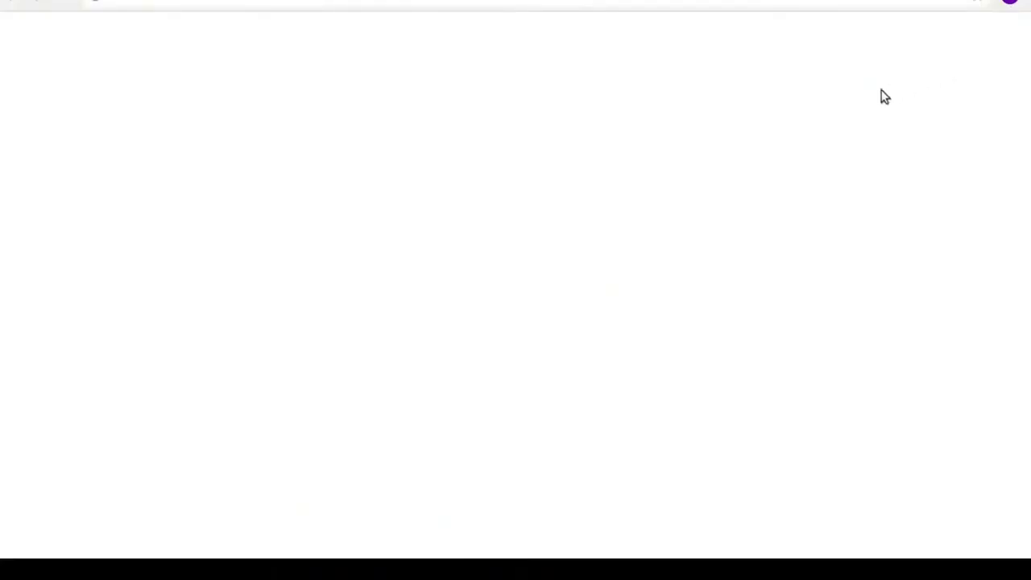
type("mei")
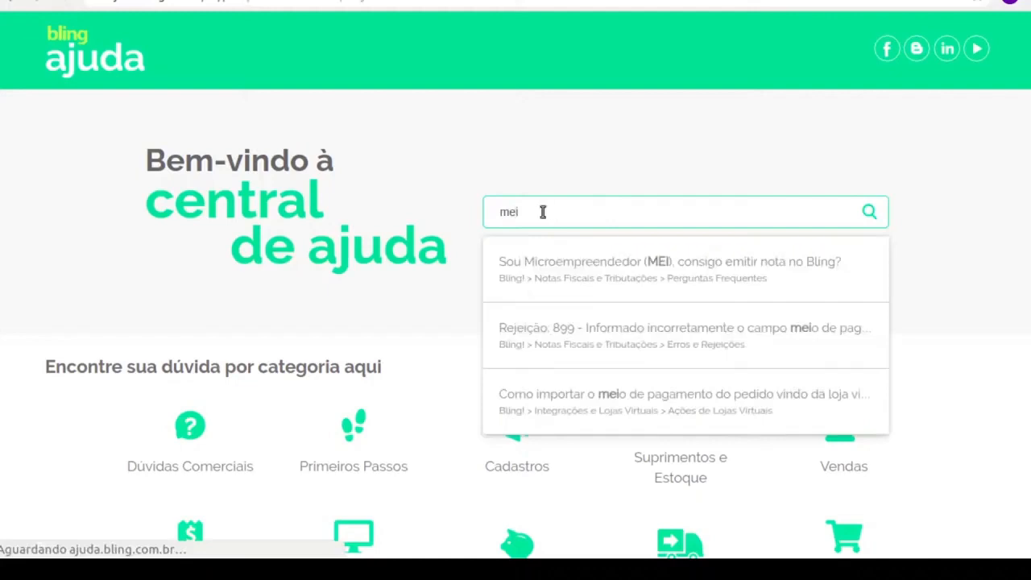
key("Return")
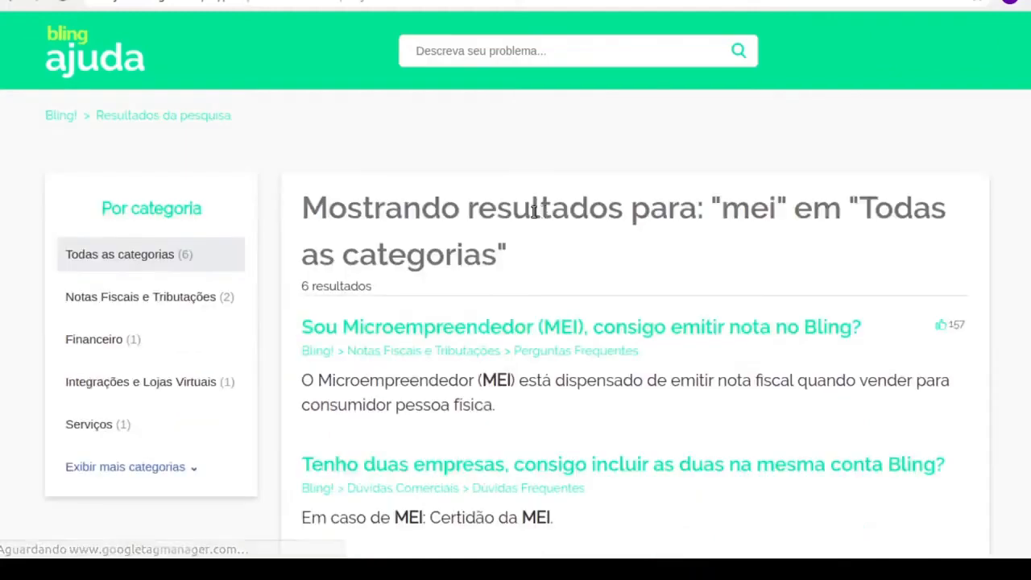
Read the article on MEI invoice issuing, highlight "permitem" above the list of states, and return to the company data form
left_click(427, 336)
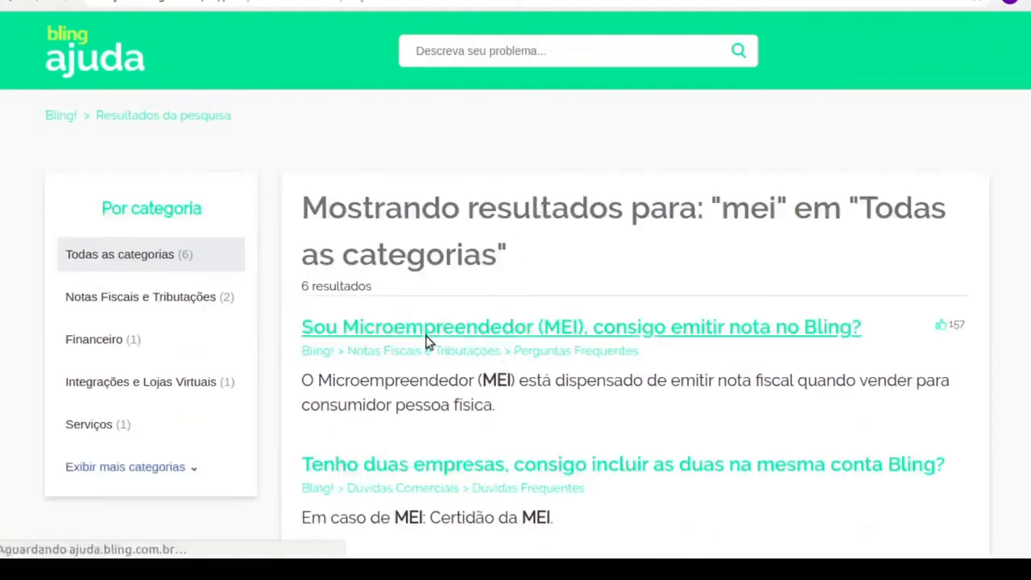
scroll(425, 341, "down", 1)
scroll(426, 338, "down", 3)
left_click_drag(402, 229, 457, 233)
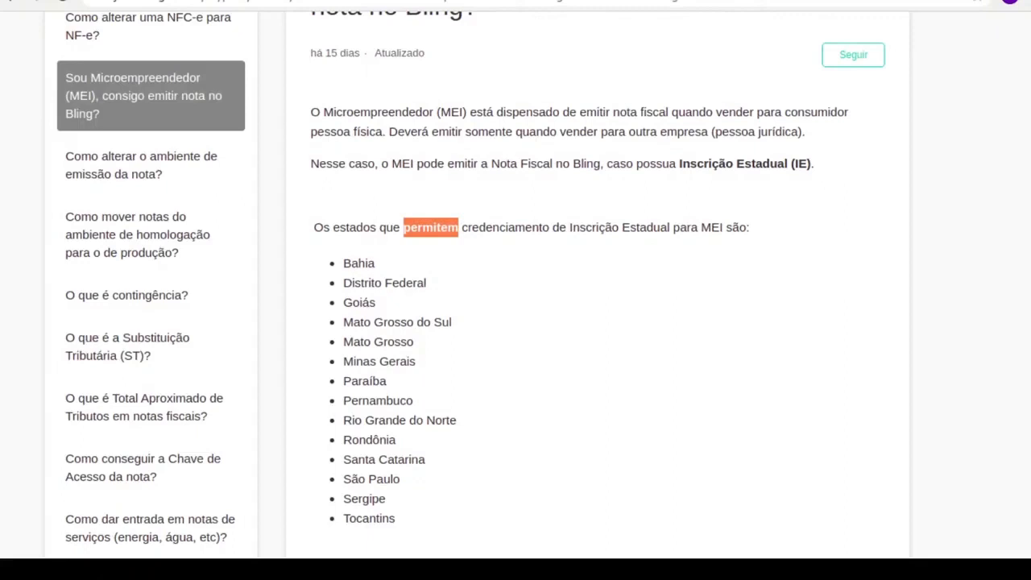
left_click(97, 0)
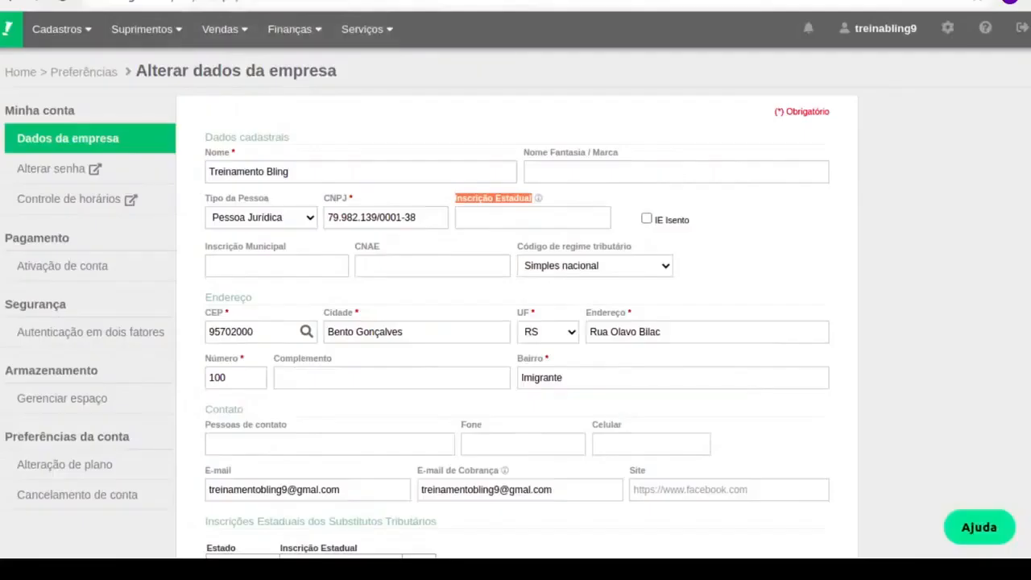
Save the company data, return to the home dashboard and dismiss the welcome message
scroll(499, 210, "down", 1)
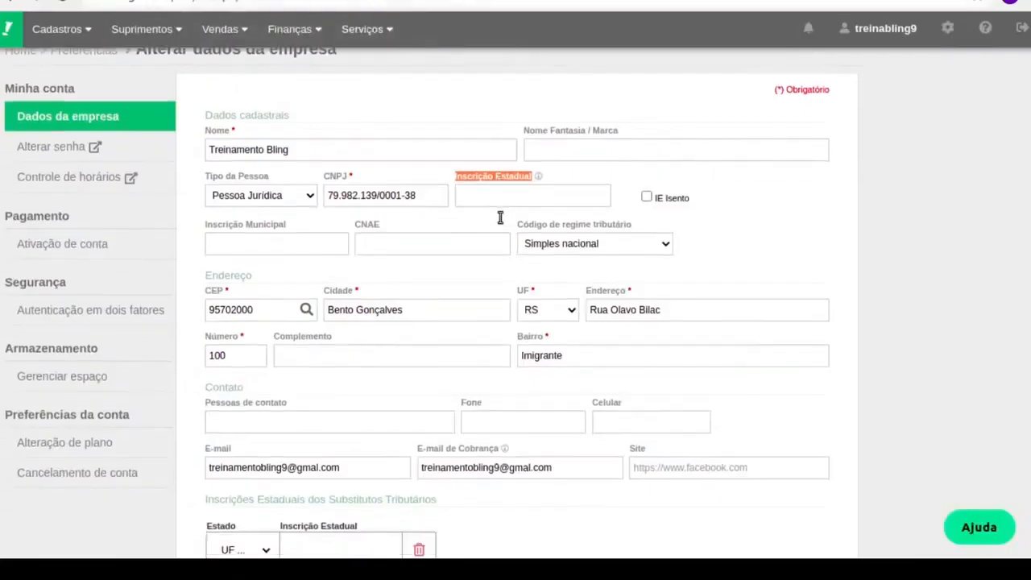
scroll(675, 300, "down", 3)
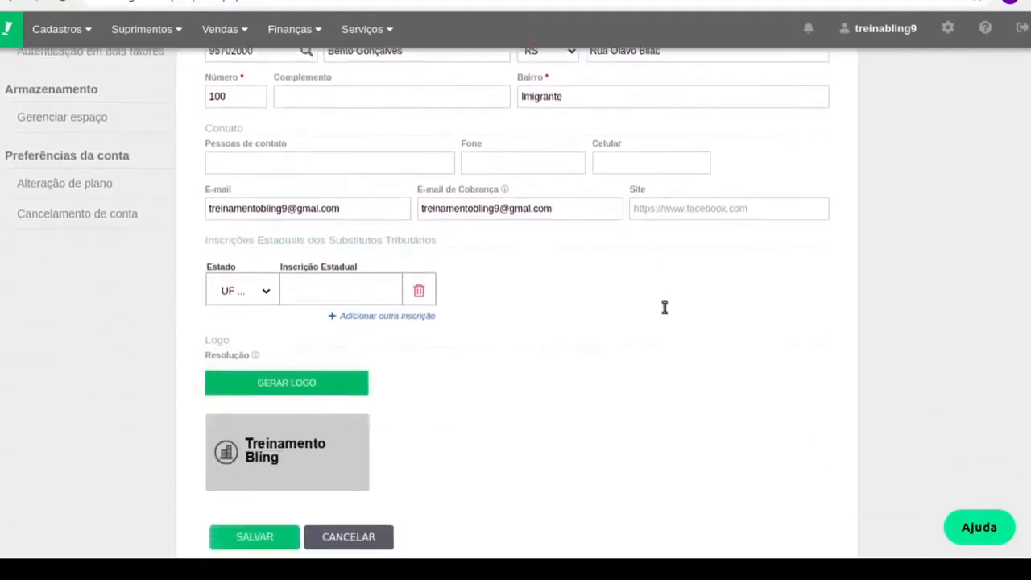
left_click(264, 517)
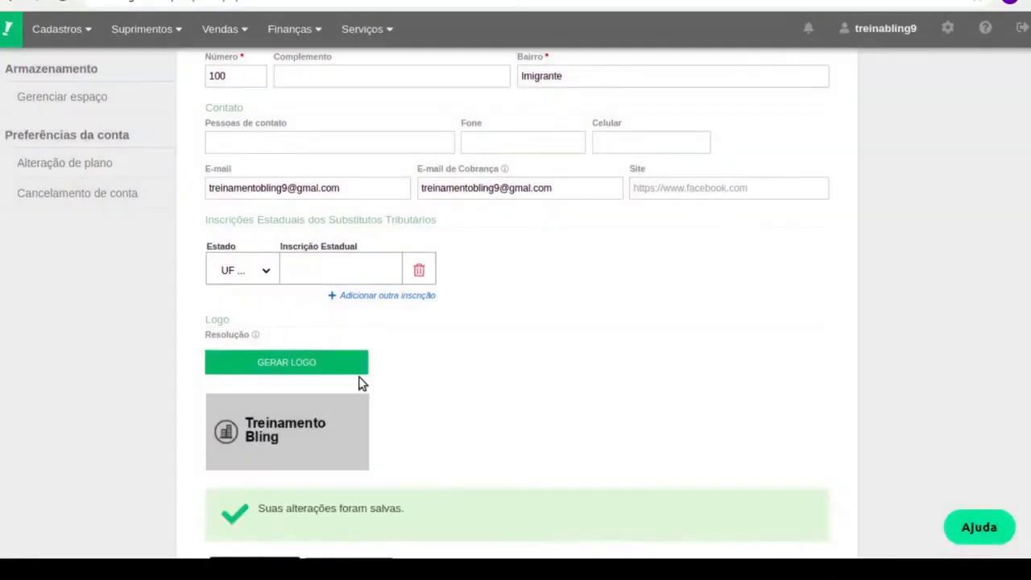
left_click(5, 29)
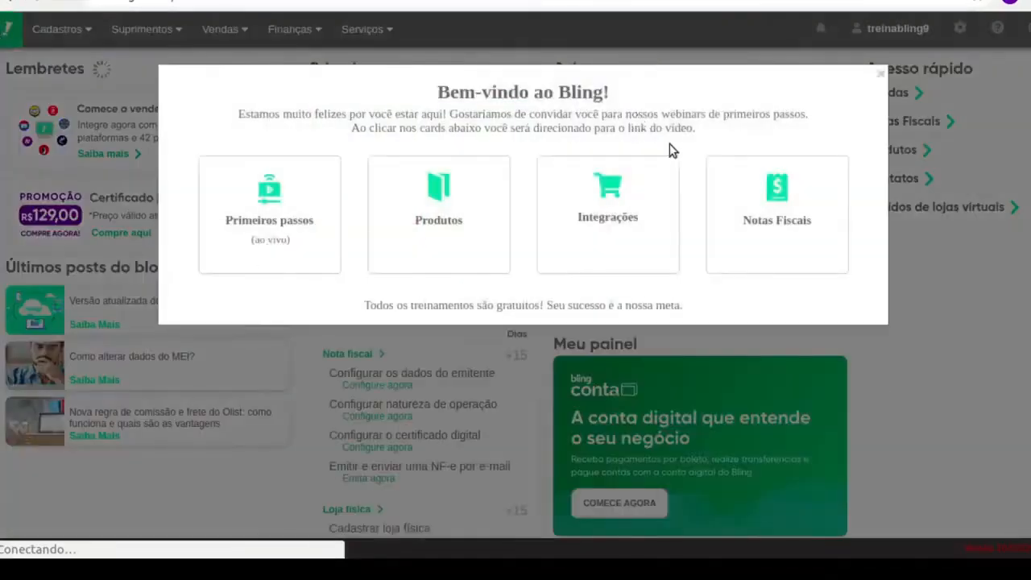
left_click(878, 141)
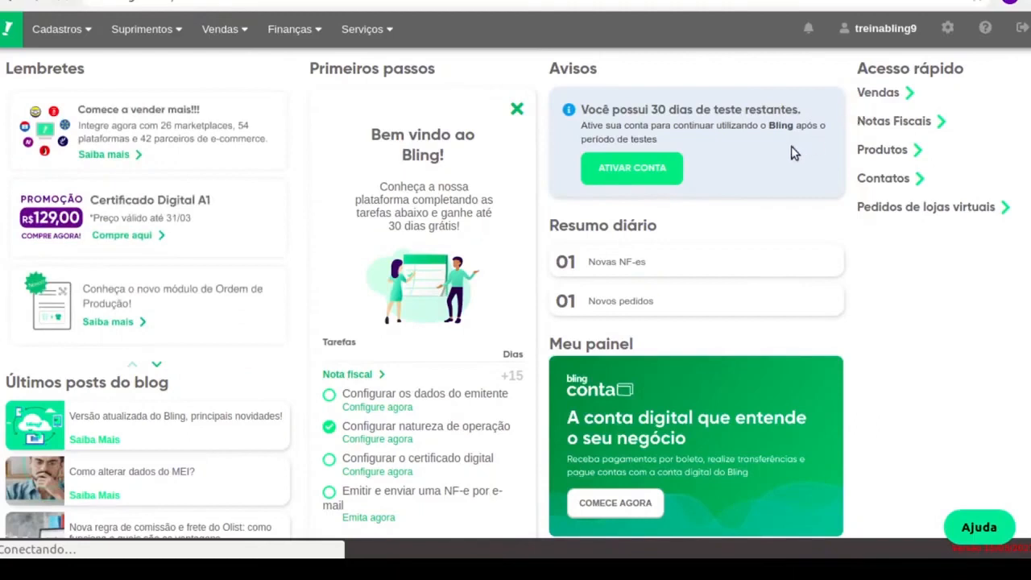
Open the NFC-e settings under the Notas Fiscais preferences
left_click(941, 31)
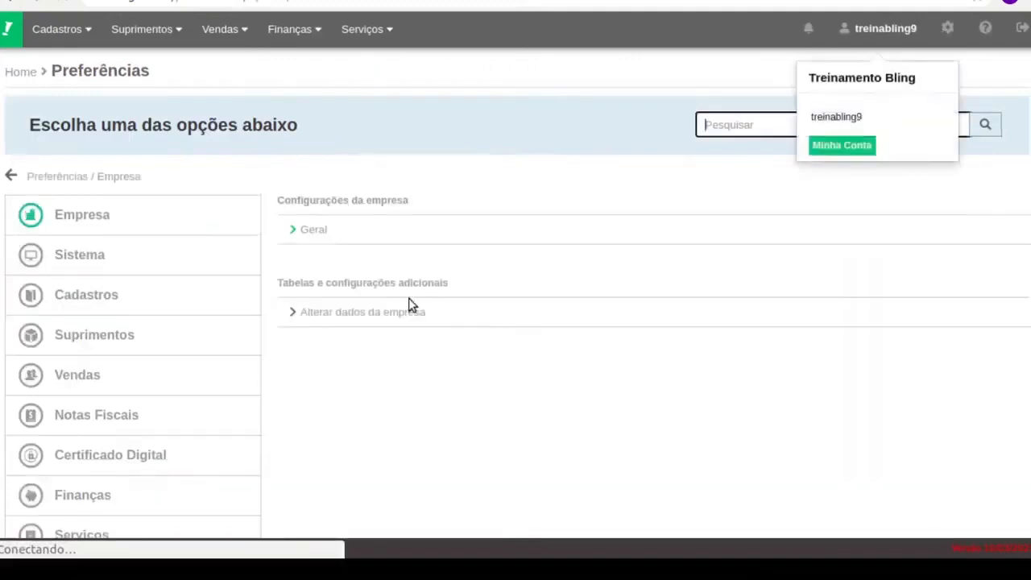
scroll(231, 375, "down", 2)
left_click(148, 299)
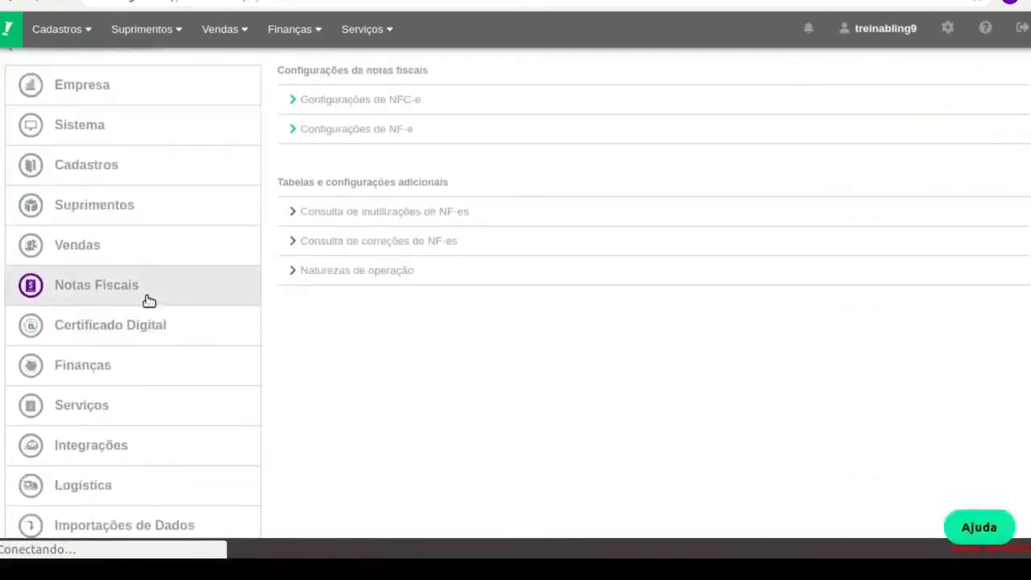
scroll(149, 300, "up", 2)
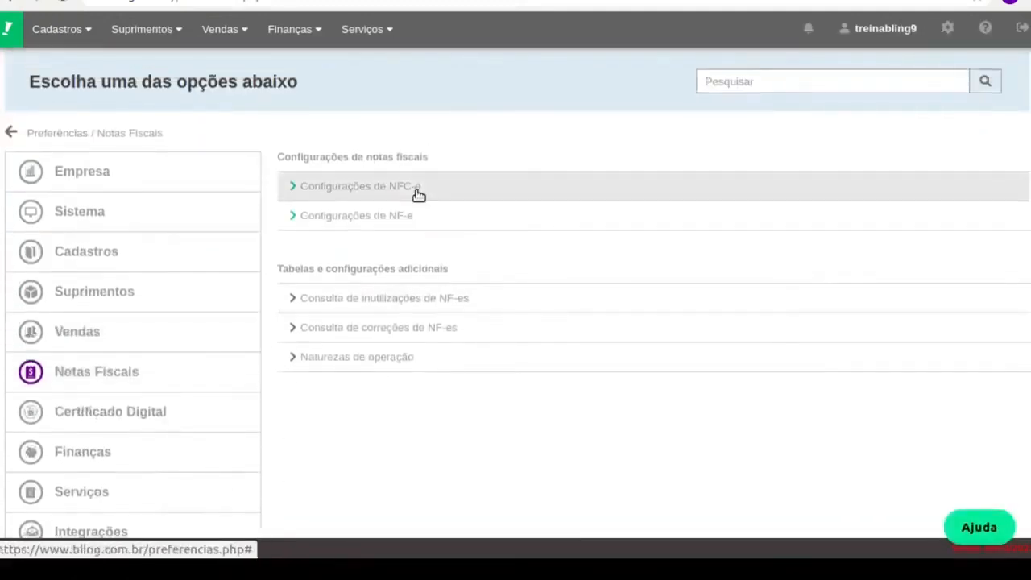
left_click(418, 194)
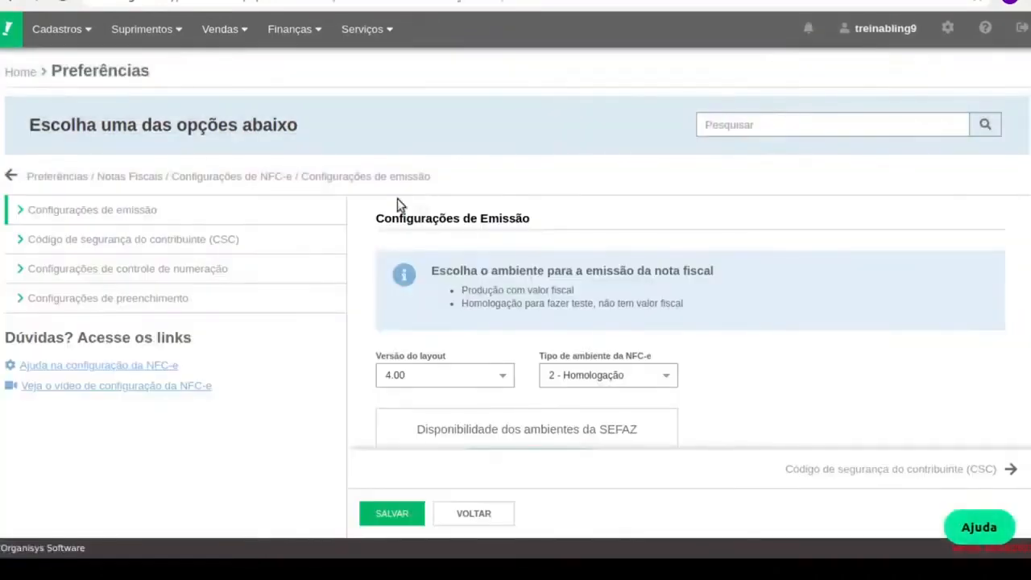
Switch the NFC-e environment type to 1 - Produção and back to 2 - Homologação
scroll(543, 301, "down", 2)
left_click_drag(544, 274, 637, 278)
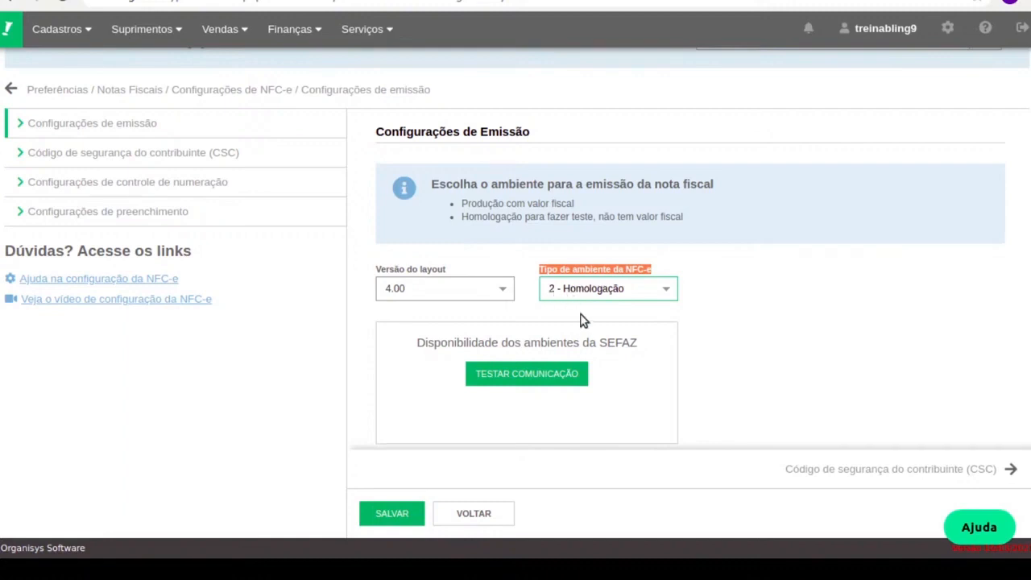
key("Up")
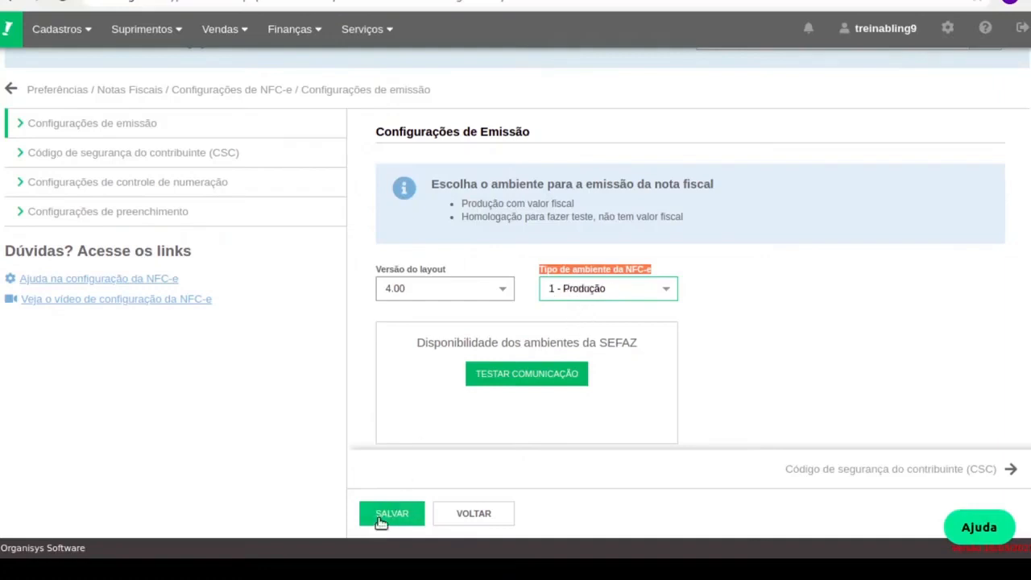
key("Down")
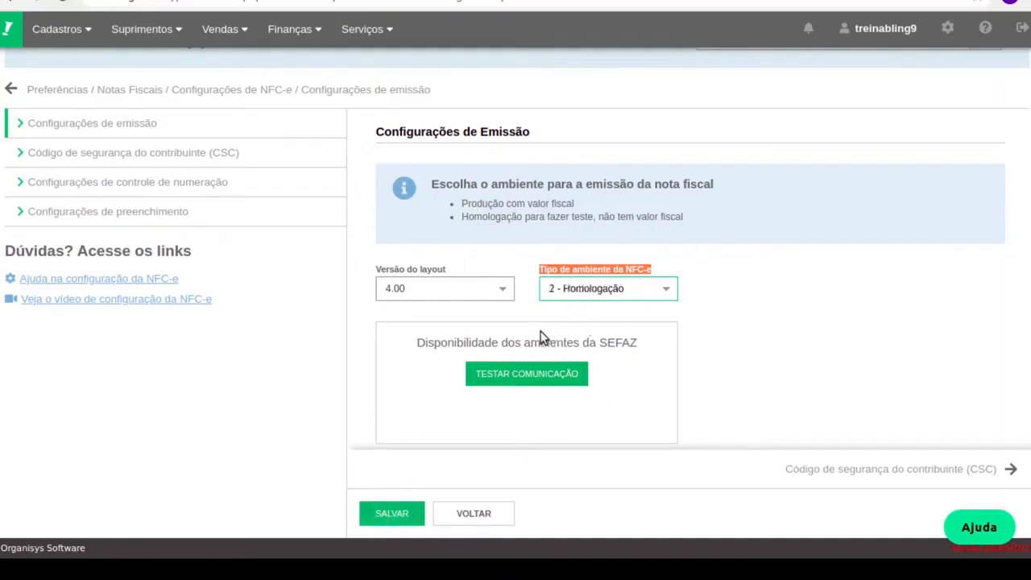
Examine the homologation security code field in the Código de segurança do contribuinte (CSC) section
left_click(165, 155)
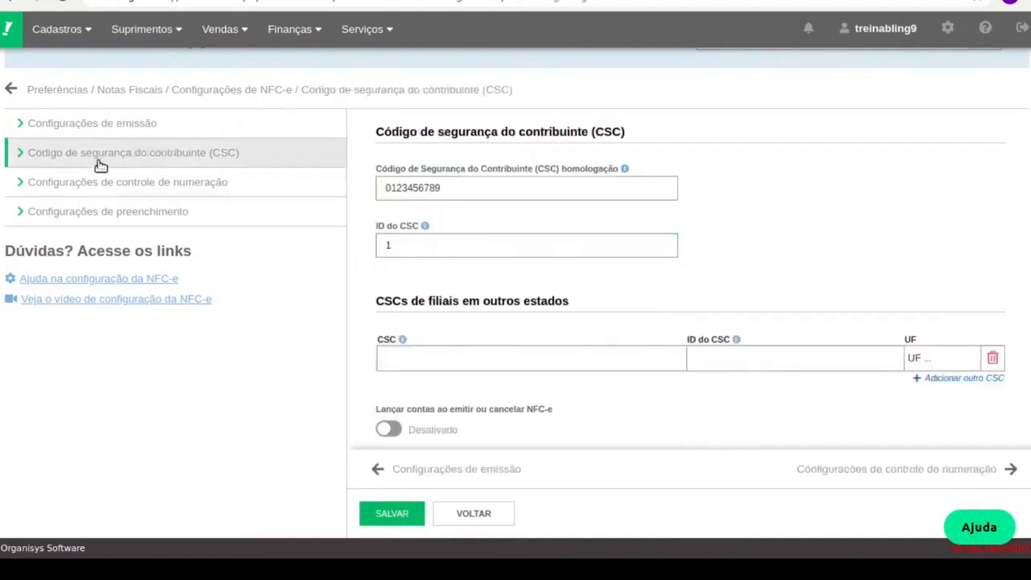
double_click(532, 191)
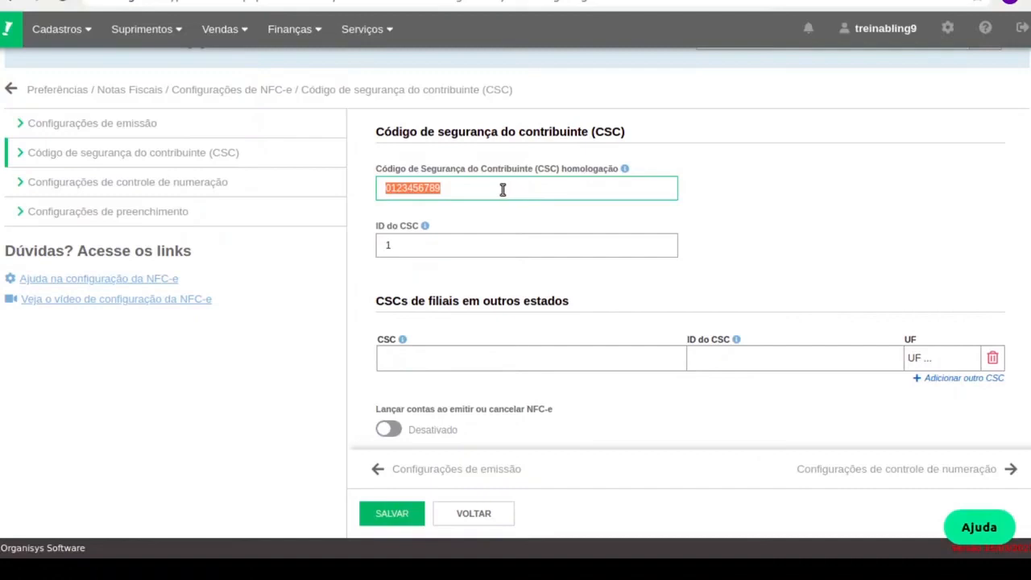
left_click_drag(536, 172, 557, 177)
left_click(585, 178)
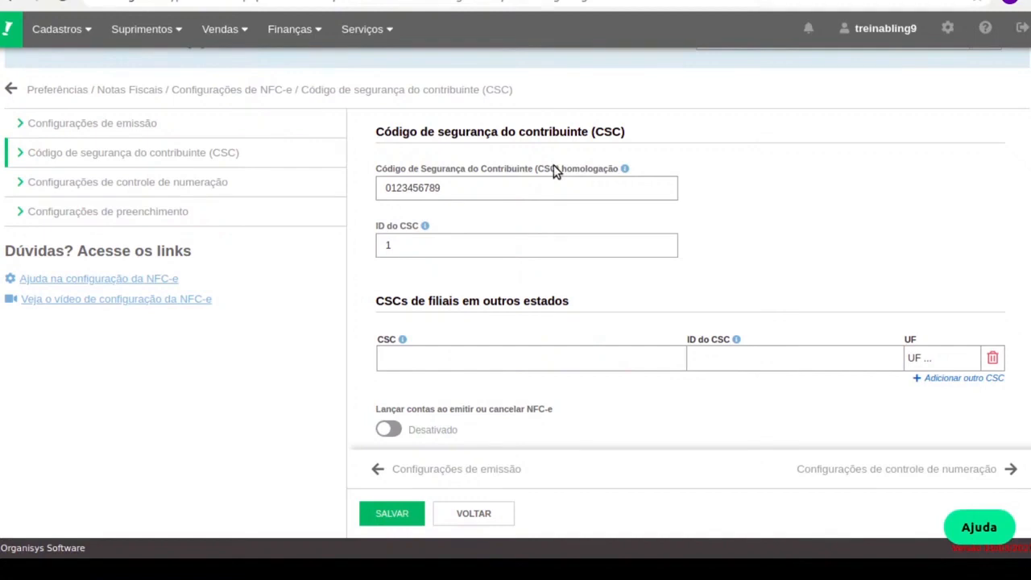
Compare the environment type in the NFC-e emission settings with the corresponding CSC section
left_click(192, 137)
left_click(584, 294)
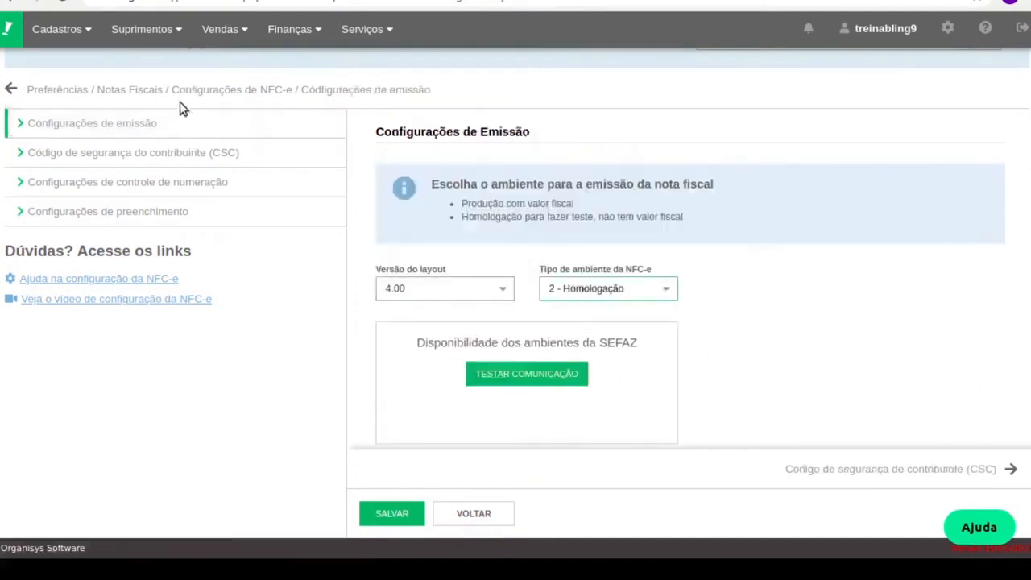
double_click(178, 154)
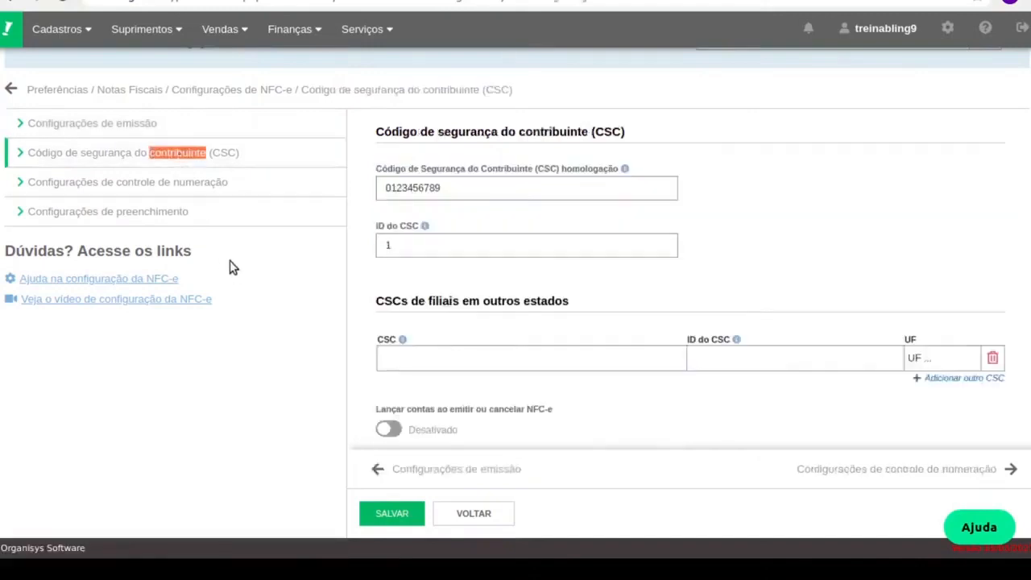
left_click(76, 123)
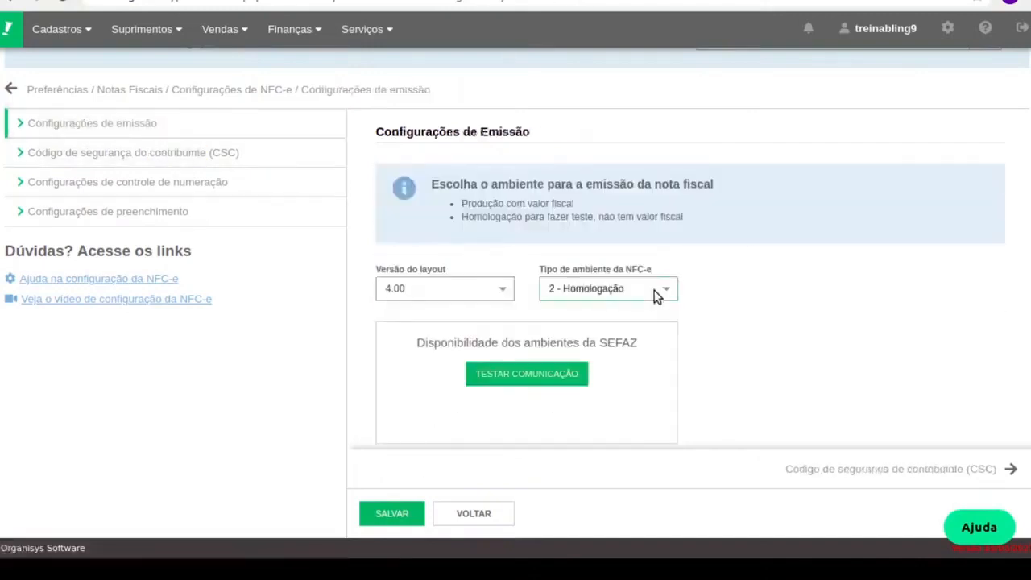
Review the NFC-e numbering control and filling settings, and save the NFC-e configuration from the CSC section
left_click(219, 172)
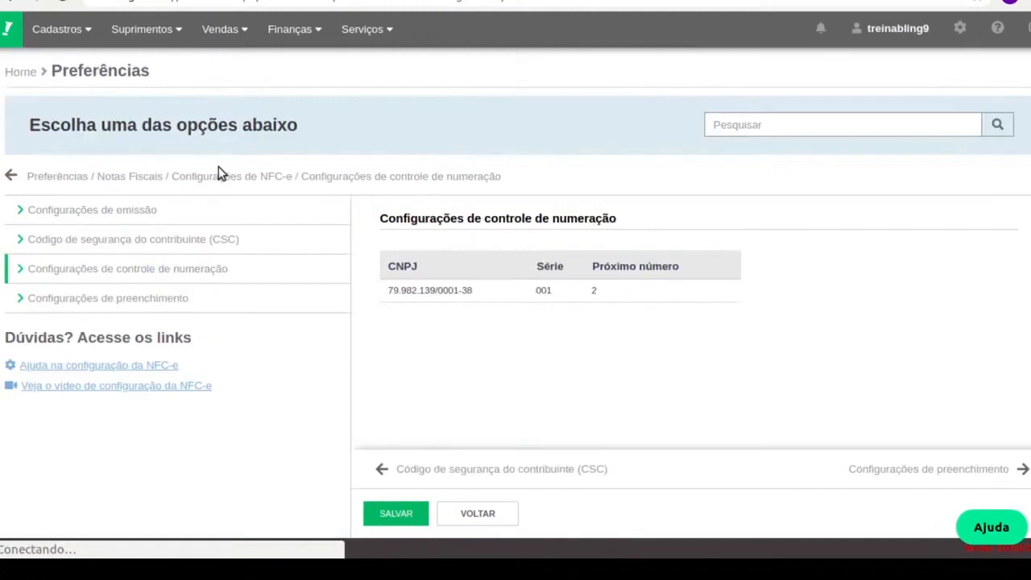
left_click(193, 241)
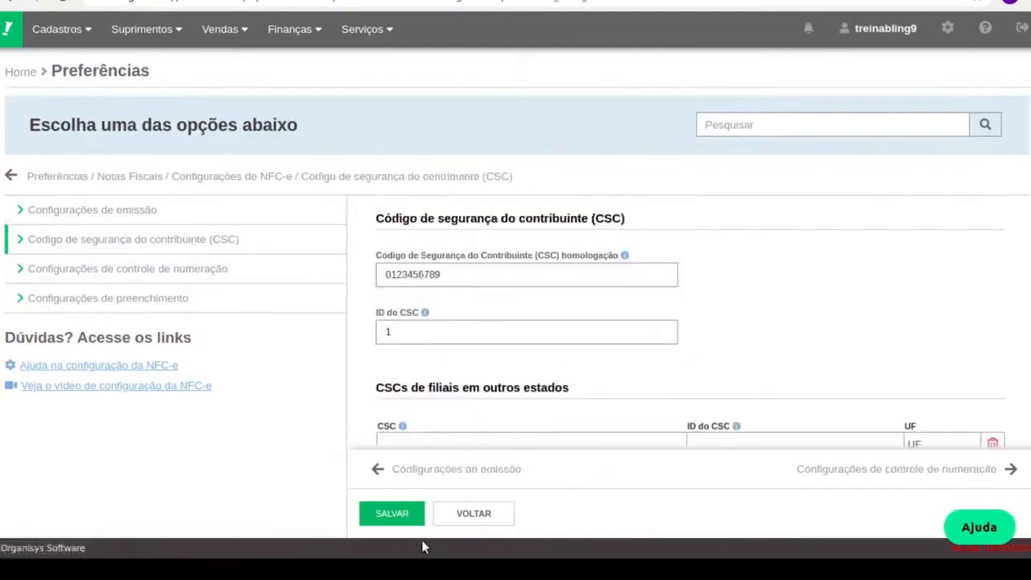
left_click(267, 273)
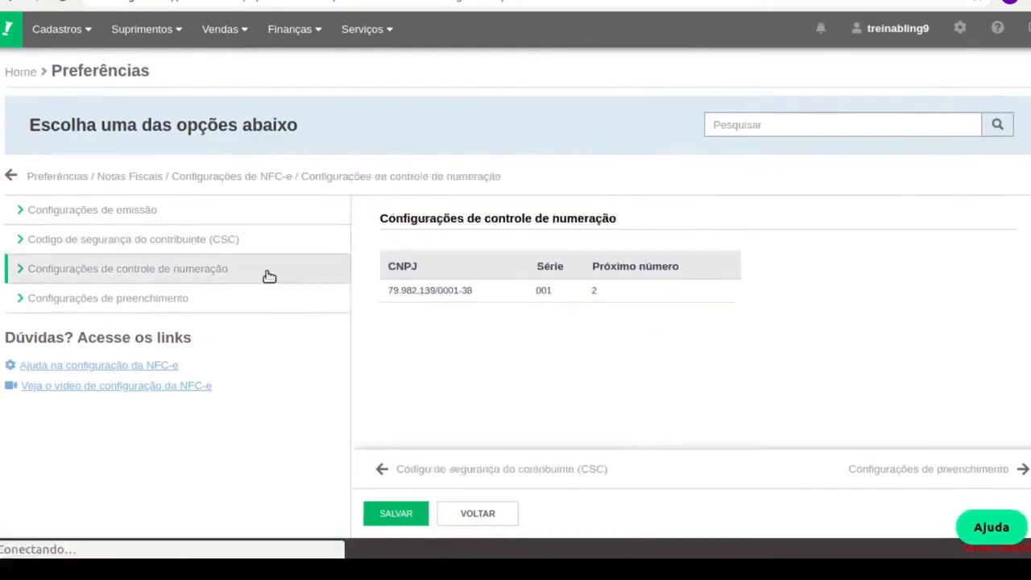
left_click(265, 297)
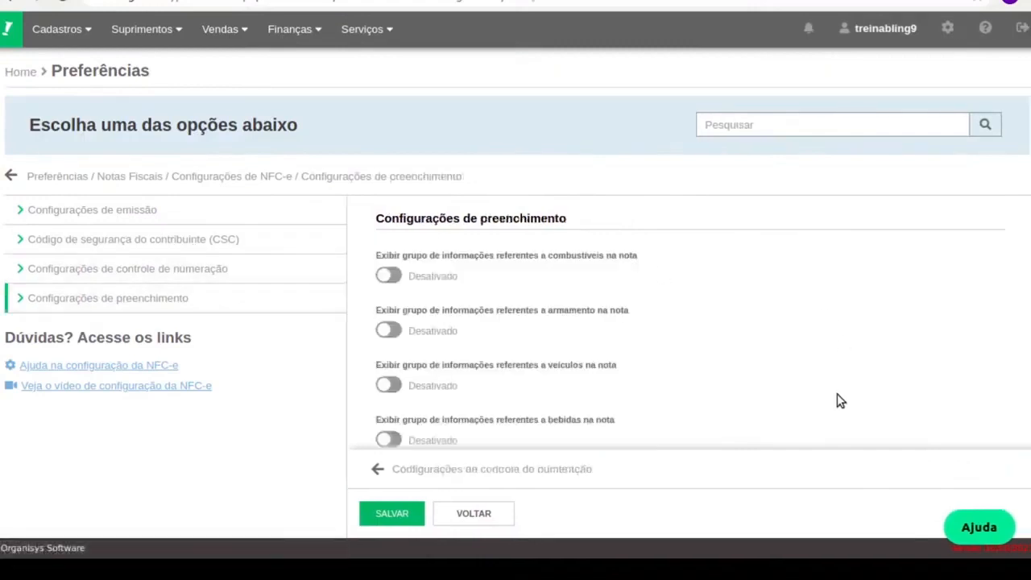
left_click(112, 240)
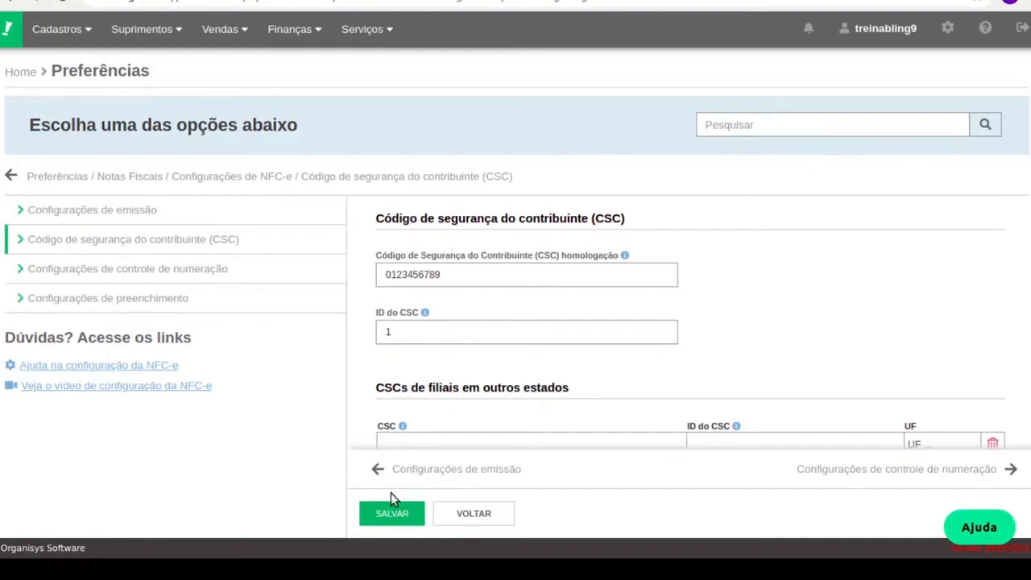
left_click(382, 520)
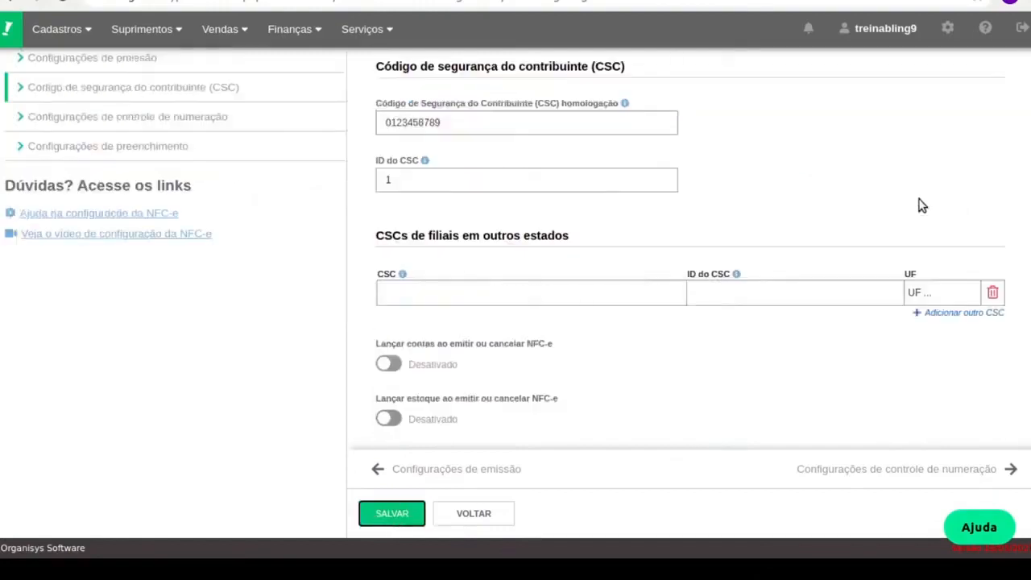
Open Naturezas de operação under the Notas Fiscais preferences and select the Venda de mercadorias entry
left_click(948, 30)
mouse_move(891, 47)
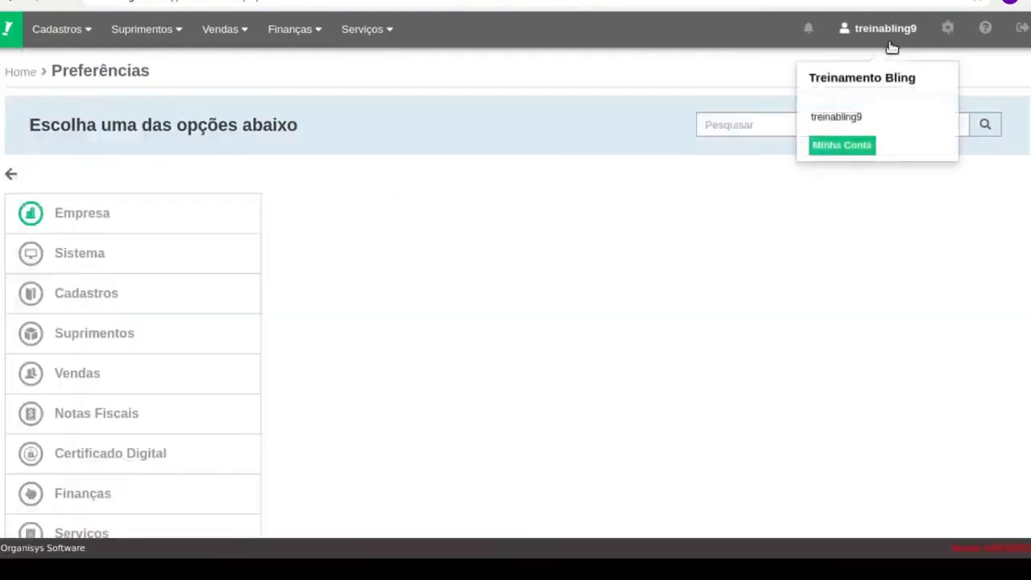
left_click(149, 415)
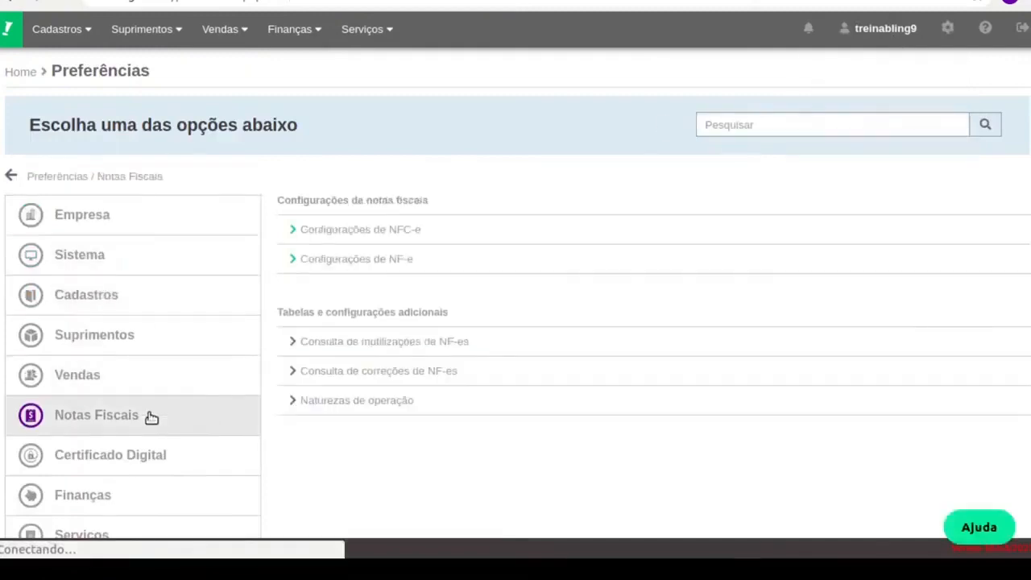
left_click(359, 402)
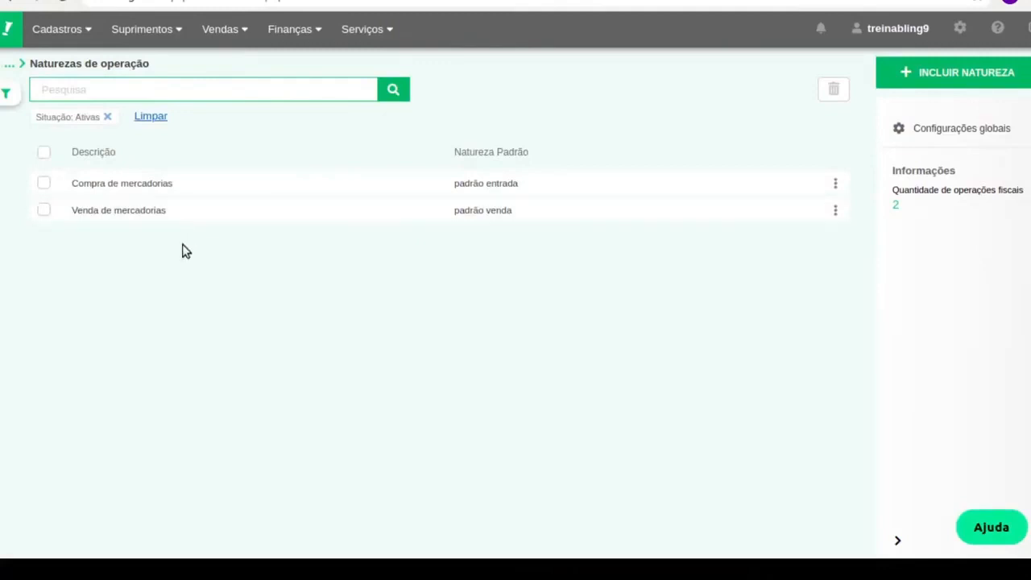
left_click(44, 213)
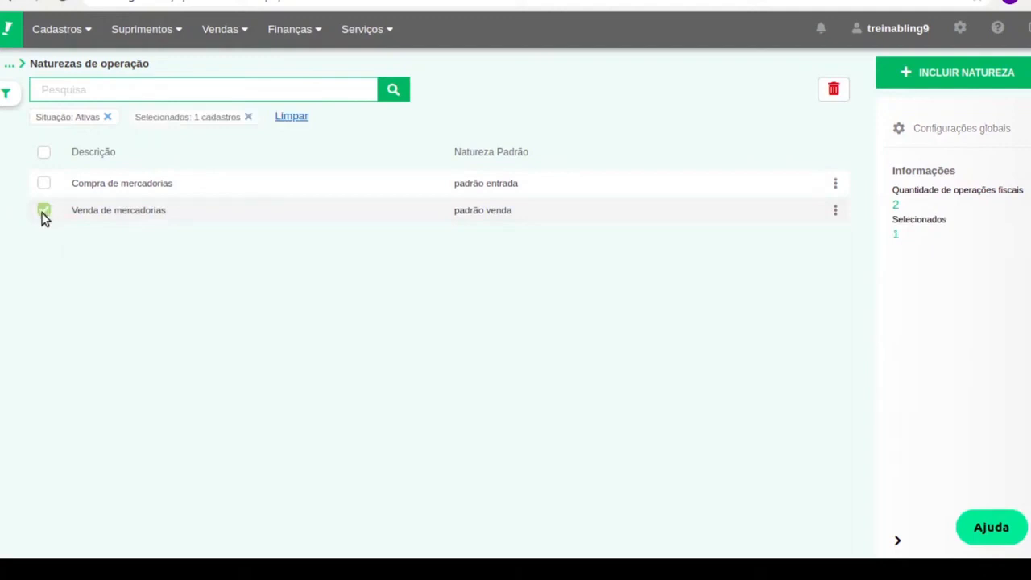
Clear the selection of the Venda de mercadorias nature and create a copy of that operation
left_click(44, 212)
left_click(44, 214)
left_click(44, 211)
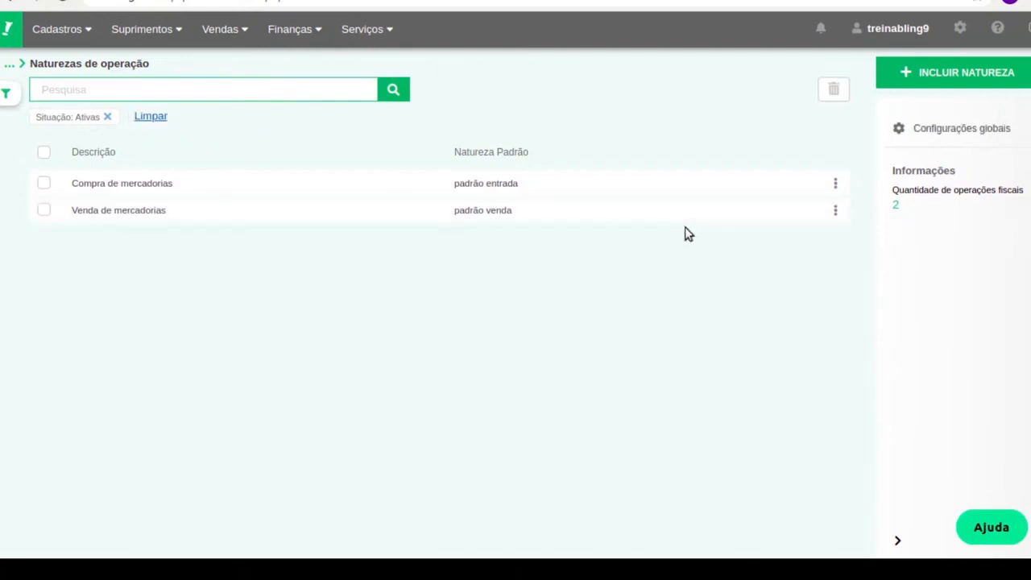
left_click(835, 211)
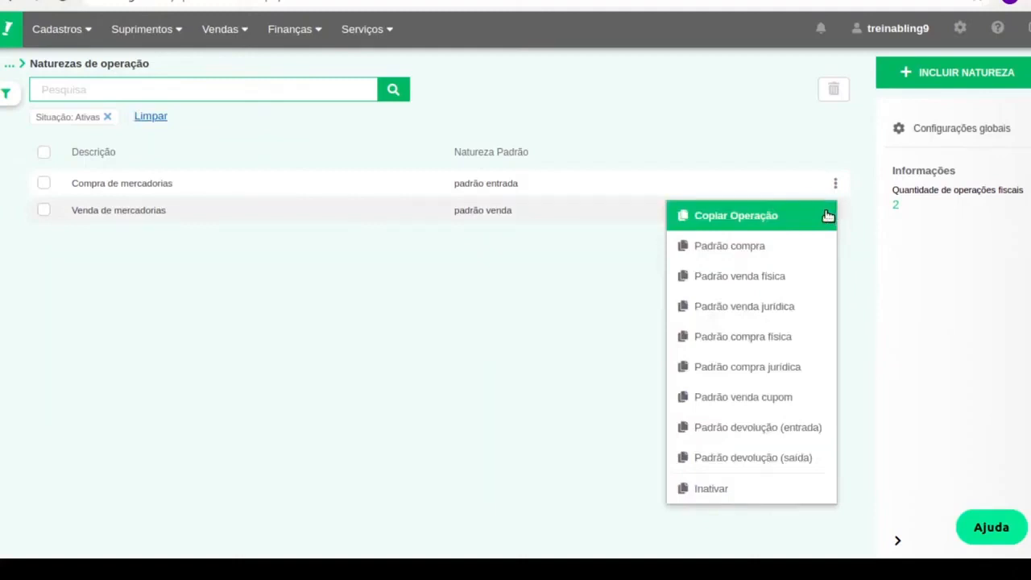
left_click(785, 219)
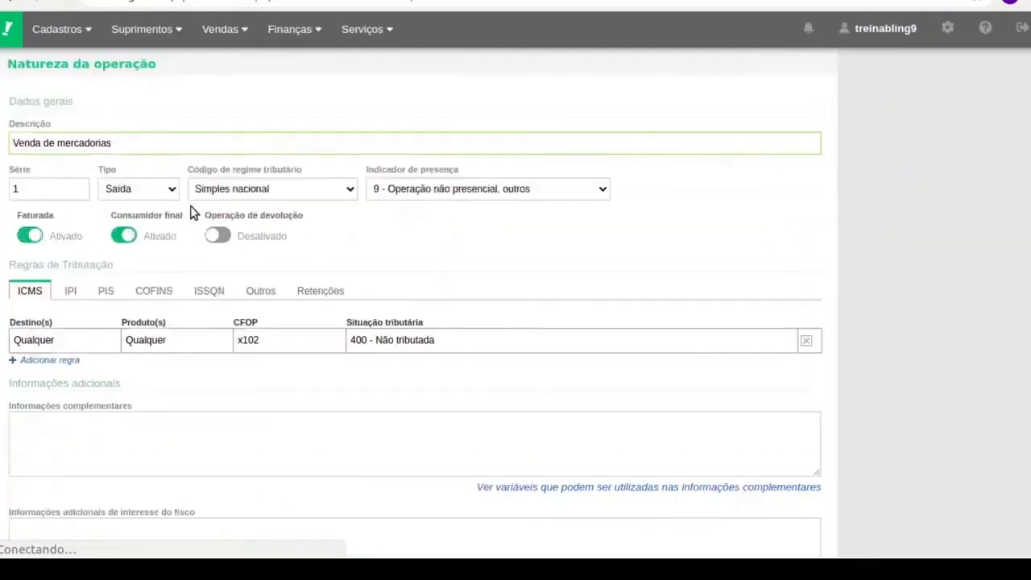
Dismiss the naming guide and set the copied nature's description to "Venda de mercadorias - NFC"
left_click(123, 142)
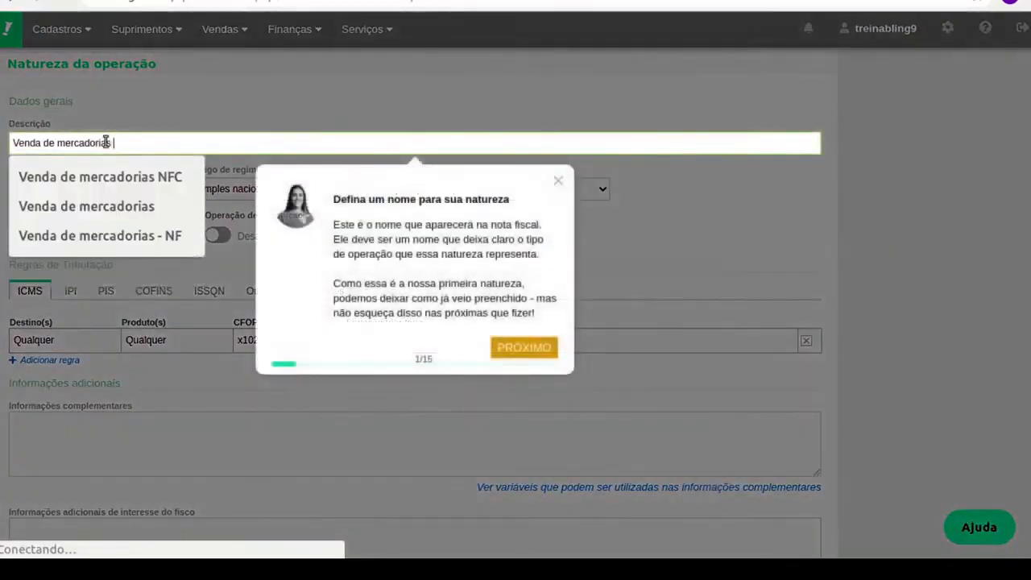
left_click(563, 179)
left_click(179, 142)
type("- NFC")
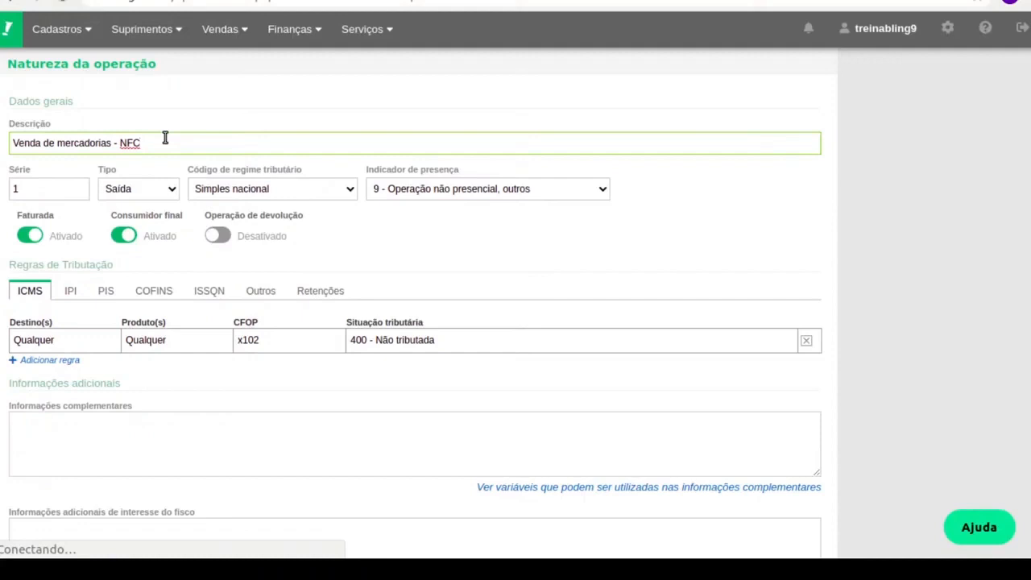
Review the Série and Código de regime tributário fields, and set Indicador de presença to "1 - Operação presencial"
left_click(38, 182)
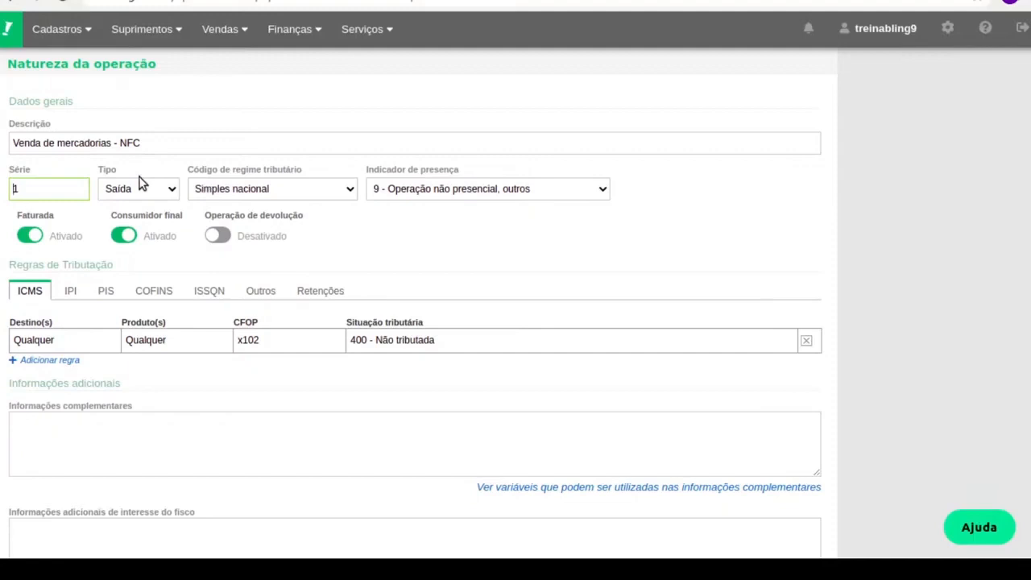
triple_click(275, 171)
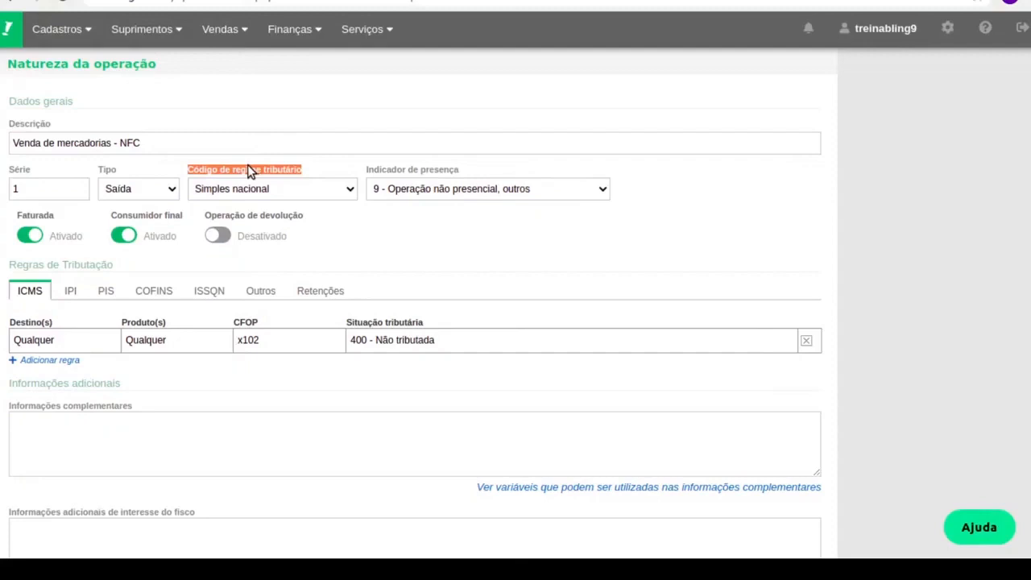
triple_click(396, 171)
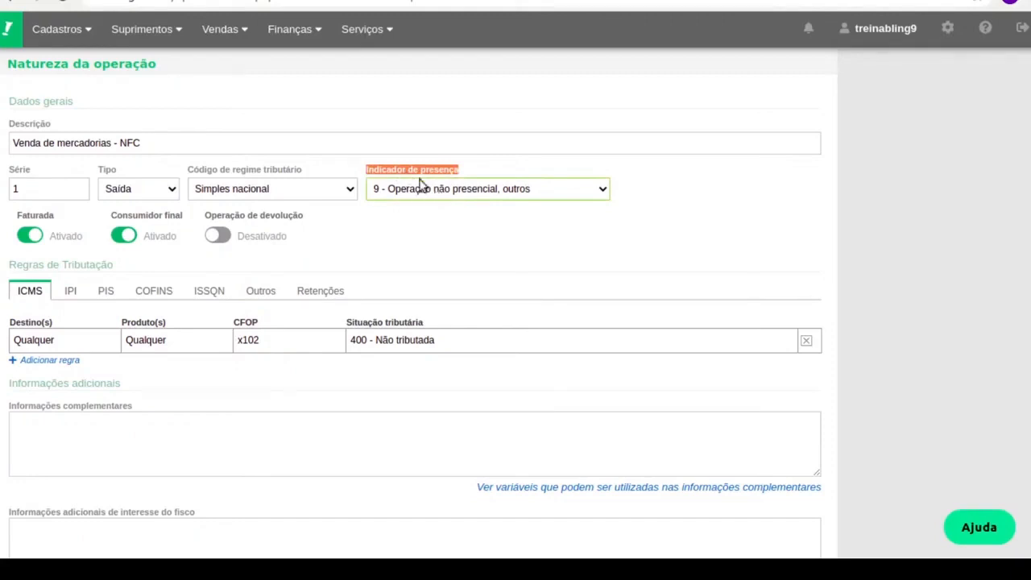
left_click(429, 223)
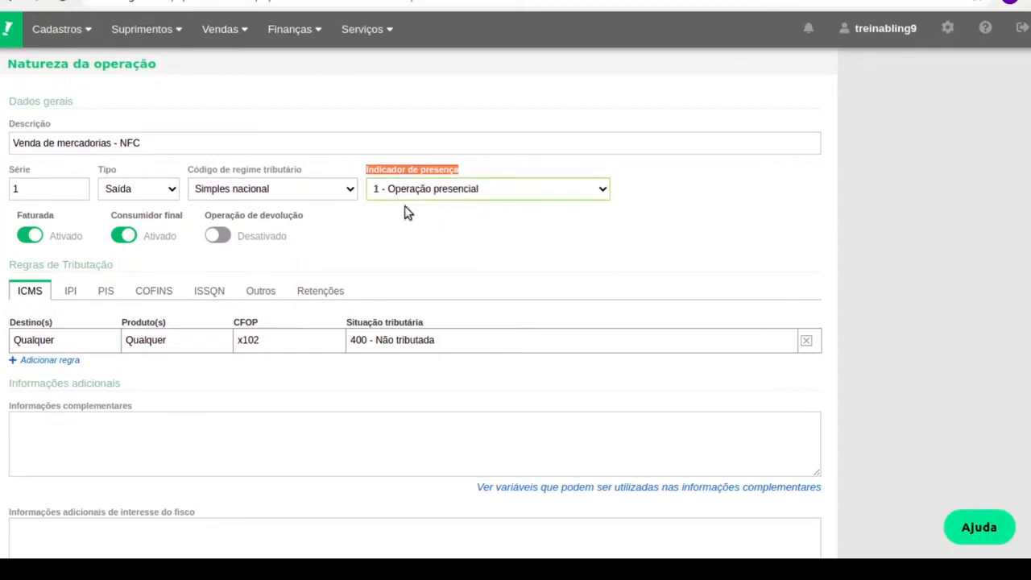
Check the Faturada and Consumidor final settings of the new operation nature
left_click_drag(14, 215, 53, 220)
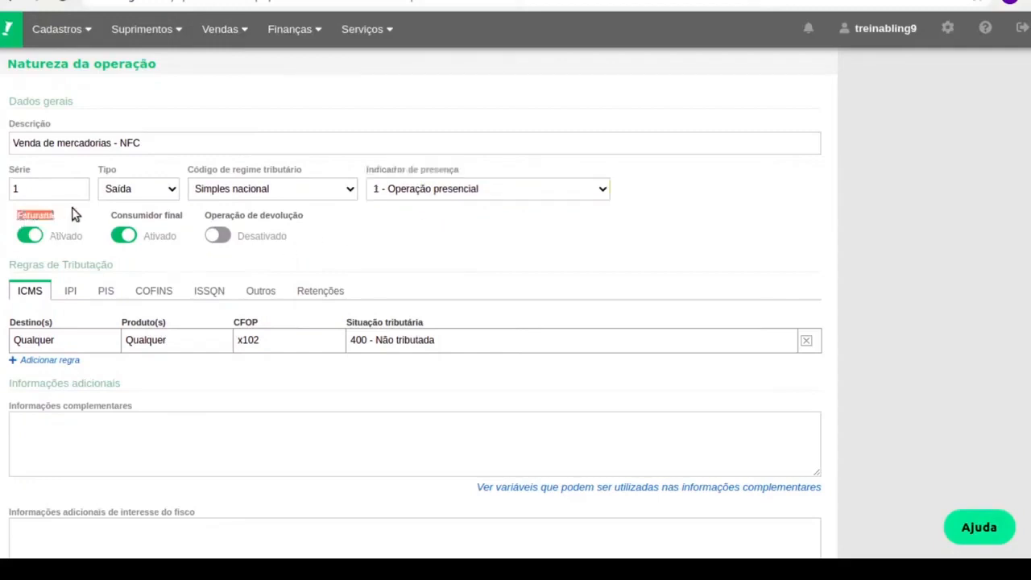
left_click(117, 219)
double_click(138, 218)
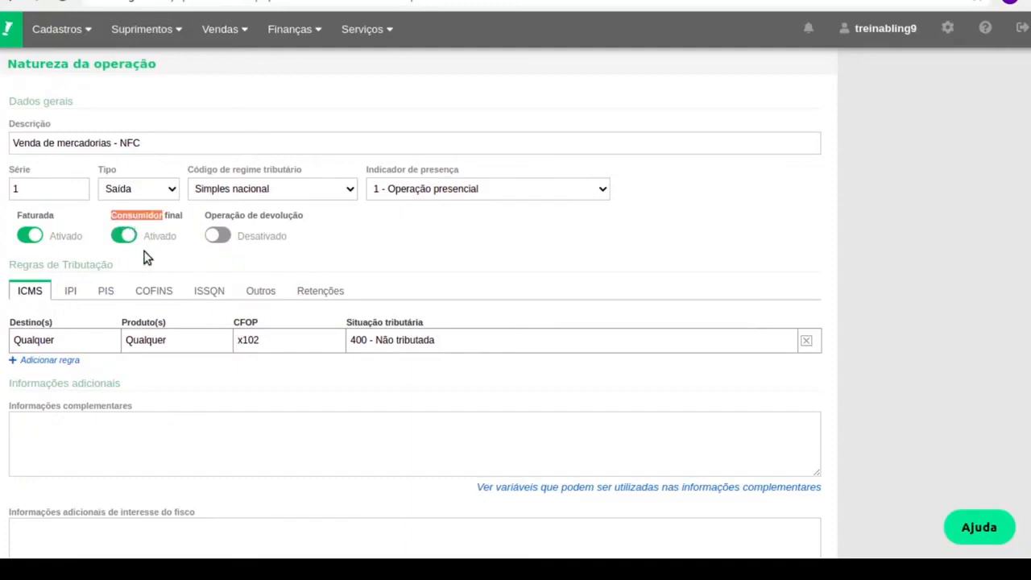
left_click(230, 385)
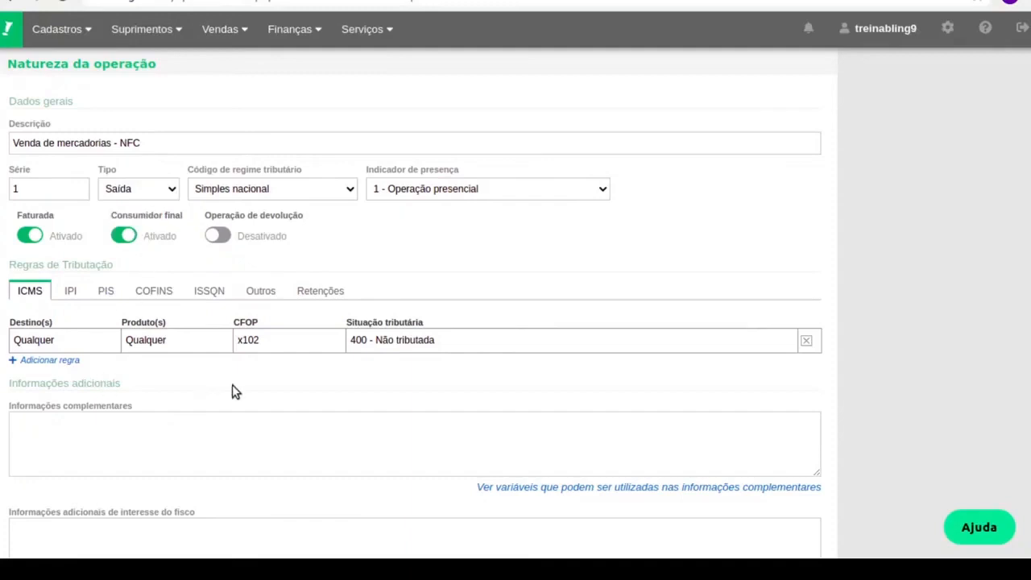
Open the existing ICMS tax rule and set its operation situation code to "400 - Não tributada"
left_click(204, 341)
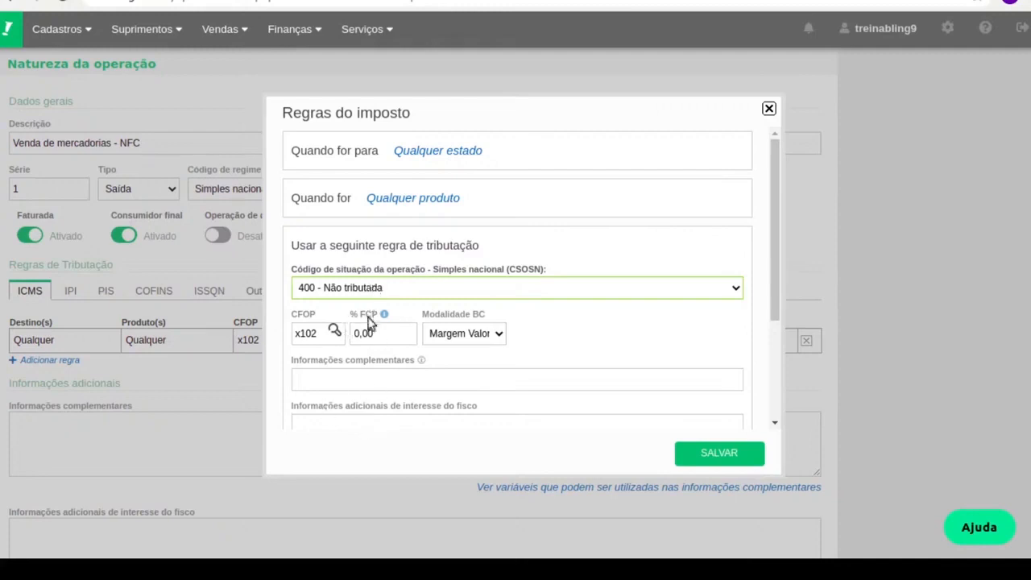
left_click(368, 318)
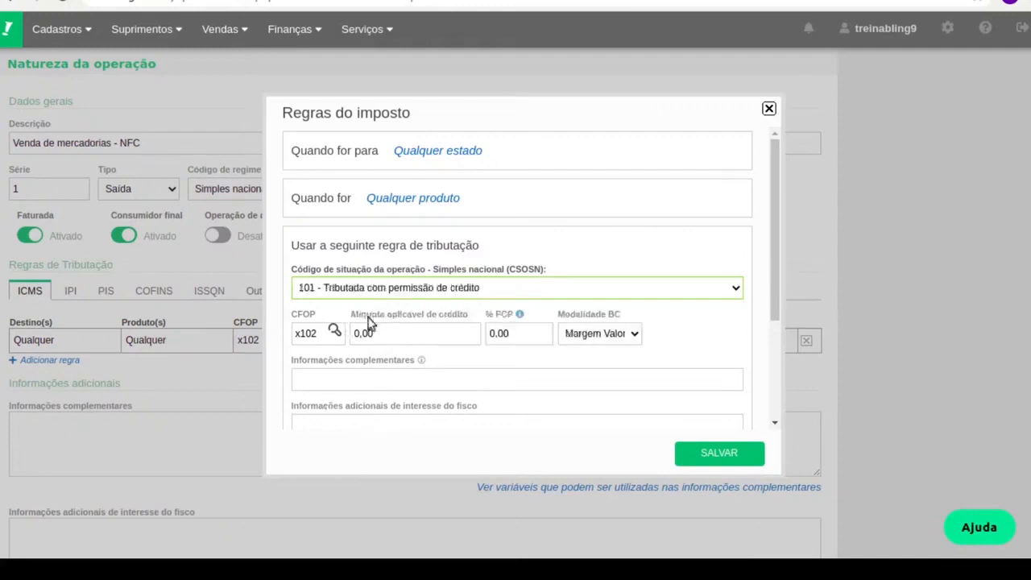
left_click(369, 406)
Try CFOP 5102 in the ICMS tax rule
left_click_drag(317, 336, 288, 332)
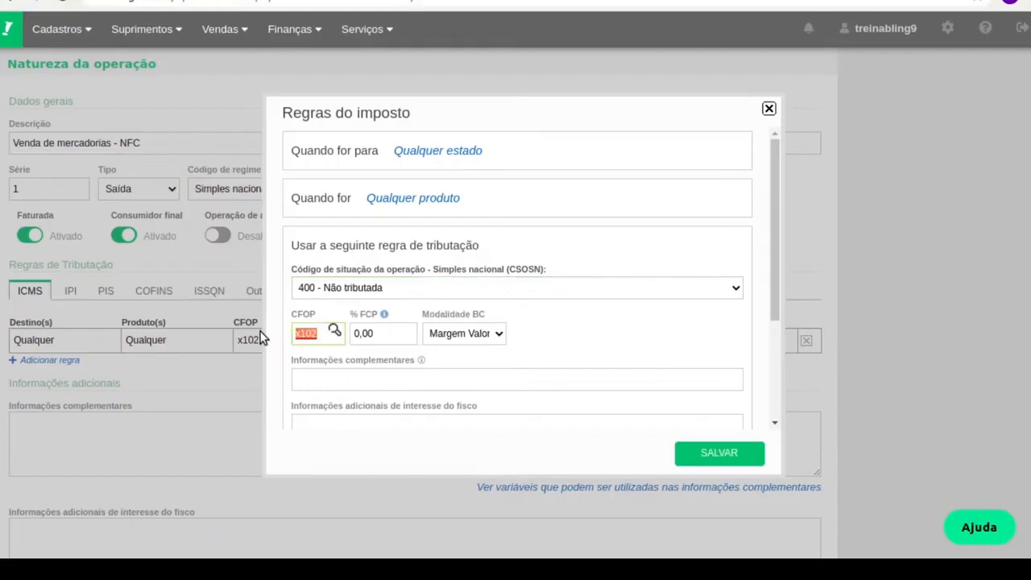
type("510")
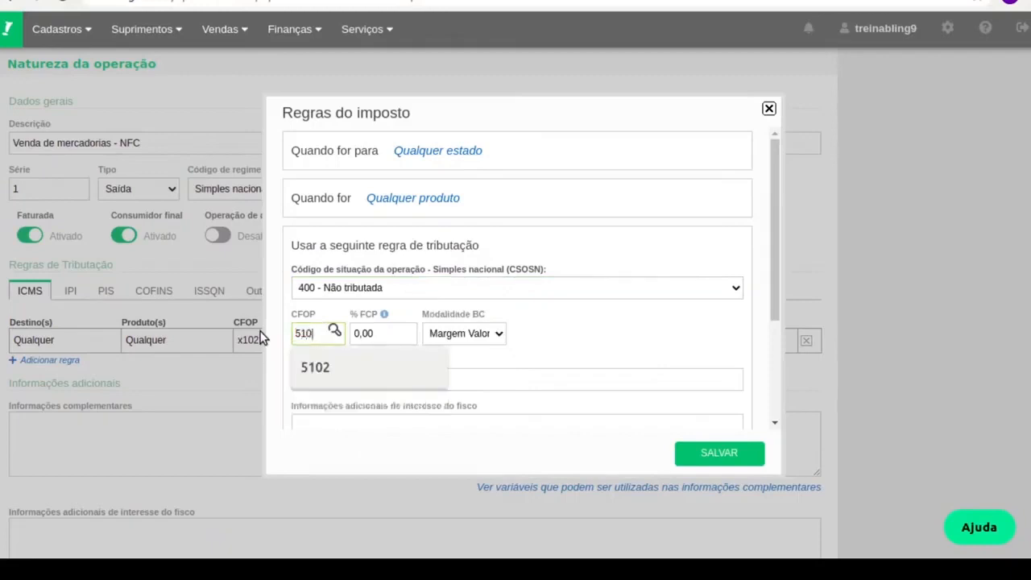
type("2")
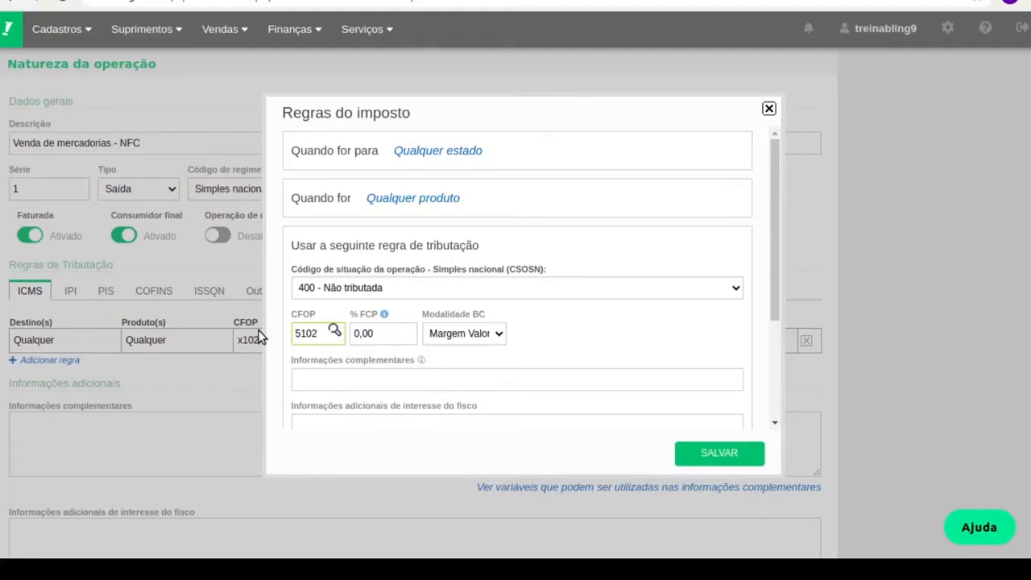
Restore the ICMS tax rule's CFOP to x102
key("BackSpace")
key("BackSpace")
key("BackSpace")
key("BackSpace")
type("x102")
Check the states the ICMS rule can be limited to, and save the rule for Qualquer estado
left_click_drag(291, 154, 364, 158)
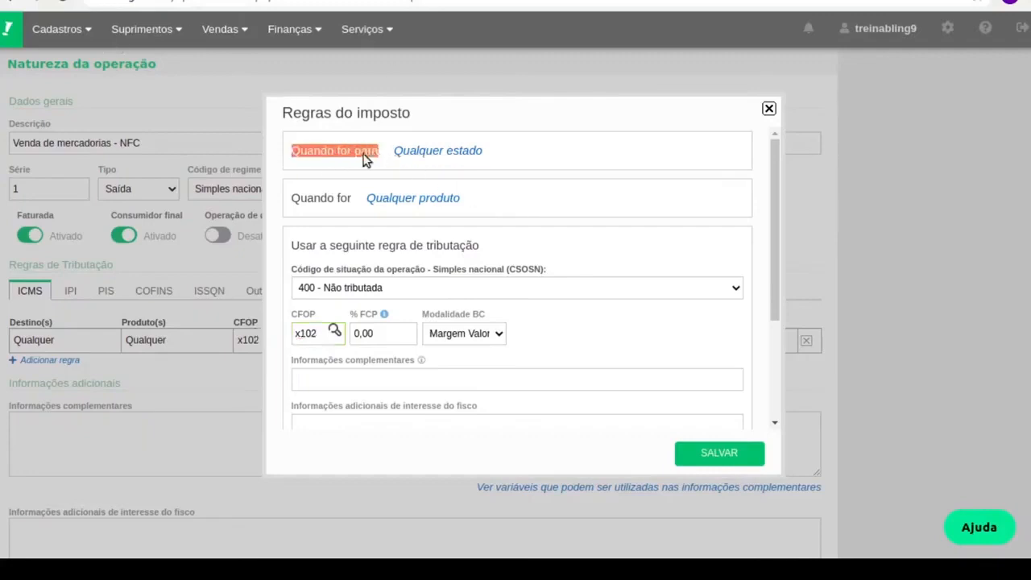
left_click(430, 159)
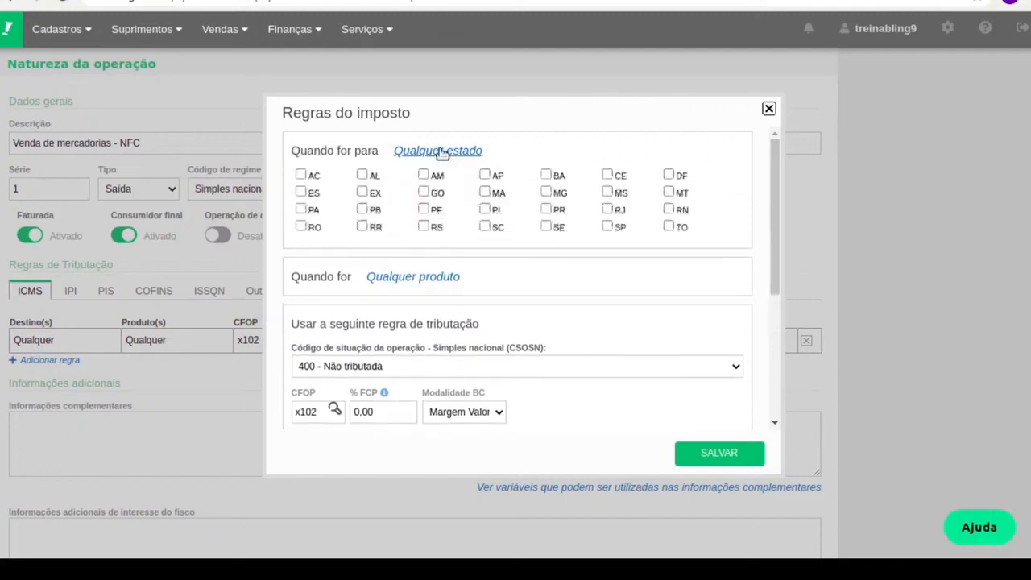
left_click(438, 152)
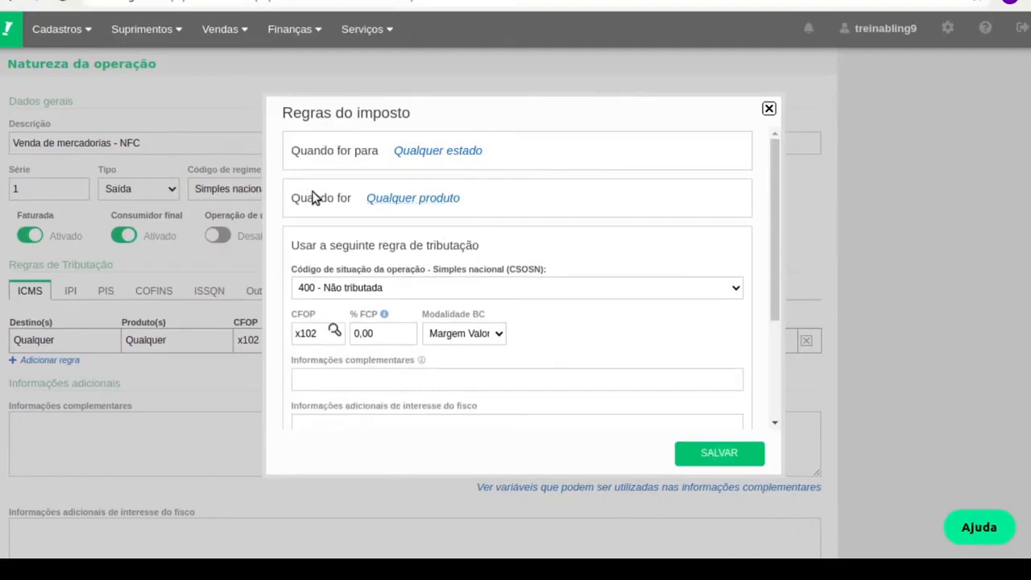
left_click(730, 463)
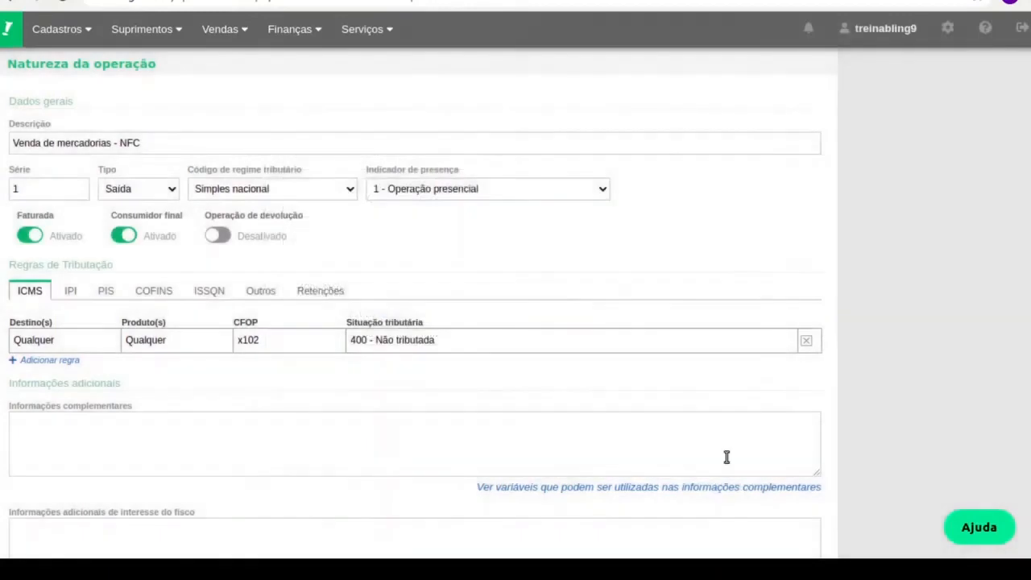
Save the Venda de mercadorias - NFC nature and mark it as Padrão venda cupom
scroll(416, 354, "down", 2)
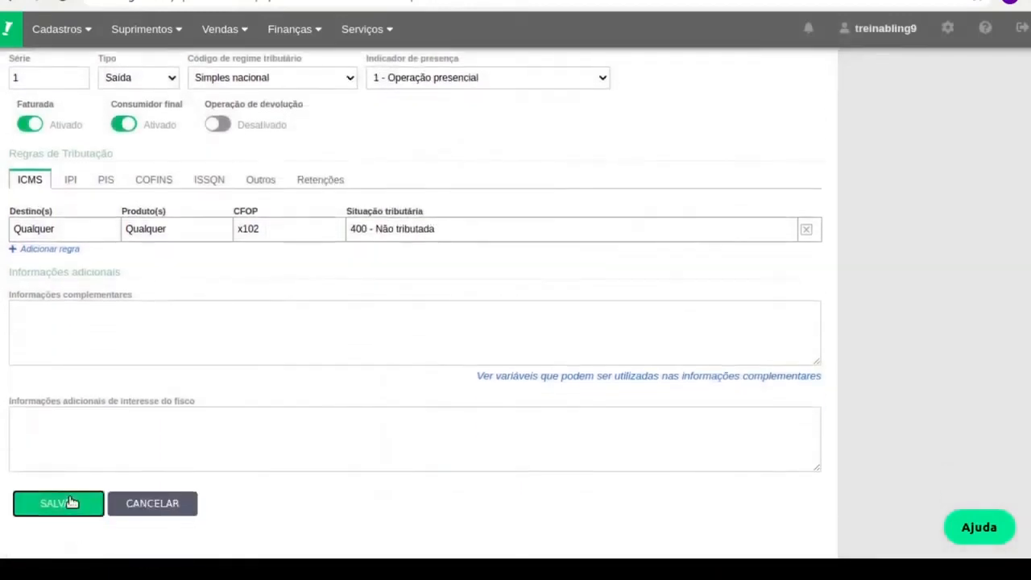
left_click(69, 502)
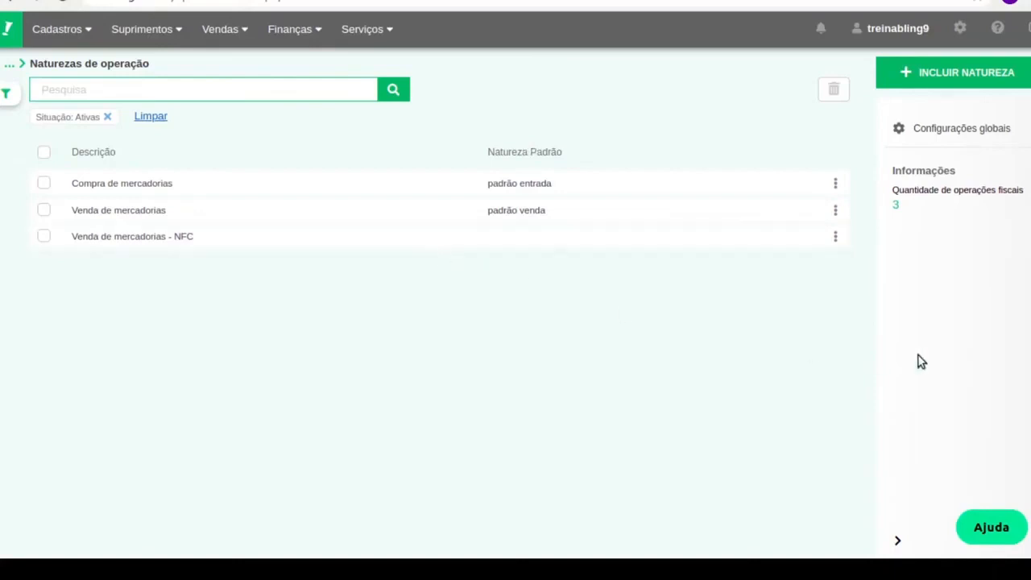
left_click(835, 237)
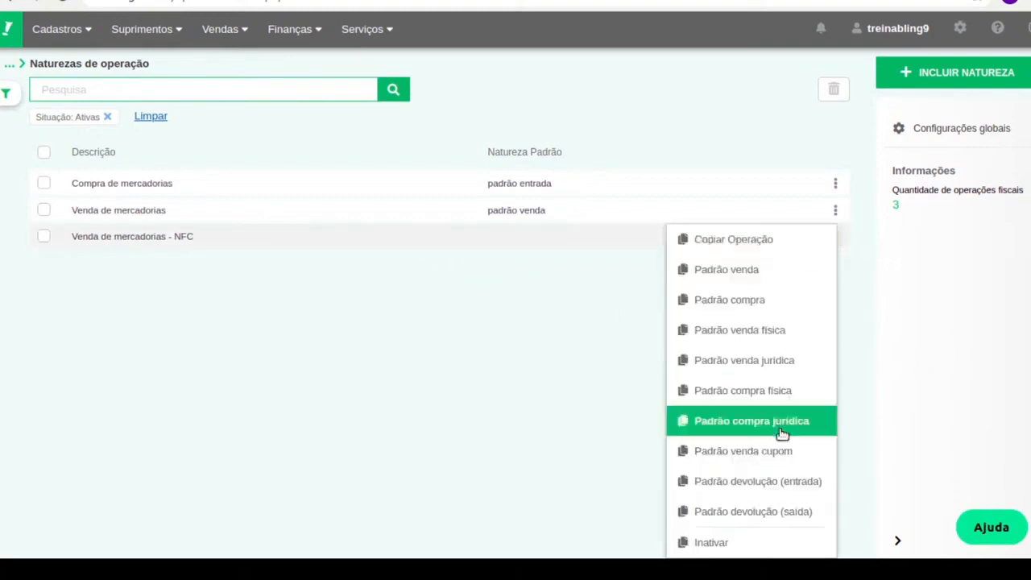
left_click(785, 457)
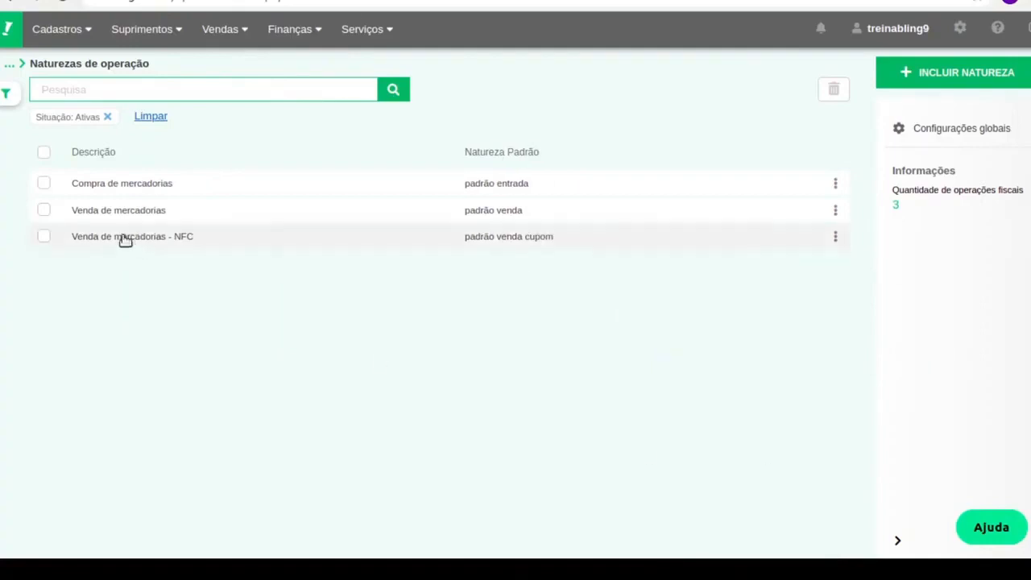
Compare the default types of the Venda de mercadorias and Venda de mercadorias - NFC entries, leaving neither selected
left_click(44, 209)
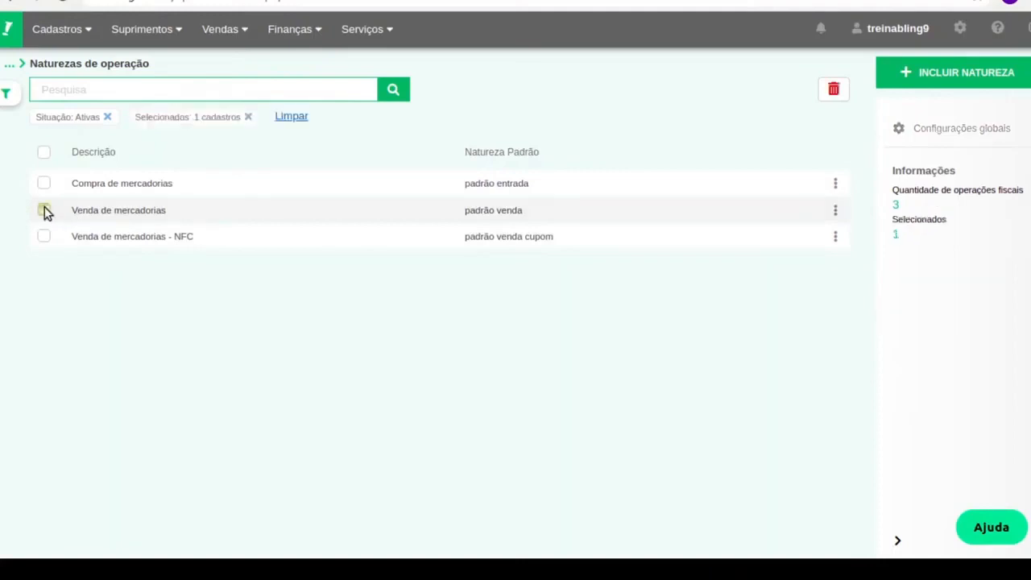
left_click(45, 209)
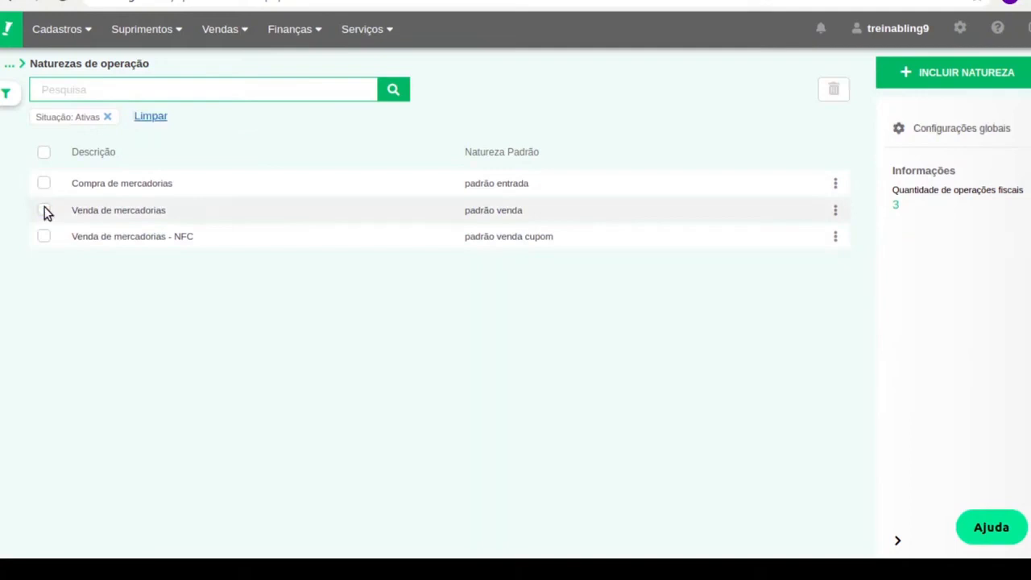
left_click(44, 209)
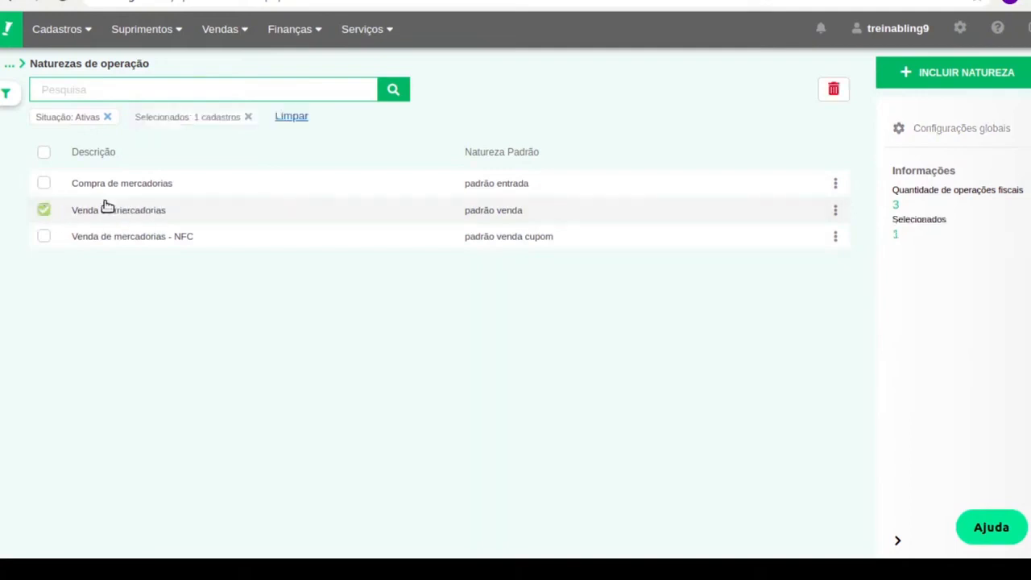
left_click(44, 212)
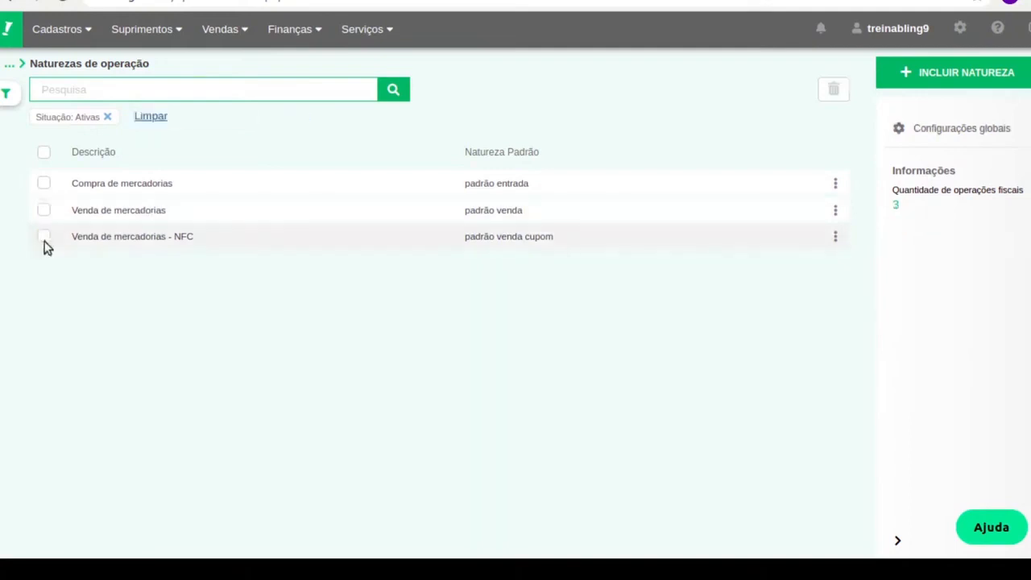
left_click(44, 238)
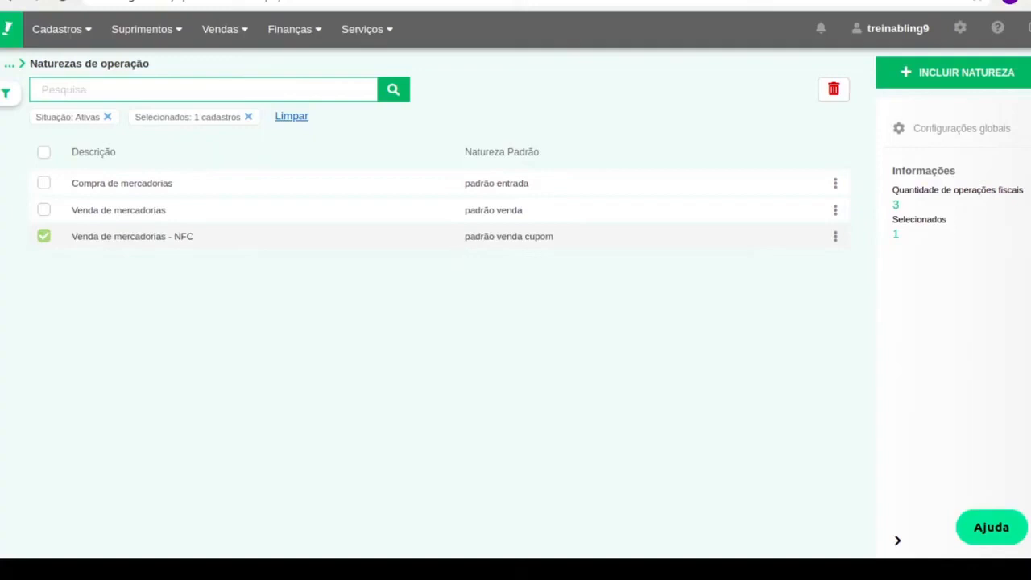
left_click(44, 237)
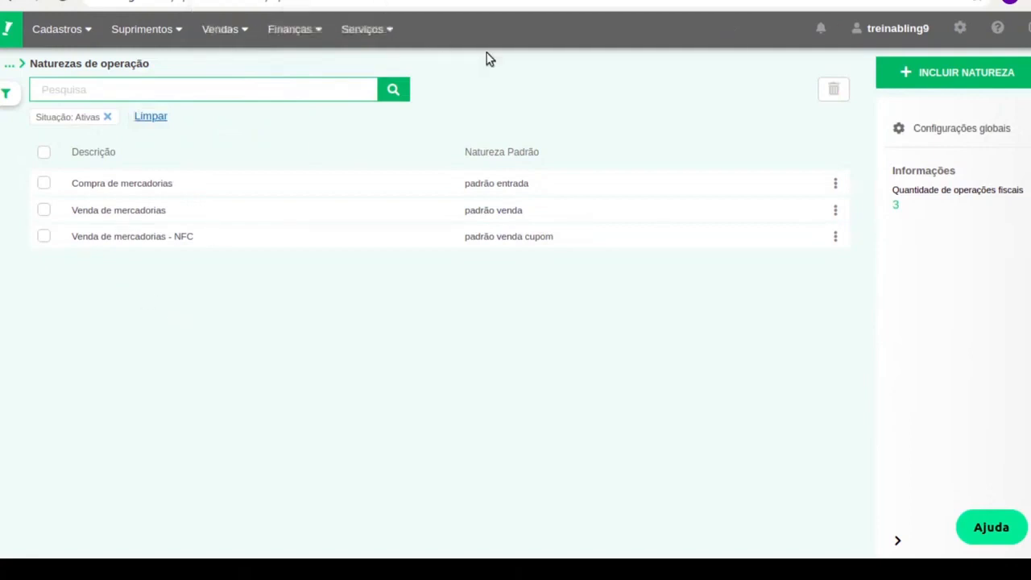
Open Configurações de certificado digital under the Certificado Digital preferences
left_click(959, 28)
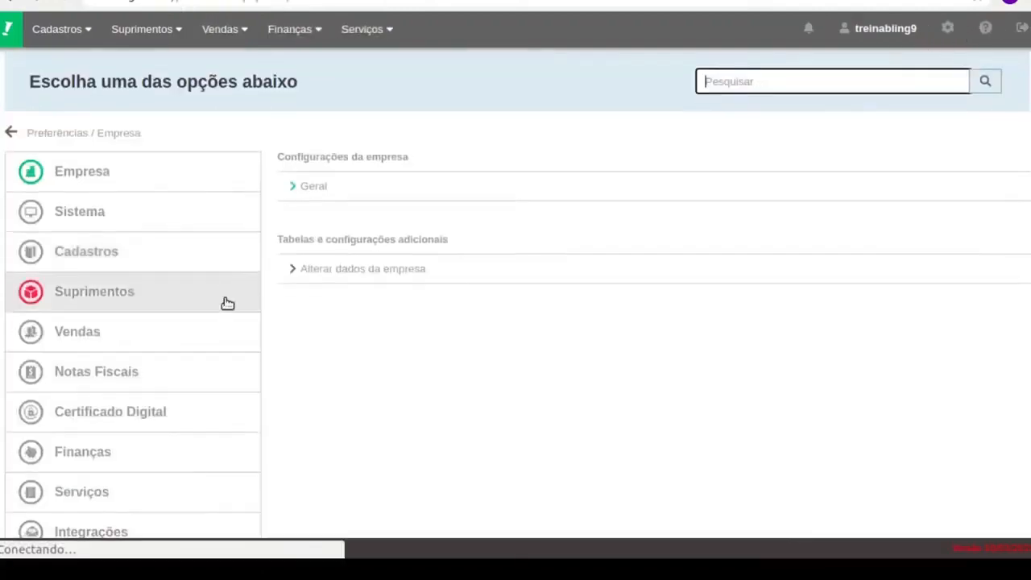
left_click(176, 406)
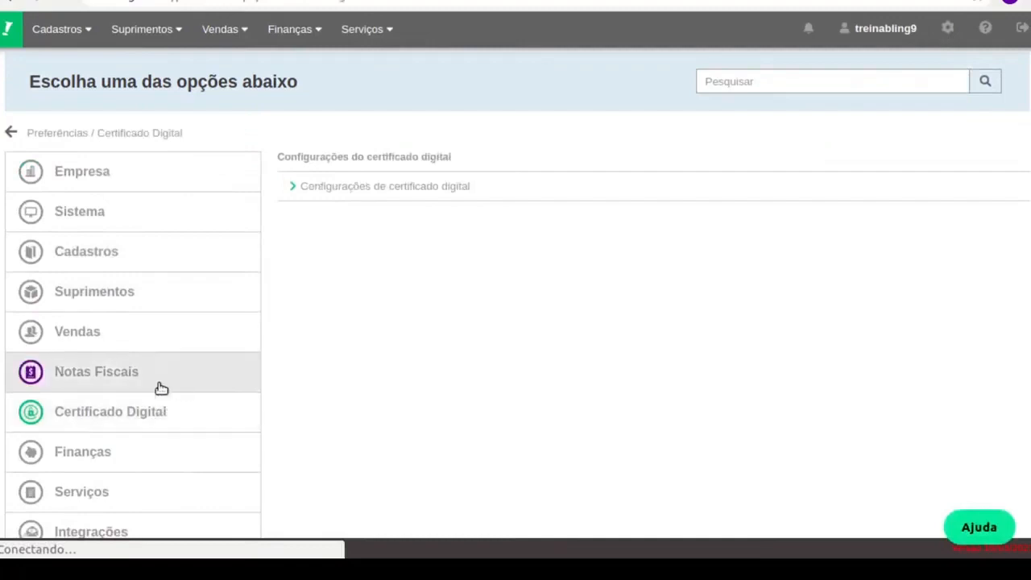
left_click(409, 189)
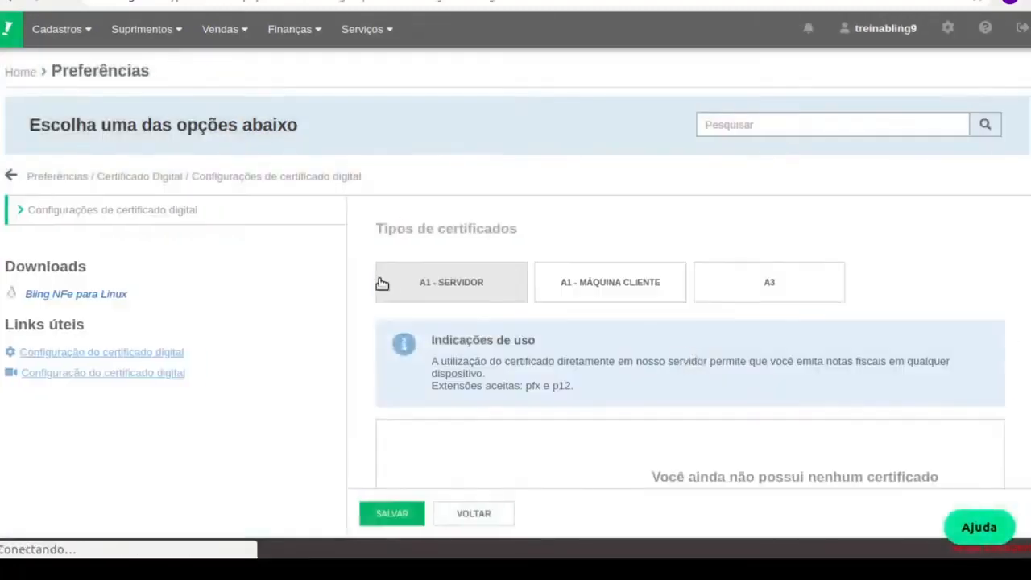
scroll(375, 285, "down", 2)
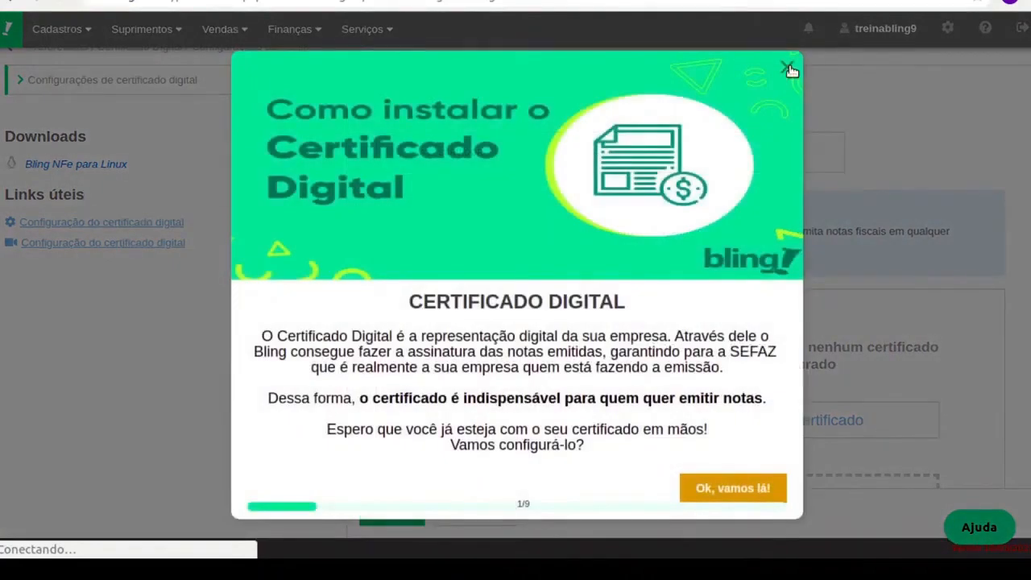
Dismiss the digital certificate tutorial and its feedback request, and switch to the A3 certificate type
left_click(789, 69)
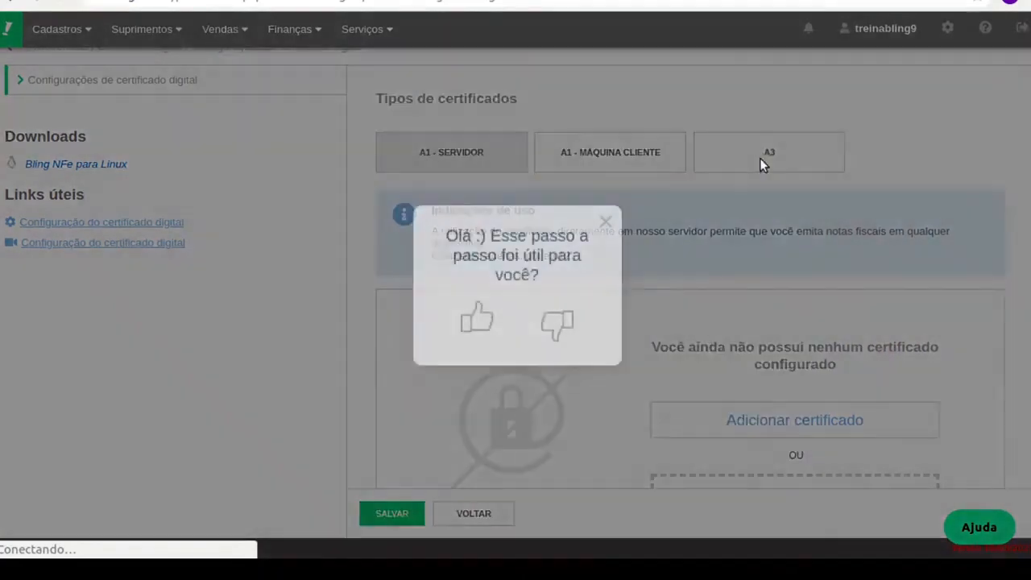
left_click(606, 222)
left_click(750, 154)
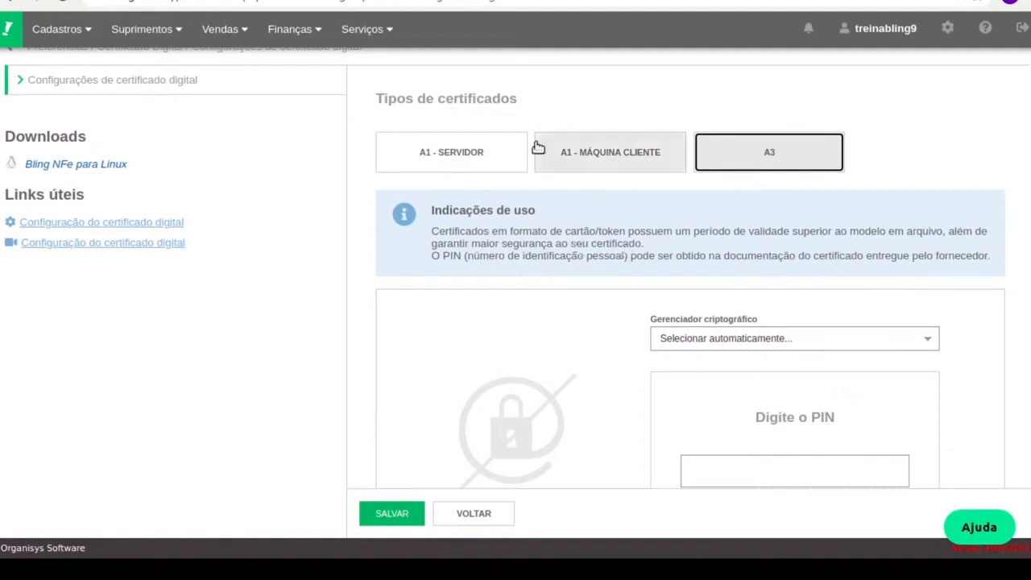
Examine the A3 setup: the Bling NFe para Linux download, the Gerenciador criptográfico setting and the PIN field
left_click_drag(150, 164, 20, 172)
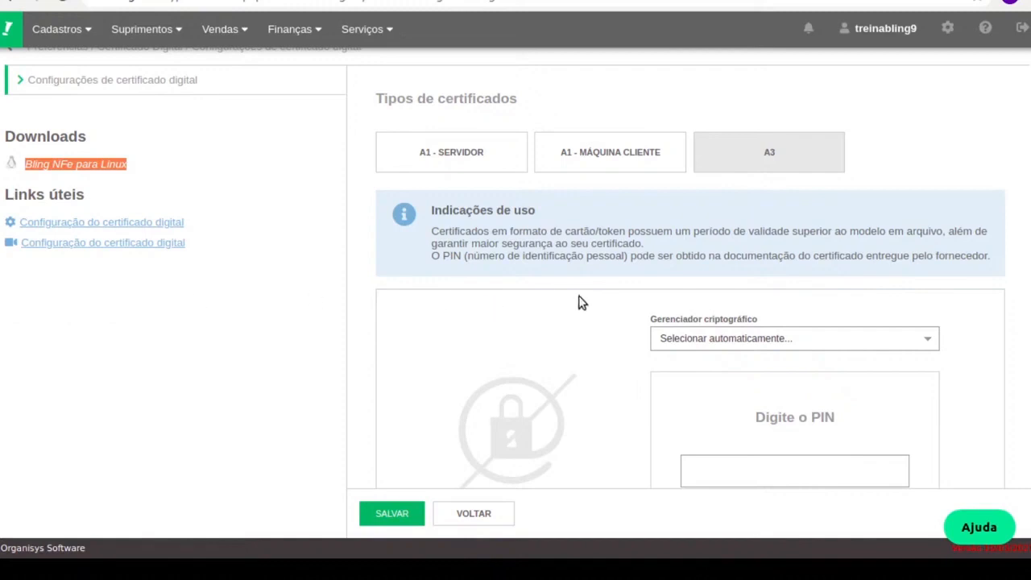
left_click(801, 342)
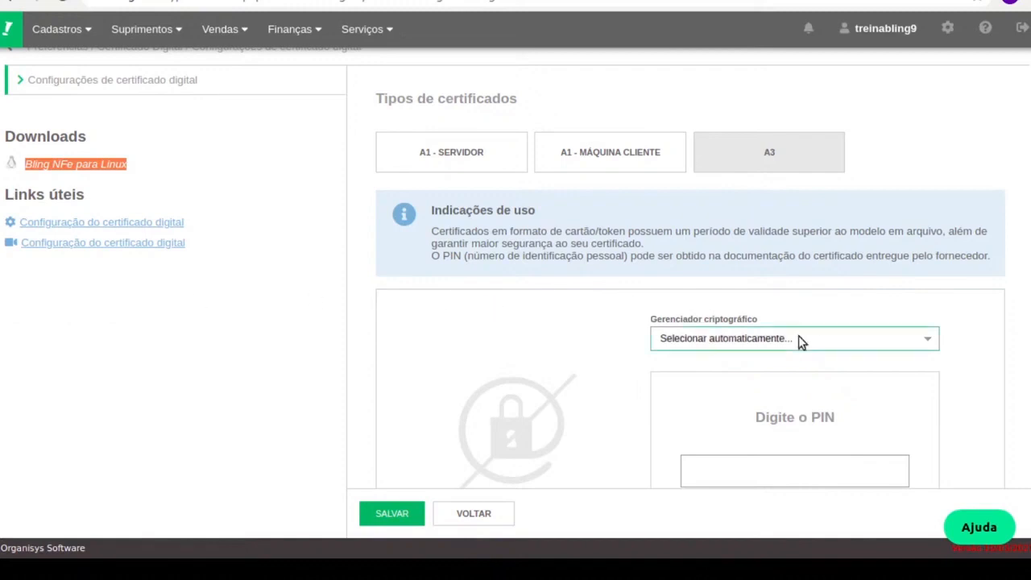
scroll(800, 340, "down", 3)
left_click(825, 332)
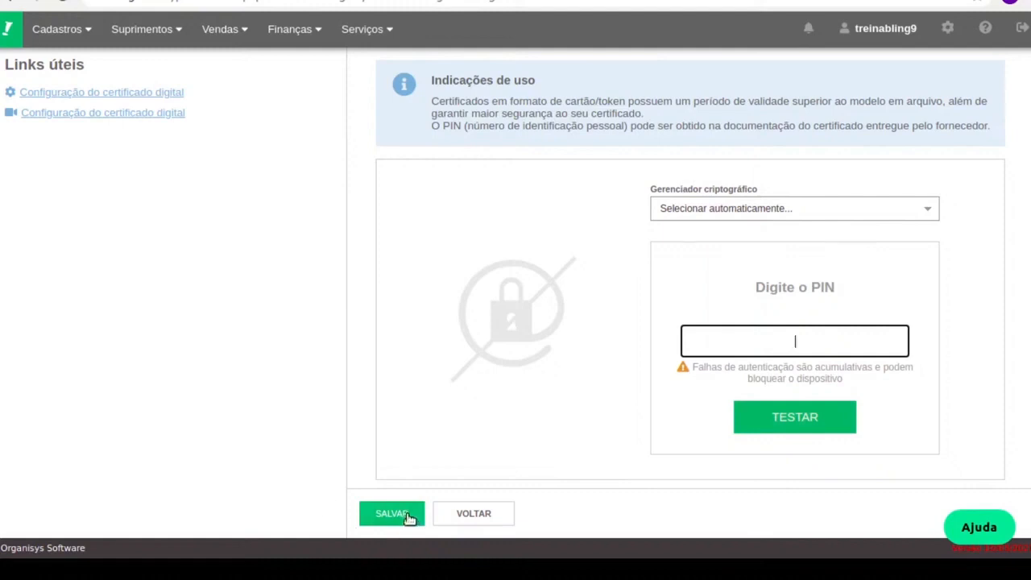
scroll(516, 398, "up", 2)
scroll(559, 364, "up", 1)
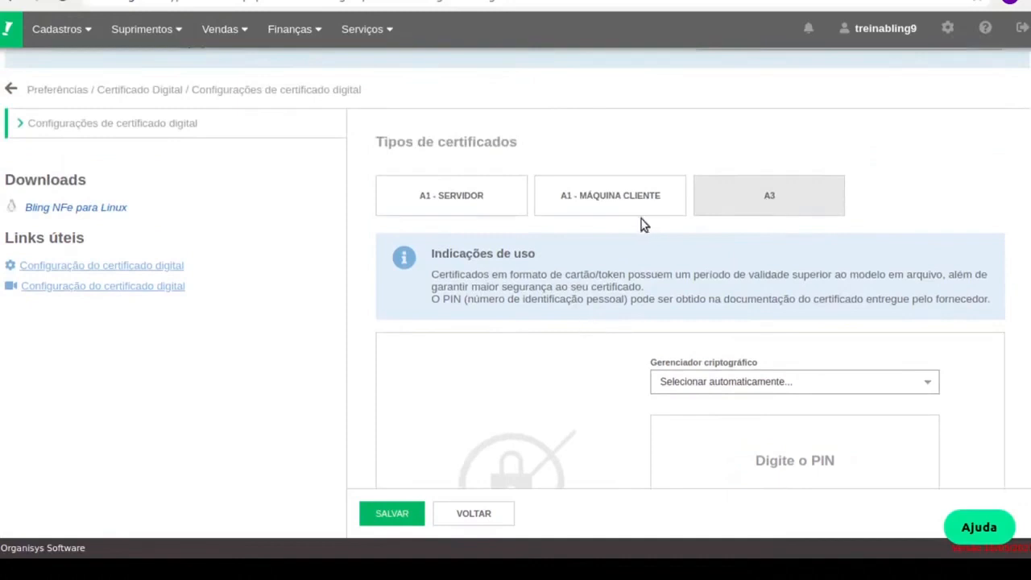
Compare the A1 - Servidor and A1 - Máquina Cliente certificate types, leaving A1 - Servidor selected
left_click(493, 208)
scroll(488, 211, "down", 2)
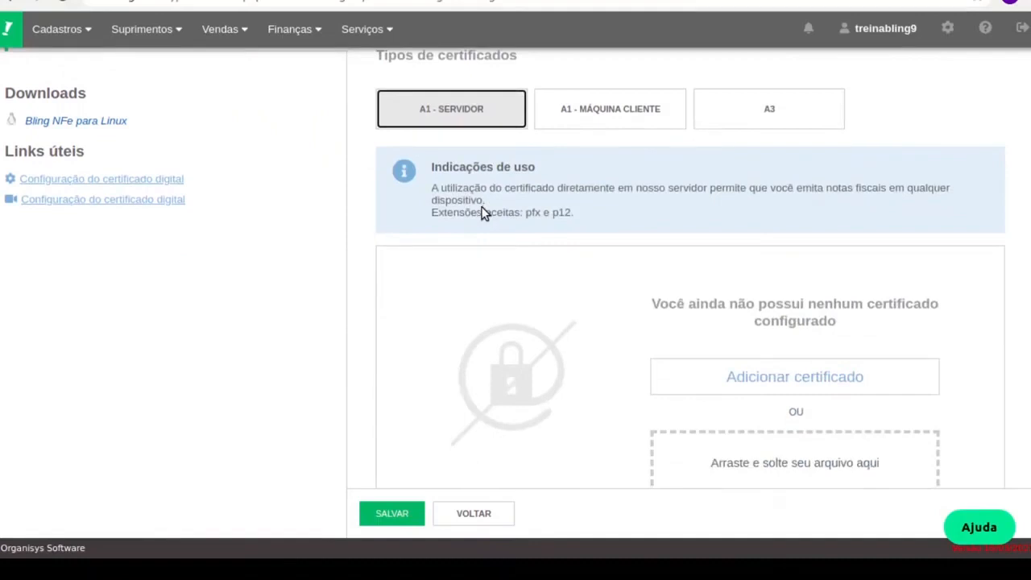
left_click(662, 110)
left_click(467, 111)
left_click(554, 116)
left_click(501, 116)
left_click(602, 121)
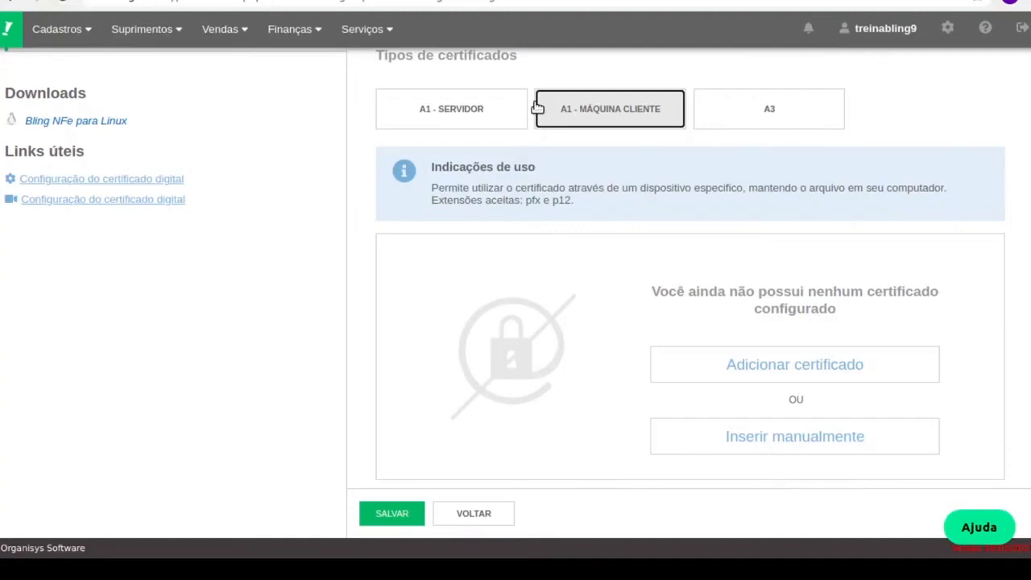
left_click(495, 115)
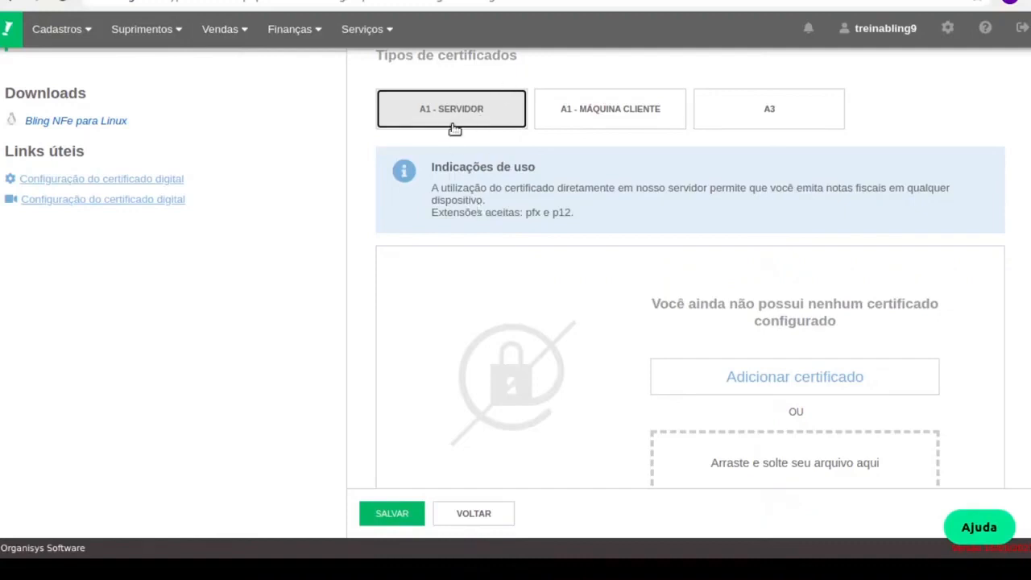
Add the certificate file certificado.p12, enter the certificate password and test the configuration
left_click(772, 389)
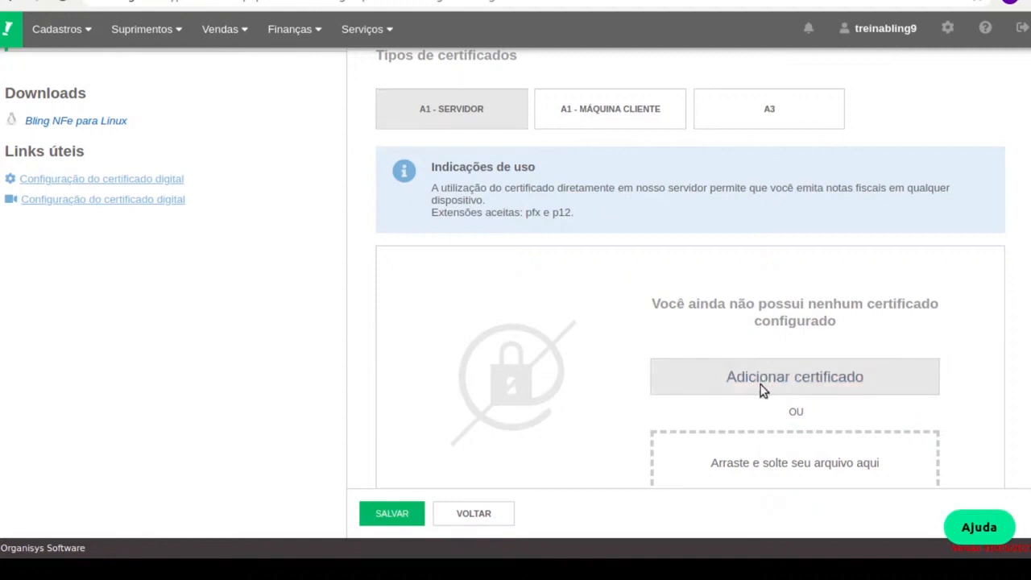
double_click(292, 174)
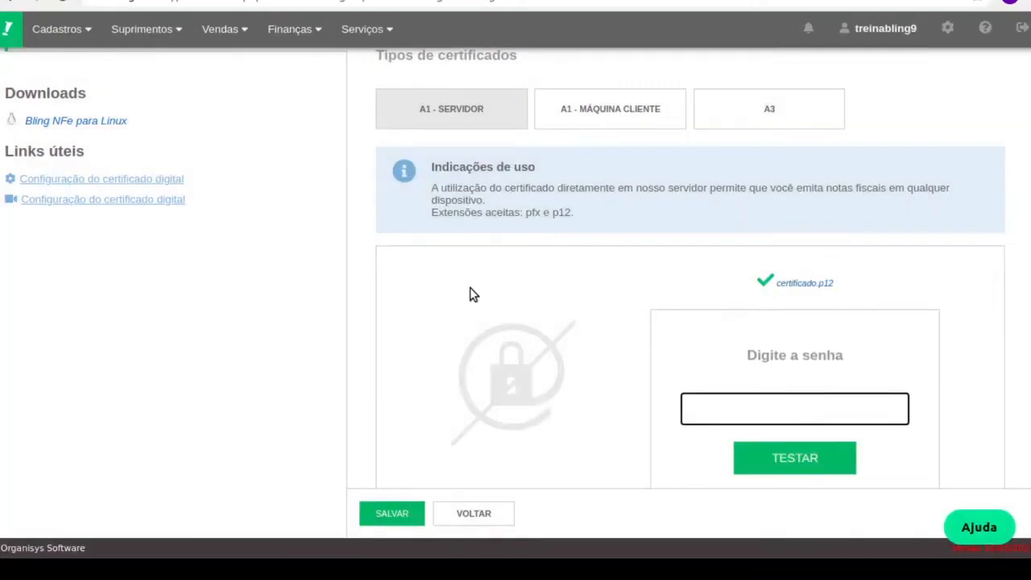
type("•••")
scroll(467, 302, "down", 1)
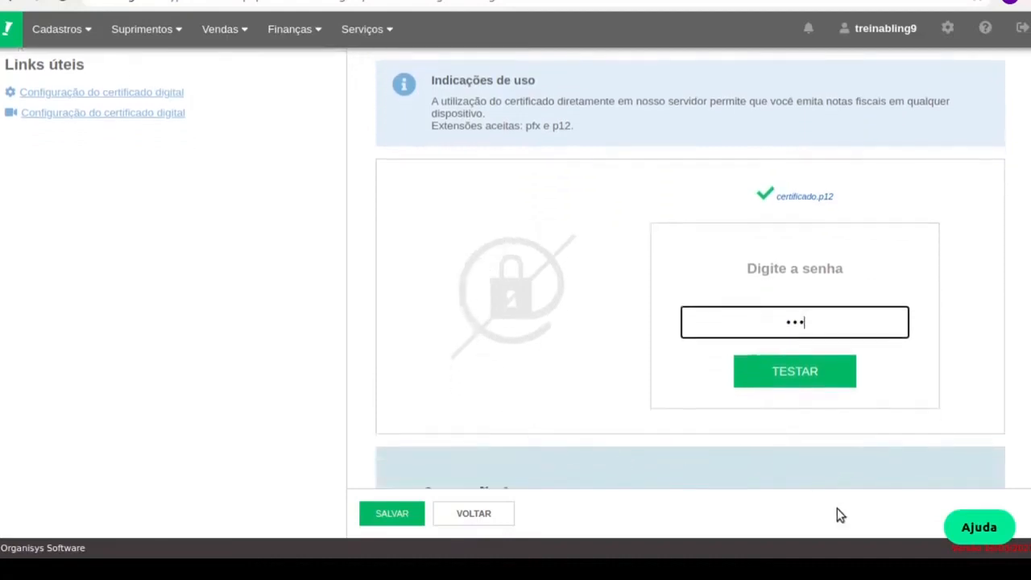
left_click(785, 385)
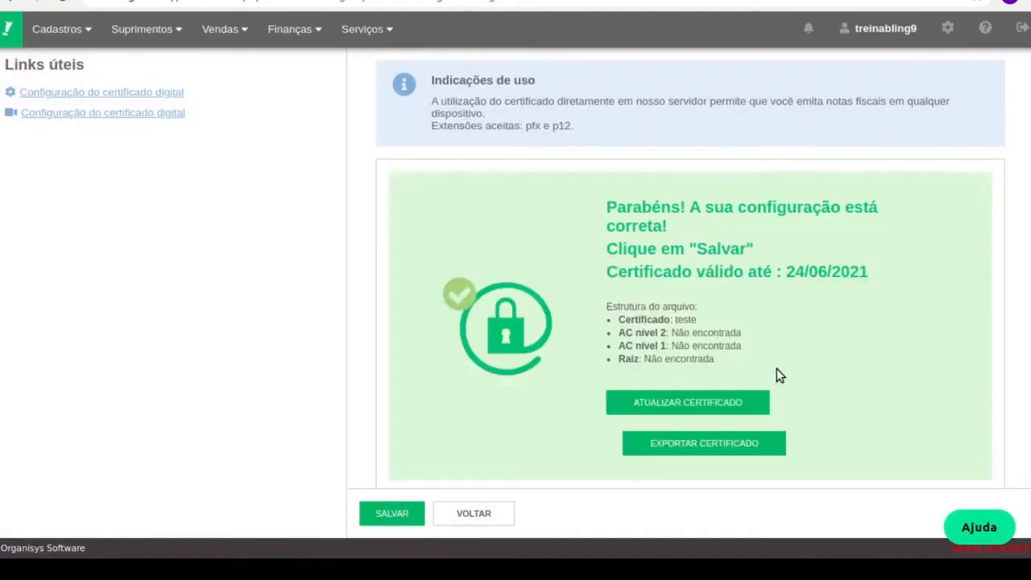
Review the tested certificate's file structure and save the digital certificate configuration
scroll(773, 358, "down", 1)
scroll(769, 355, "down", 1)
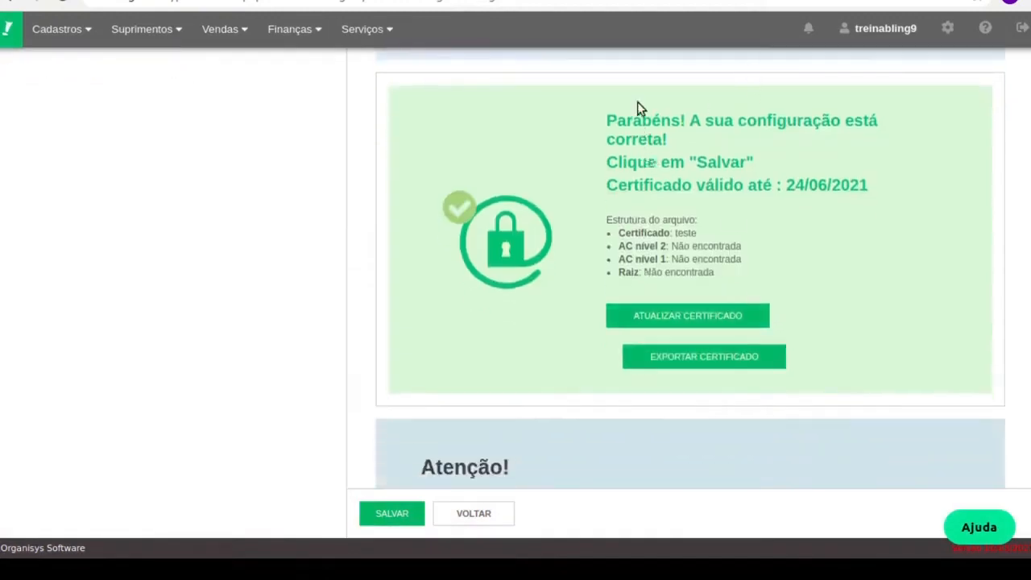
left_click_drag(627, 217, 741, 277)
left_click(731, 271)
left_click_drag(628, 233, 650, 247)
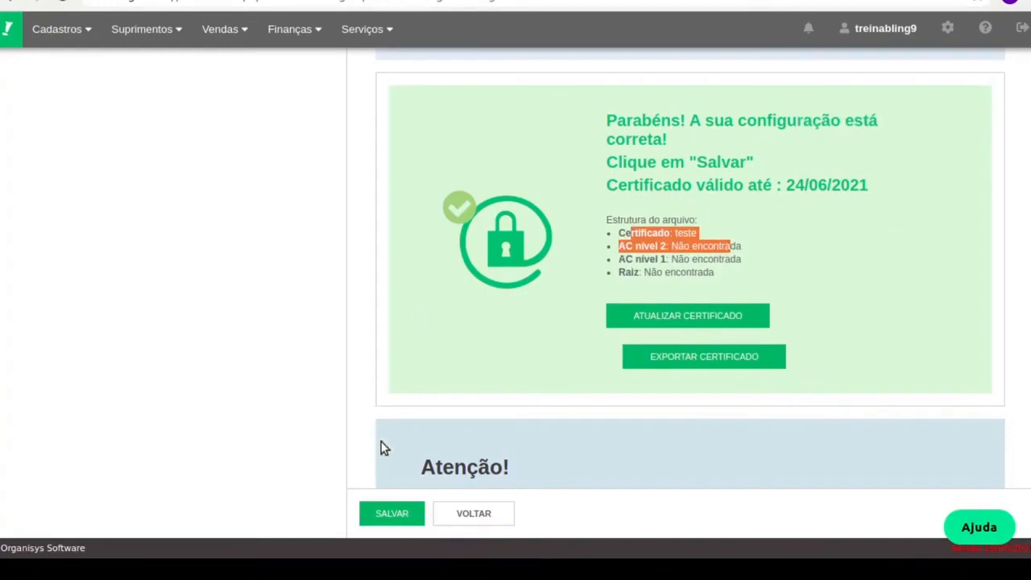
left_click(379, 512)
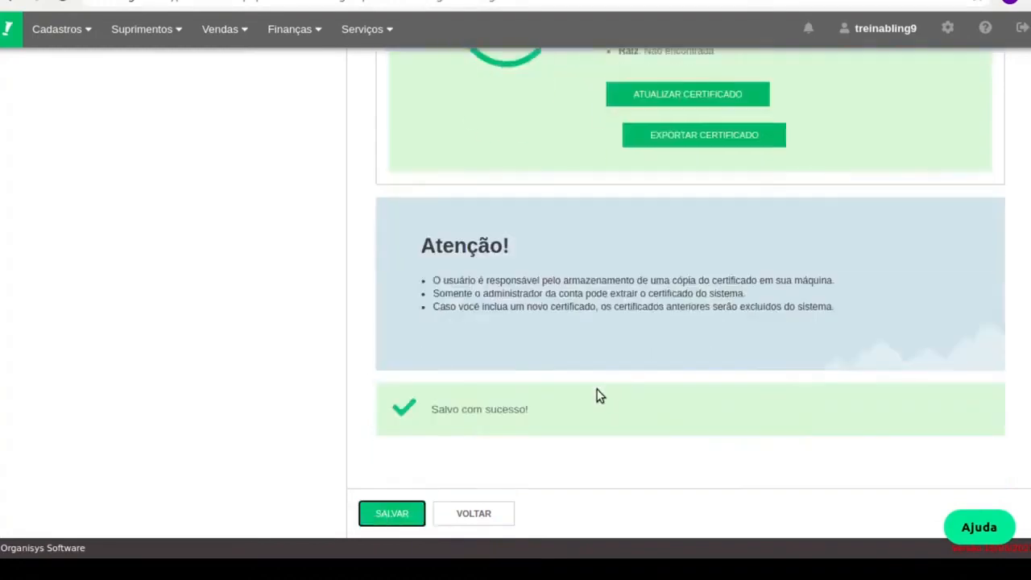
scroll(442, 418, "up", 4)
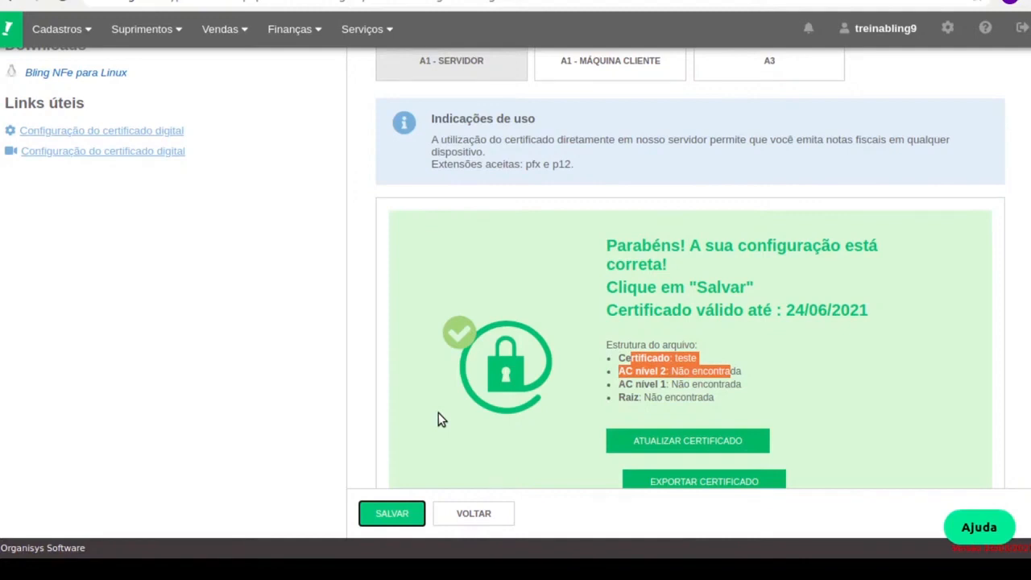
scroll(568, 383, "up", 3)
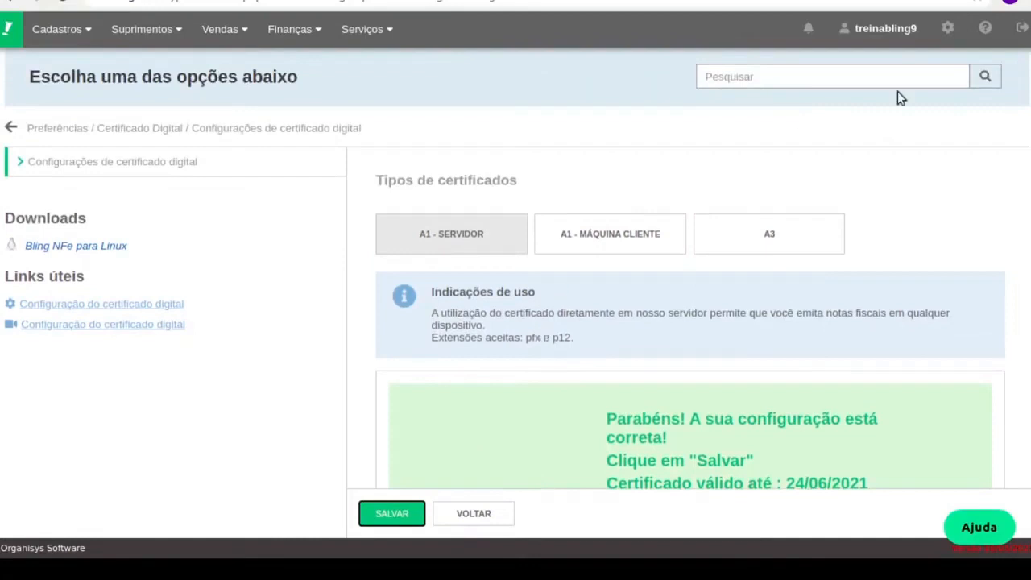
Open Configurações de integração com lojas virtuais e marketplaces under the Integrações preferences and dismiss its tutorial
left_click(948, 30)
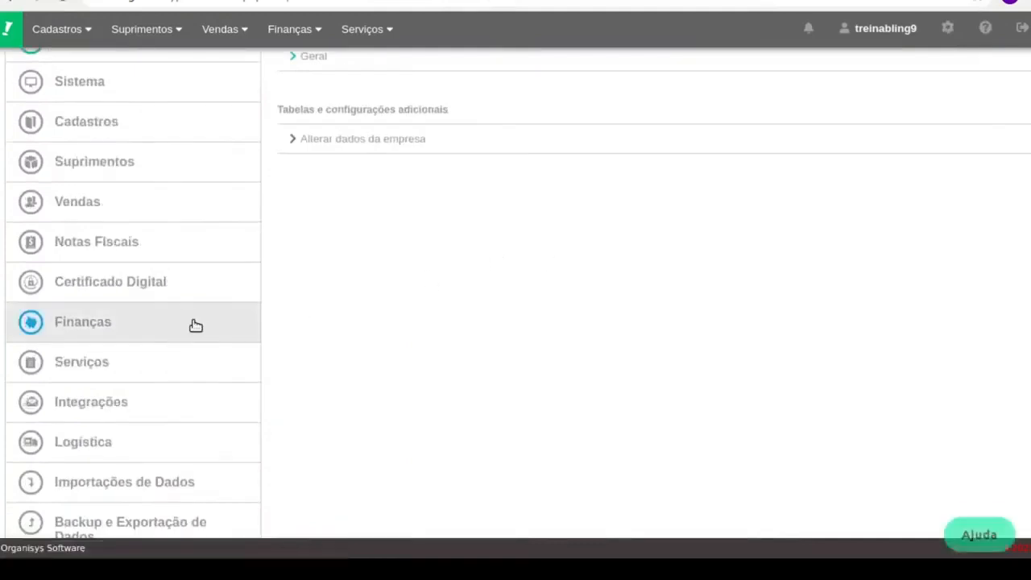
left_click(134, 371)
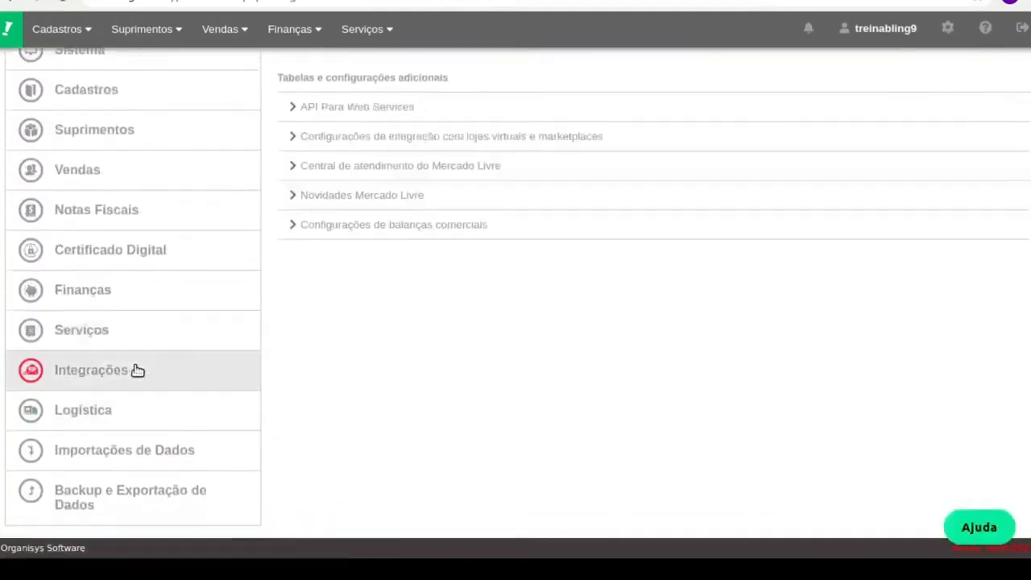
left_click(394, 230)
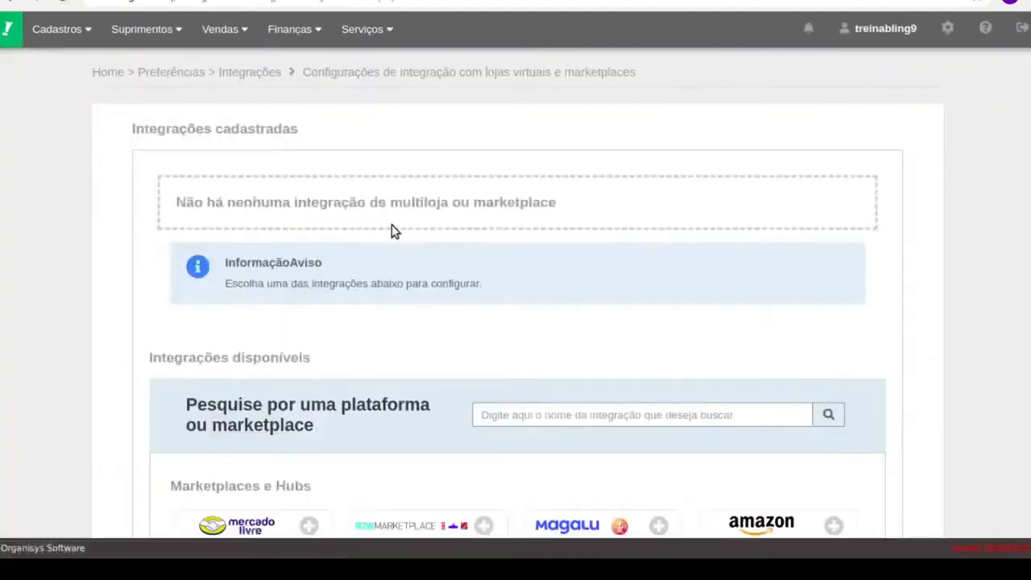
scroll(391, 234, "down", 2)
scroll(389, 236, "down", 3)
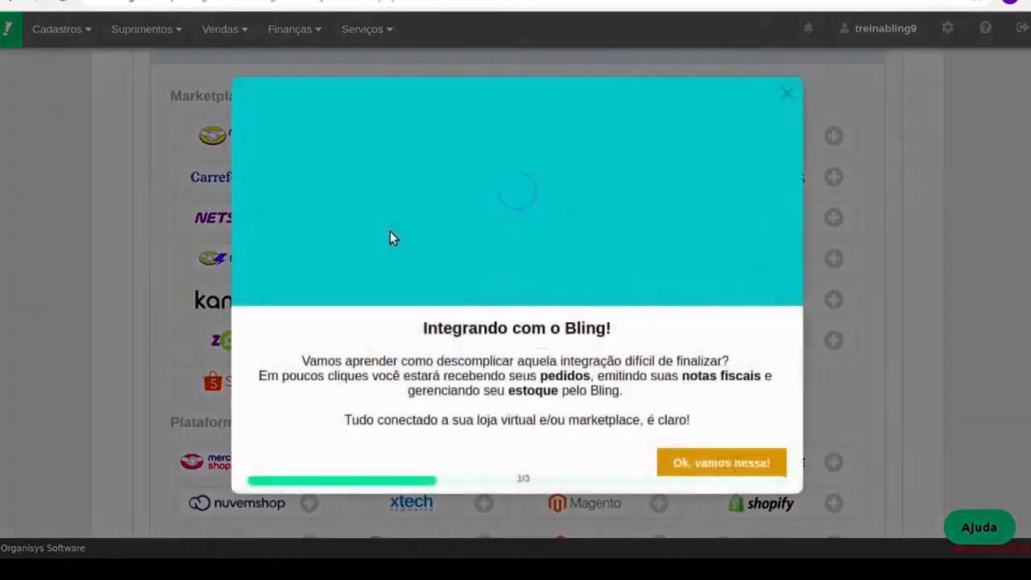
left_click(785, 93)
Look through the available marketplace, platform and partner API integrations
scroll(613, 229, "down", 1)
scroll(614, 229, "down", 3)
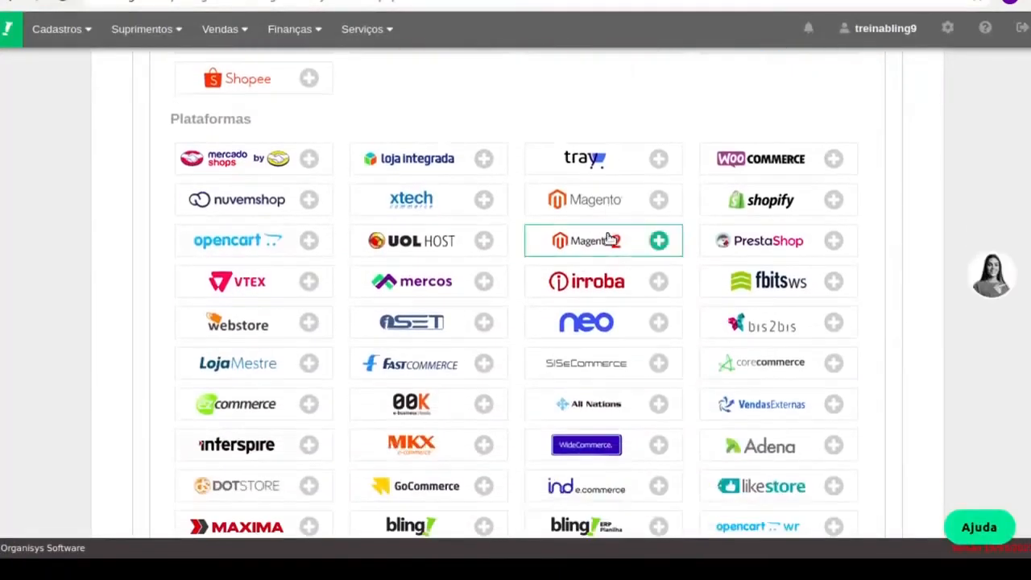
scroll(521, 371, "down", 2)
scroll(519, 376, "up", 3)
scroll(519, 377, "up", 2)
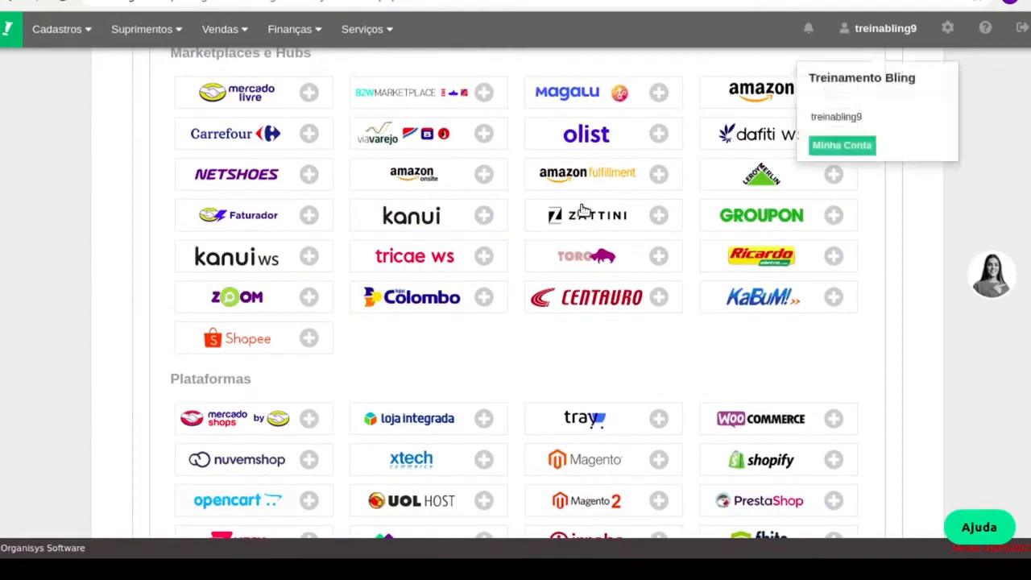
scroll(522, 291, "down", 1)
scroll(522, 291, "down", 5)
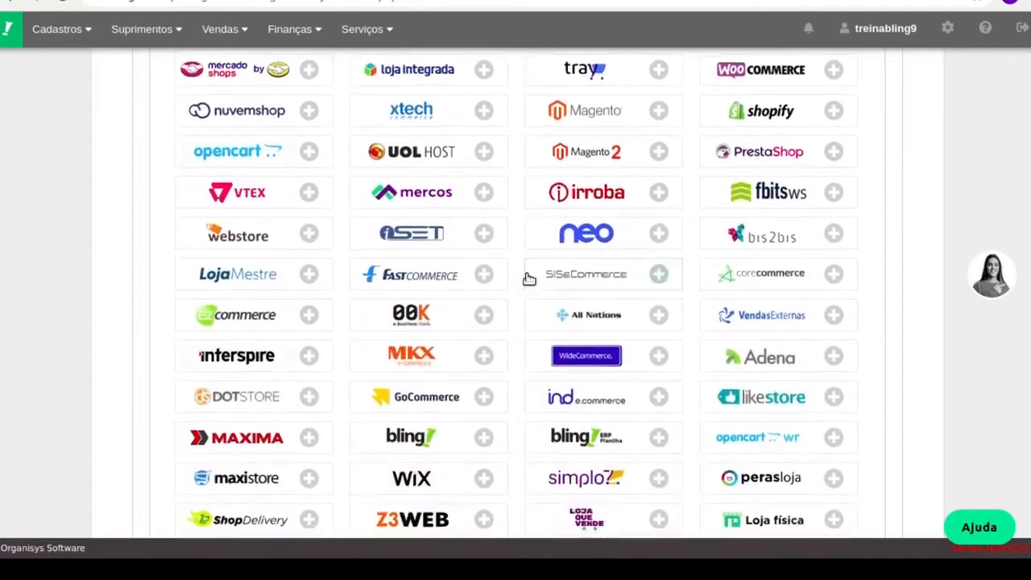
scroll(527, 279, "down", 4)
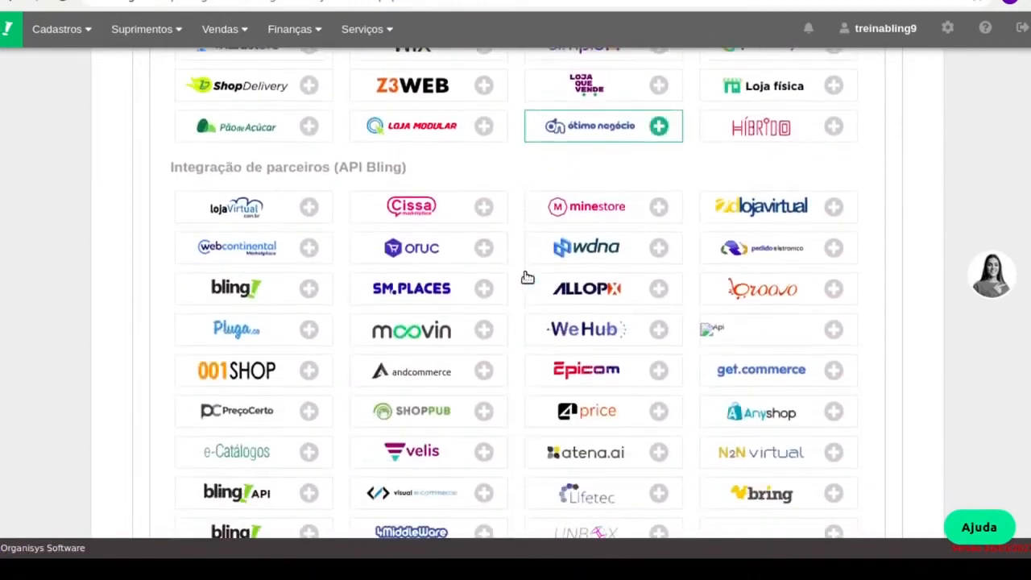
scroll(523, 278, "down", 5)
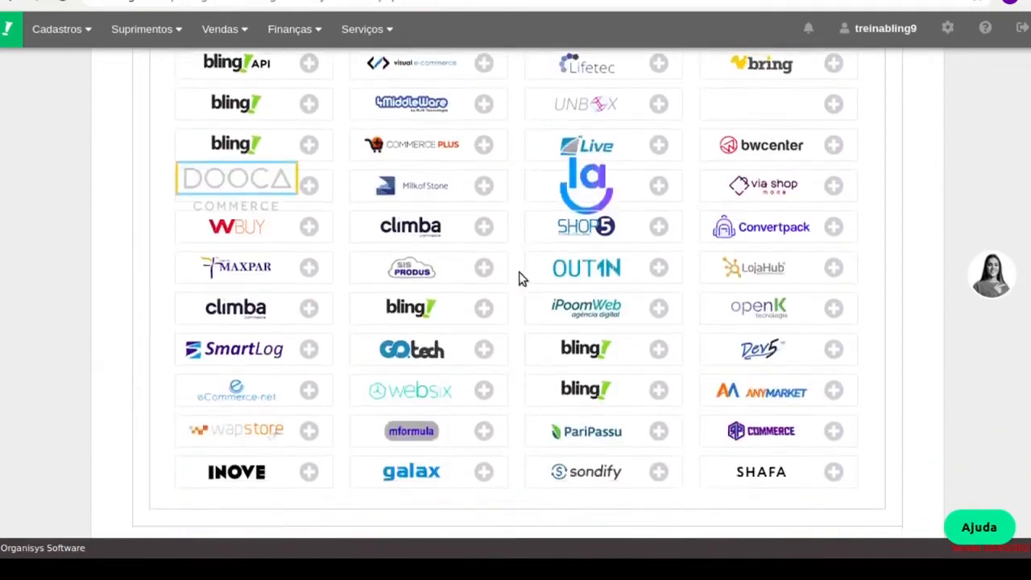
scroll(519, 278, "up", 6)
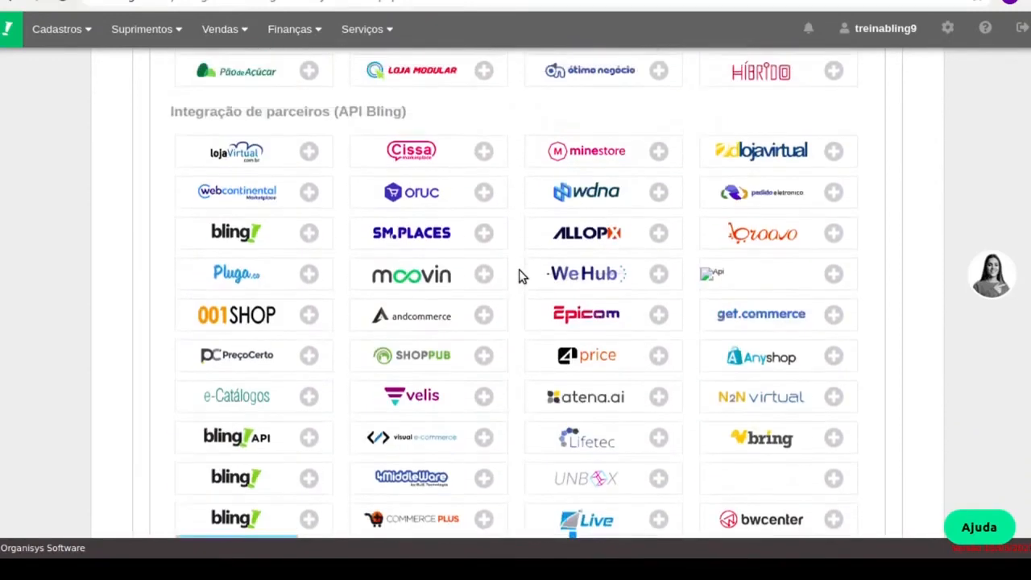
scroll(518, 277, "up", 2)
scroll(517, 278, "up", 4)
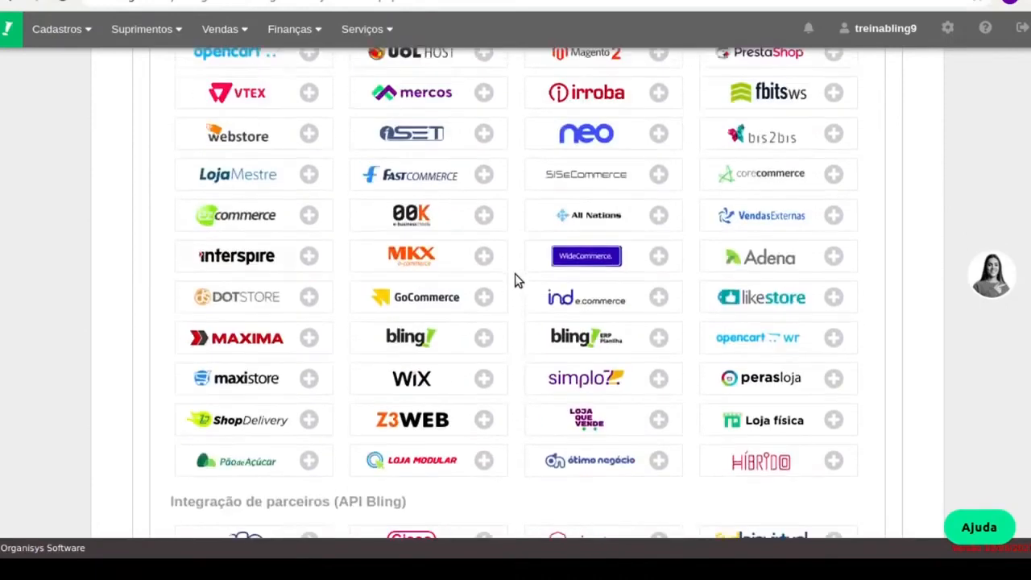
scroll(515, 280, "up", 6)
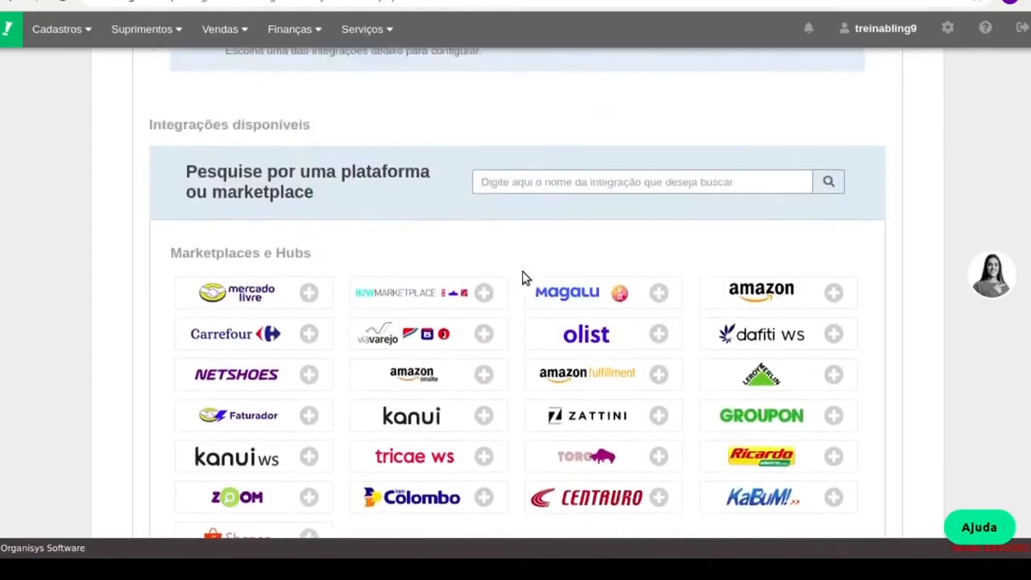
Search the available integrations for "loja fisica" and open the Loja física integration
left_click(594, 193)
type("lo")
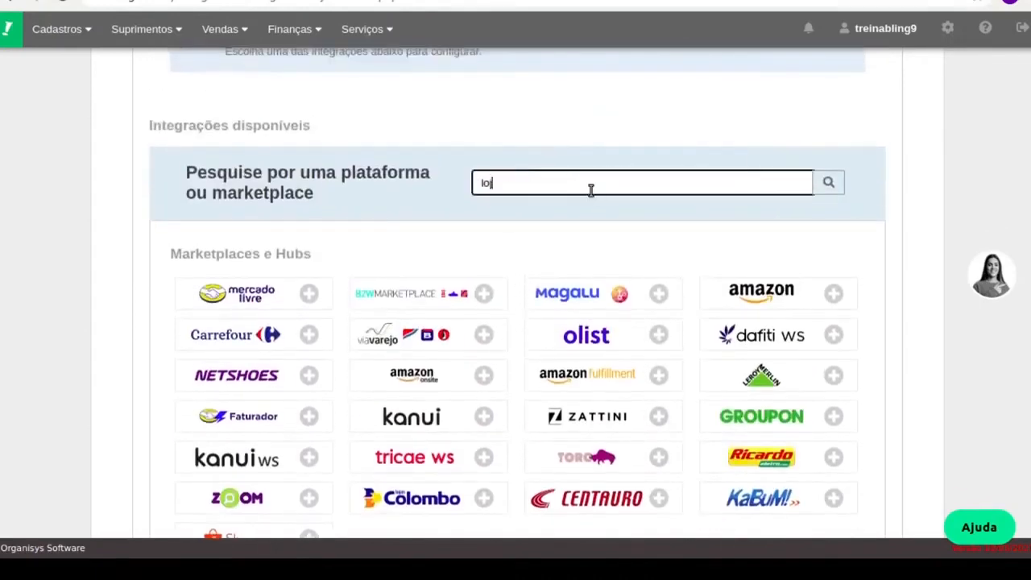
type("ja fisica")
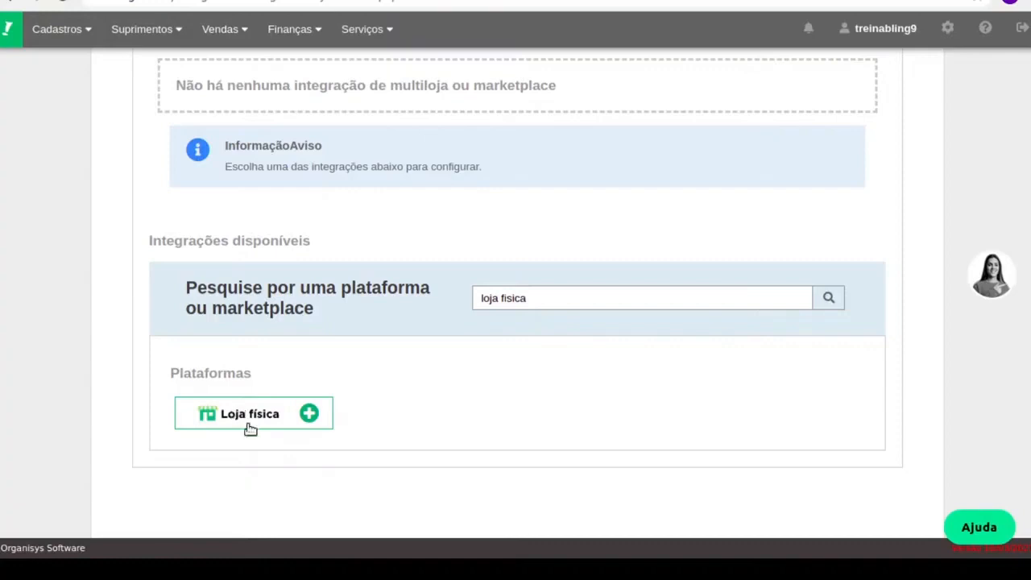
left_click(259, 427)
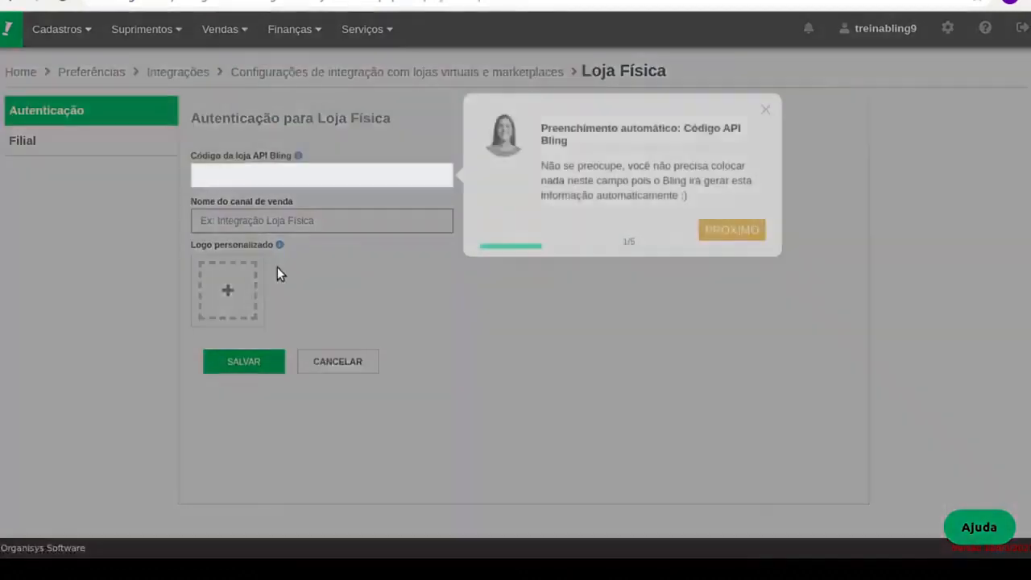
Dismiss the Loja Física tutorial, name the sales channel "Loja Centro" and save the integration
left_click(765, 109)
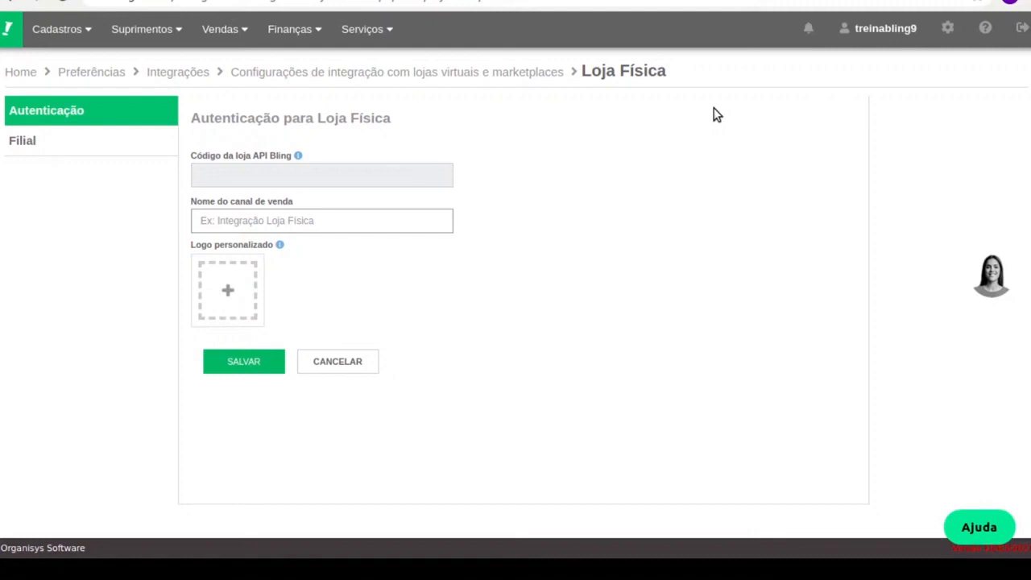
left_click(422, 226)
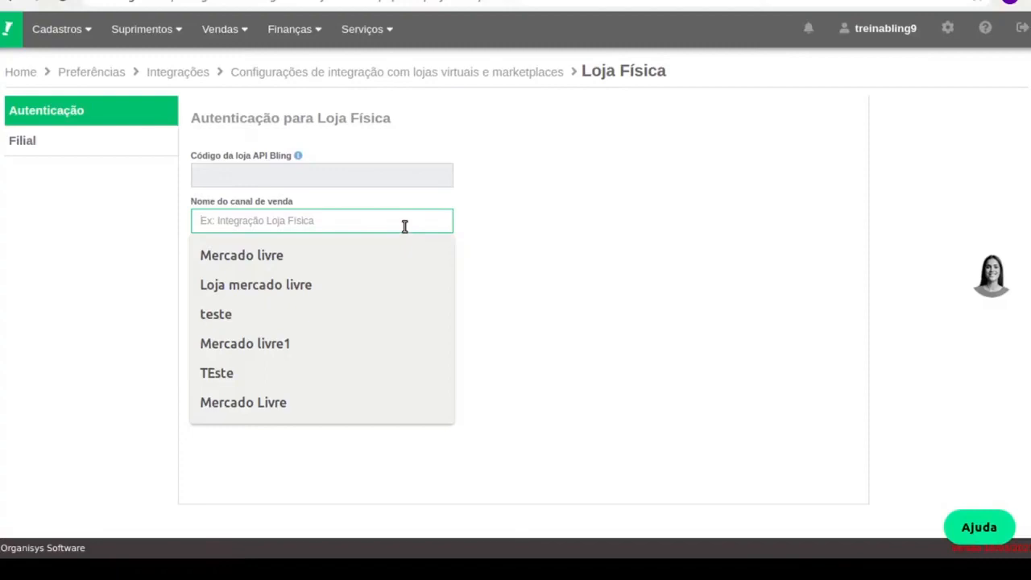
type("Loja Centra")
key("BackSpace")
key("BackSpace")
type("ro")
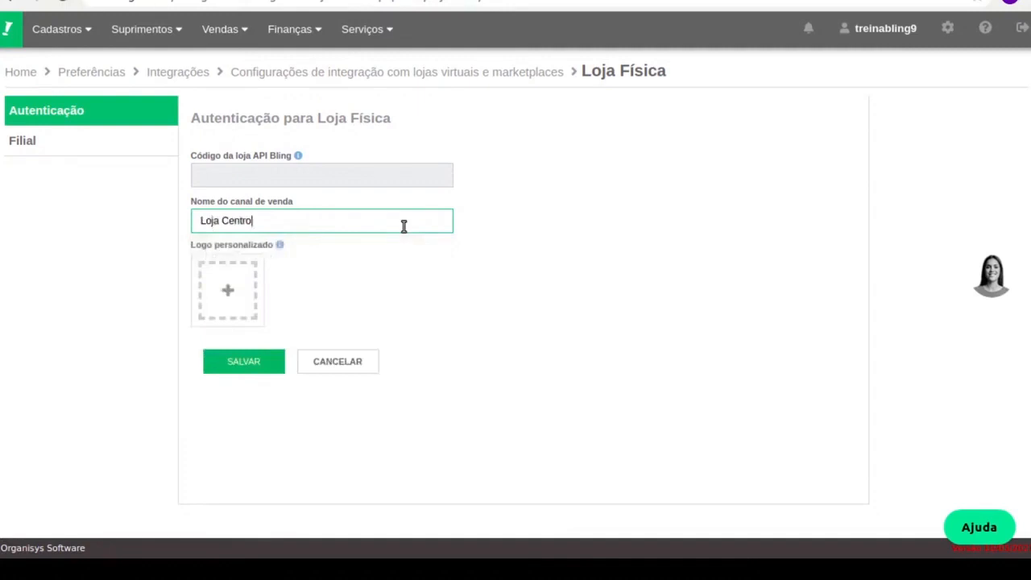
left_click(231, 376)
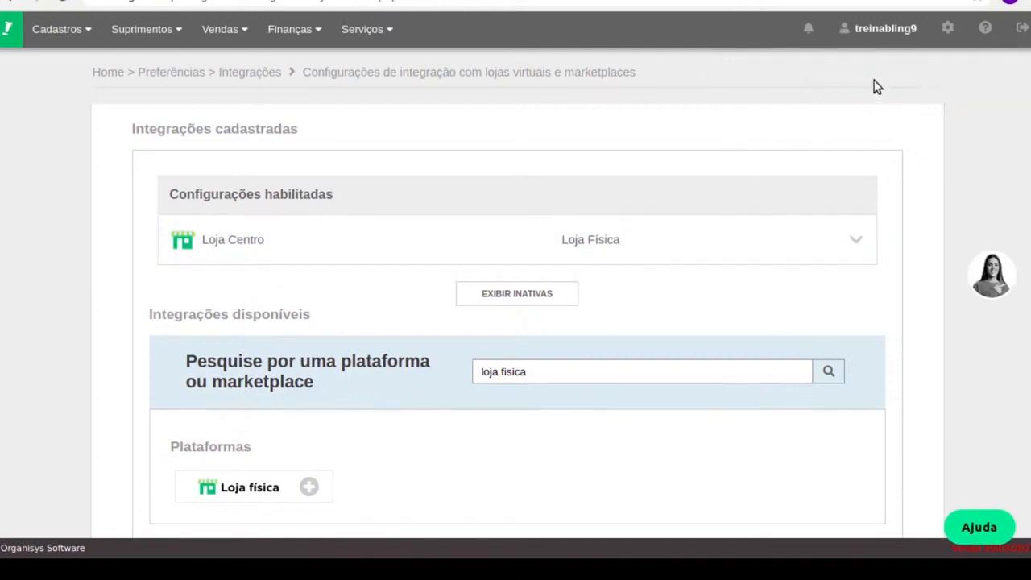
Open the payment methods list in the Finanças preferences and start adding a new payment method
left_click(951, 28)
scroll(288, 305, "down", 4)
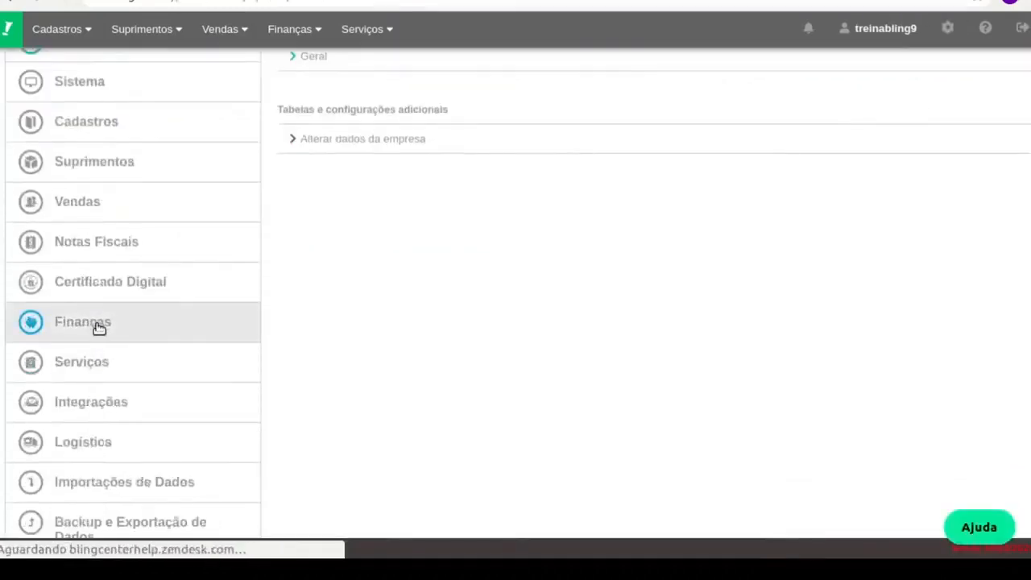
left_click(100, 327)
left_click(346, 257)
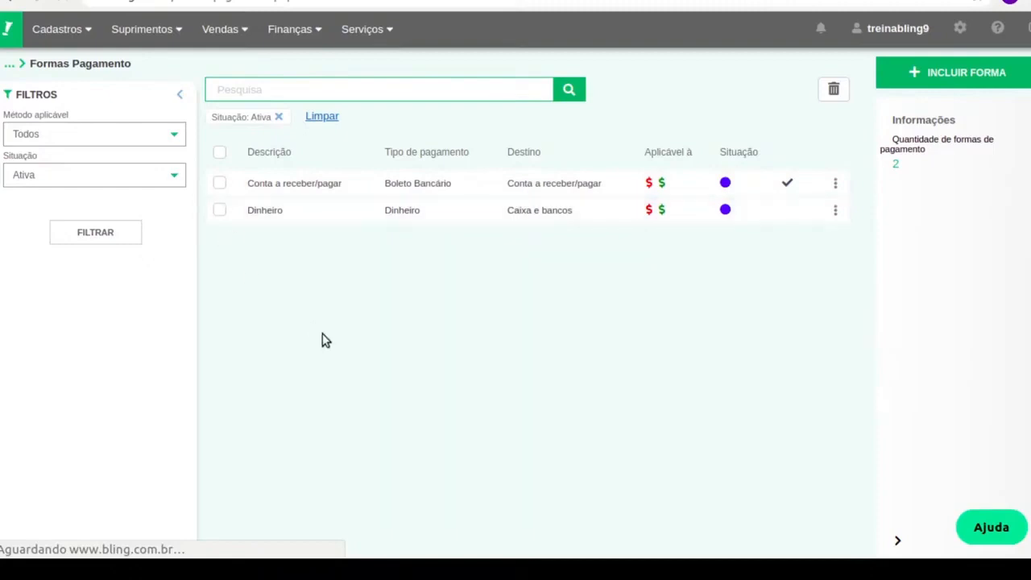
left_click(986, 74)
Describe the new payment method as "Cartão de Crédito" and set its payment type to Cartão de Crédito
left_click(229, 134)
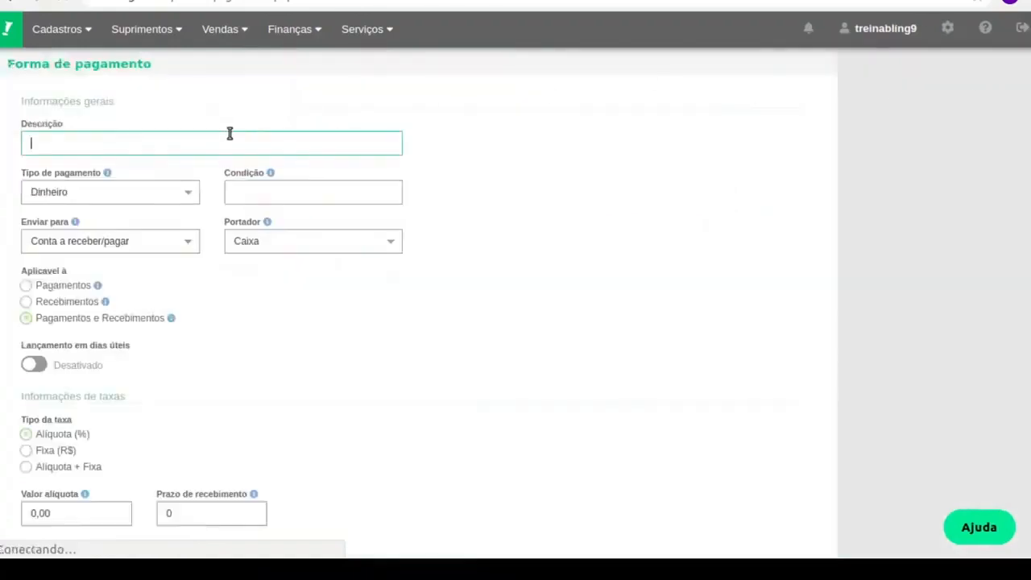
type("Cartão de Crédito")
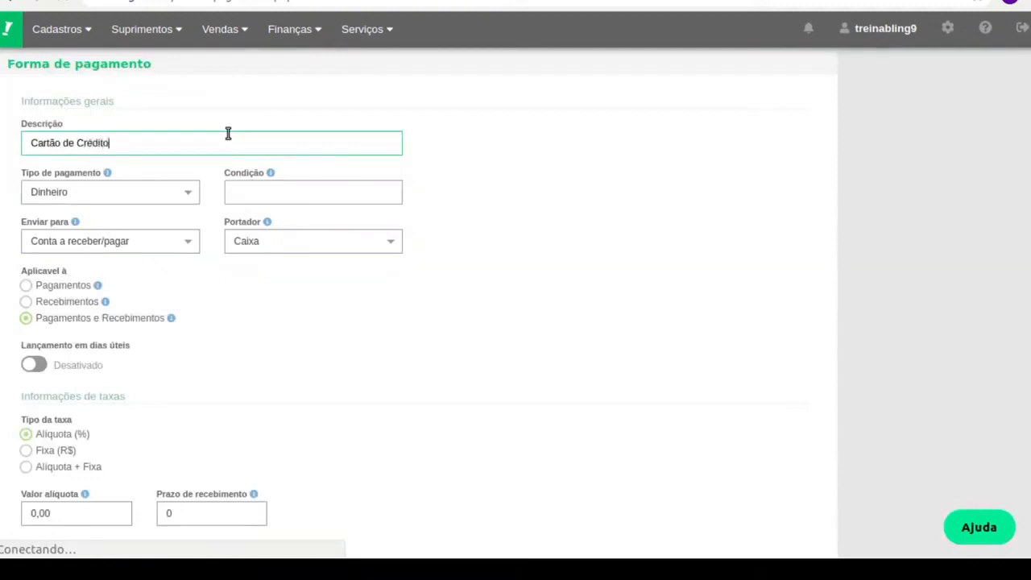
key("Tab")
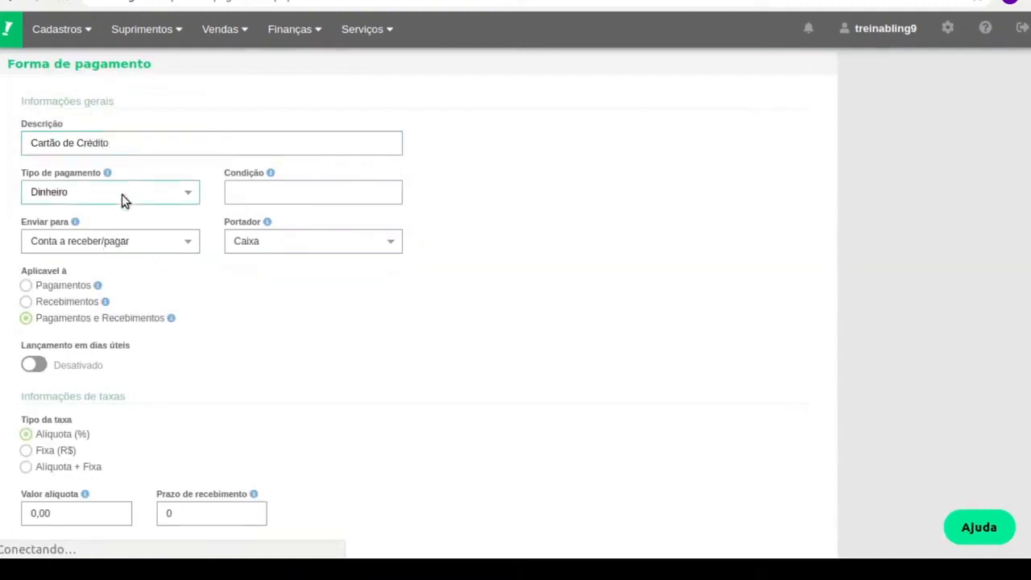
key("c")
Try 30 as the Condição and 30 as the Prazo de recebimento, clearing each entry again
left_click(307, 184)
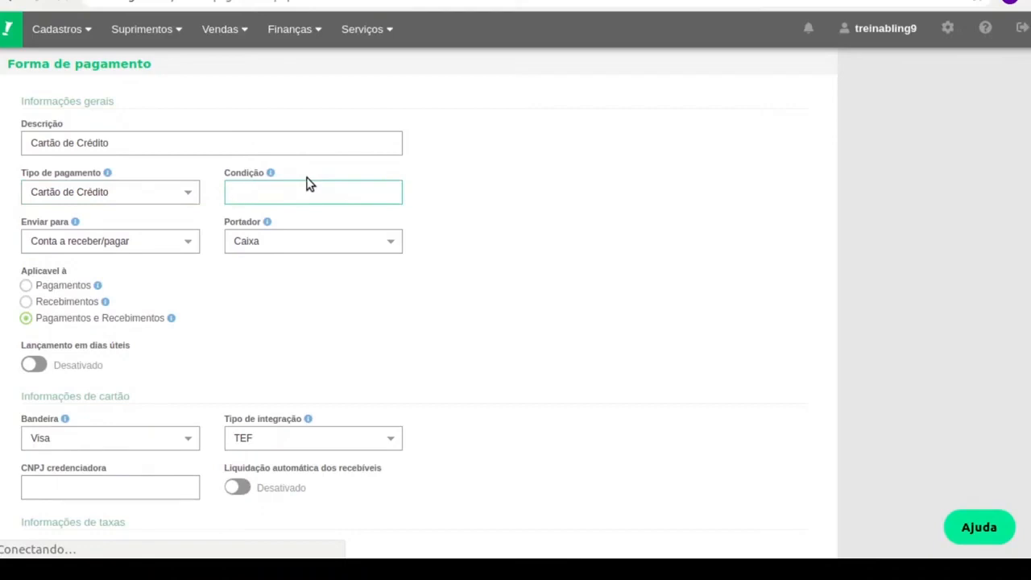
type("30")
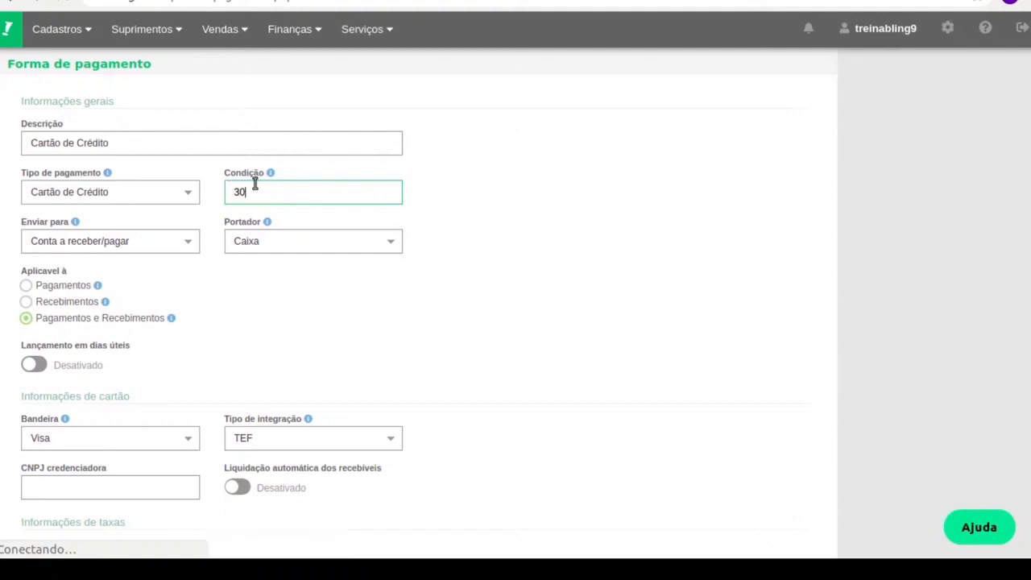
left_click_drag(260, 191, 229, 191)
key("BackSpace")
scroll(387, 262, "down", 2)
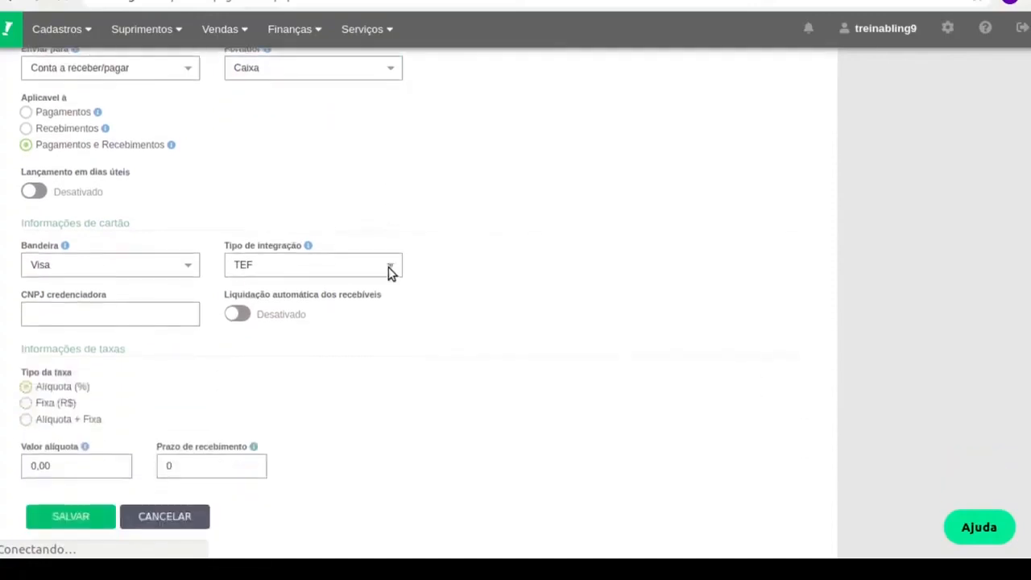
left_click(211, 469)
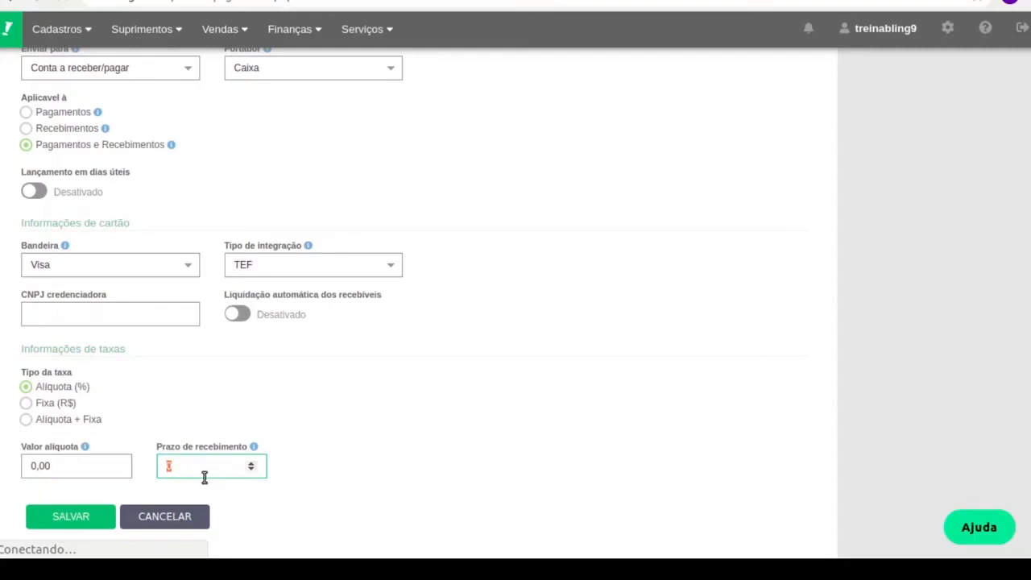
type("30")
key("BackSpace")
key("BackSpace")
scroll(317, 271, "up", 3)
Try 30 for both Condição and Prazo de recebimento together, and clear only the Prazo de recebimento
left_click(295, 186)
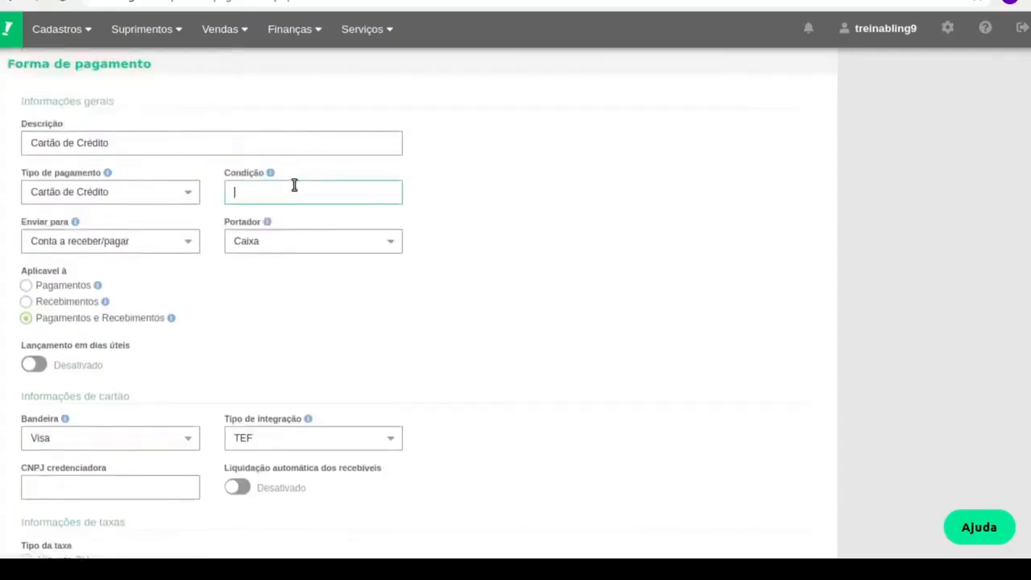
scroll(311, 196, "down", 3)
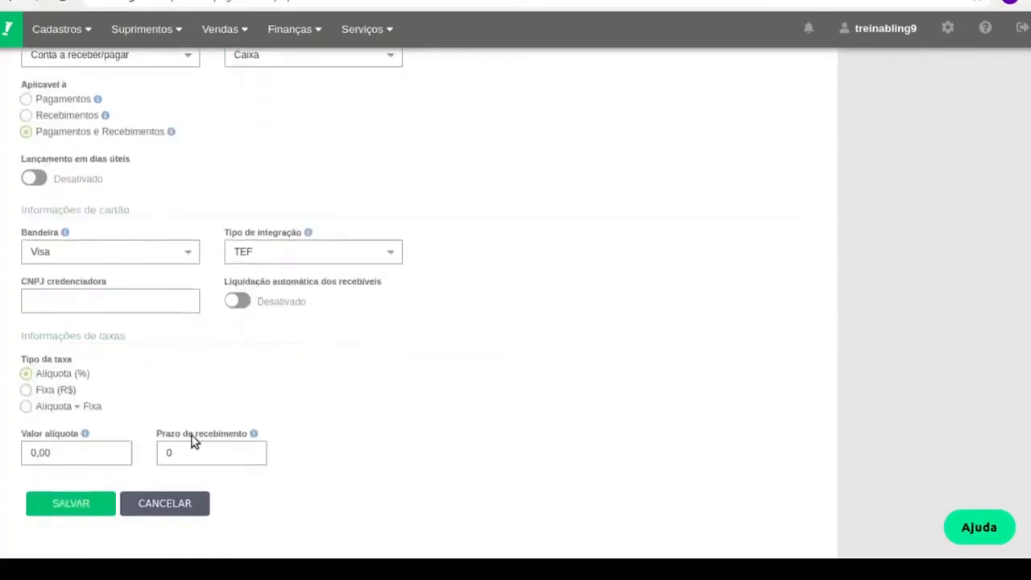
scroll(251, 345, "up", 3)
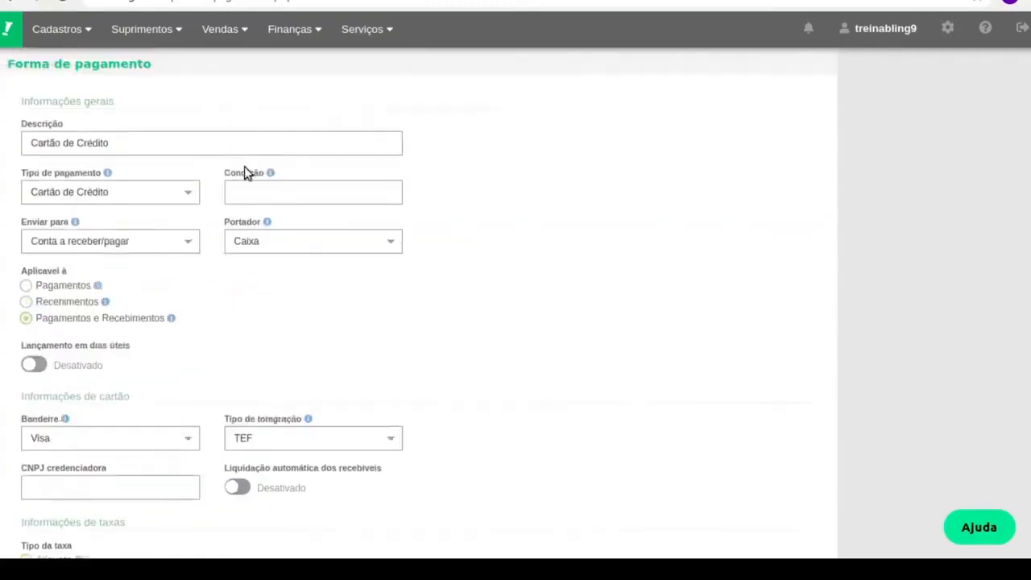
left_click(246, 190)
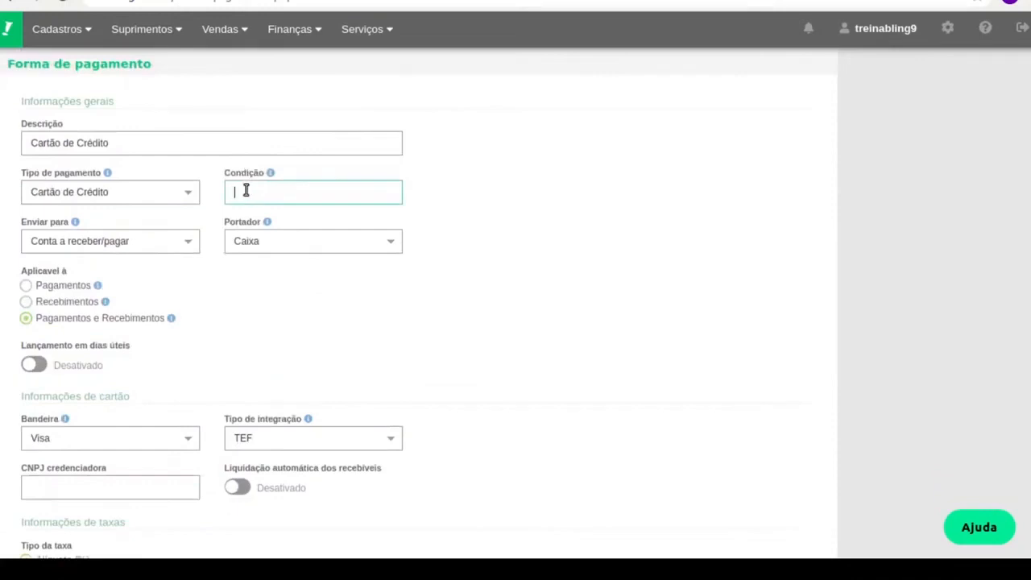
type("30")
scroll(274, 221, "down", 3)
left_click(198, 455)
type("30")
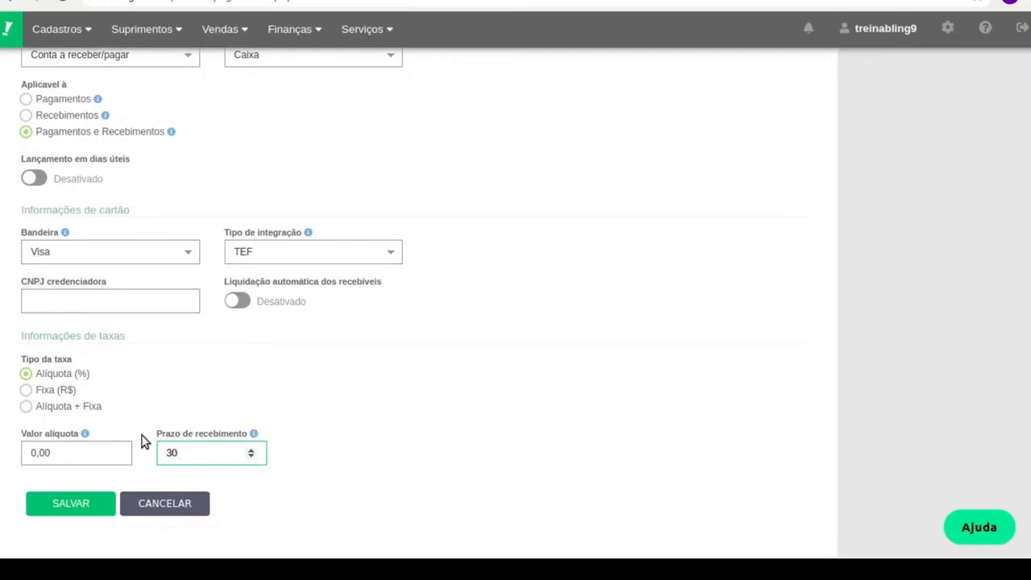
key("BackSpace")
key("BackSpace")
scroll(384, 391, "up", 3)
Set the Prazo de recebimento to 2 and the Condição to 0
double_click(272, 188)
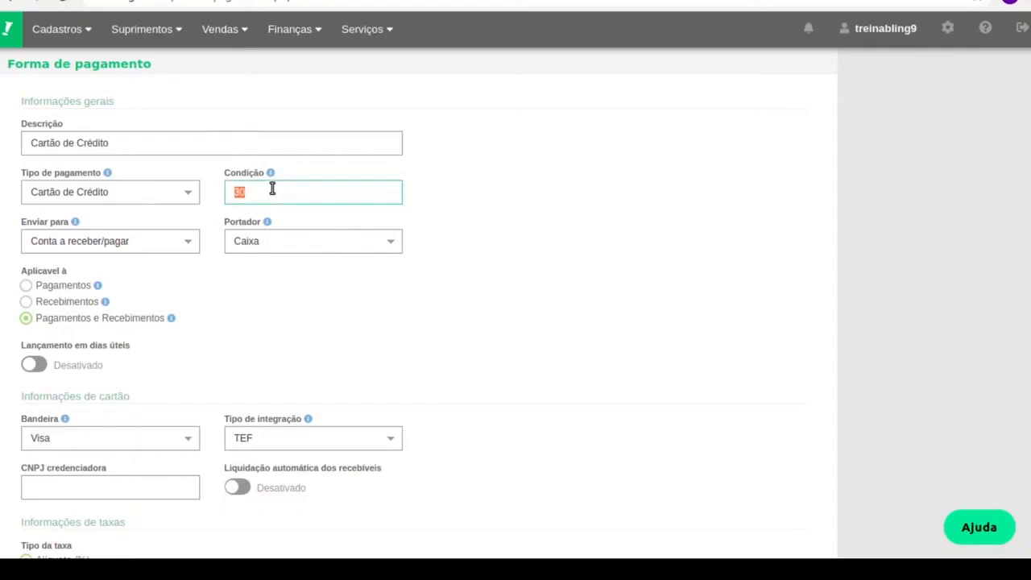
scroll(297, 241, "down", 3)
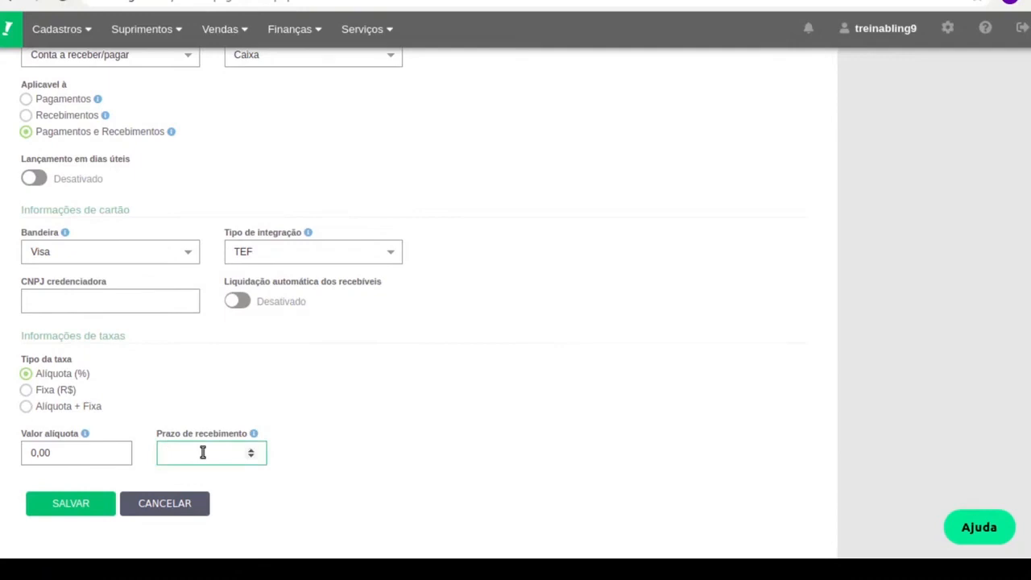
scroll(202, 453, "up", 3)
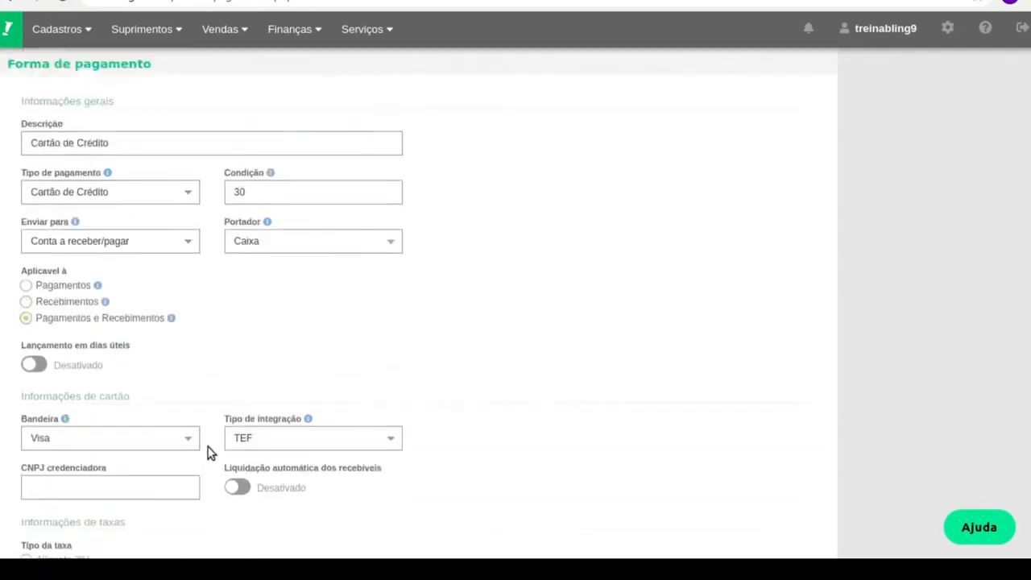
left_click_drag(256, 191, 228, 190)
type("0")
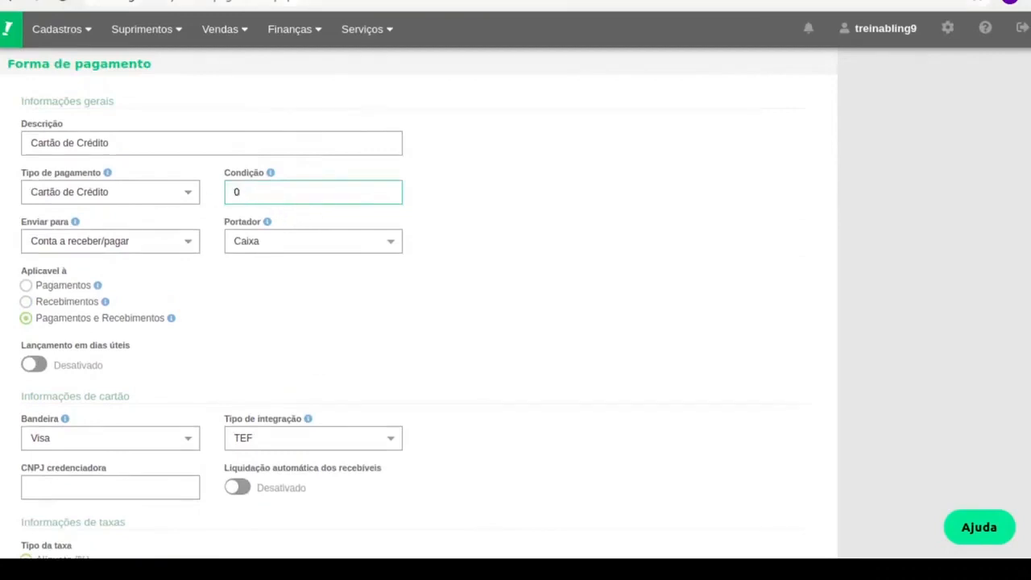
scroll(486, 177, "down", 2)
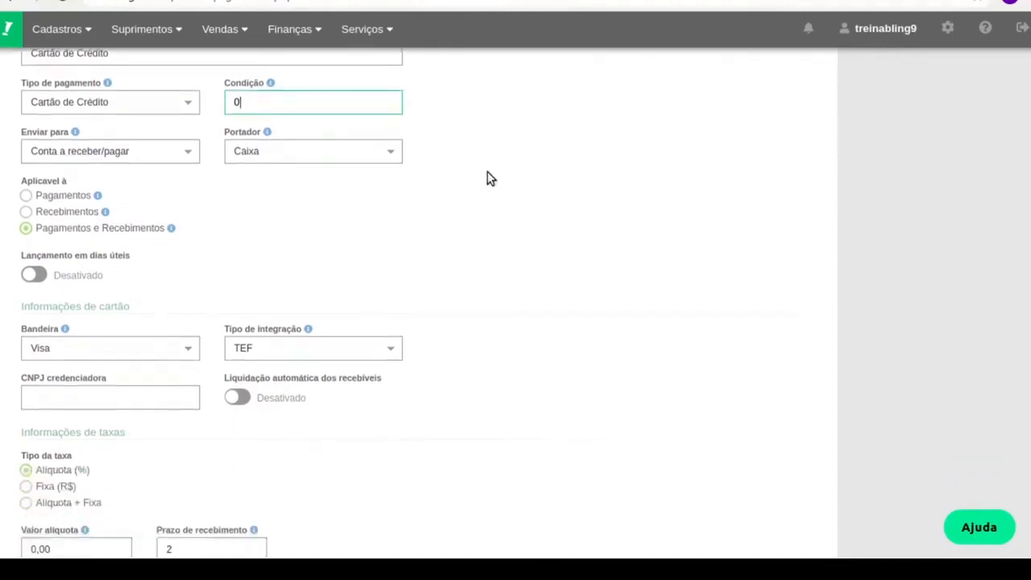
Try the installment formats "30 60", "2x" and "3x" as the Condição, clearing each one
scroll(488, 178, "up", 1)
scroll(494, 194, "up", 2)
left_click_drag(266, 195, 233, 191)
key("BackSpace")
type("30 60")
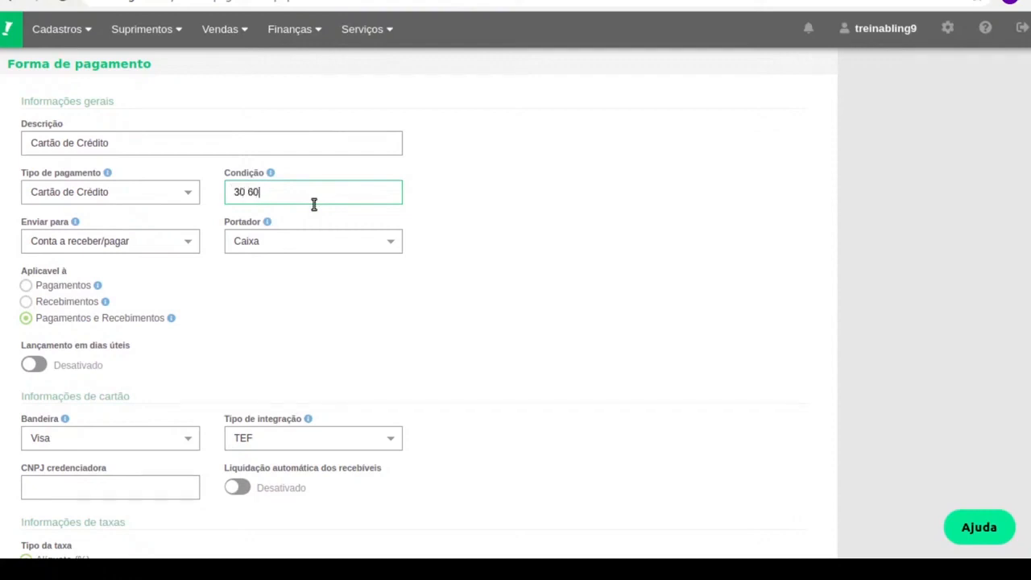
key("BackSpace")
key("BackSpace")
key("BackSpace")
key("BackSpace")
key("BackSpace")
type("2x")
key("BackSpace")
key("BackSpace")
type("3x")
key("BackSpace")
key("BackSpace")
Set the credit card's Condição to 30 and its Enviar para destination to Caixa e bancos
type("30")
left_click_drag(19, 222, 66, 230)
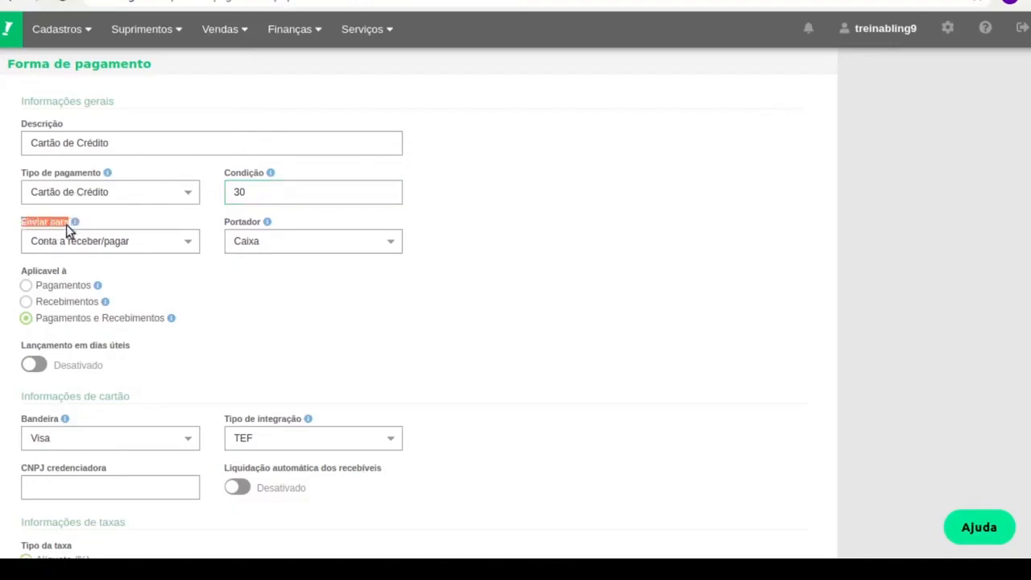
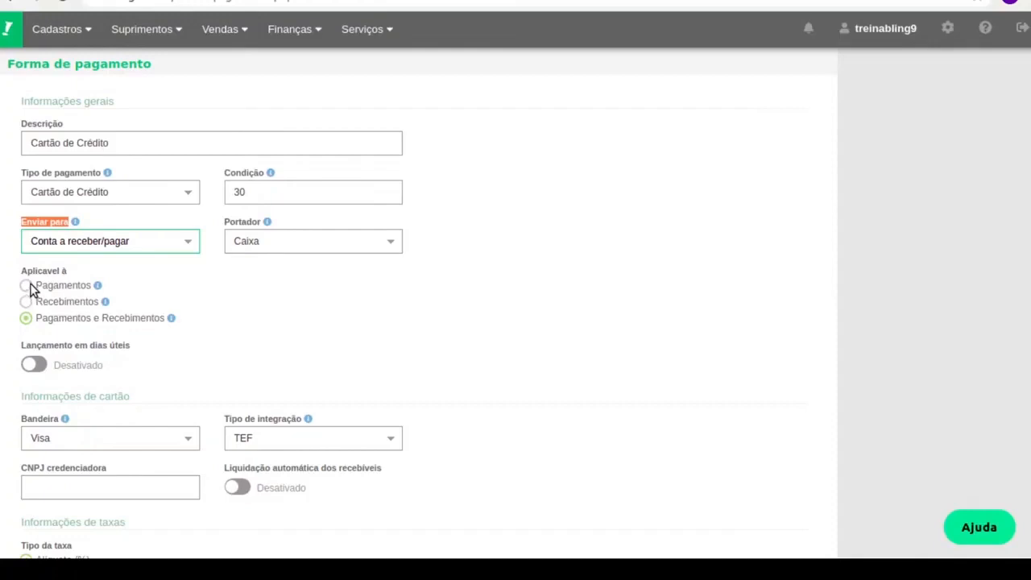
key("Down")
double_click(88, 141)
left_click(88, 142)
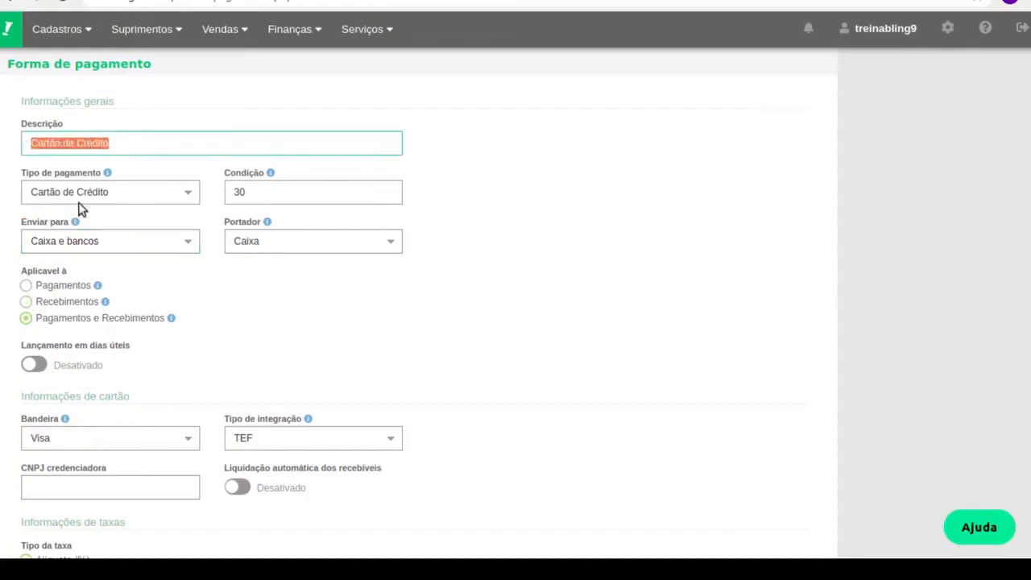
left_click_drag(32, 223, 64, 234)
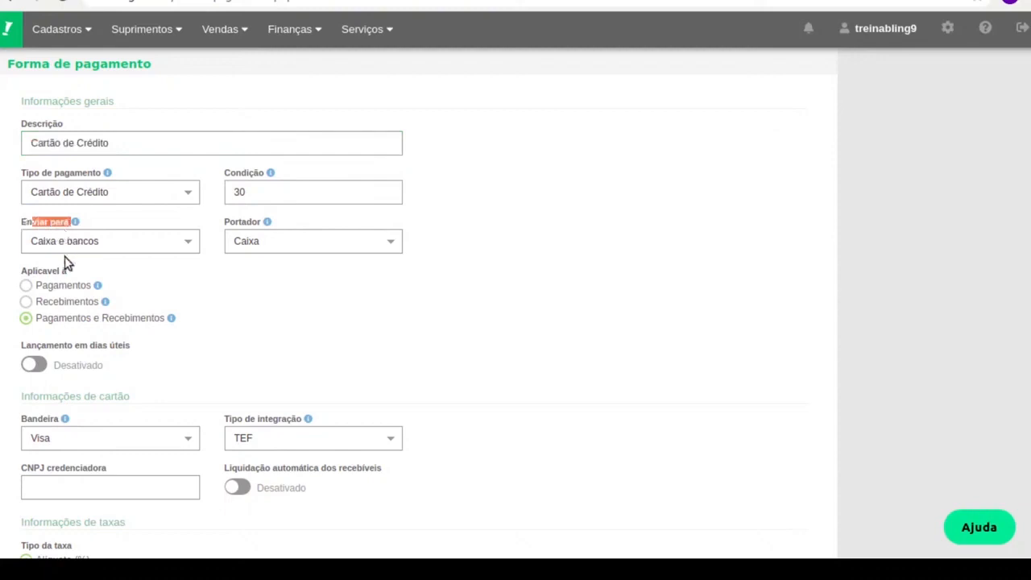
Check the Portador setting and its options for the credit card payment method
double_click(253, 231)
double_click(251, 224)
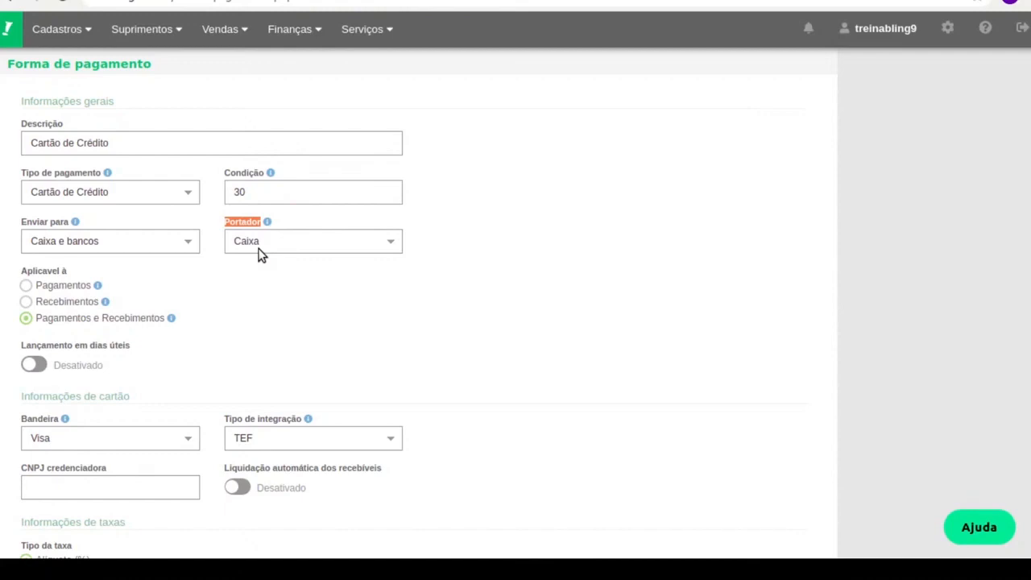
left_click(256, 246)
scroll(273, 246, "down", 1)
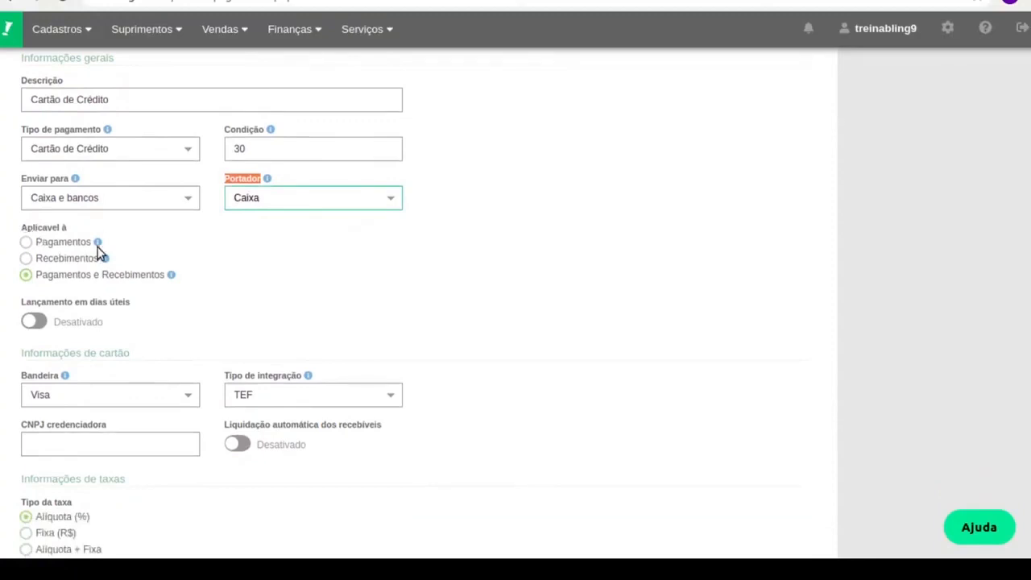
Go through the Aplicavel à options and make the payment method applicable to Recebimentos
left_click(41, 244)
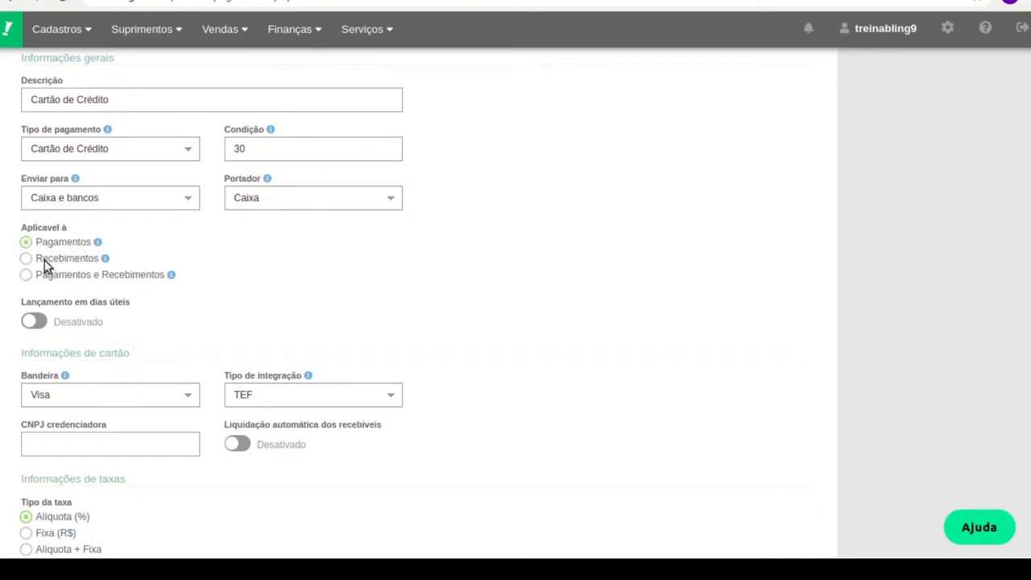
double_click(48, 258)
left_click(26, 260)
triple_click(50, 277)
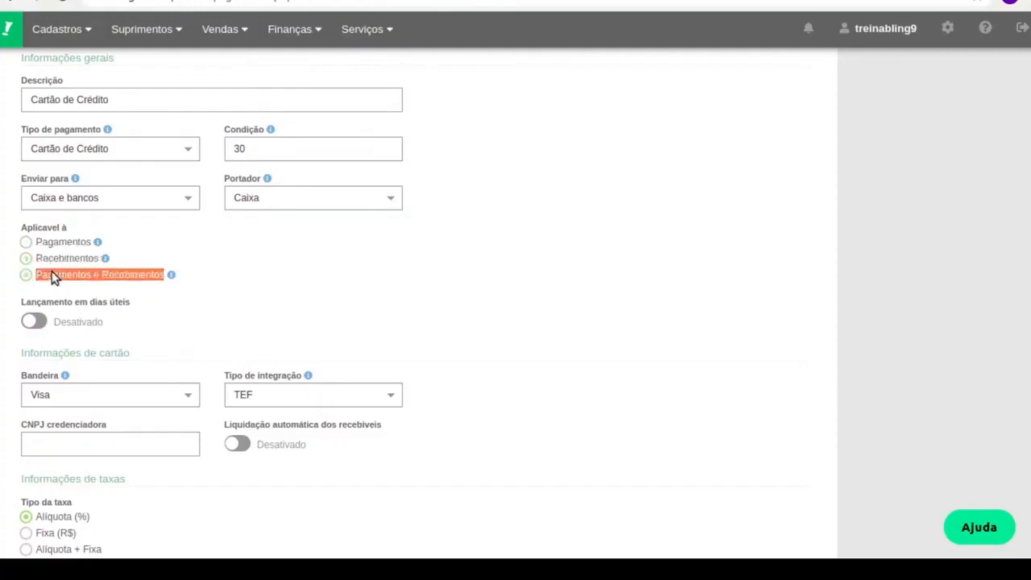
left_click(47, 278)
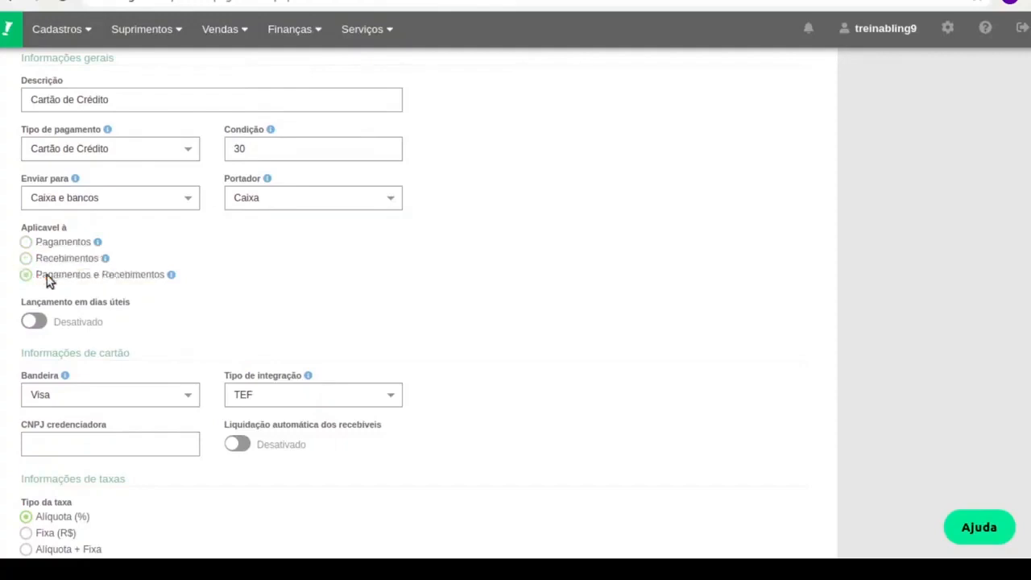
left_click(282, 34)
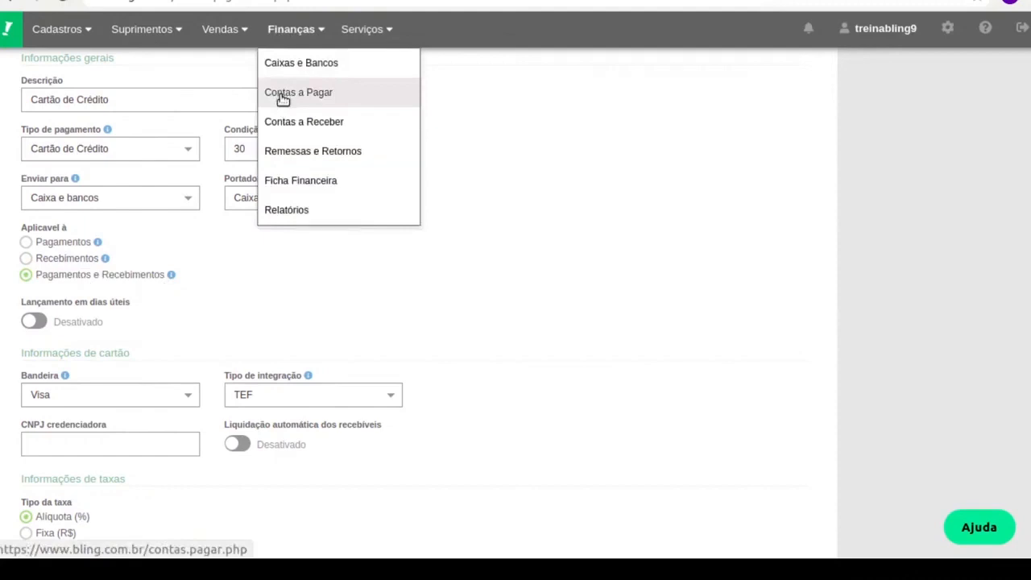
left_click(65, 244)
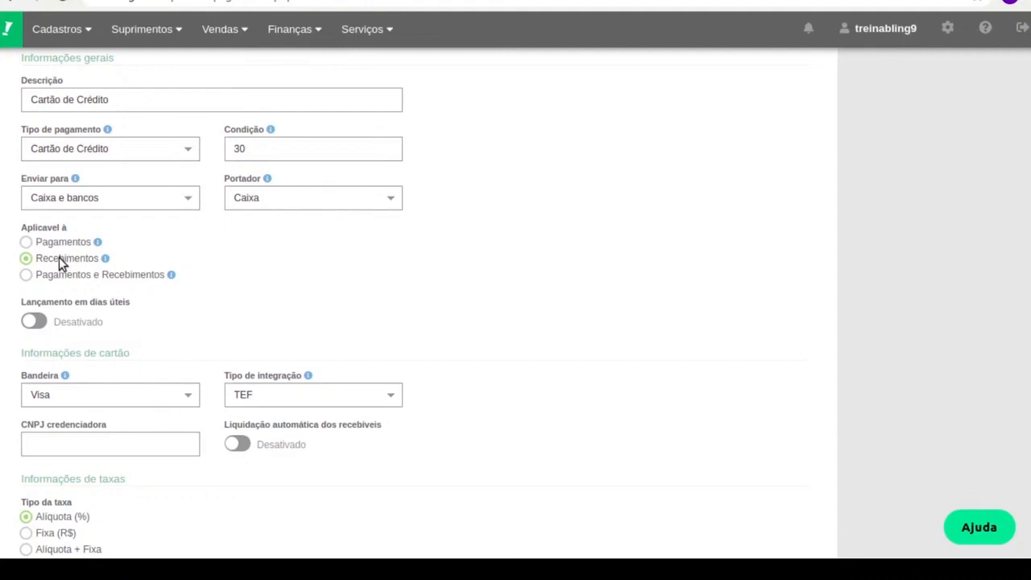
Check the credit card's Bandeira and CNPJ credenciadora fields and set Bandeira to Outros
scroll(64, 249, "down", 1)
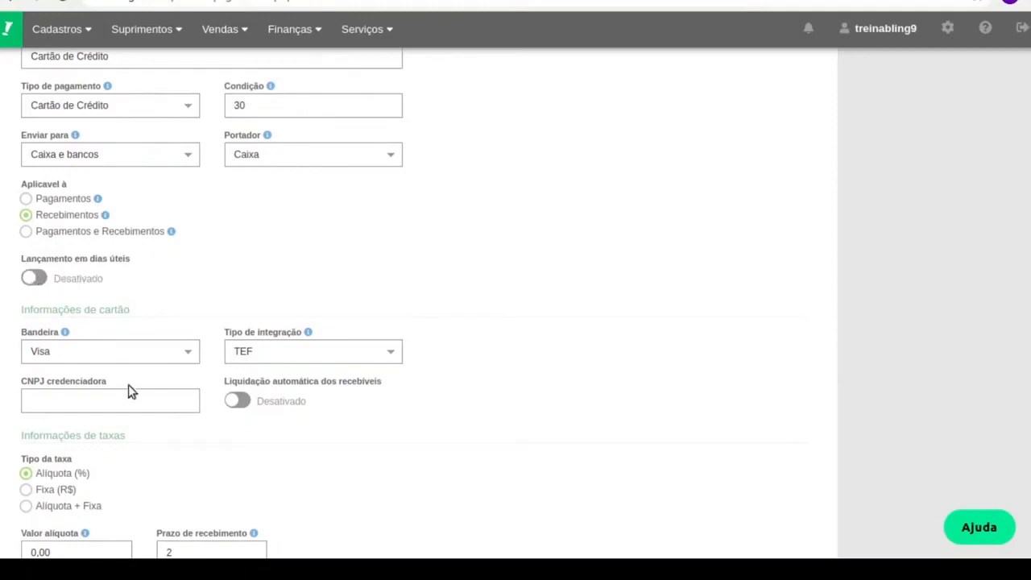
scroll(130, 392, "down", 1)
scroll(129, 391, "down", 1)
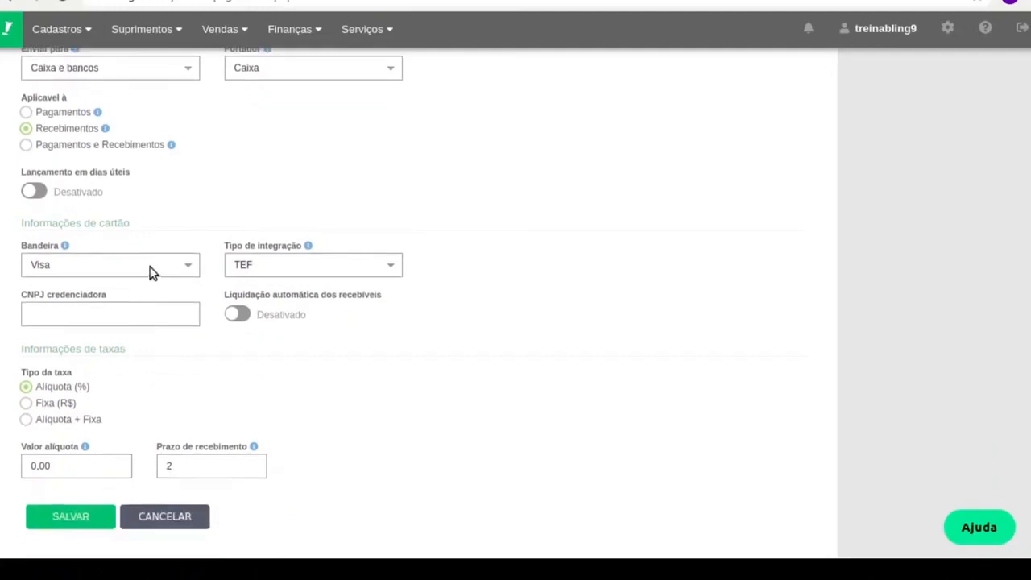
left_click(91, 270)
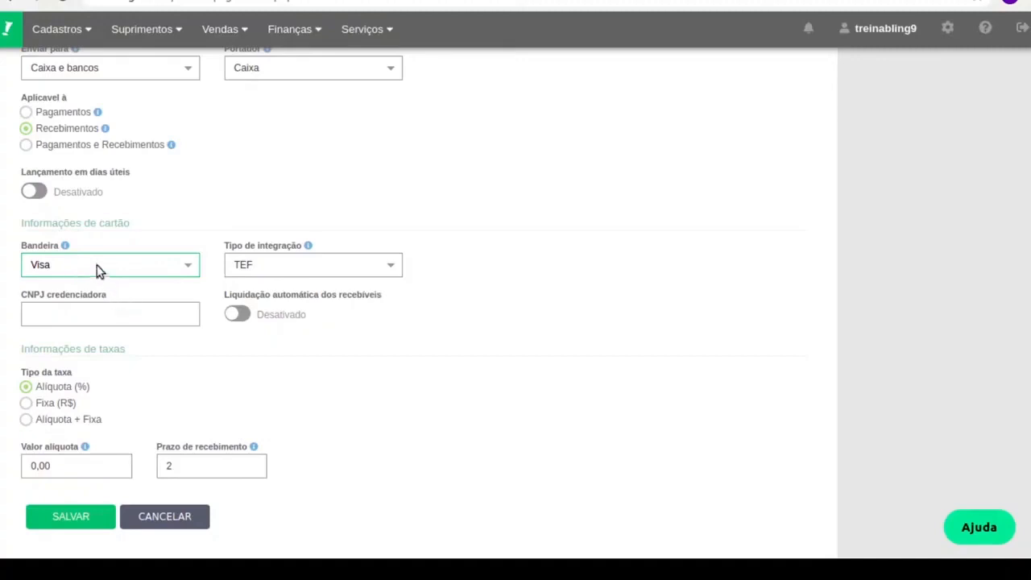
left_click(48, 314)
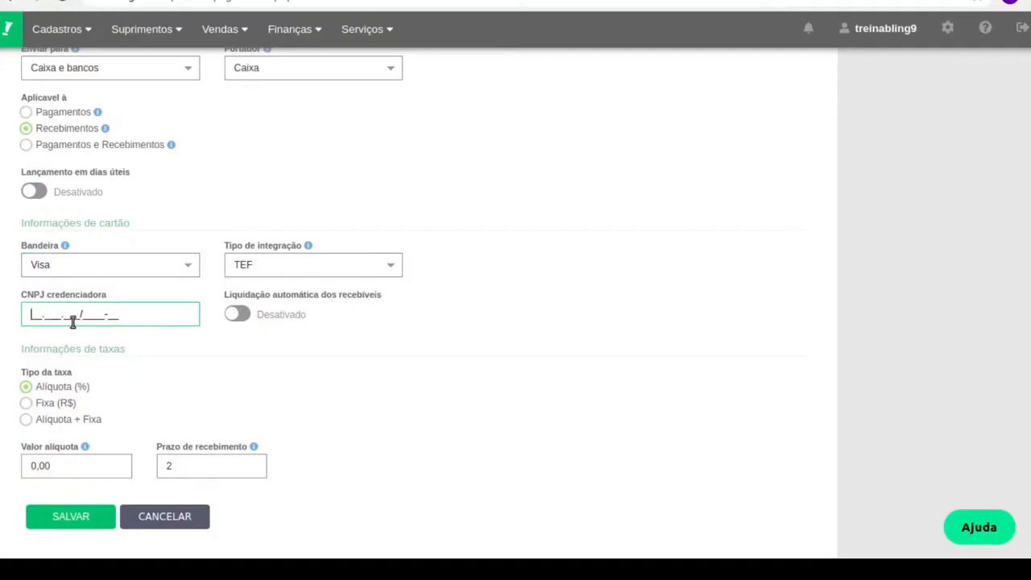
left_click(83, 269)
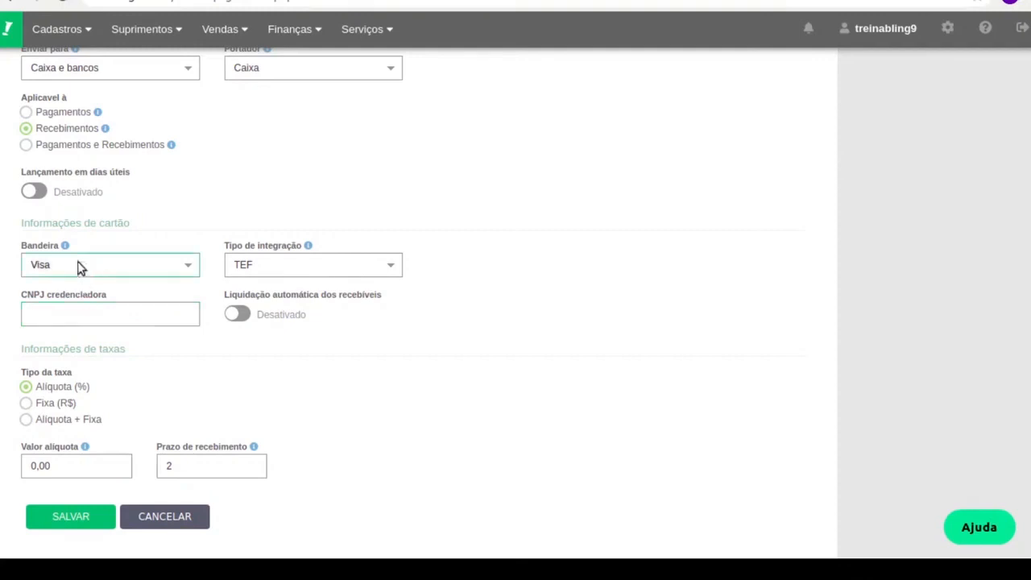
left_click(50, 412)
Keep the Tipo da taxa at Alíquota (%) and set the Prazo de recebimento to 0
scroll(72, 275, "down", 1)
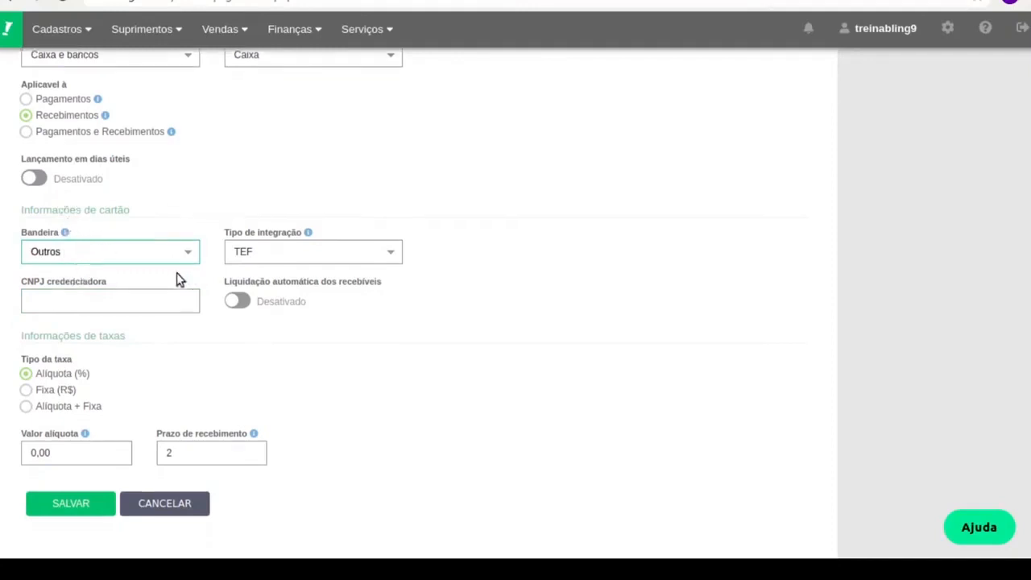
left_click_drag(42, 375, 66, 381)
left_click(66, 371)
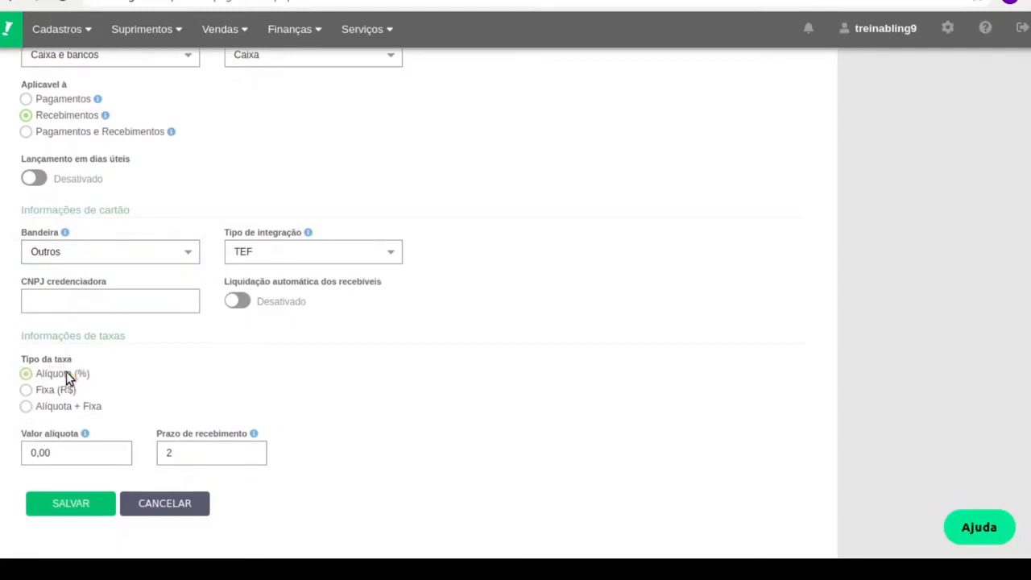
left_click(213, 454)
key("BackSpace")
type("0")
left_click(87, 451)
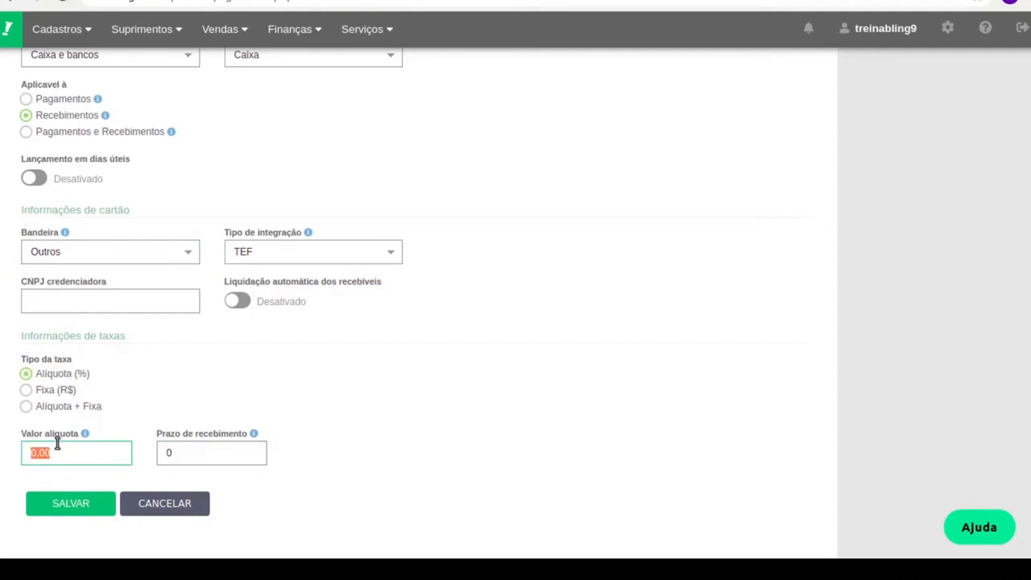
Try the Fixa (R$) and Alíquota + Fixa rate types and return to Alíquota (%)
left_click(46, 393)
left_click(54, 408)
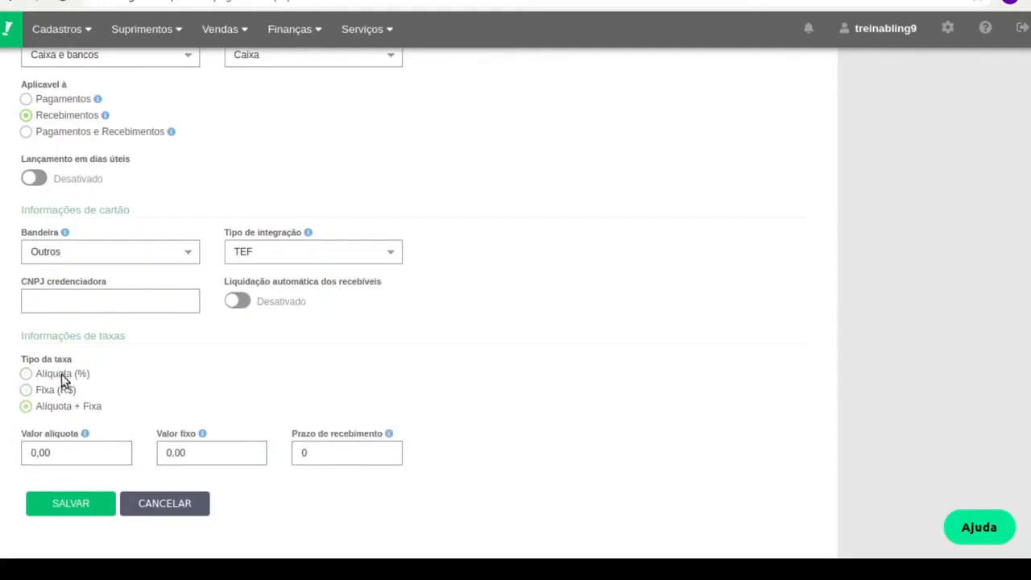
left_click(61, 374)
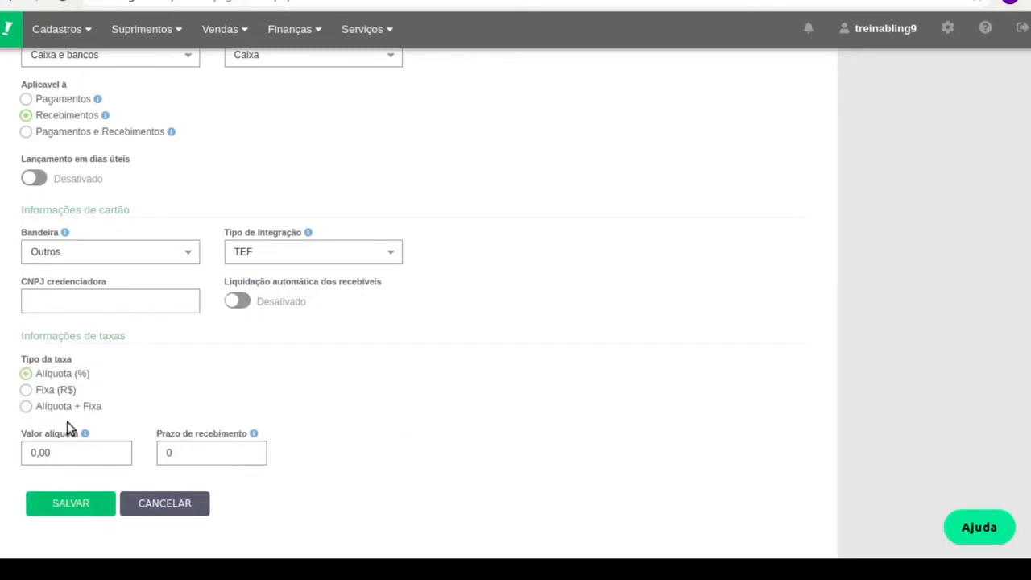
Save the credit card payment method and make Dinheiro the default payment method
left_click(62, 451)
left_click(96, 504)
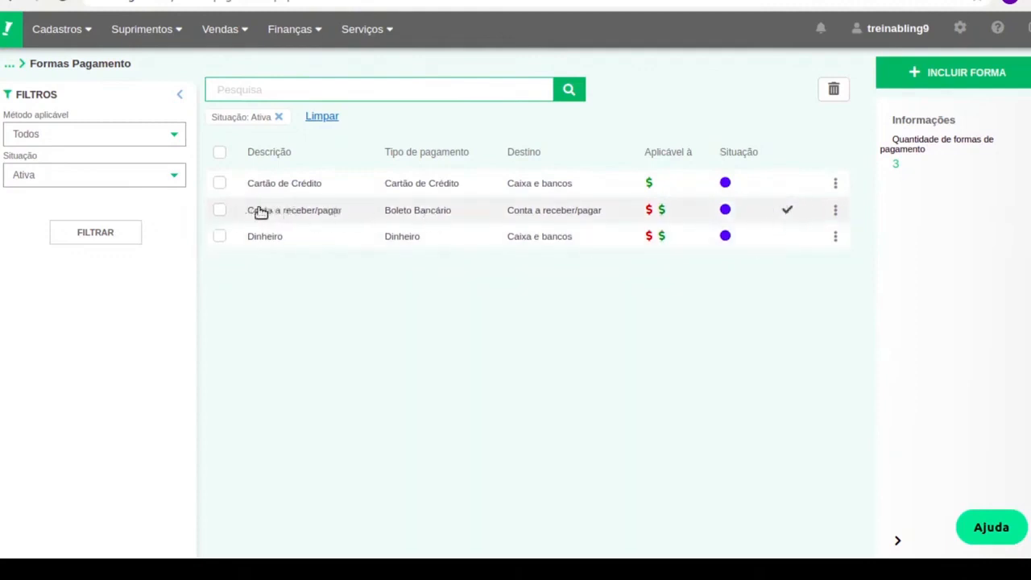
left_click(839, 237)
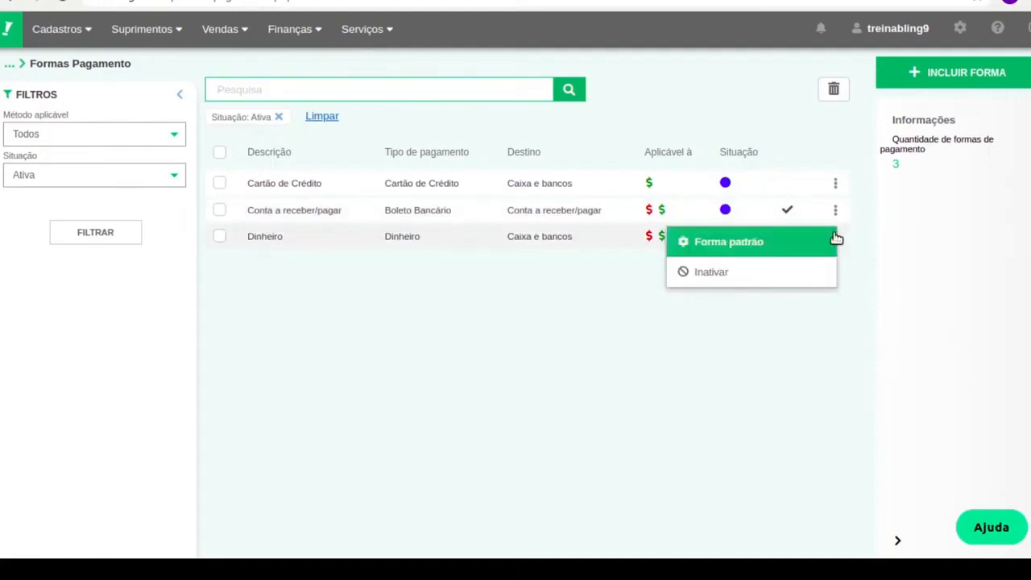
left_click(797, 244)
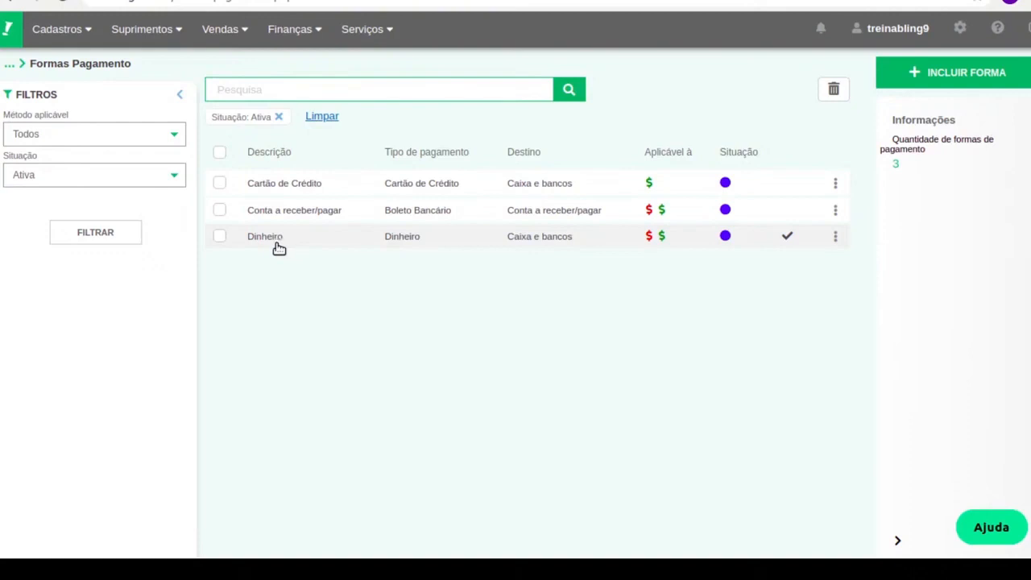
Start a new product registration from the Produtos list, dismissing the product export guide
left_click(8, 36)
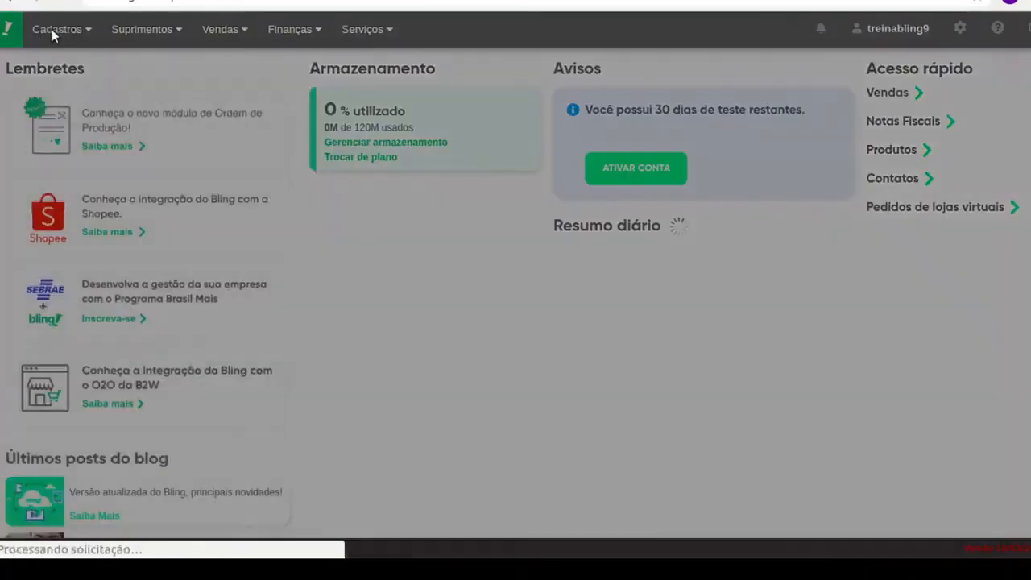
left_click(880, 140)
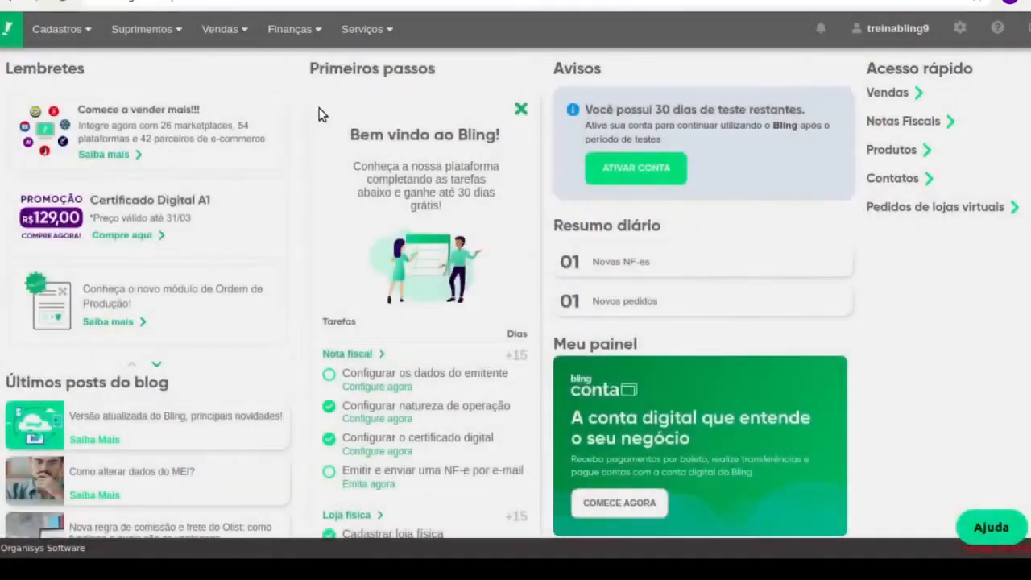
mouse_move(56, 36)
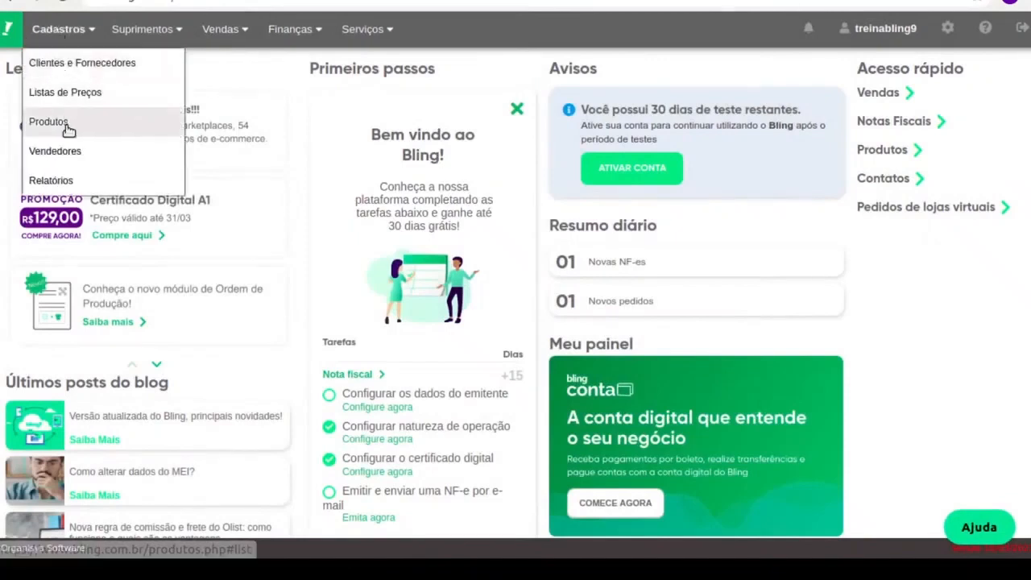
left_click(65, 152)
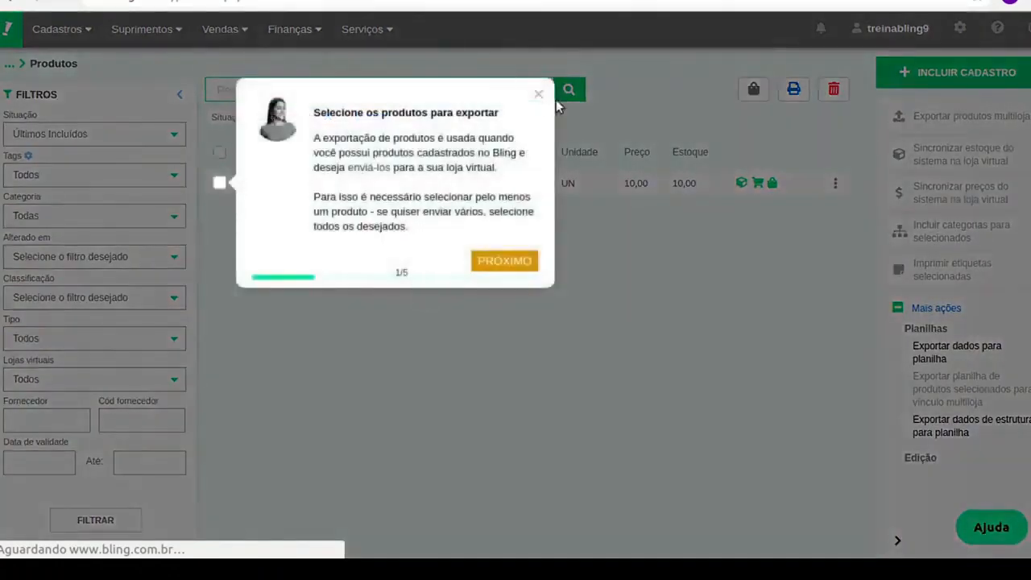
left_click(536, 96)
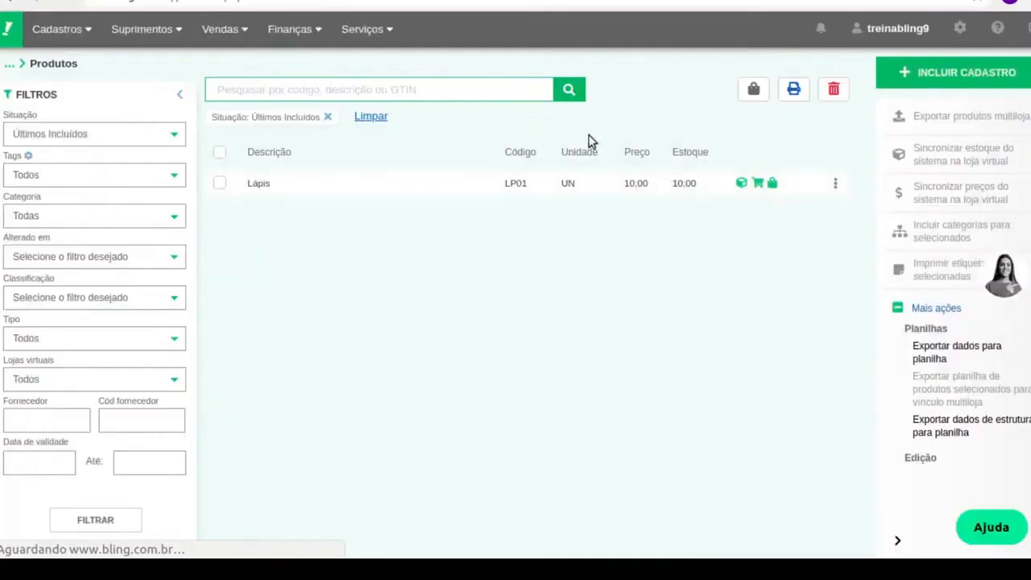
left_click(54, 40)
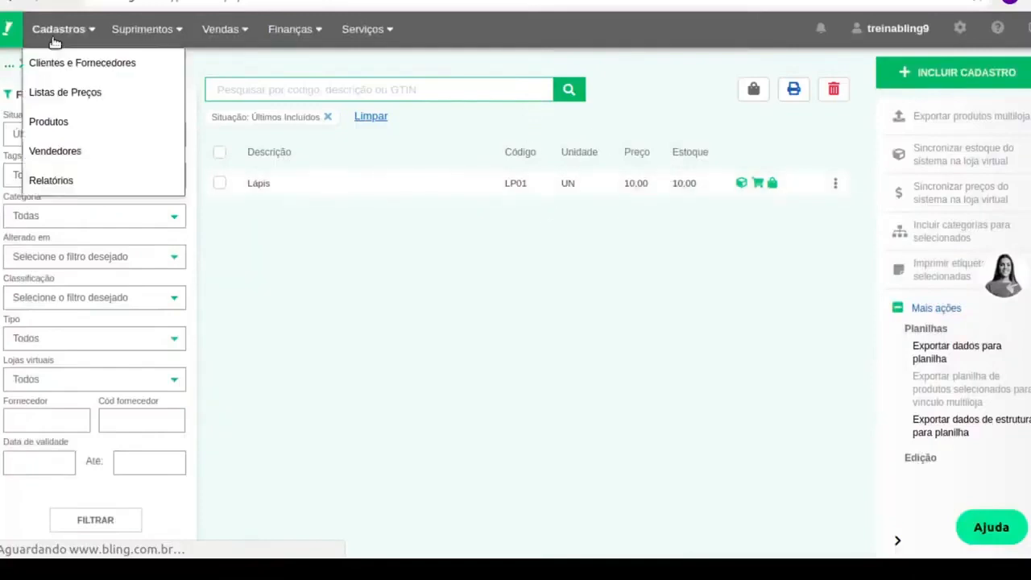
left_click(947, 71)
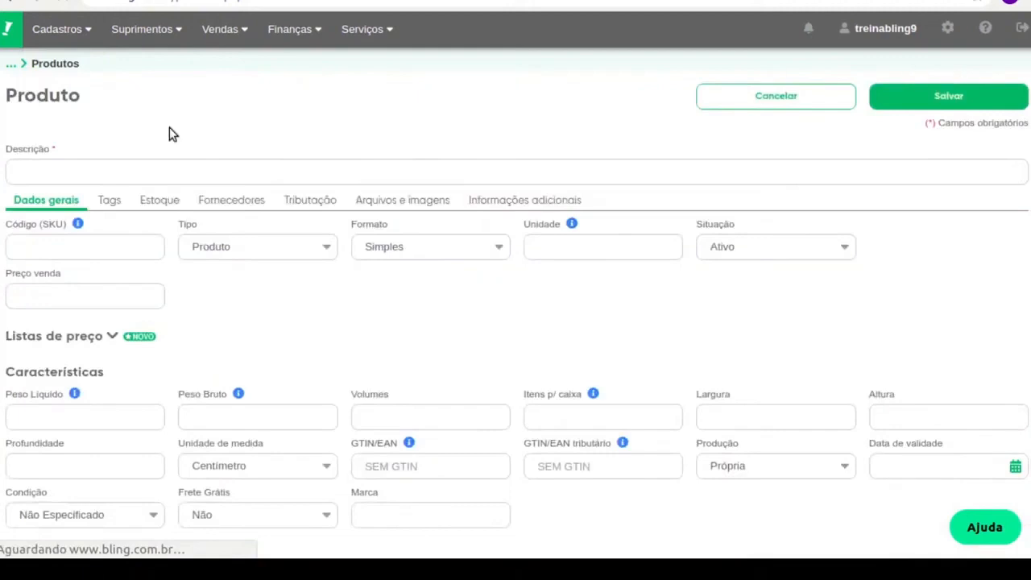
Enter Borracha as the product's Descrição and BR01 as its Código (SKU)
left_click(99, 172)
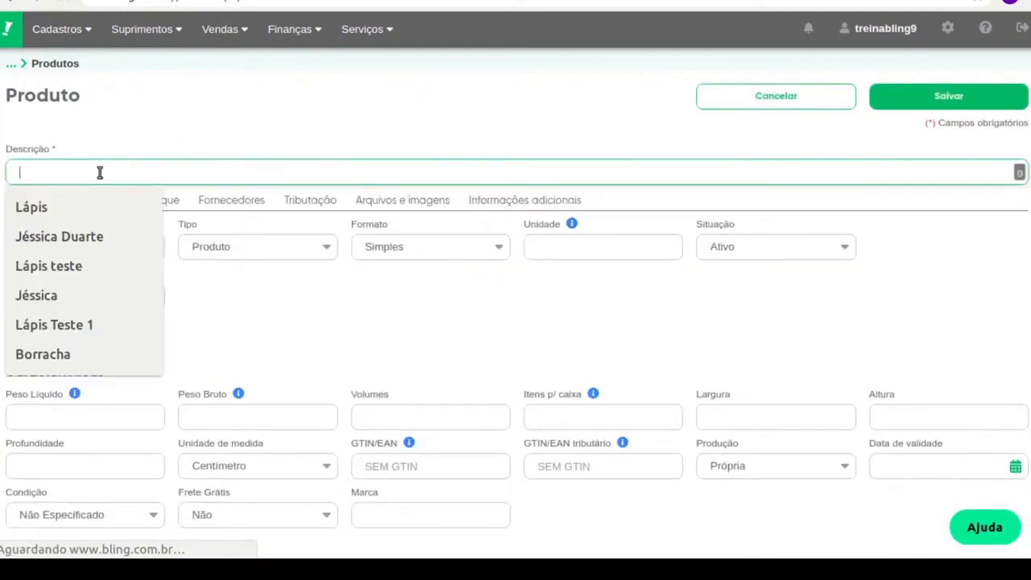
type("B")
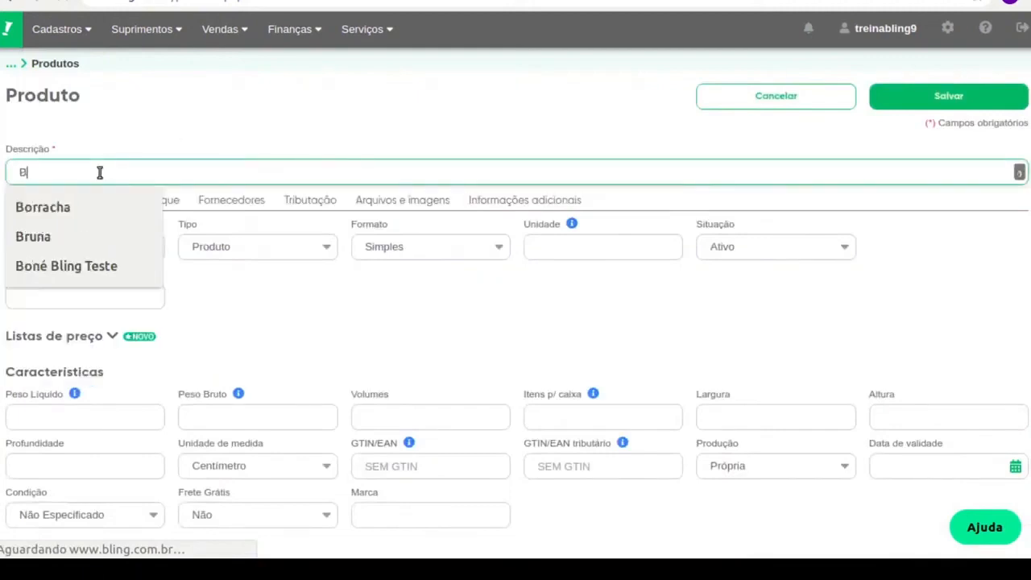
type("orracha")
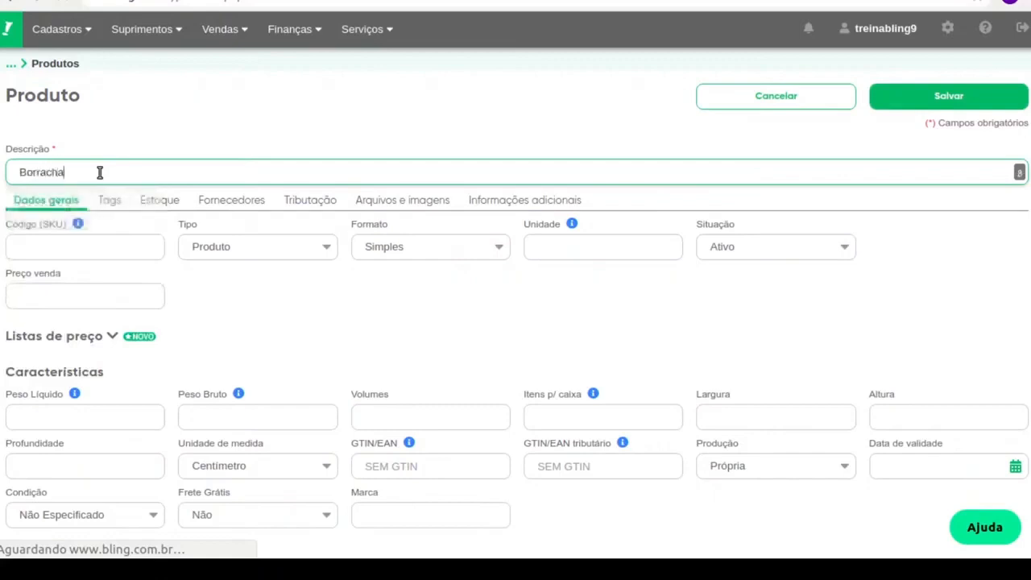
key("Tab")
left_click(72, 244)
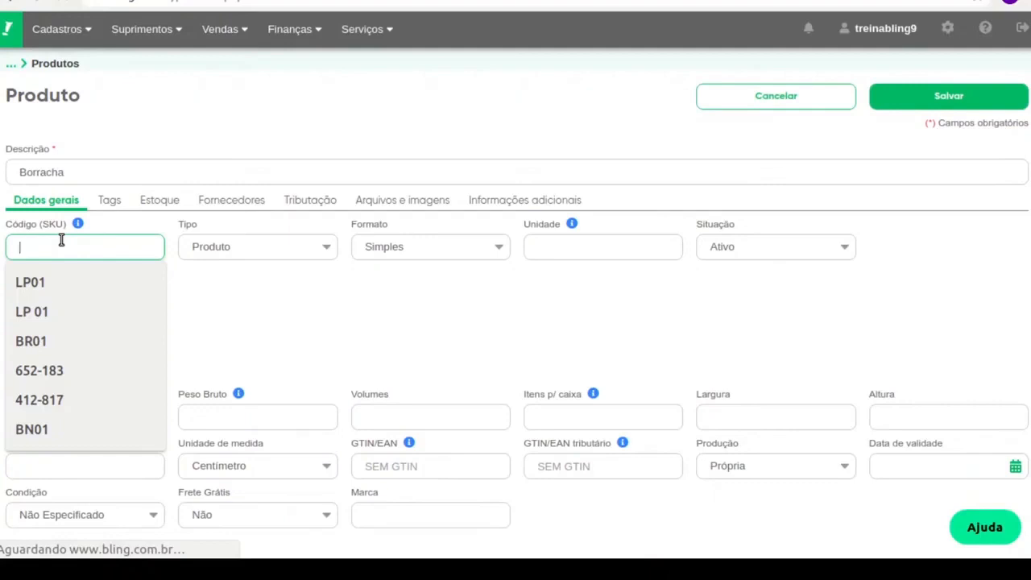
type("BR01")
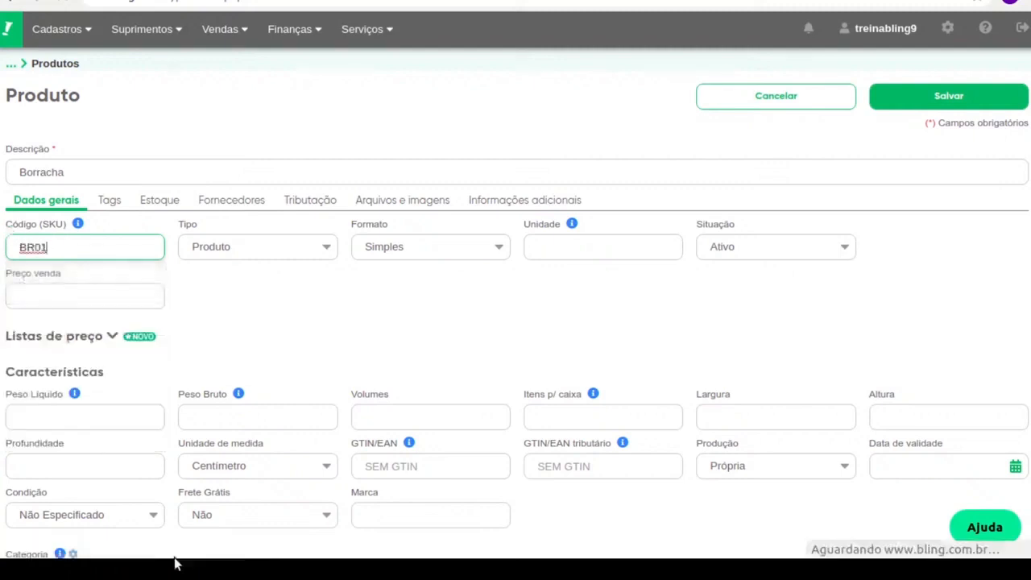
Keep the Tipo as Produto and Formato as Simples, and set the product's Unidade to UN
left_click(306, 253)
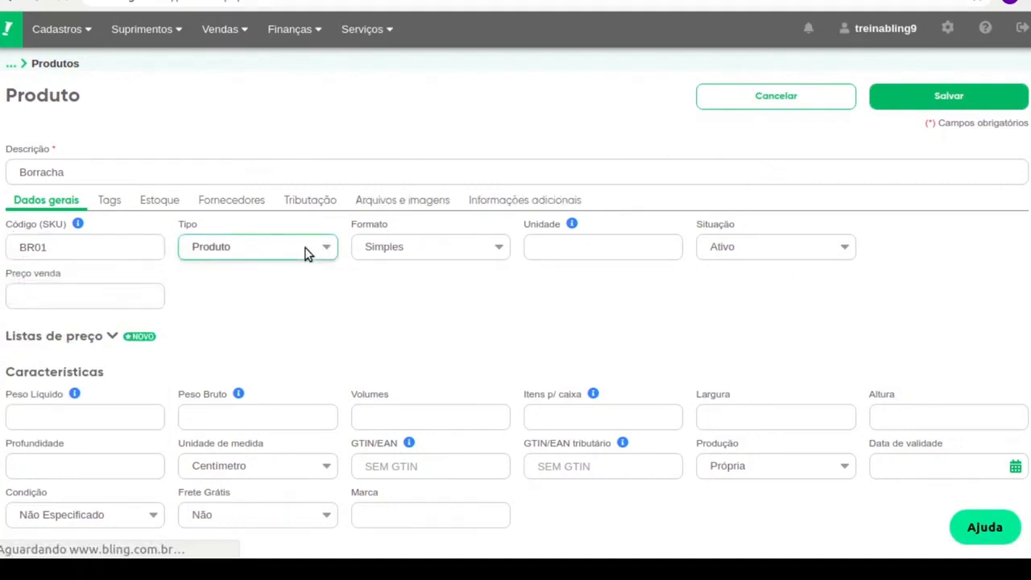
left_click(417, 254)
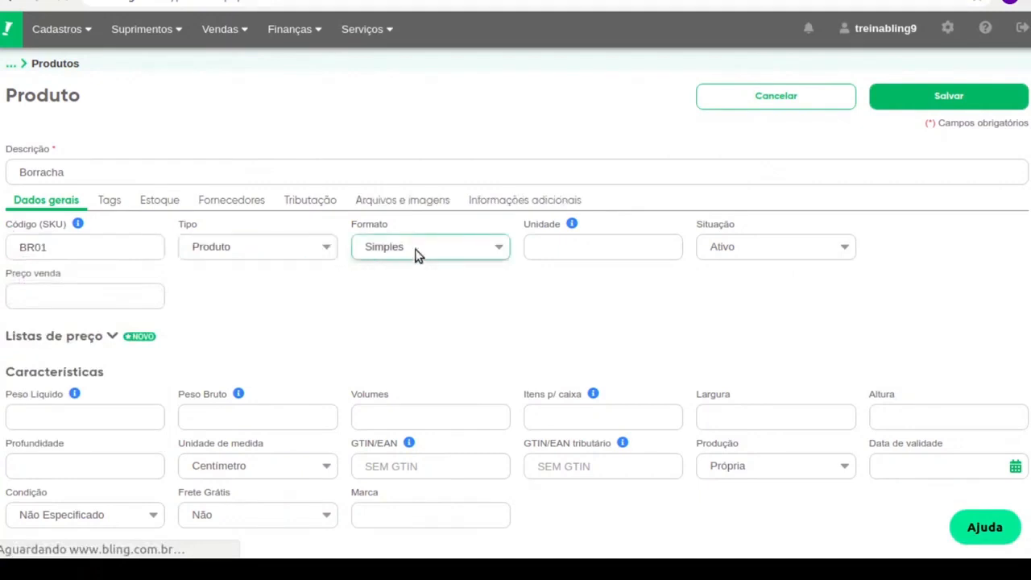
left_click(601, 248)
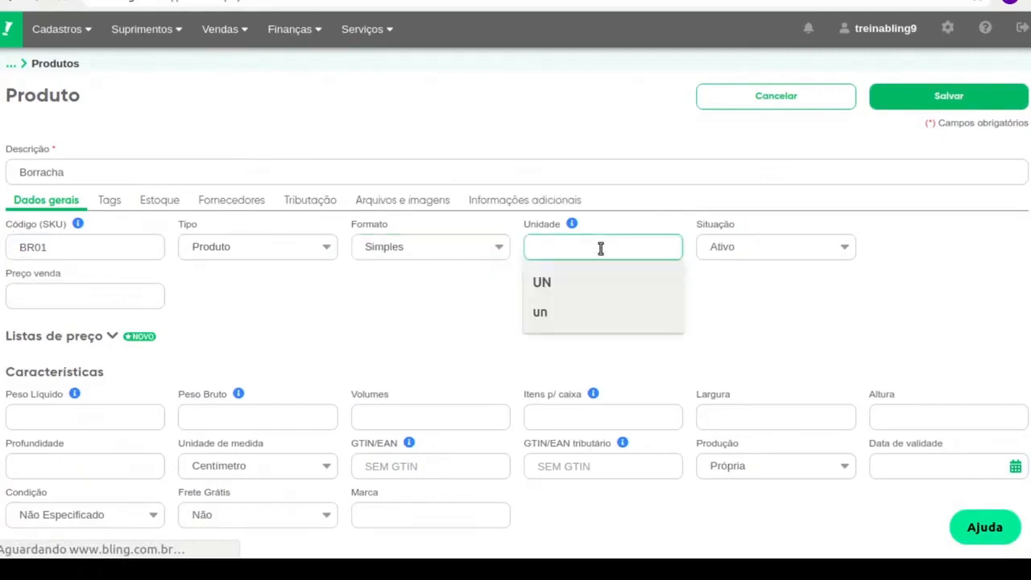
type("UN")
left_click_drag(578, 243, 540, 242)
left_click(528, 223)
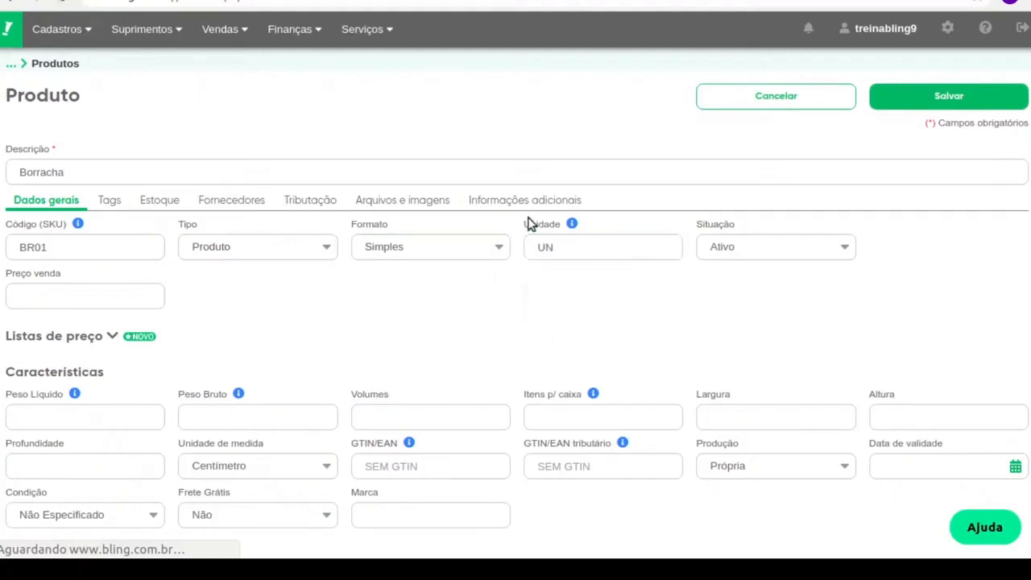
triple_click(529, 223)
left_click(562, 247)
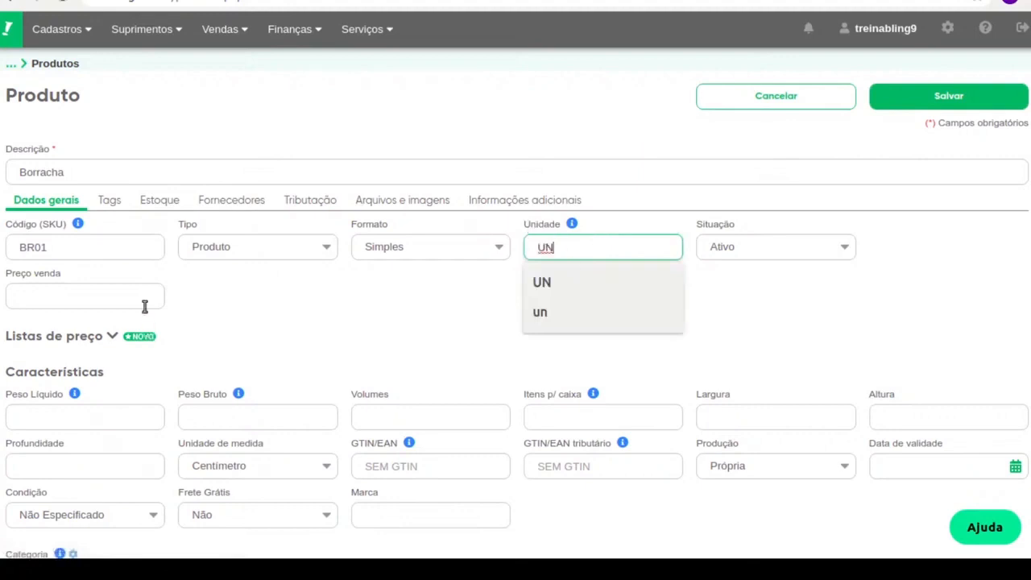
Set the Borracha product's Preço venda to 10,00
left_click(33, 298)
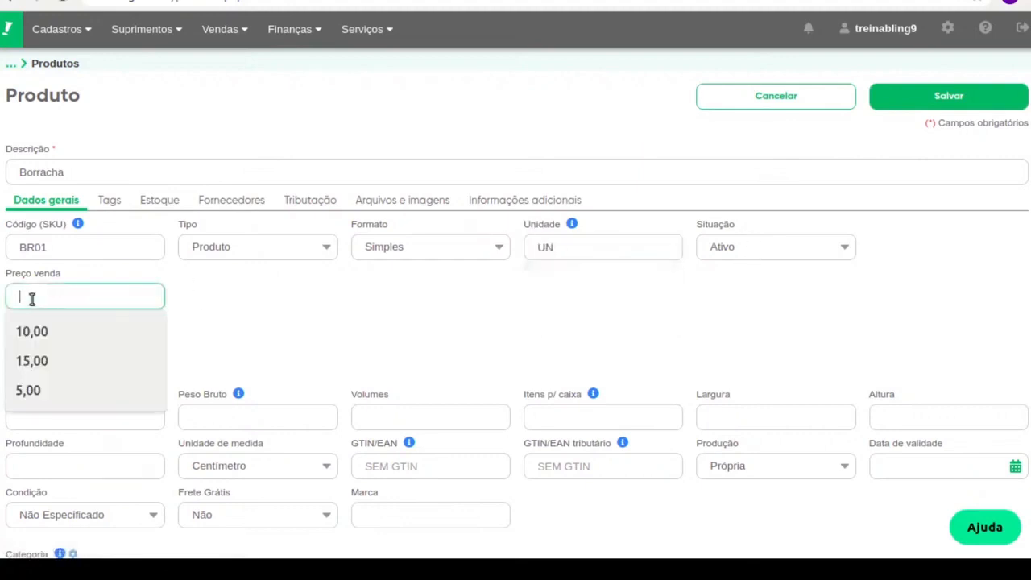
type("10,00")
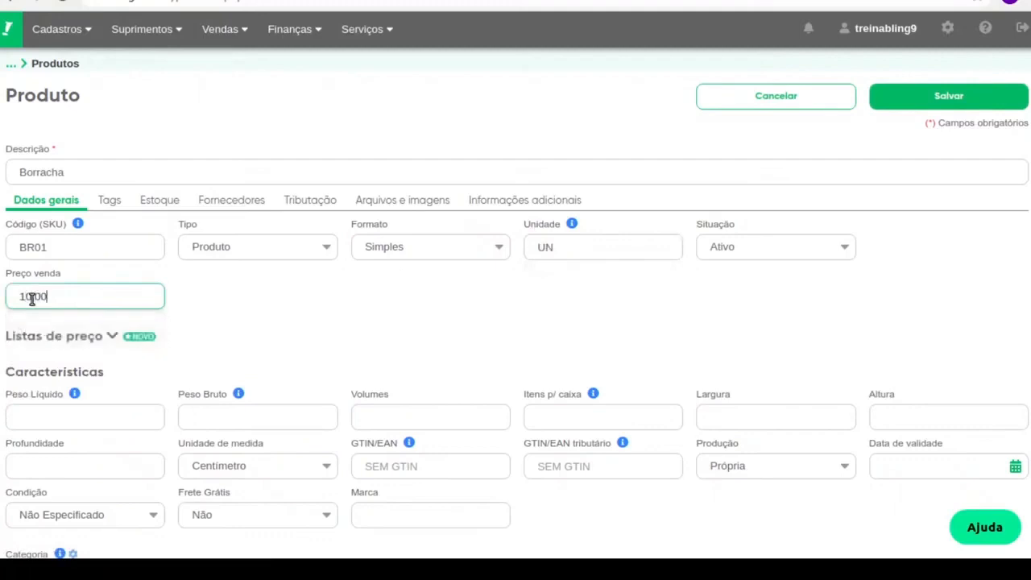
left_click(265, 319)
Examine the product's Características, in particular the GTIN/EAN field
scroll(132, 396, "down", 1)
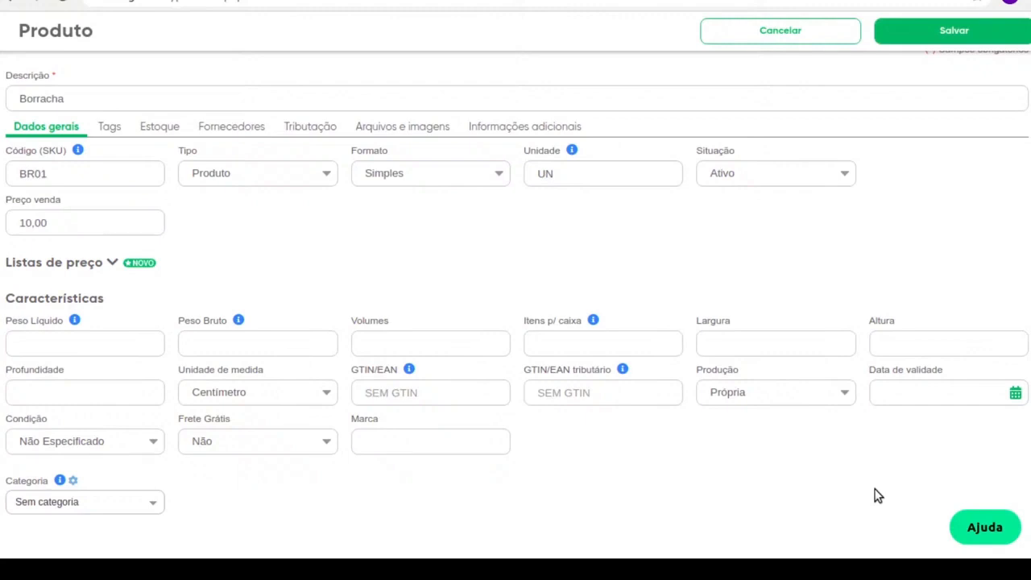
left_click(405, 393)
left_click_drag(354, 370, 401, 375)
left_click(394, 393)
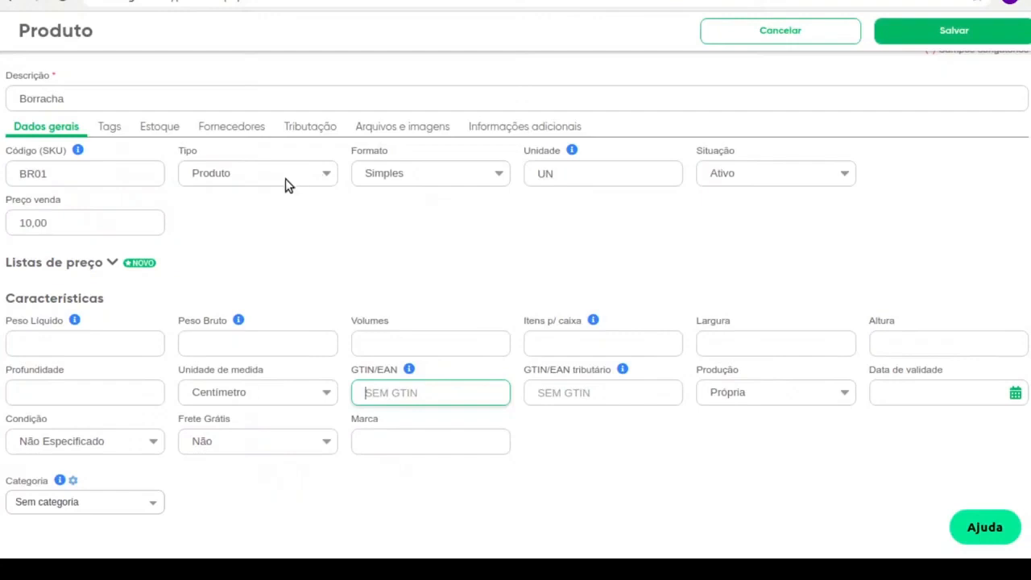
Set the Borracha product's NCM to 9609.10.00 in its Tributação data, keeping Origem as 0 - Nacional and CEST empty
left_click(159, 127)
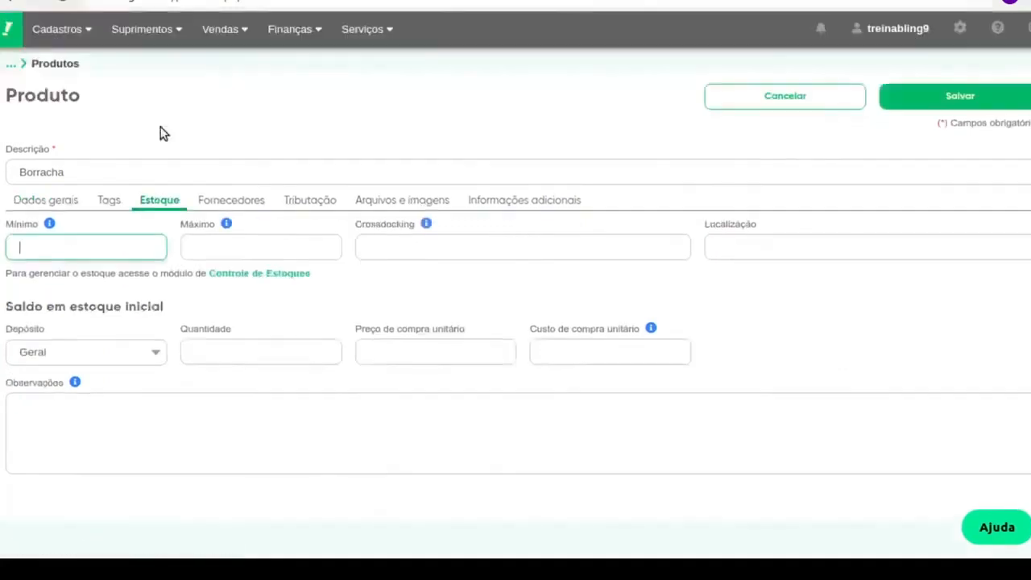
left_click(234, 201)
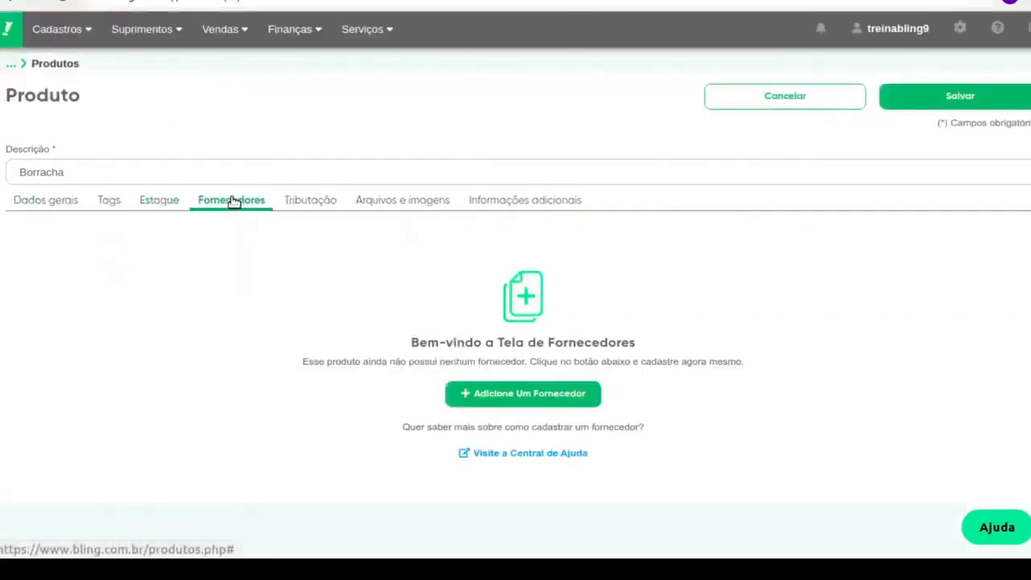
left_click(294, 201)
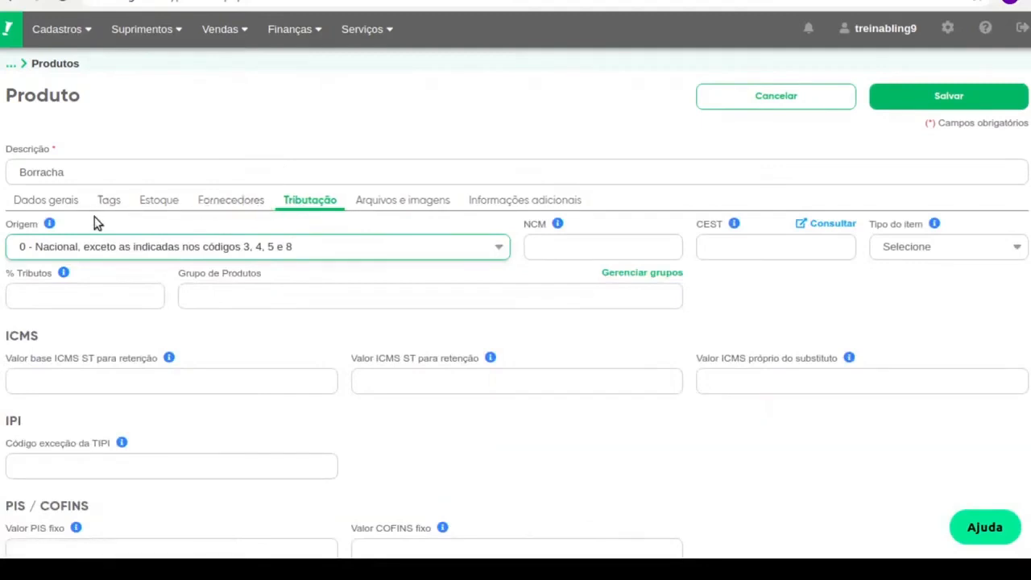
double_click(10, 226)
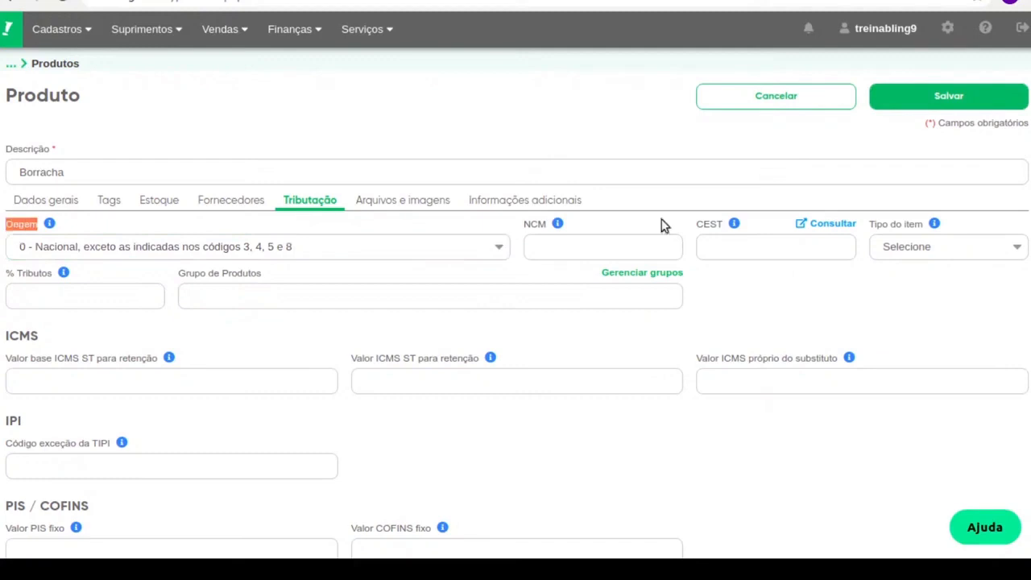
left_click(598, 247)
left_click(598, 282)
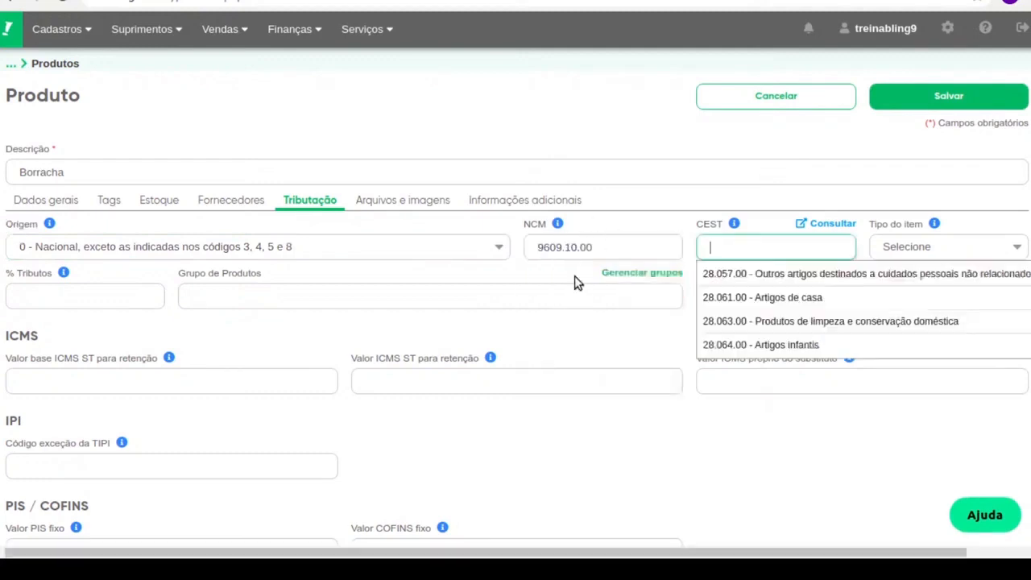
left_click(543, 280)
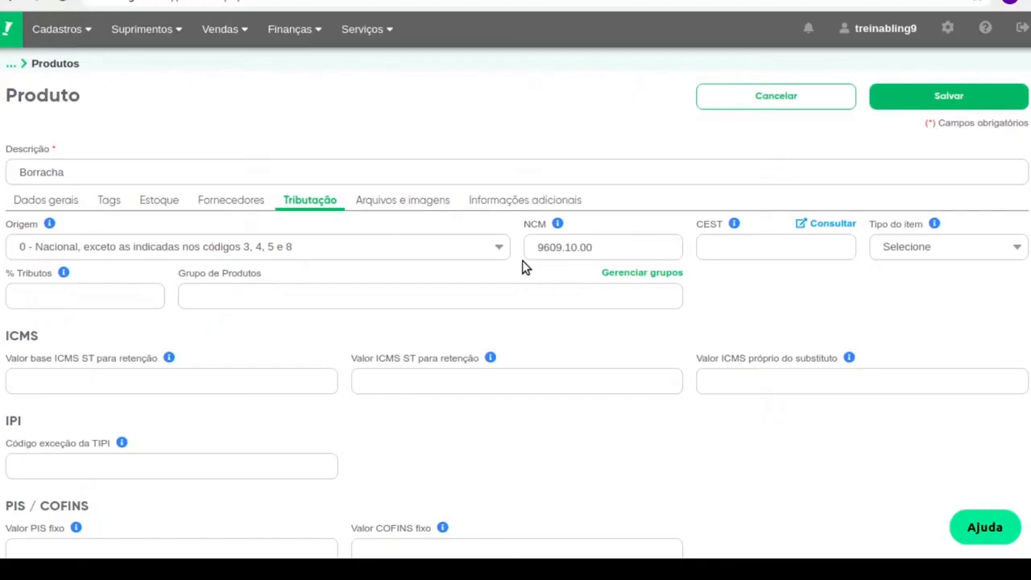
Review the product's Arquivos e imagens and Informações adicionais without filling them in, and save the Borracha product
left_click(422, 208)
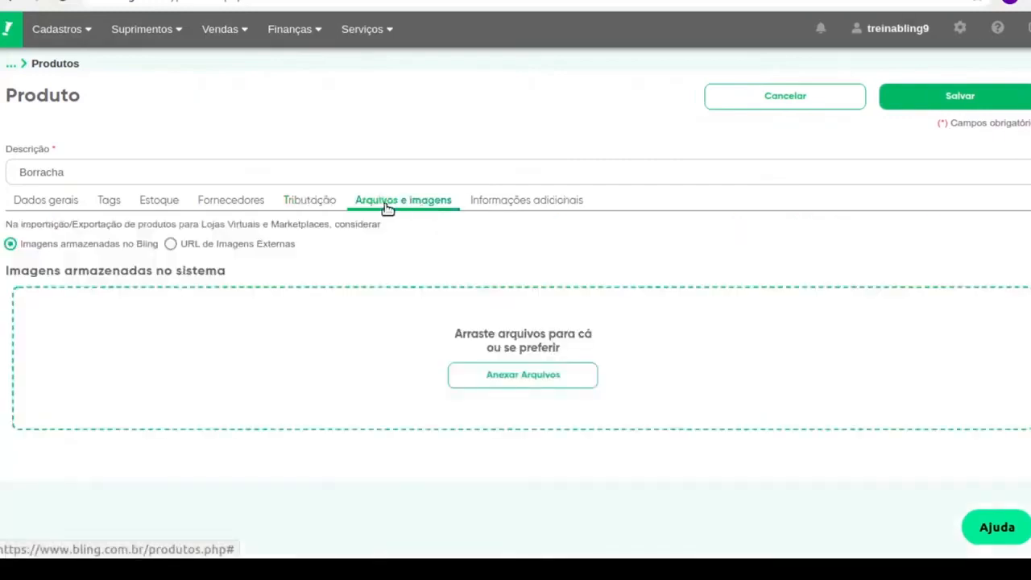
left_click(513, 203)
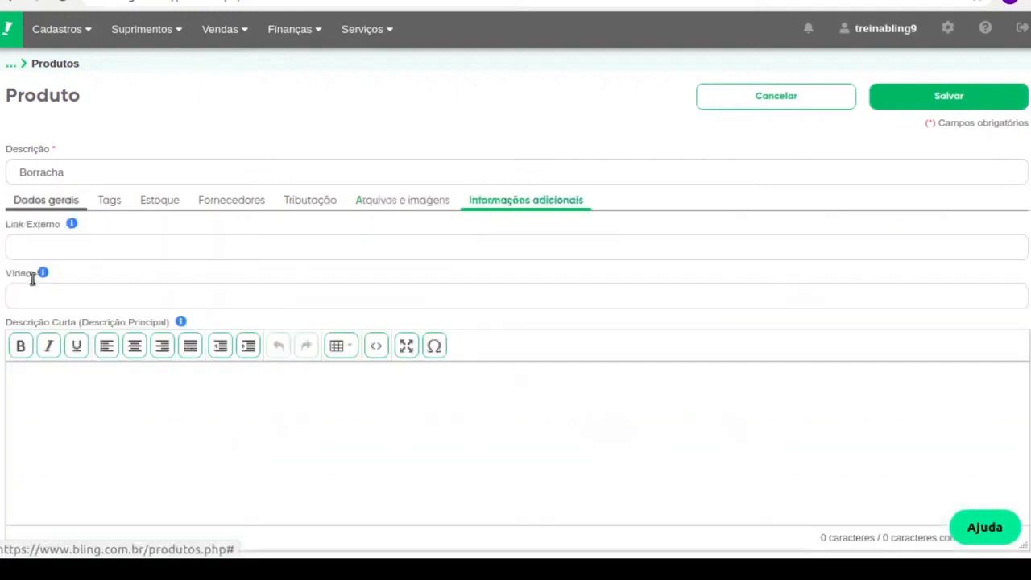
left_click(199, 420)
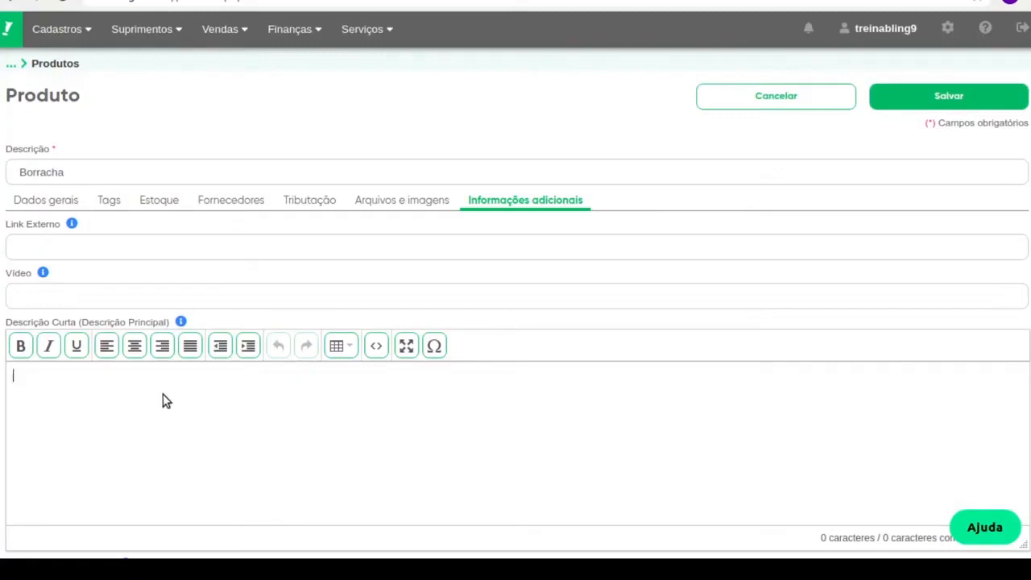
left_click(951, 97)
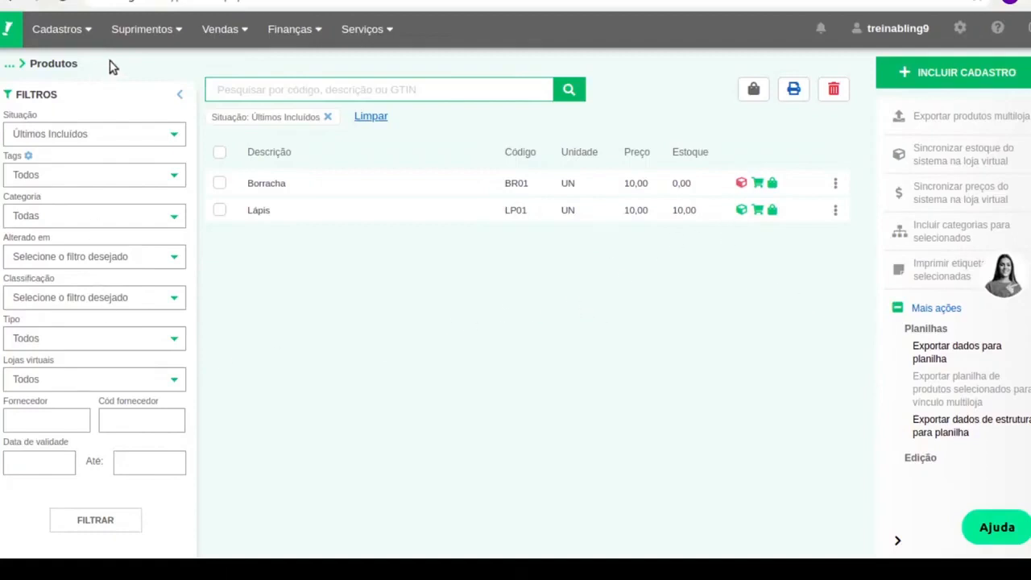
Open the stock records of the Borracha product from the product list
mouse_move(134, 44)
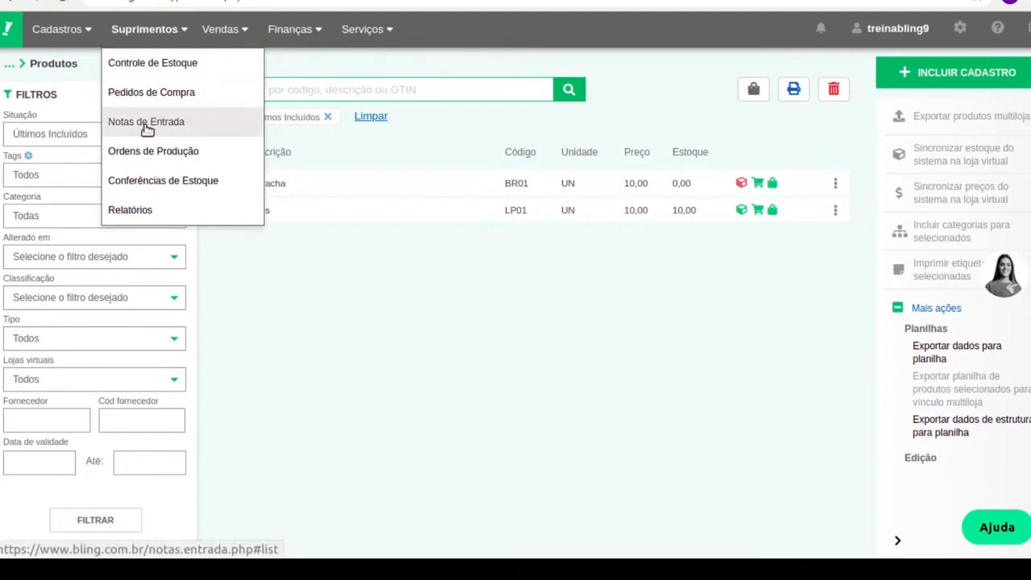
left_click(179, 66)
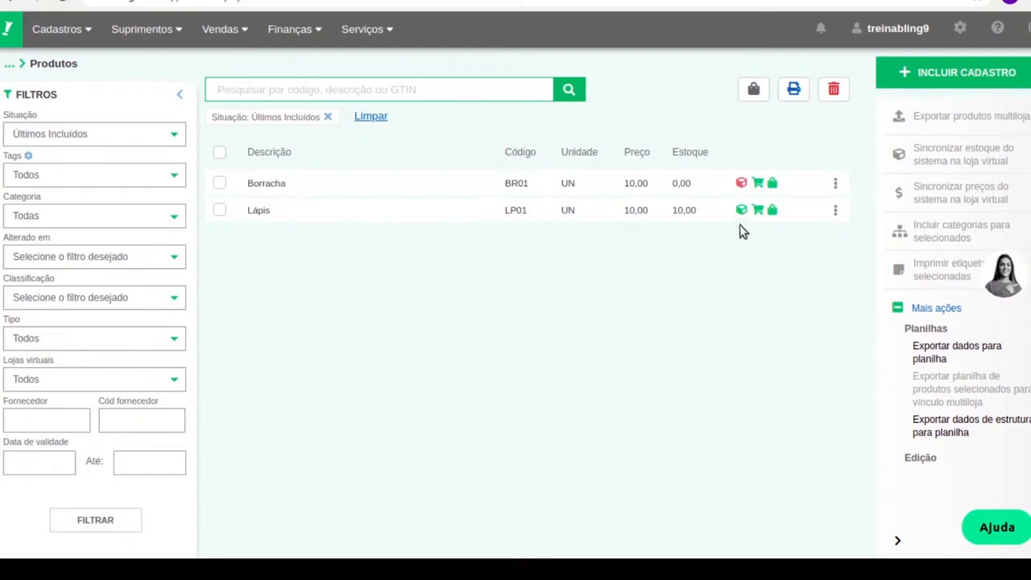
mouse_move(740, 190)
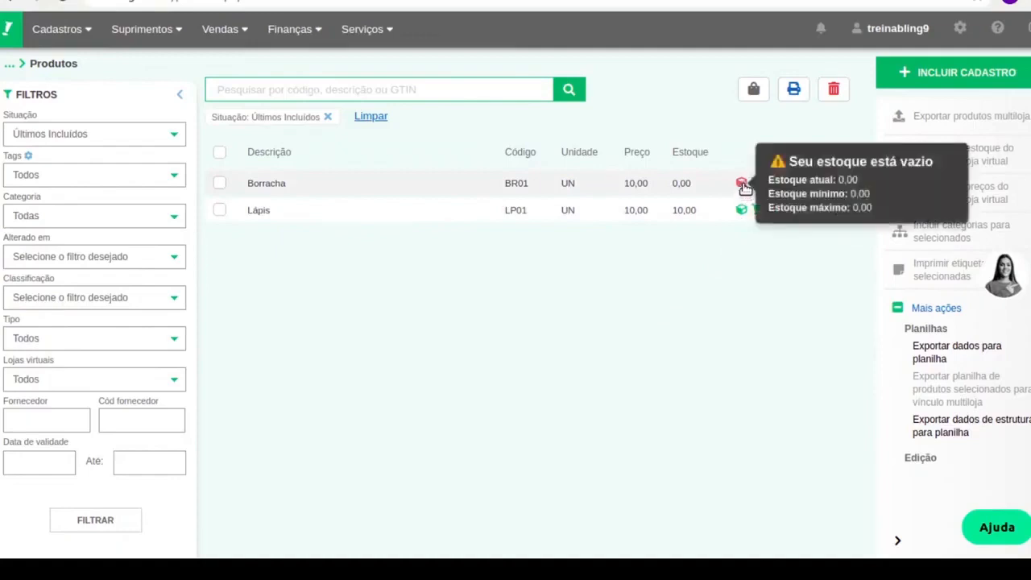
left_click(743, 183)
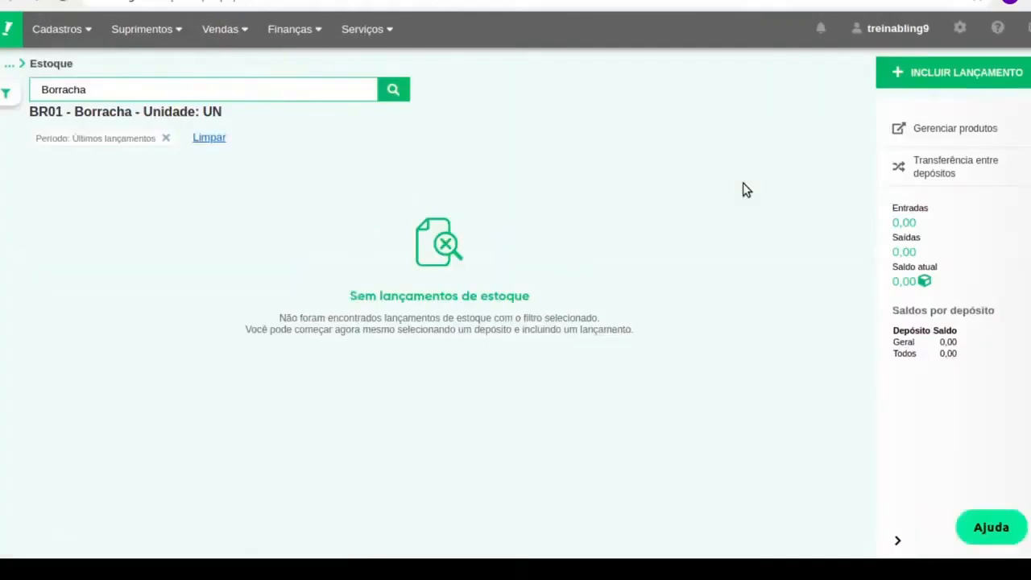
Include a stock Entrada of 10 units for Borracha, leaving Preço un. and Custo un. at 0,00
left_click(990, 74)
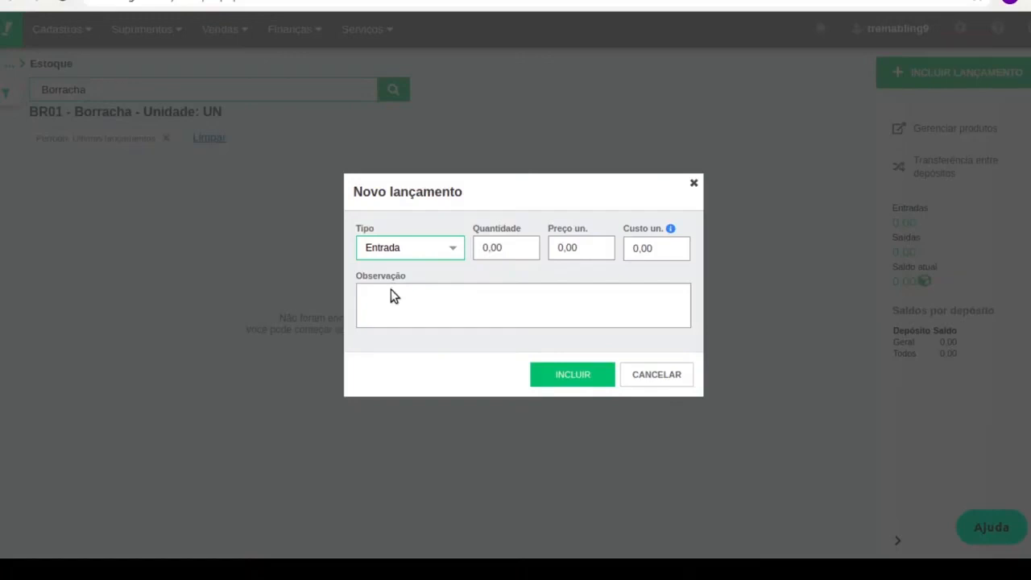
left_click(483, 247)
type("10")
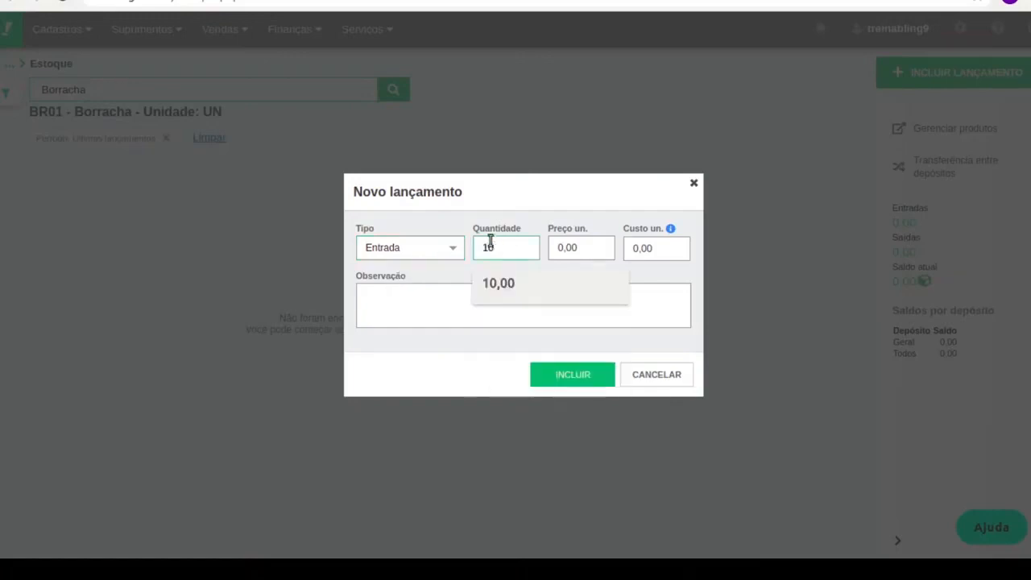
left_click(602, 244)
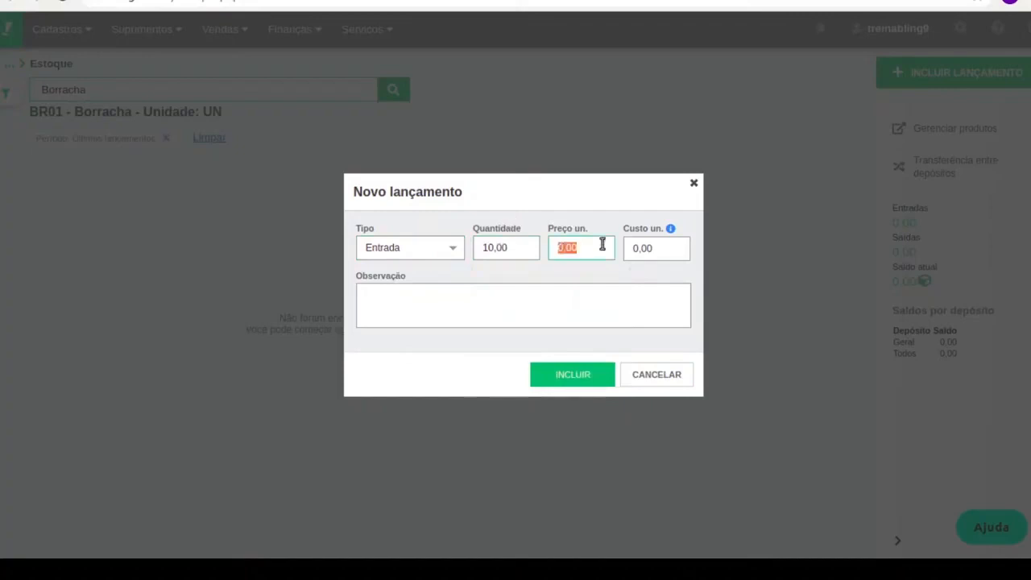
left_click(670, 250)
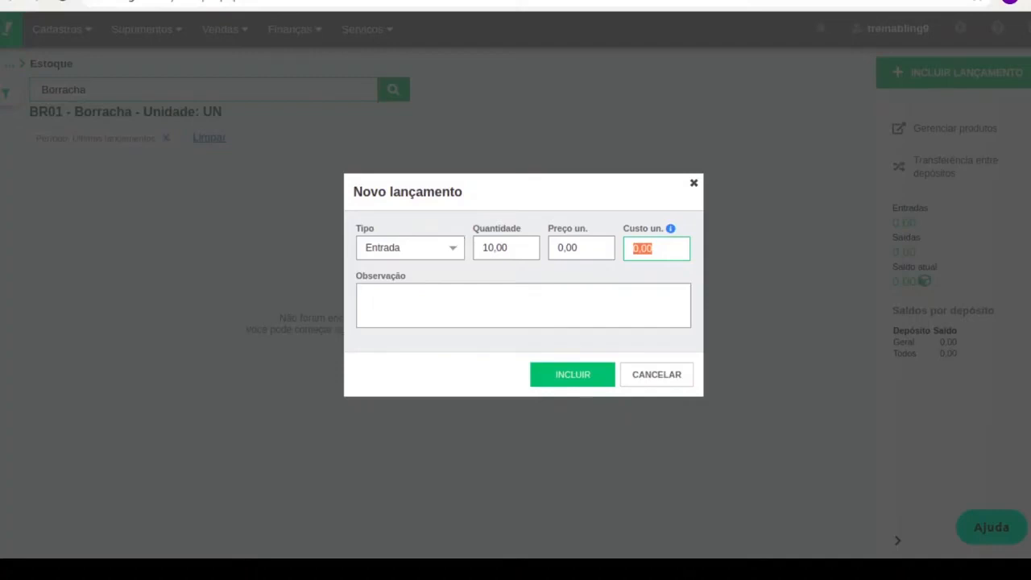
left_click(585, 376)
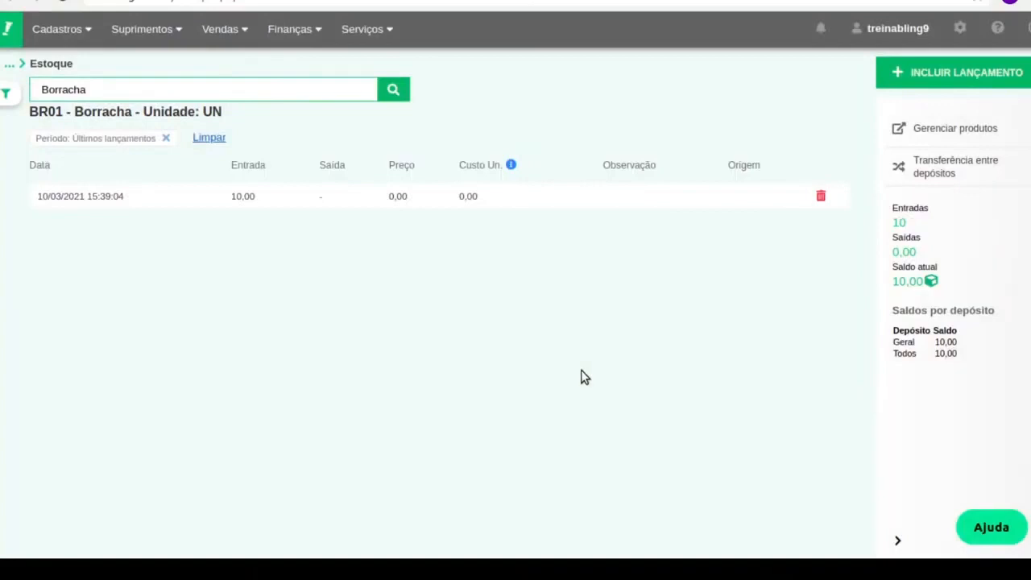
Look up the product Borracha in the stock control (Controle de Estoque)
left_click(165, 43)
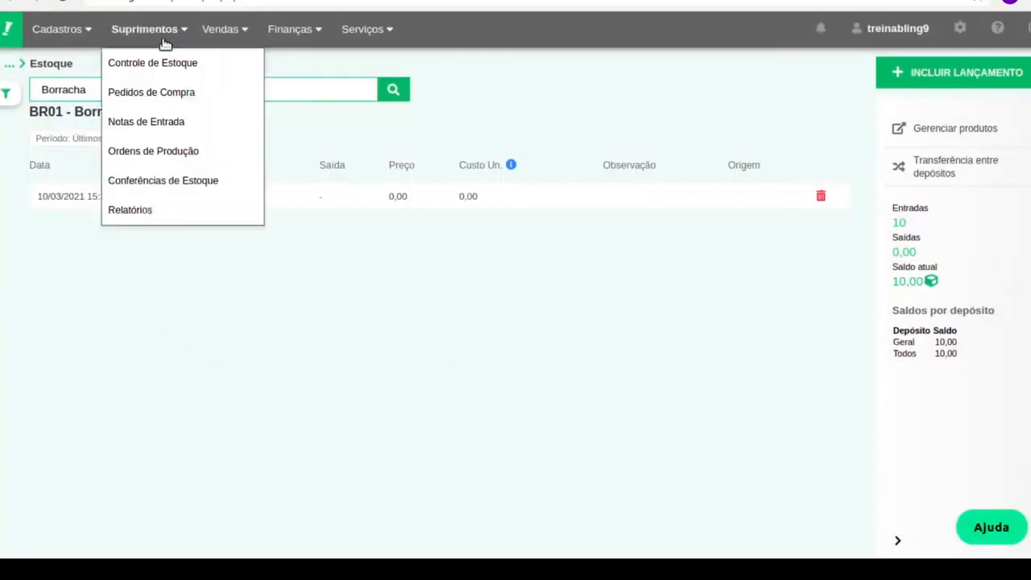
left_click(162, 64)
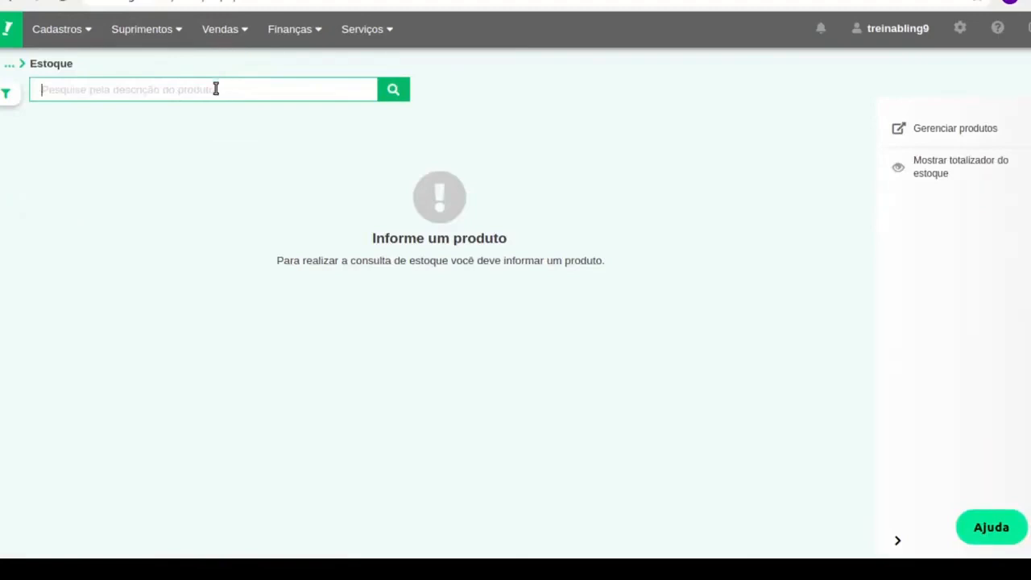
type("bom")
type("a")
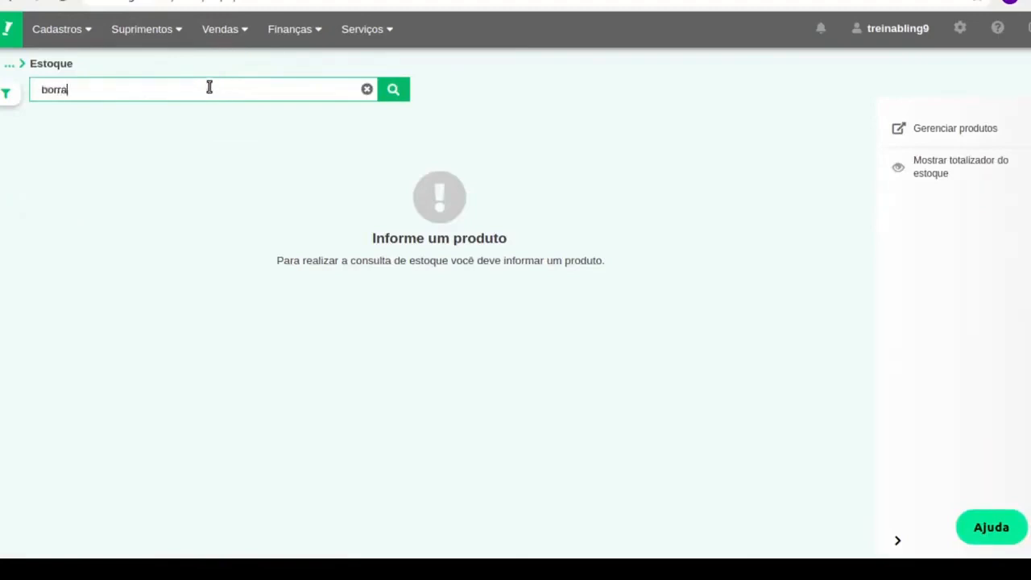
key("Return")
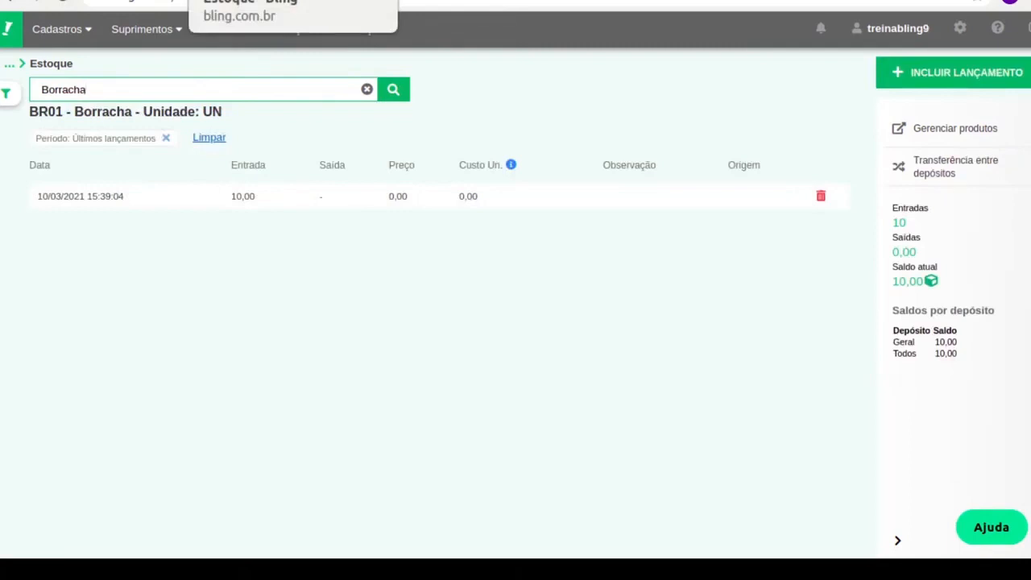
Leave the stock page by way of the product list and open the Vendedores register
left_click(105, 1)
left_click(581, 94)
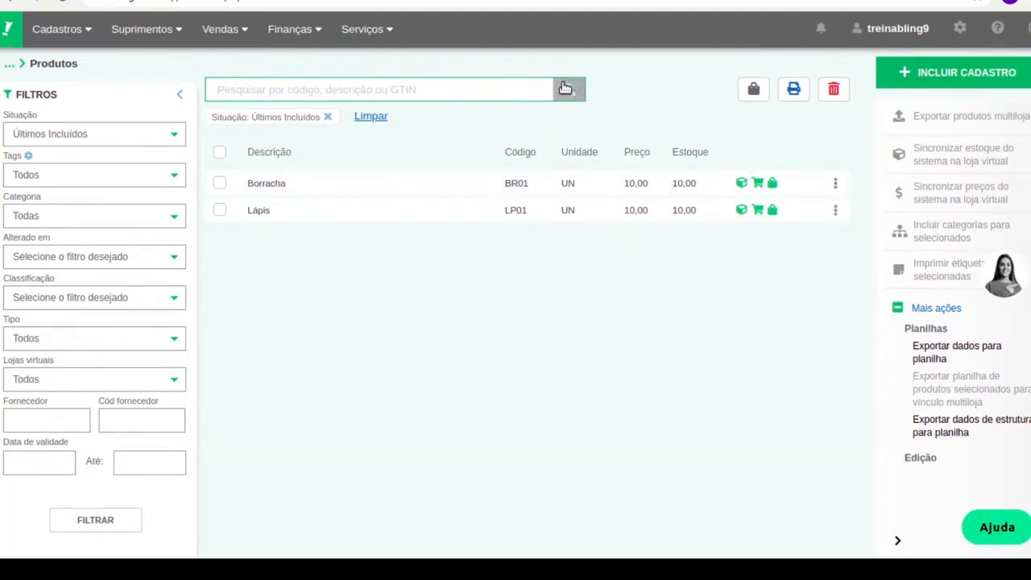
left_click(55, 31)
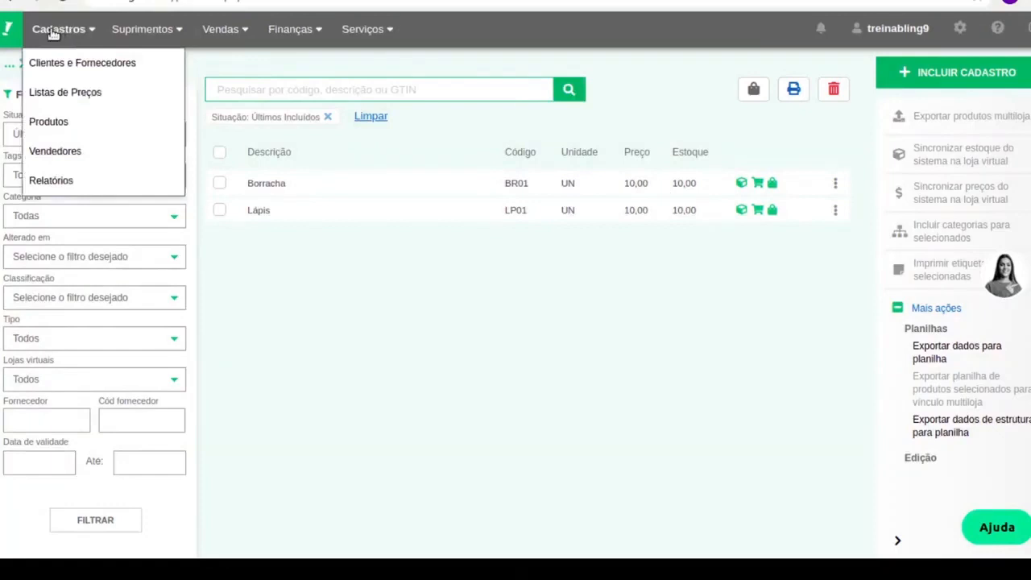
left_click(48, 151)
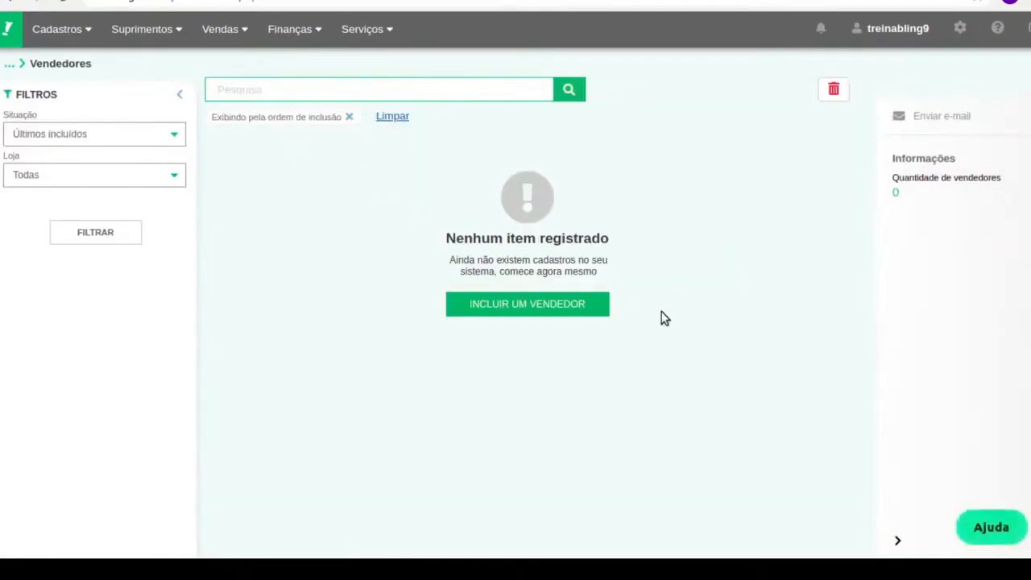
left_click(72, 30)
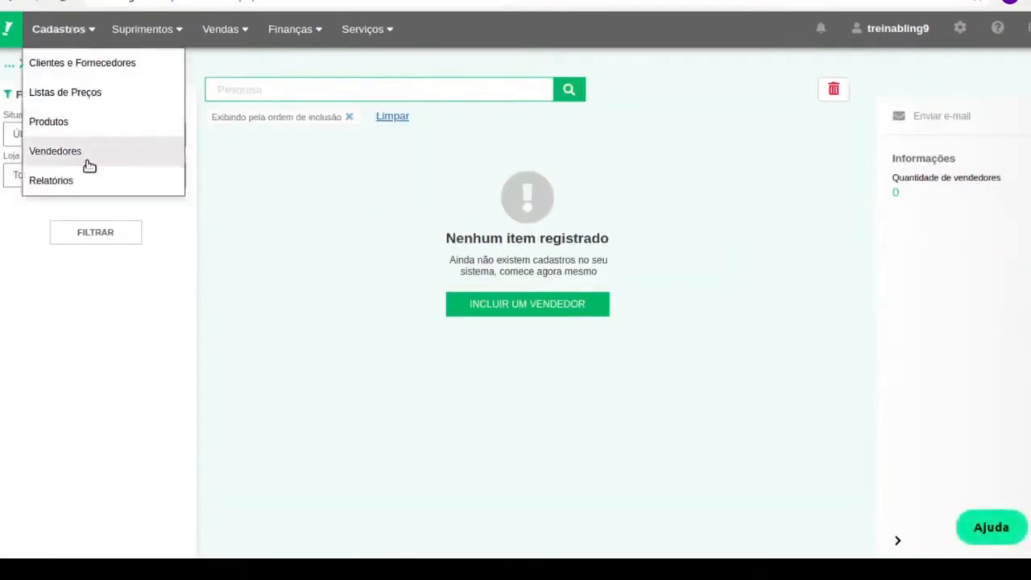
Open a new seller form and examine its identification, access data, module permission and commission sections
left_click(561, 304)
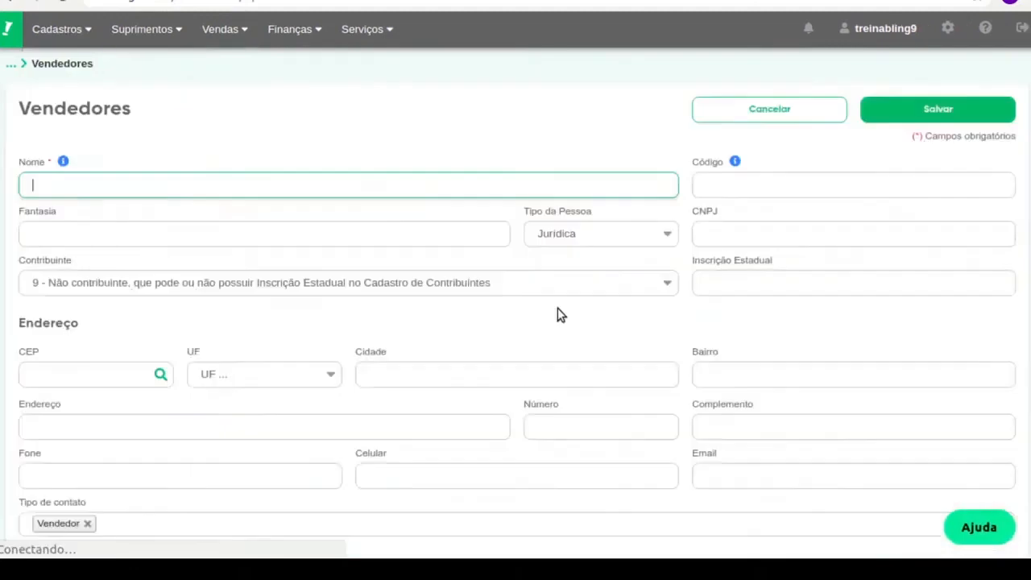
left_click(170, 185)
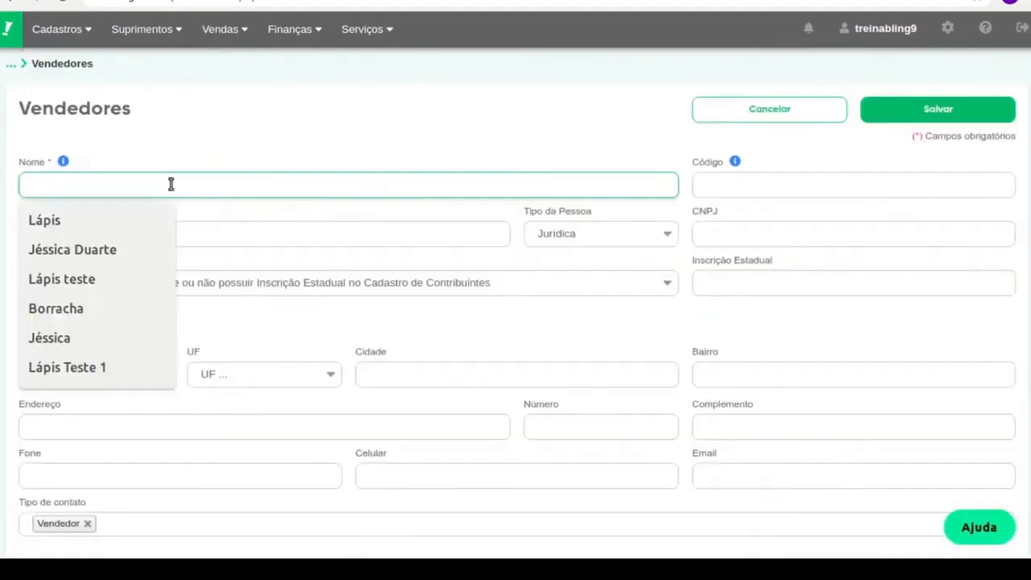
left_click(718, 184)
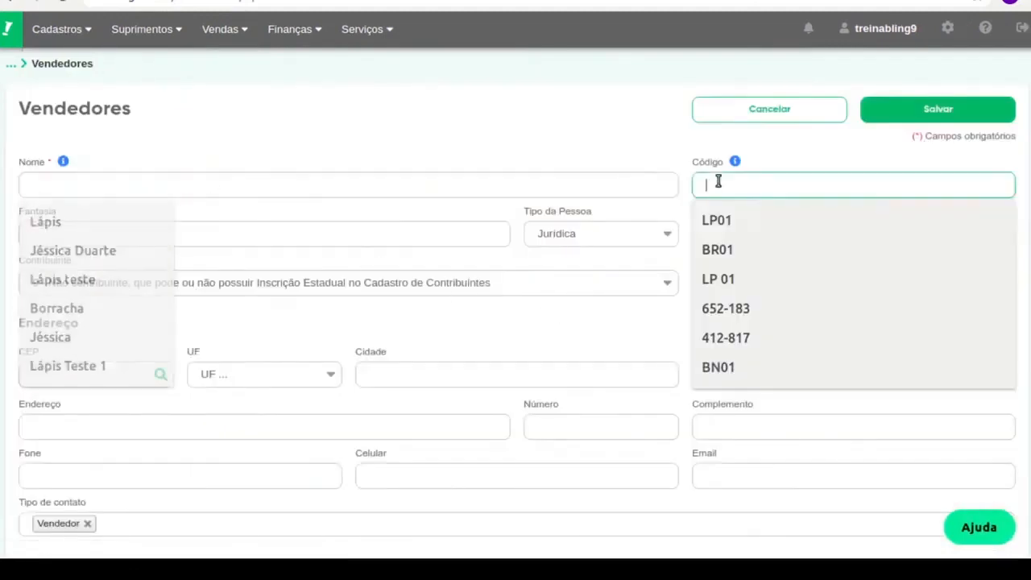
left_click(394, 89)
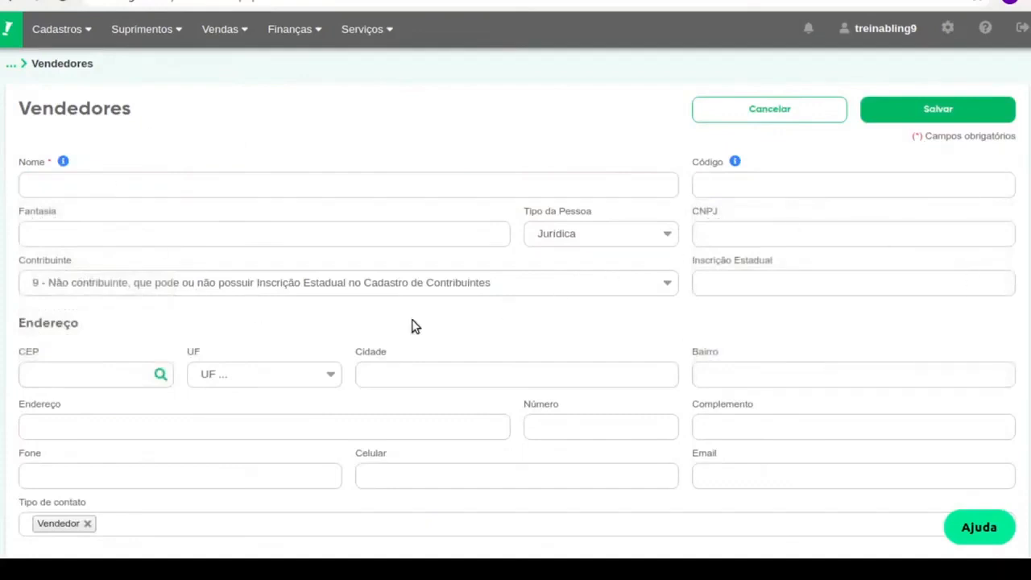
scroll(234, 345, "down", 2)
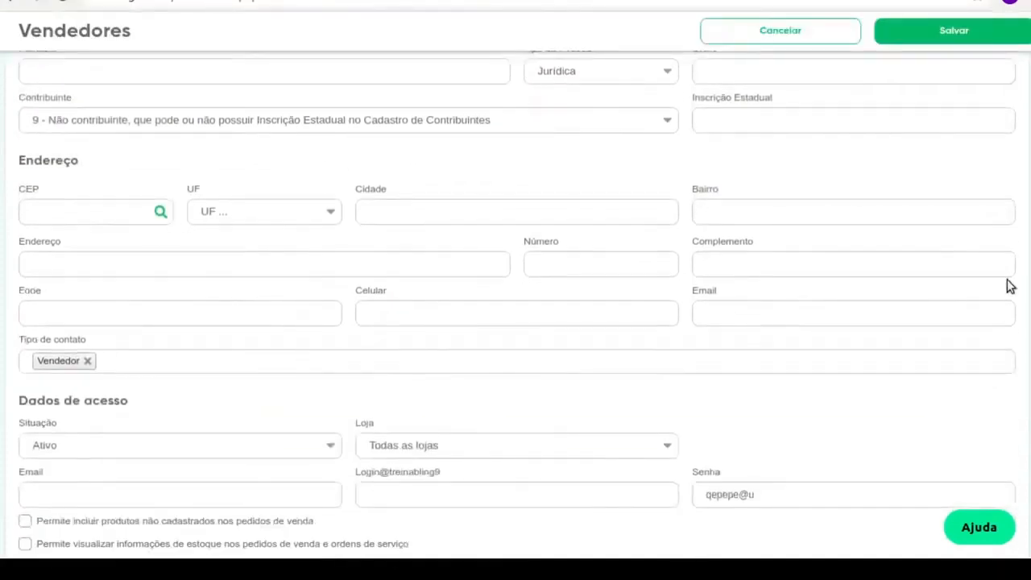
scroll(509, 364, "down", 1)
scroll(510, 362, "down", 2)
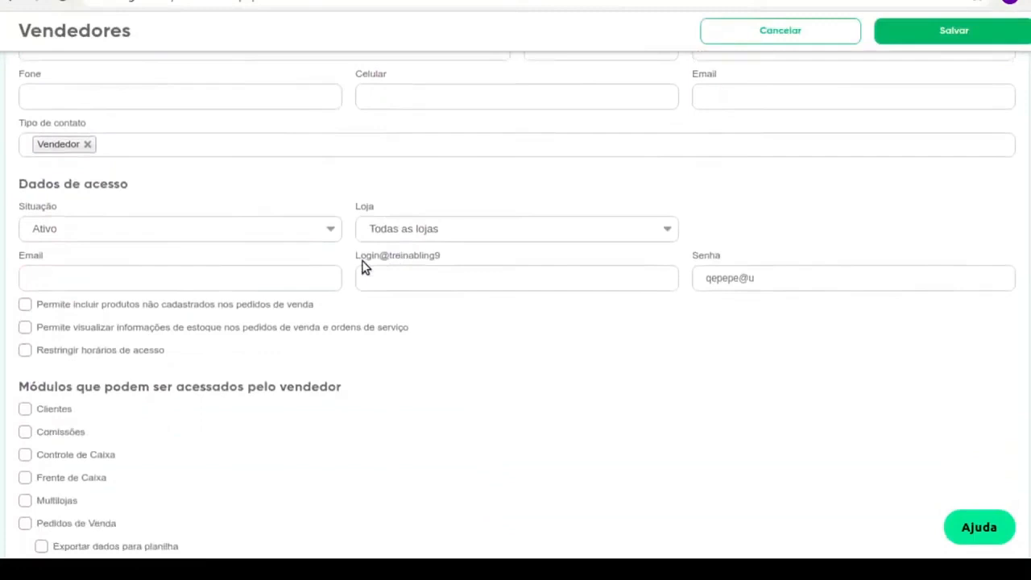
left_click_drag(22, 189, 135, 190)
left_click(132, 190)
scroll(56, 322, "down", 2)
scroll(59, 358, "down", 5)
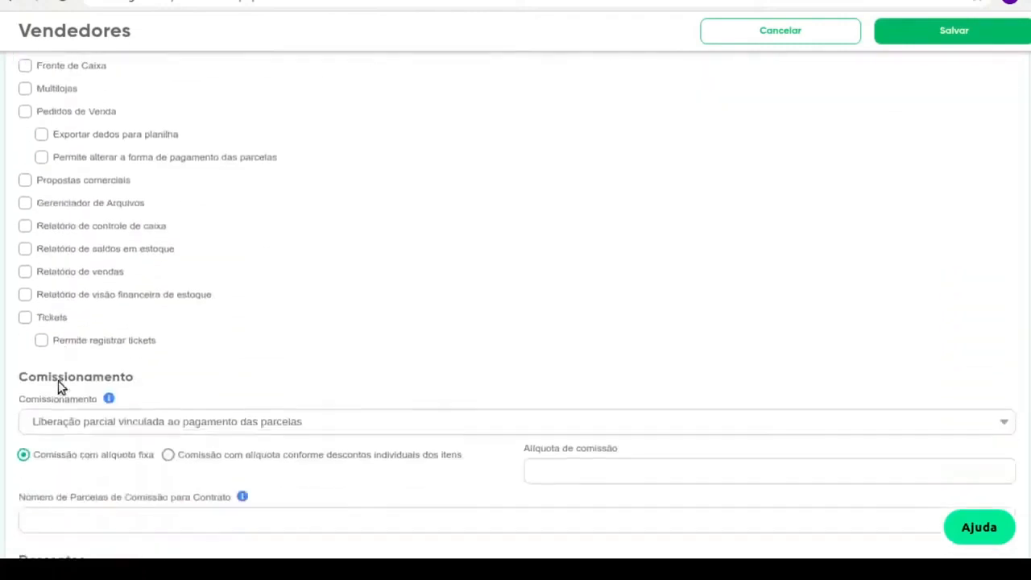
scroll(57, 372, "up", 5)
scroll(57, 372, "up", 1)
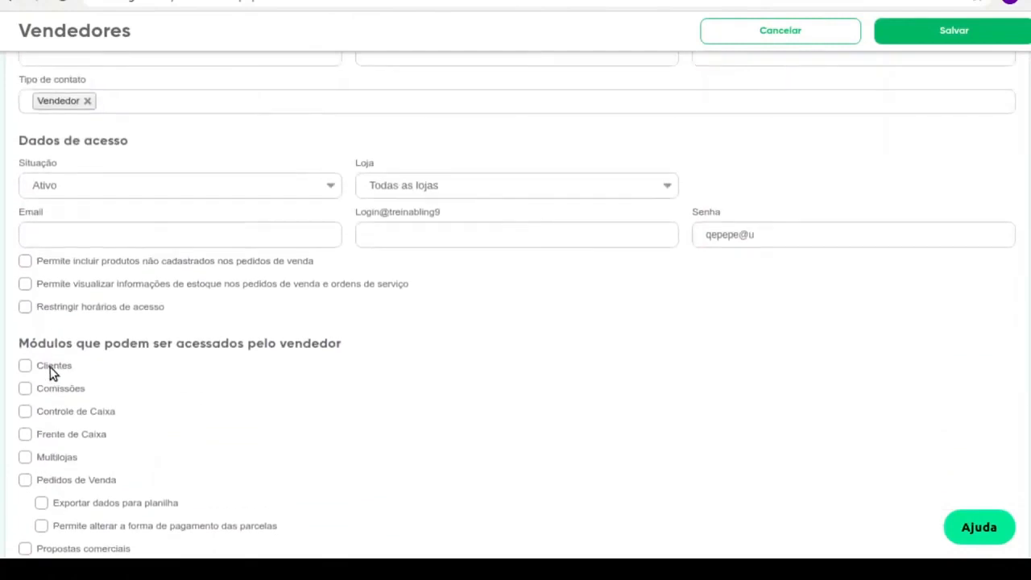
Try granting the seller access to the Clientes and Pedidos de Venda modules, clearing the permissions again
left_click(64, 368)
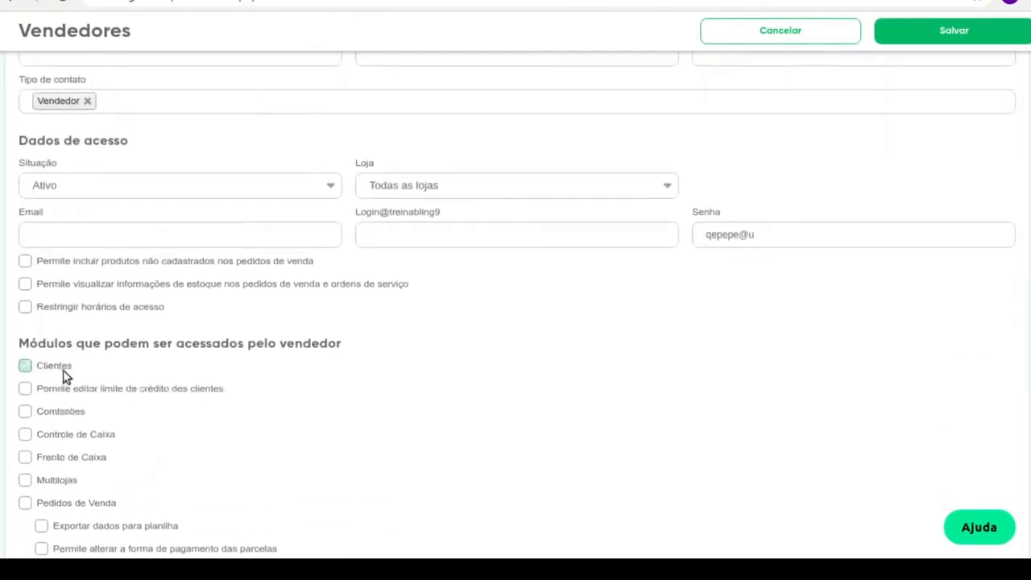
left_click(58, 367)
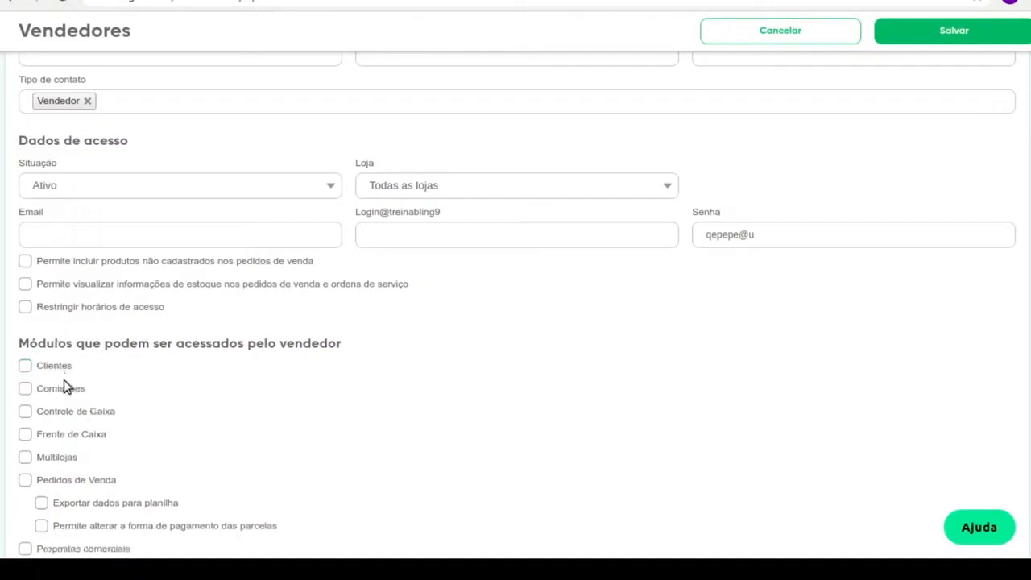
left_click(88, 419)
left_click(88, 419)
scroll(90, 421, "down", 2)
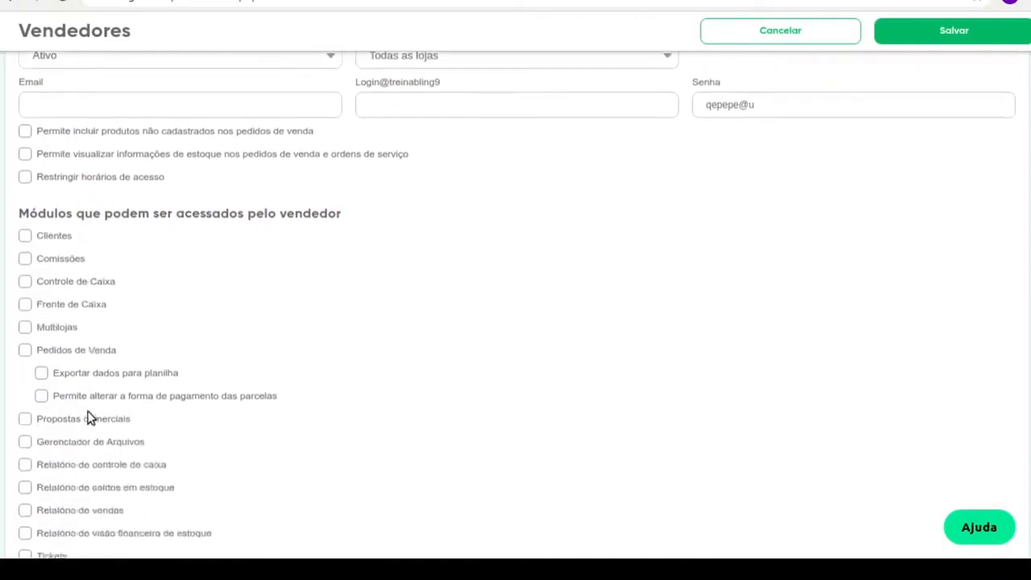
scroll(90, 420, "down", 1)
left_click(84, 272)
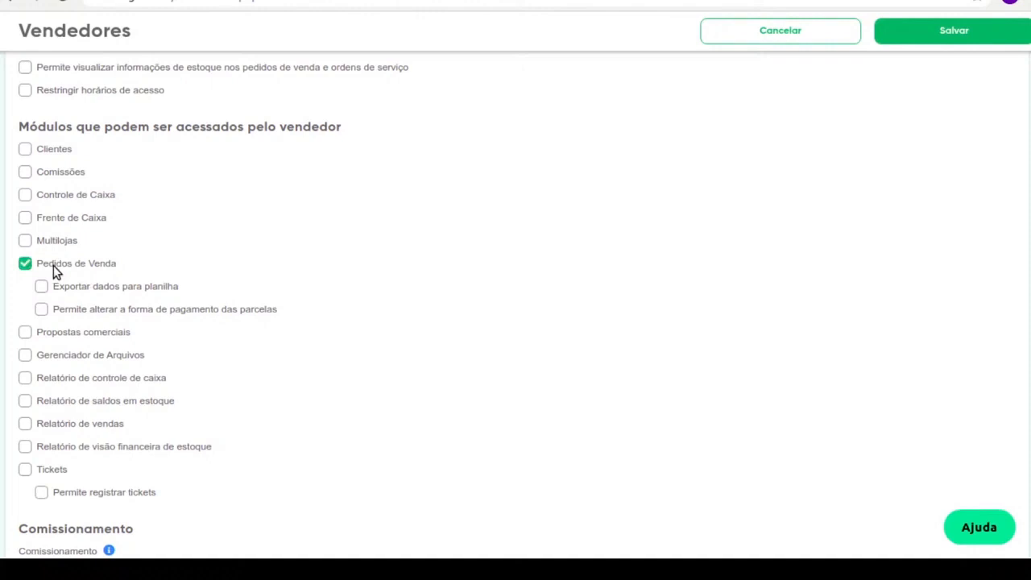
left_click(21, 148)
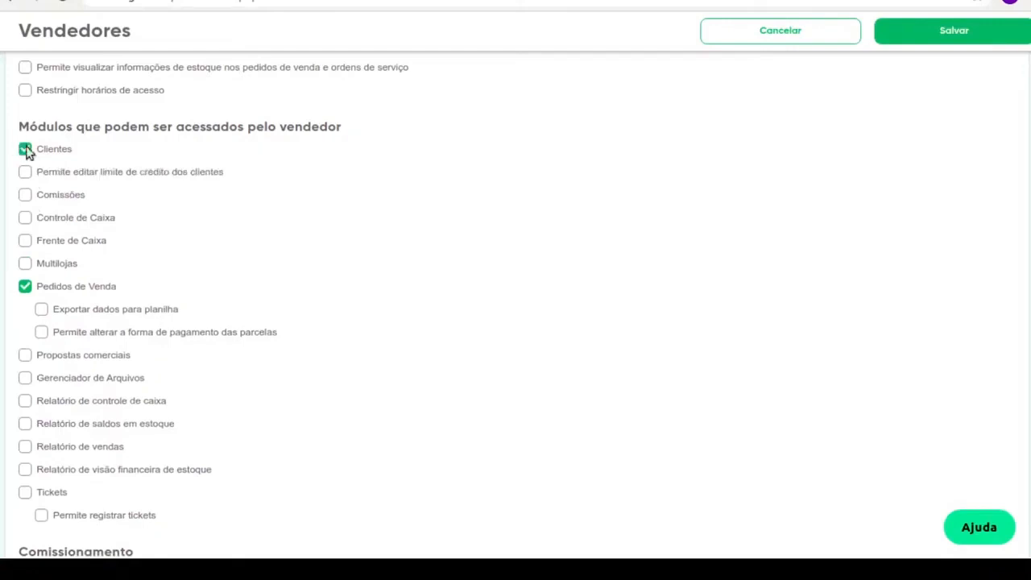
left_click(24, 150)
left_click(36, 266)
Try a fixed commission rate of 1,00 in the seller's Comissionamento section and discard the form
scroll(219, 315, "down", 1)
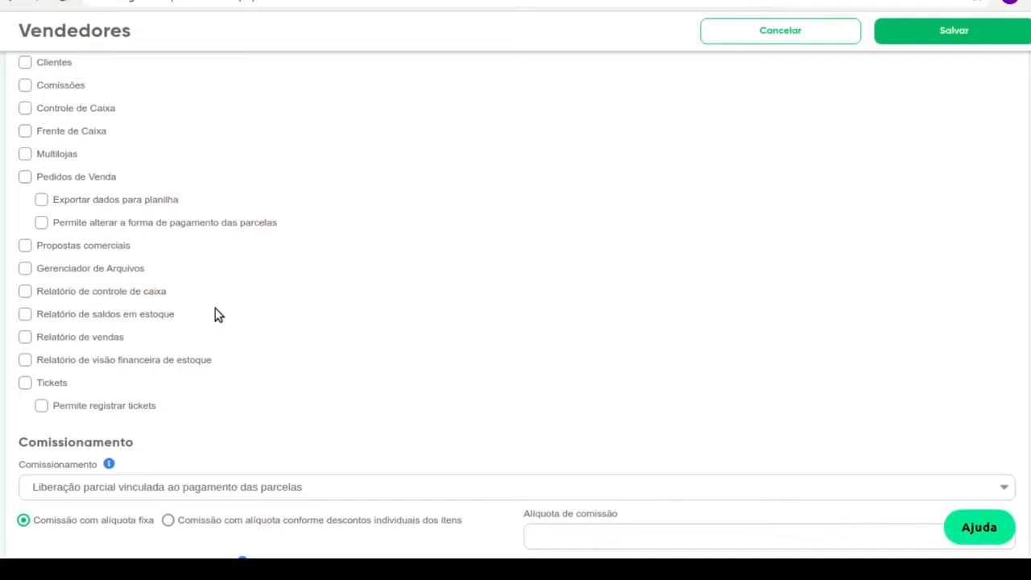
scroll(174, 294, "down", 1)
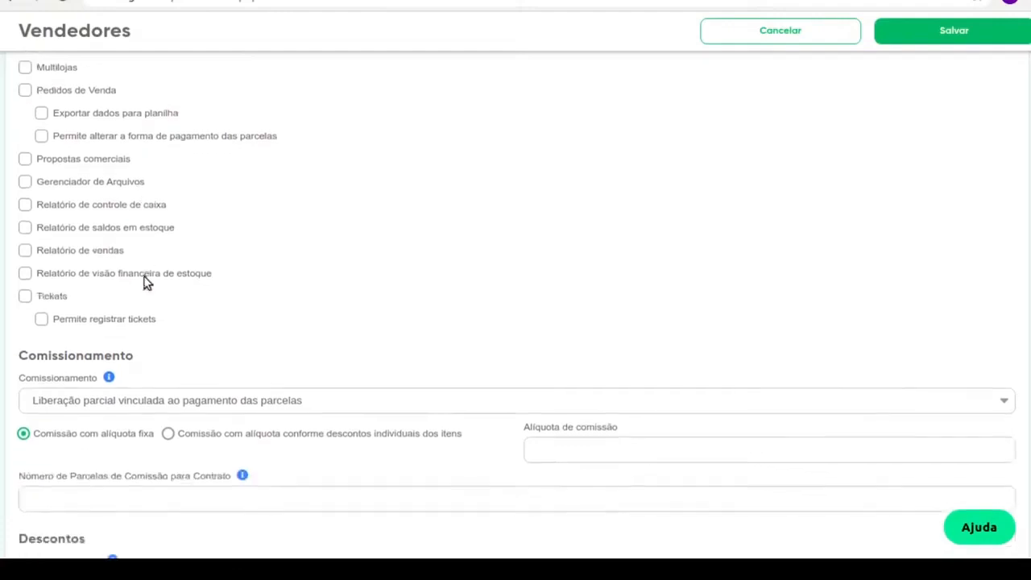
scroll(217, 240, "down", 2)
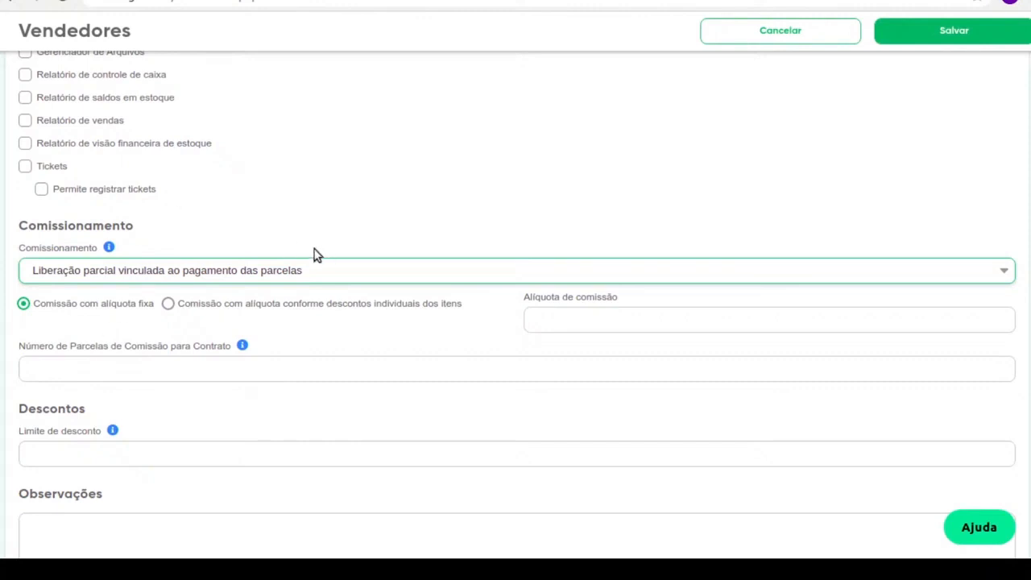
scroll(394, 282, "down", 1)
scroll(410, 379, "up", 2)
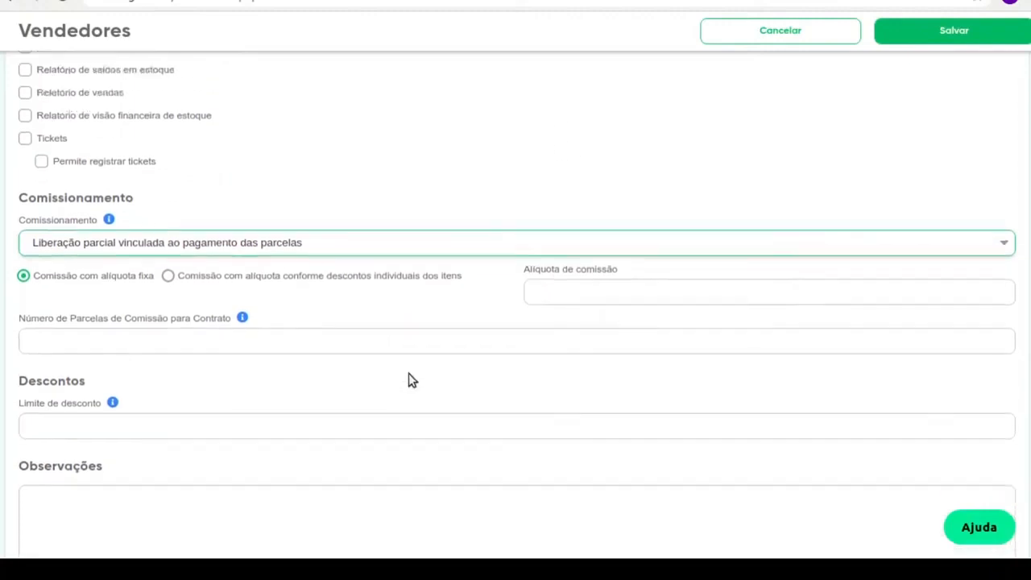
double_click(106, 371)
triple_click(104, 371)
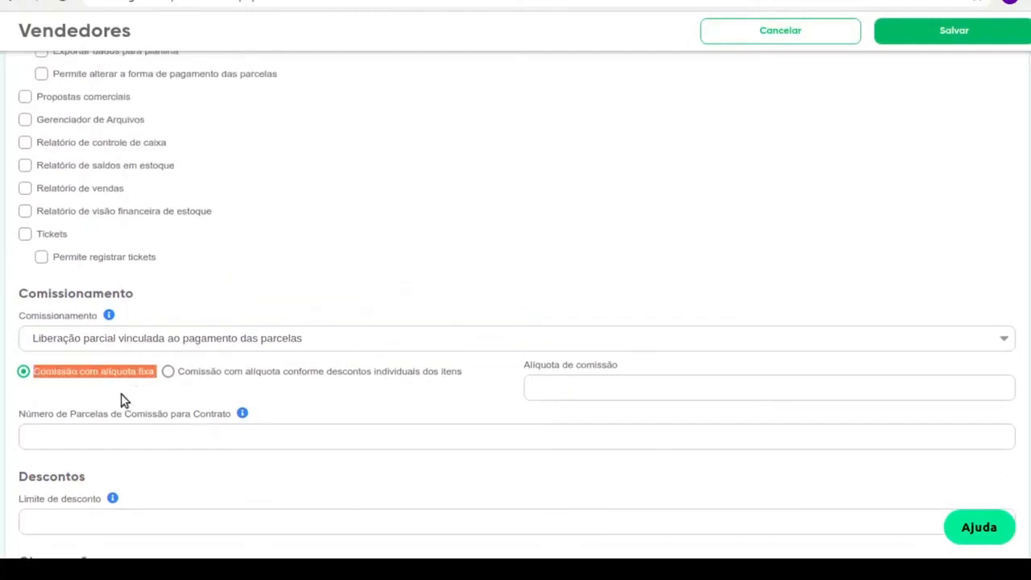
left_click(626, 391)
left_click(589, 419)
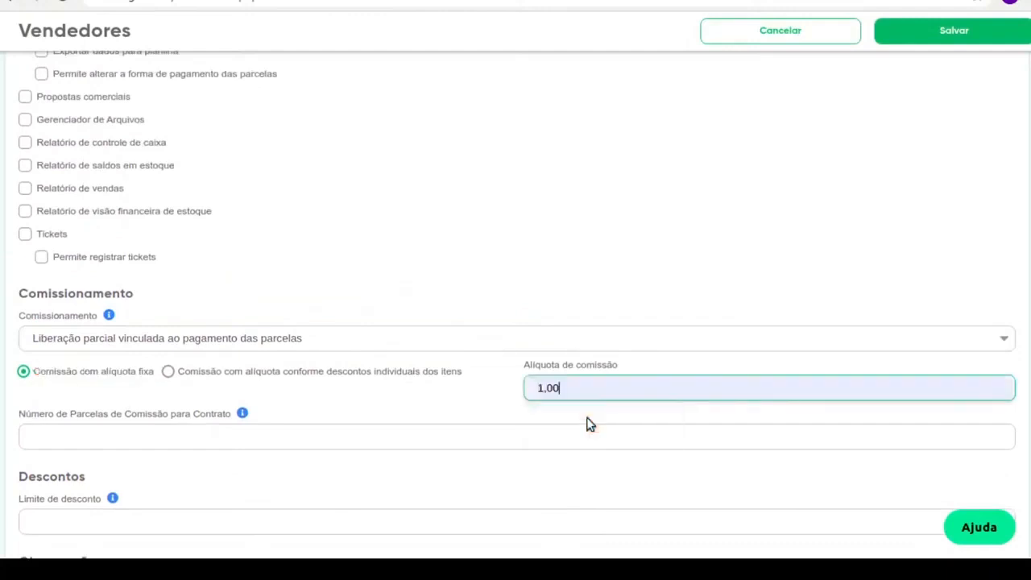
left_click(736, 132)
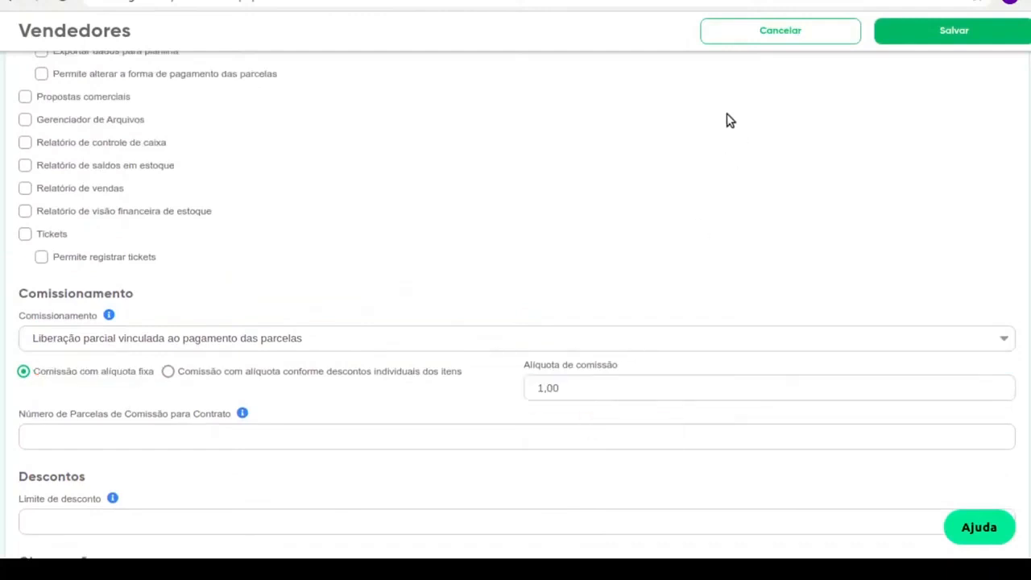
left_click(813, 42)
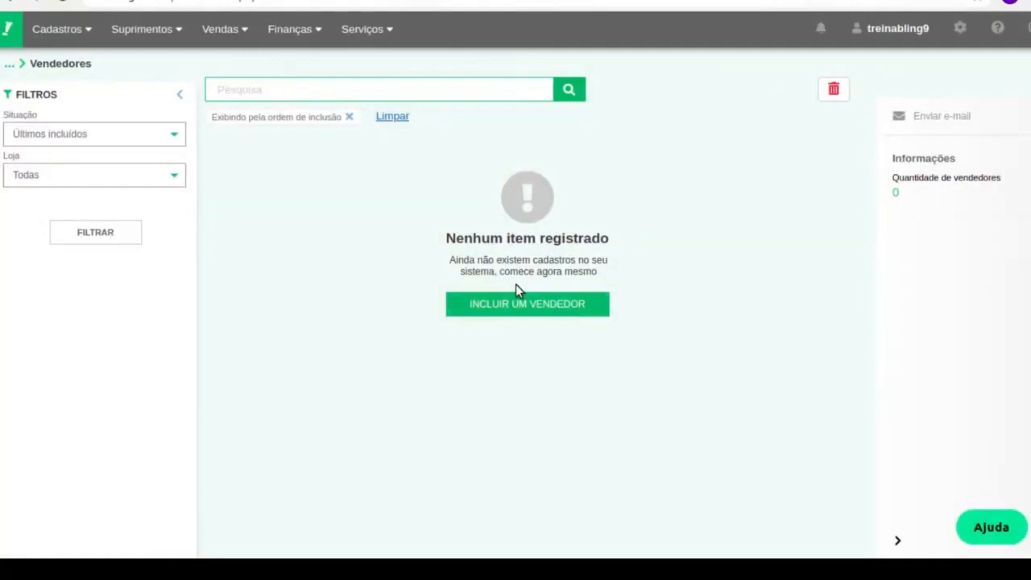
Register a new seller with the seller's name and a commission rate of 1,00, and save the record
left_click(523, 304)
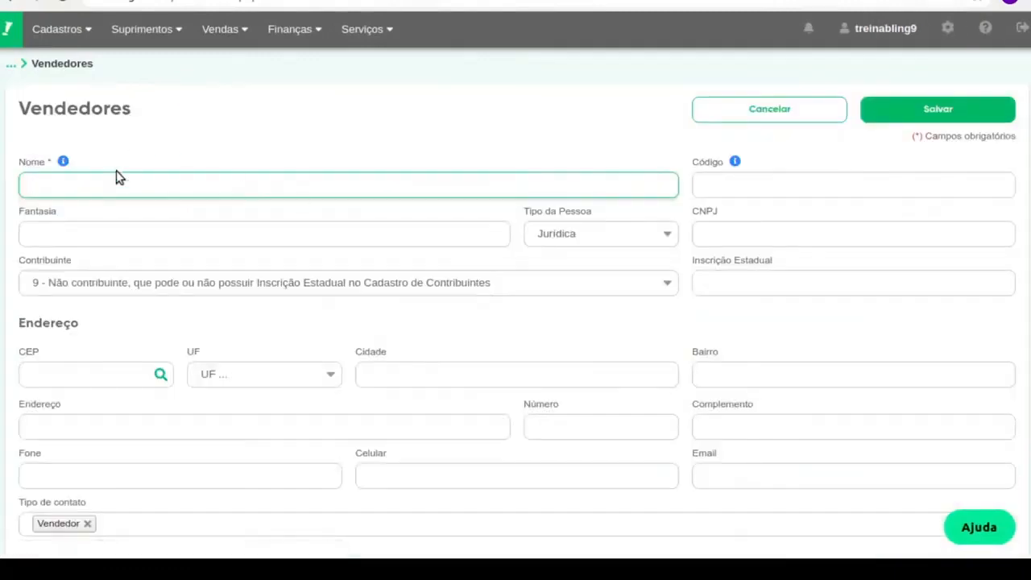
type("Bruna")
scroll(150, 219, "down", 7)
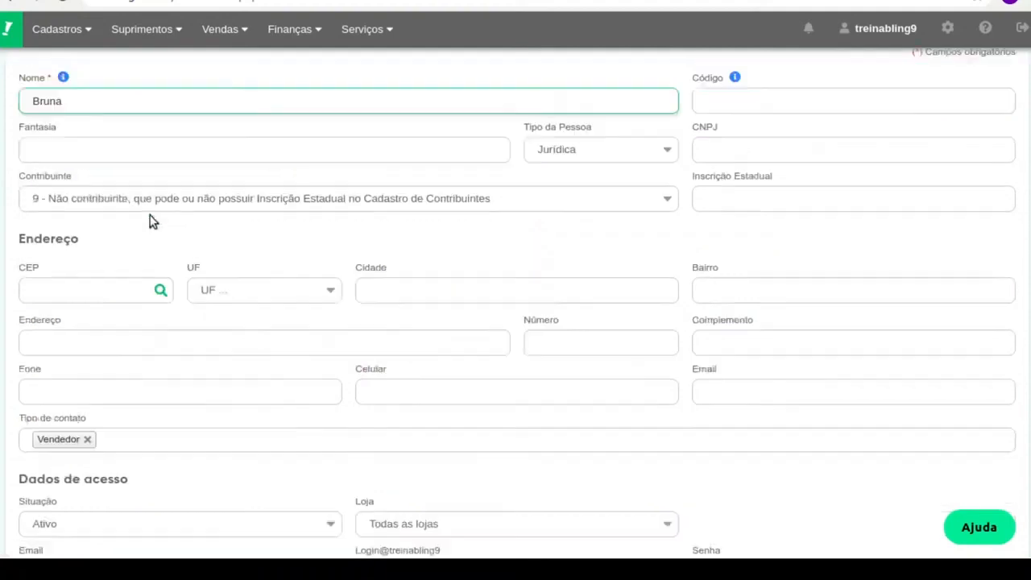
scroll(211, 282, "down", 5)
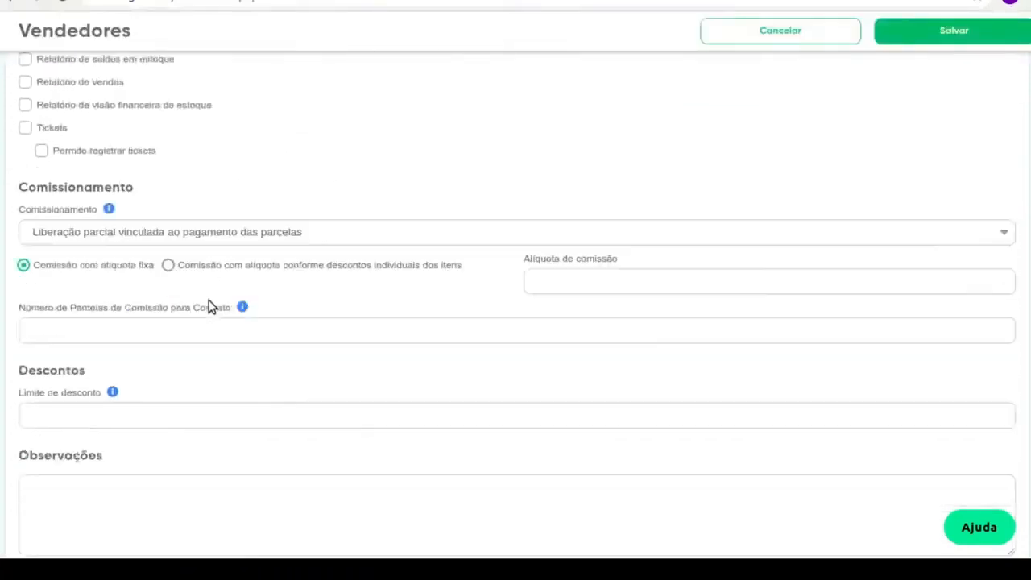
left_click(540, 260)
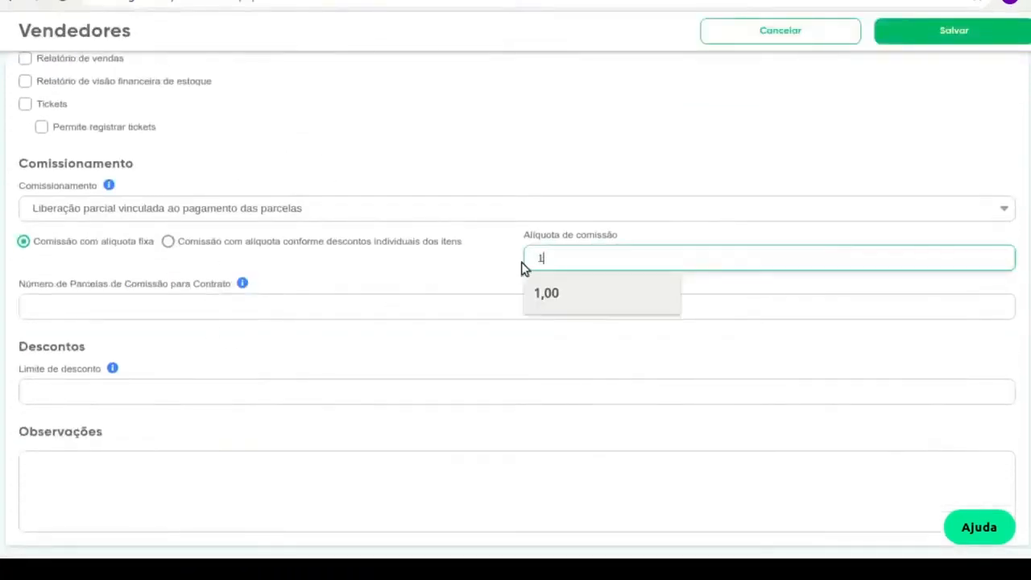
left_click(313, 209)
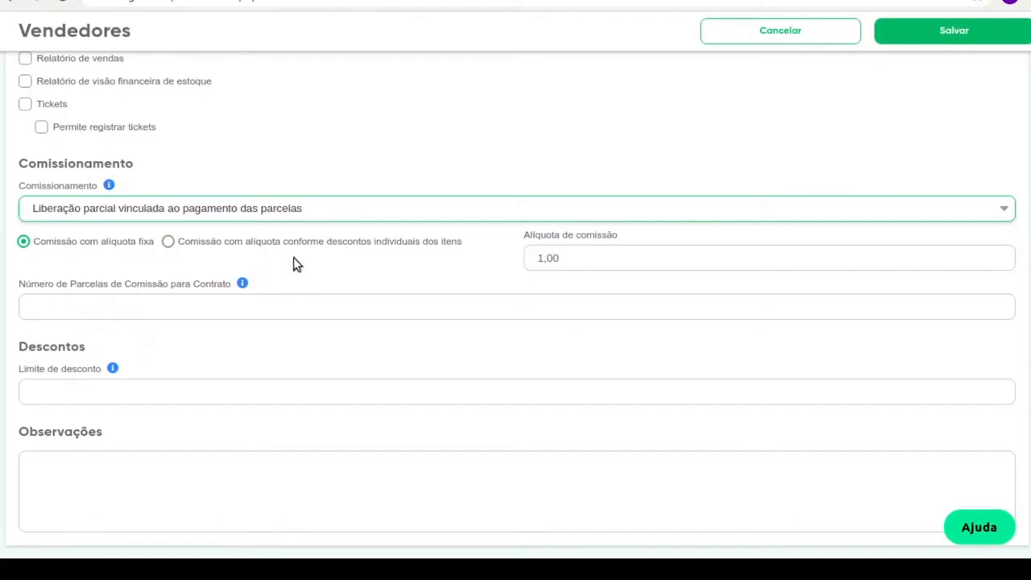
left_click(321, 243)
left_click(966, 40)
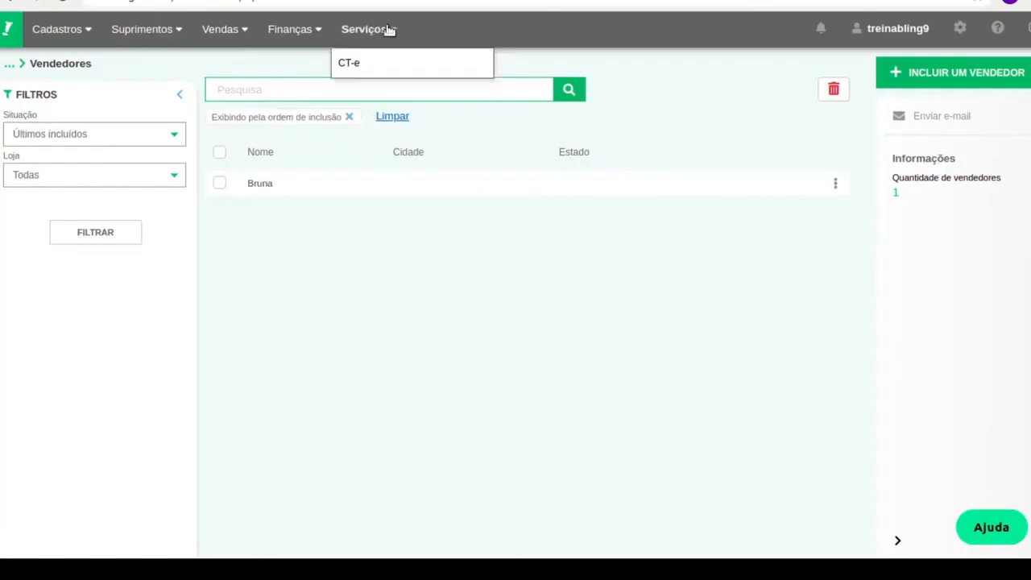
Open the Frente de Caixa sales screen from the Vendas module
mouse_move(234, 40)
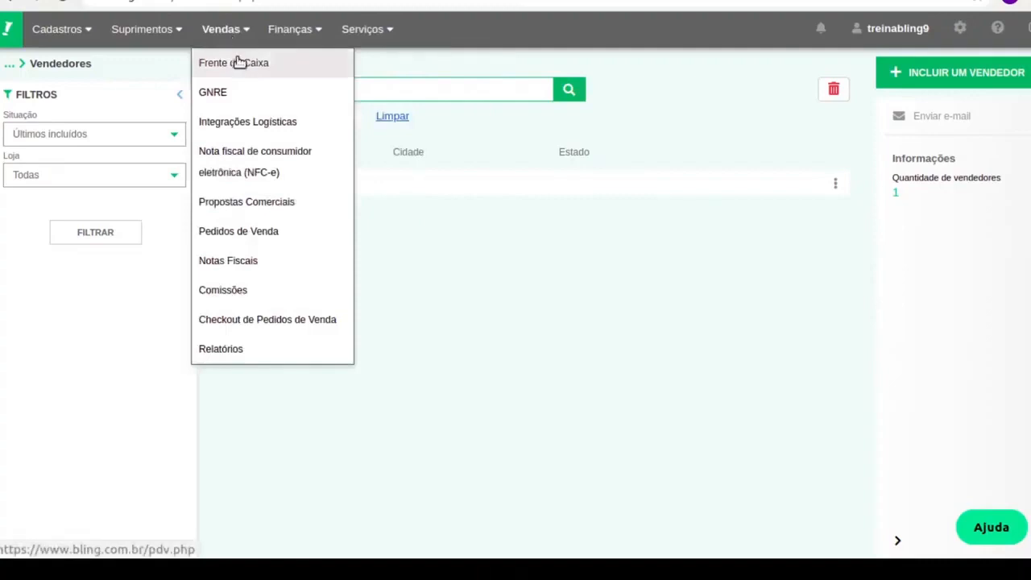
left_click(238, 62)
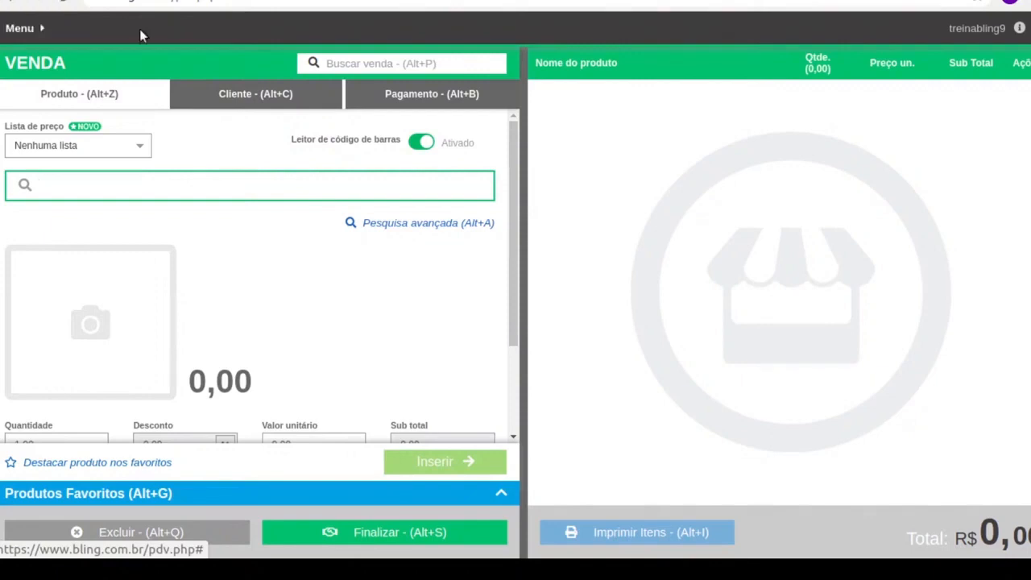
left_click(13, 28)
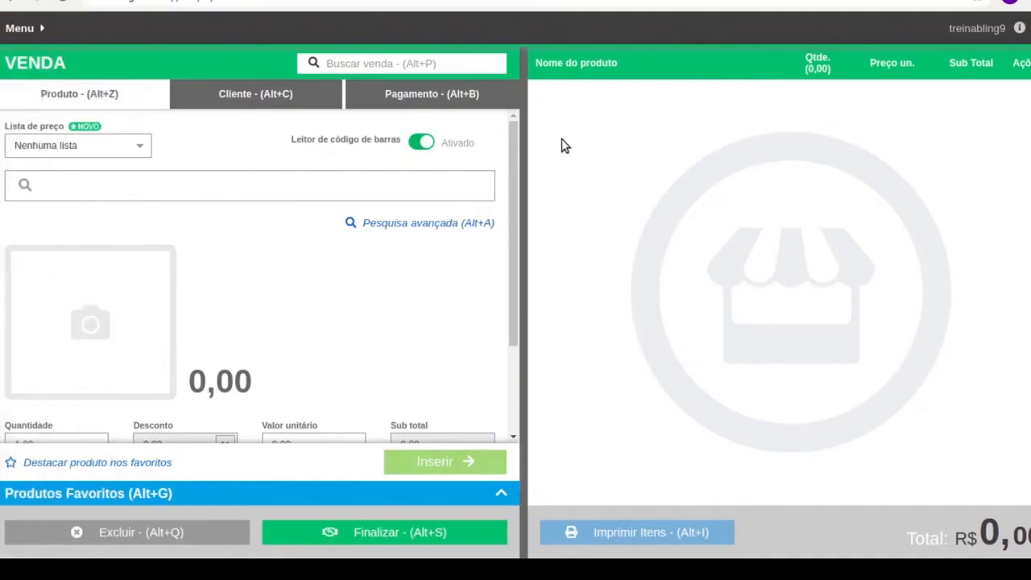
left_click(1029, 31)
Open the Frente de caixa settings in the Vendas category of Preferências
left_click(29, 32)
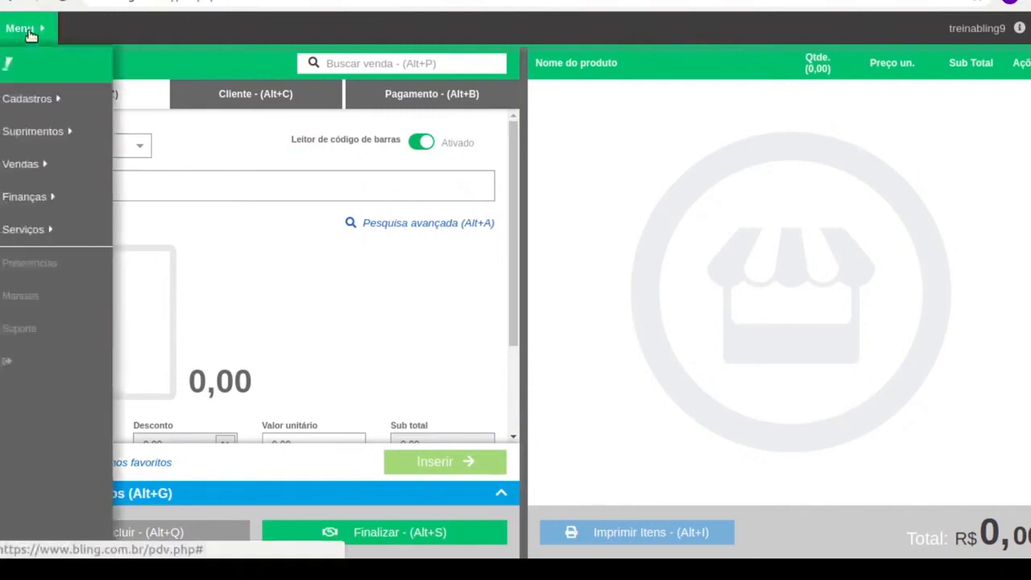
left_click(46, 274)
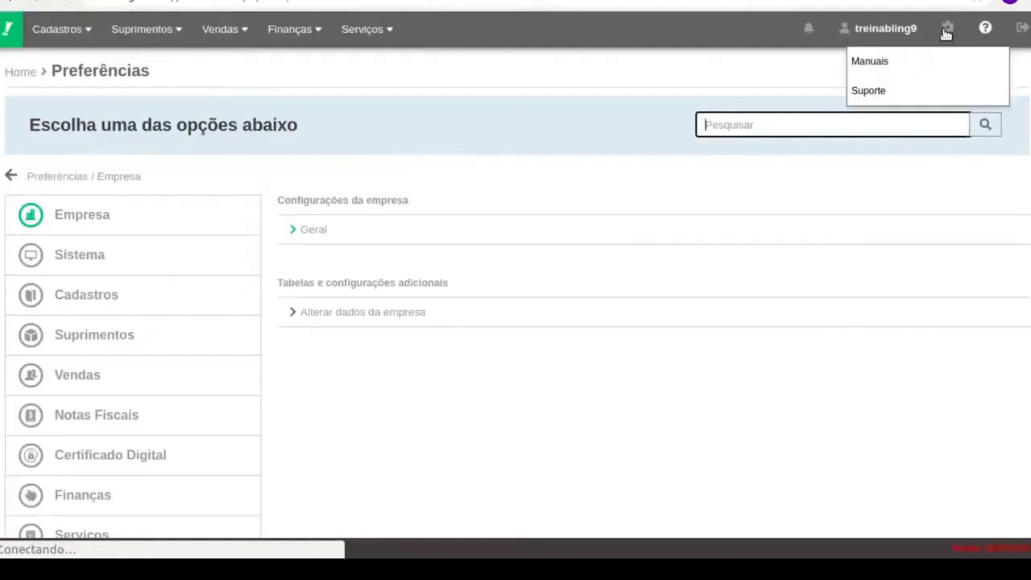
left_click(949, 30)
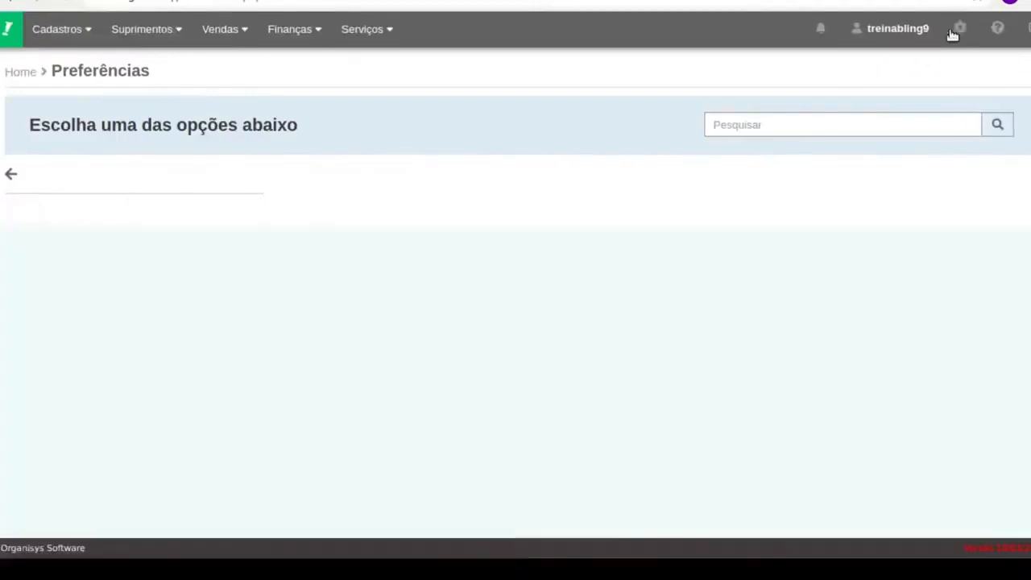
scroll(363, 263, "down", 1)
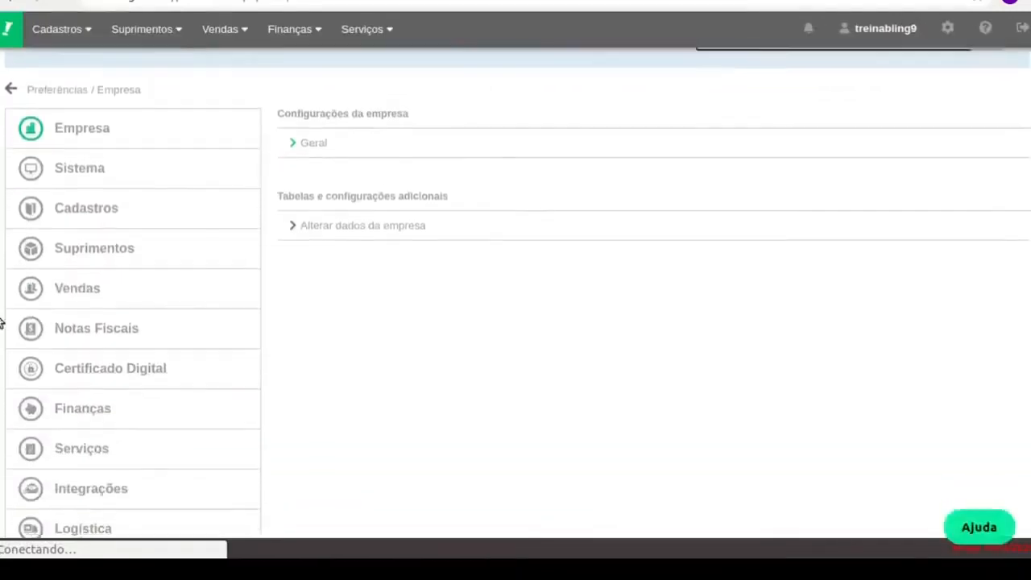
left_click(187, 283)
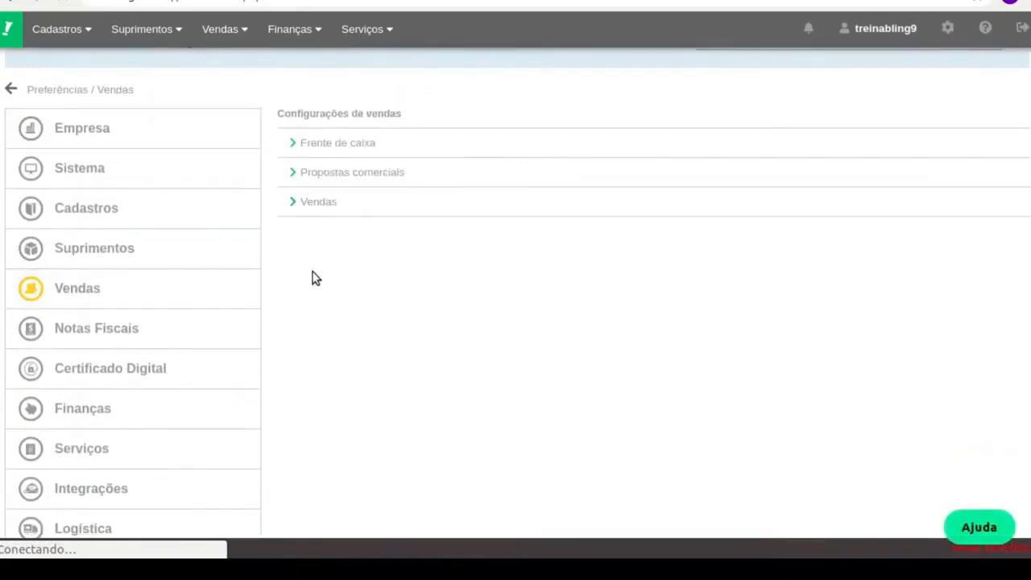
left_click(409, 145)
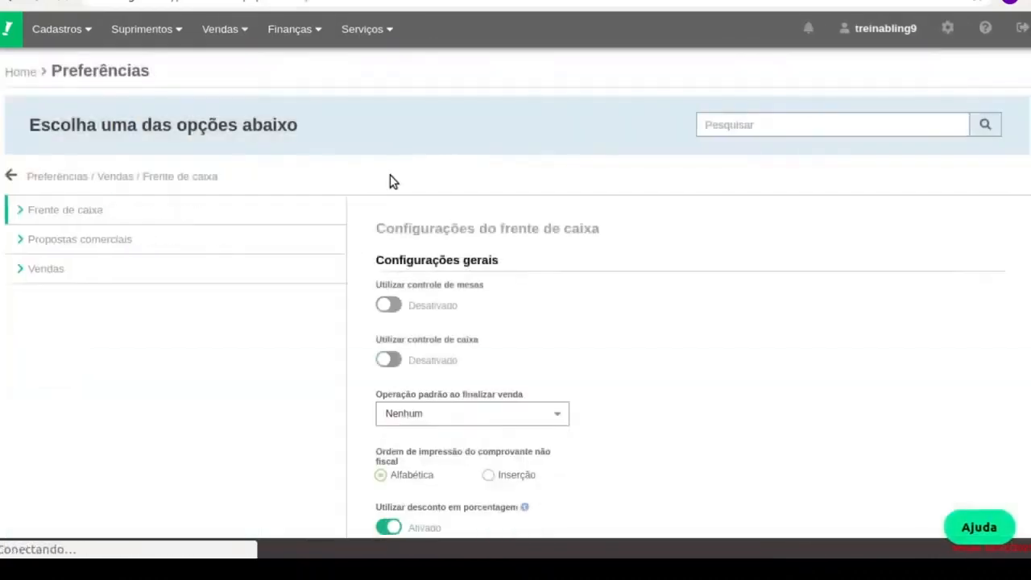
Dismiss the cash control tip and enable Utilizar controle de caixa in the general settings
scroll(390, 175, "down", 1)
scroll(422, 195, "down", 2)
scroll(701, 283, "up", 3)
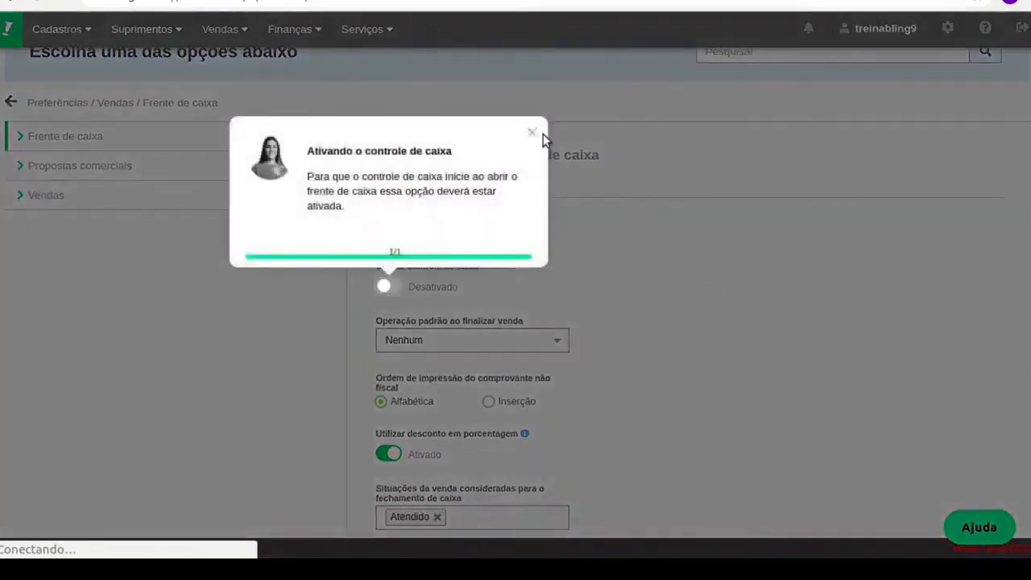
left_click(533, 133)
scroll(483, 242, "down", 1)
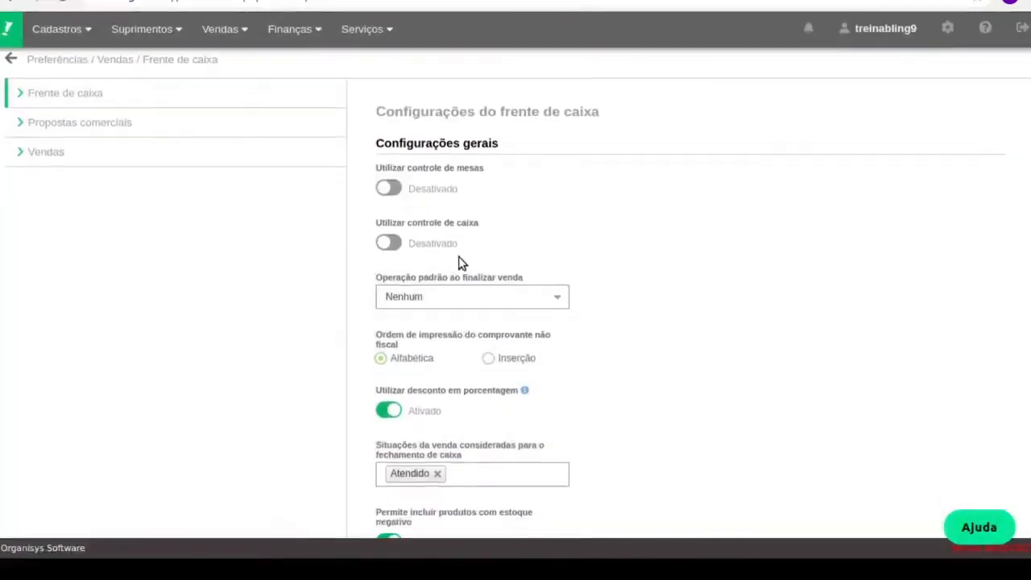
left_click(401, 232)
Examine the general and item settings and the shortcut key table in the Frente de caixa settings
scroll(400, 231, "down", 1)
scroll(401, 231, "down", 10)
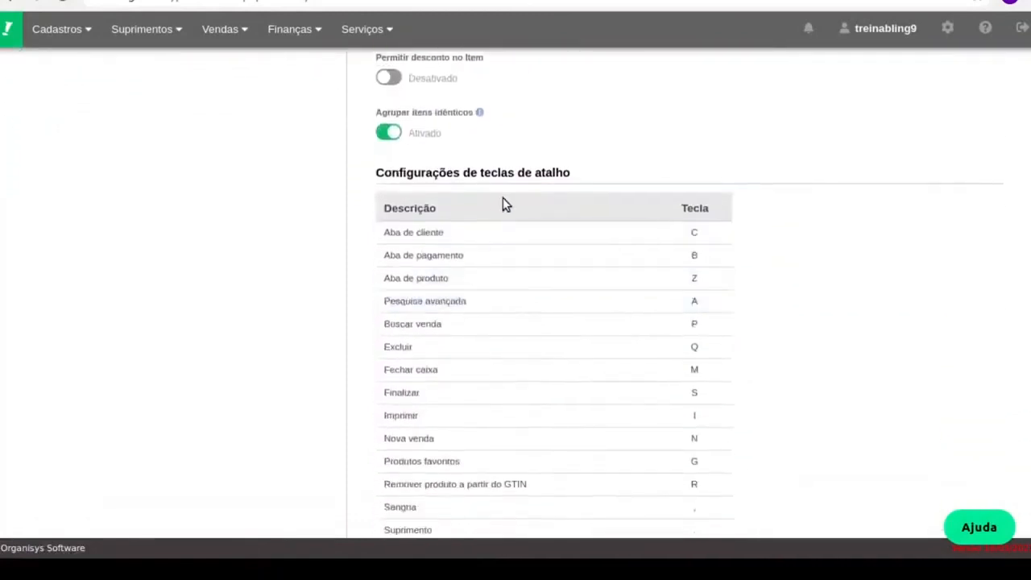
scroll(570, 419, "down", 3)
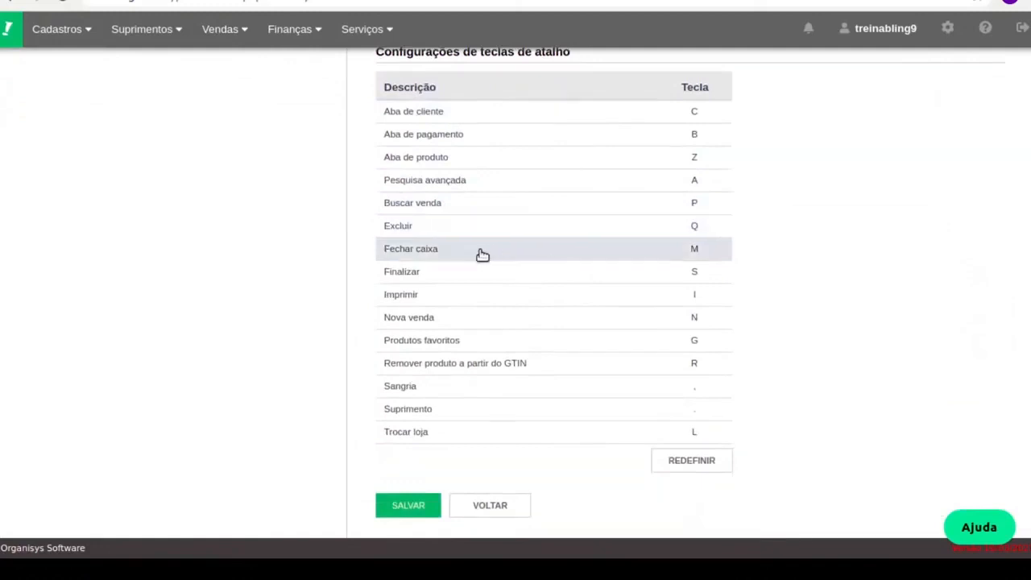
scroll(483, 256, "up", 4)
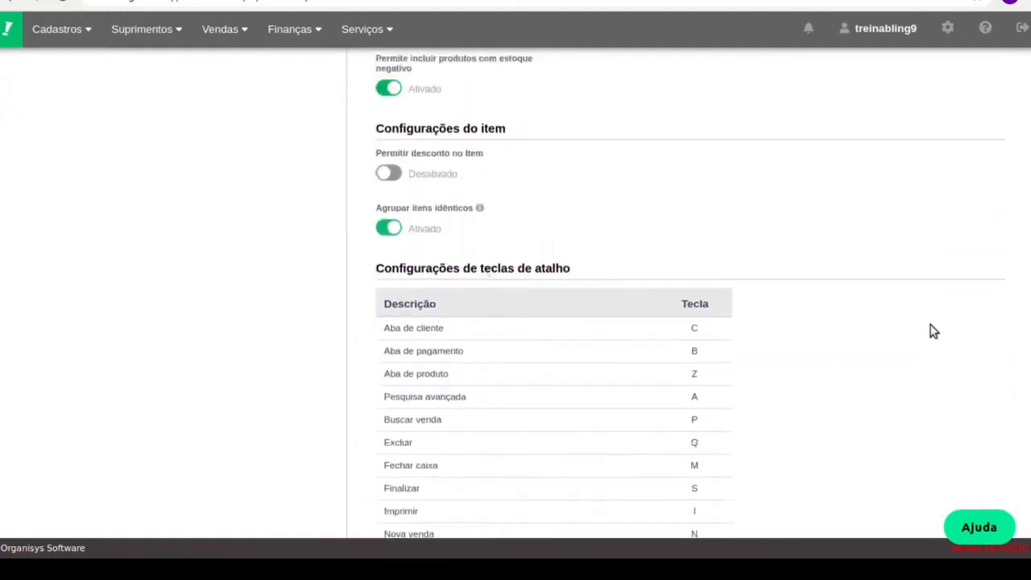
scroll(926, 308, "up", 1)
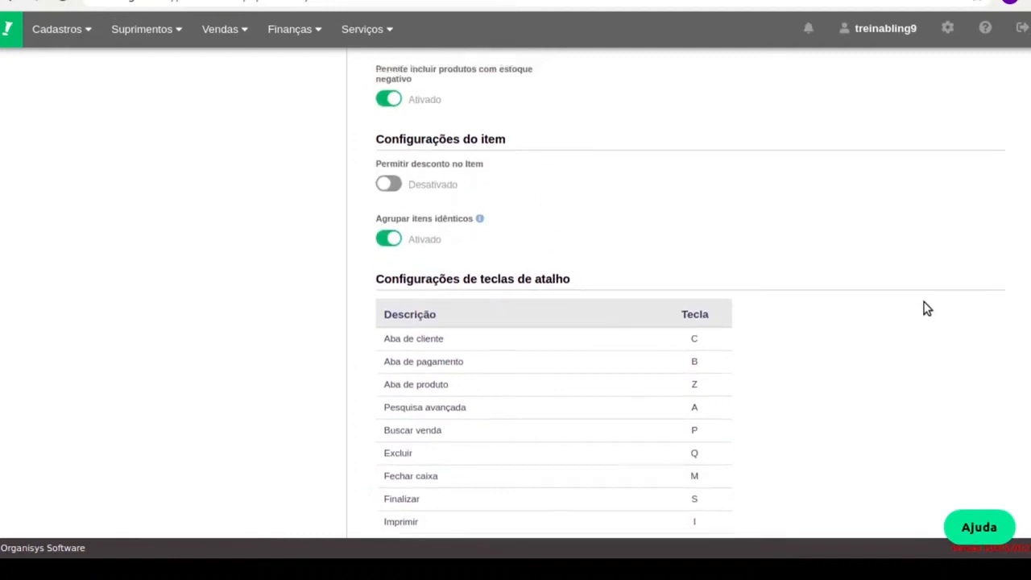
scroll(924, 308, "up", 5)
scroll(910, 303, "up", 2)
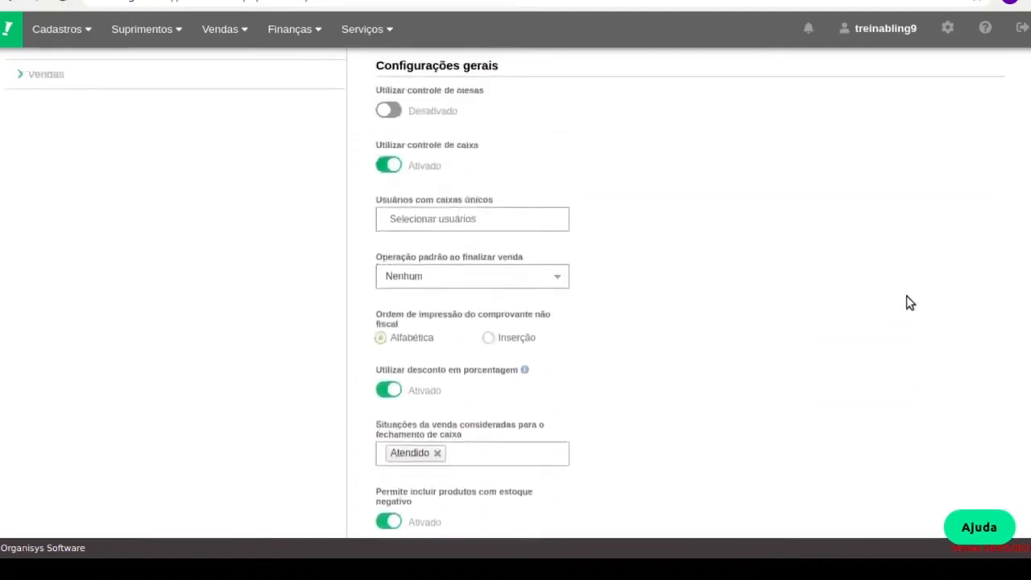
scroll(575, 349, "up", 4)
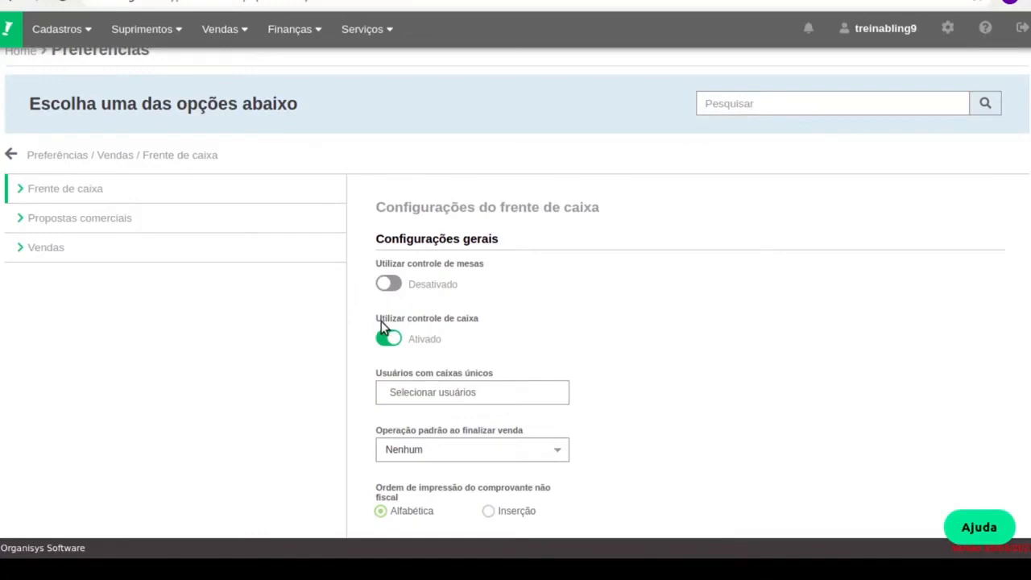
Save the Frente de caixa settings and reopen the Frente de Caixa sales screen
scroll(867, 343, "down", 15)
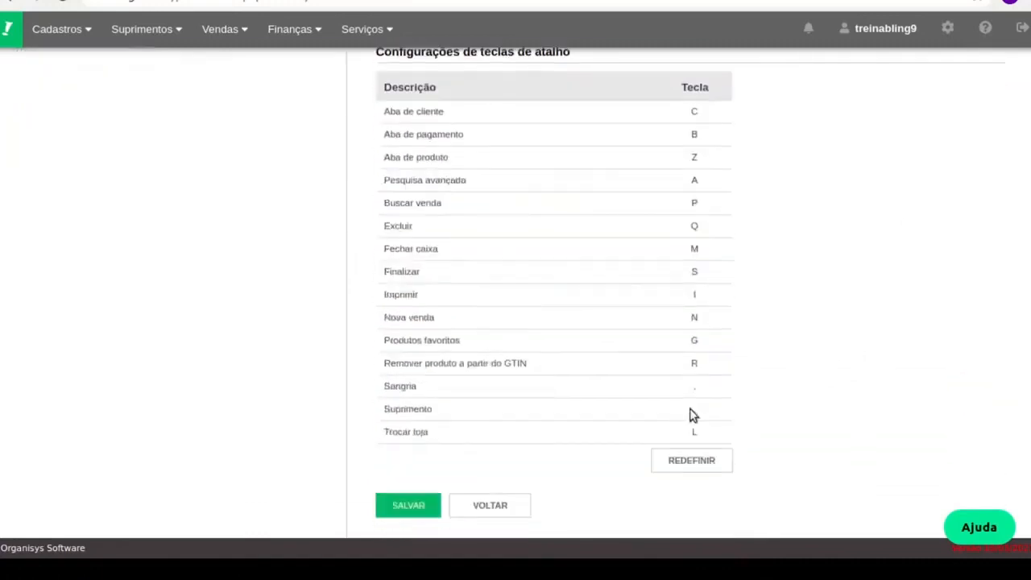
left_click(426, 509)
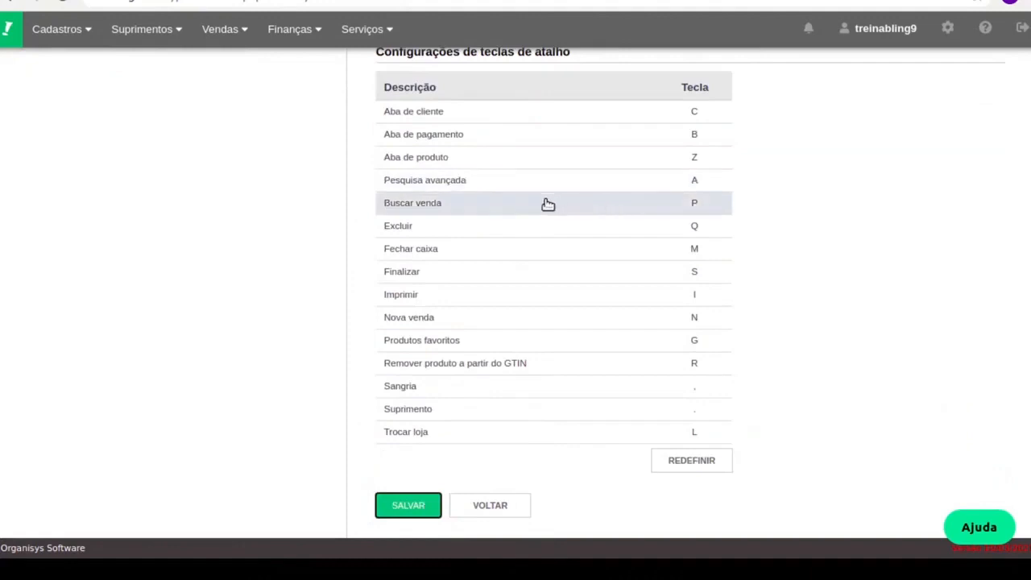
scroll(267, 215, "up", 5)
left_click(227, 29)
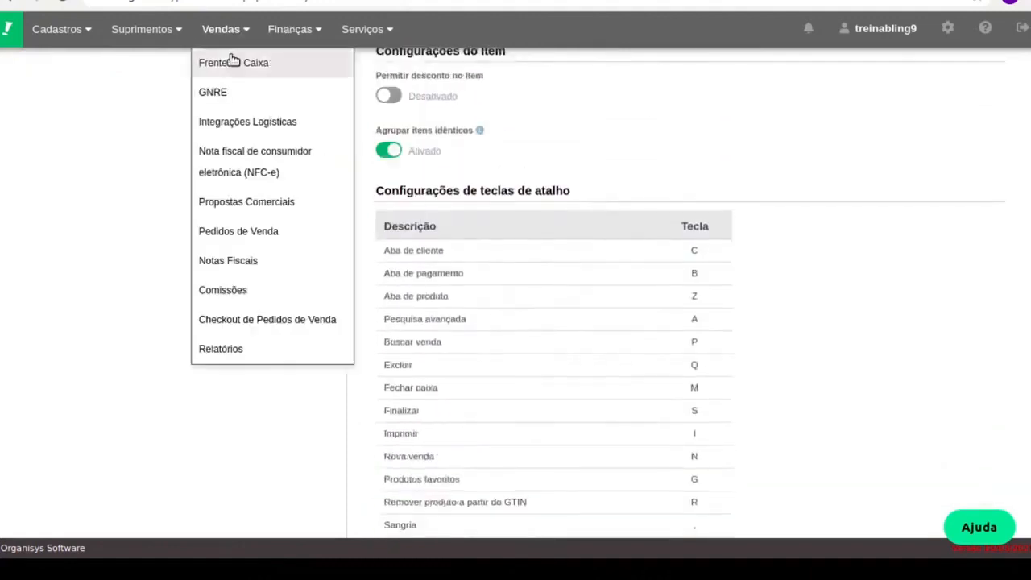
left_click(232, 62)
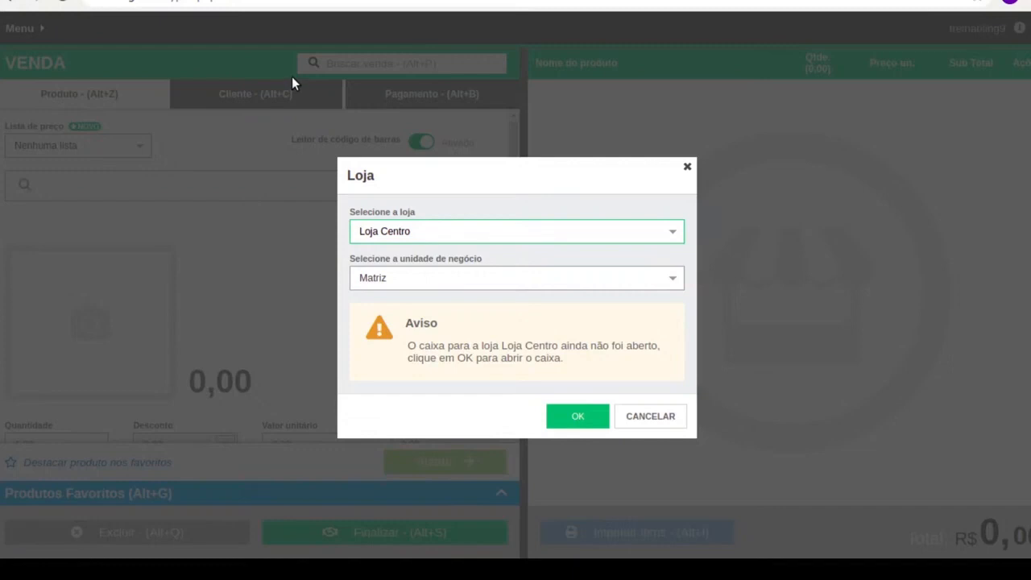
Open the cash register for Loja Centro and business unit Matriz with a Troco of 100,00
left_click(459, 285)
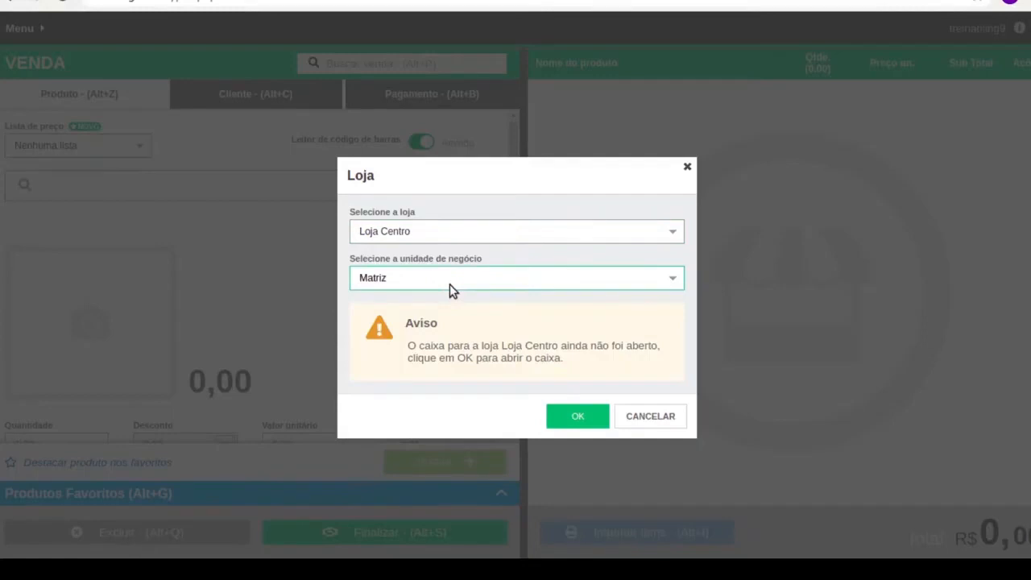
left_click(419, 231)
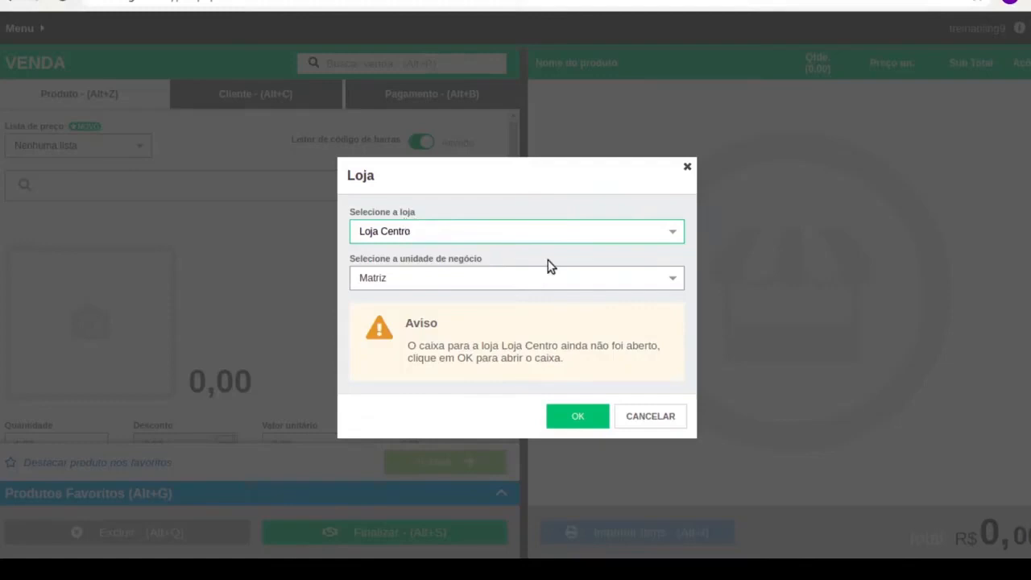
left_click(564, 417)
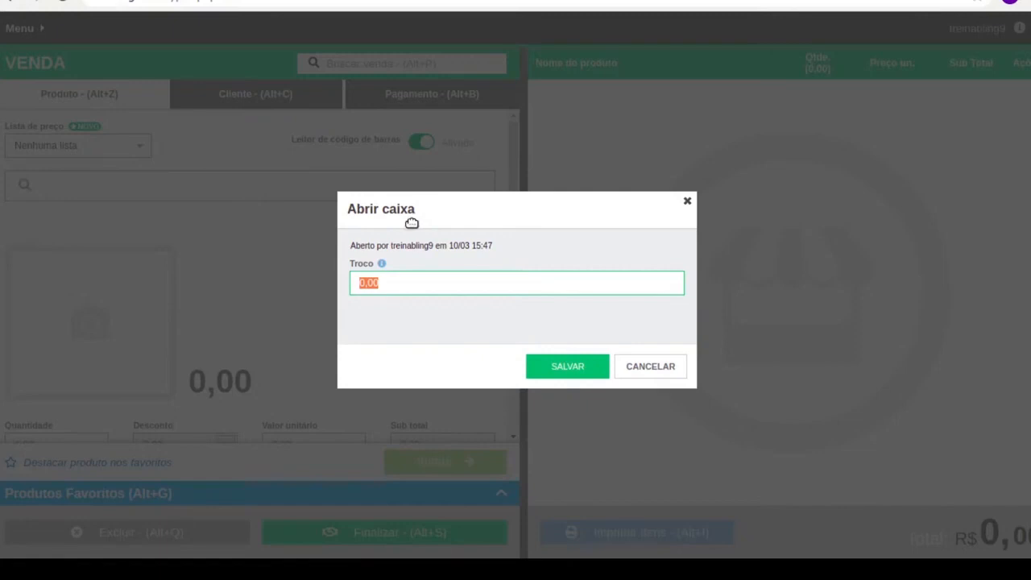
type("100,00")
left_click(539, 366)
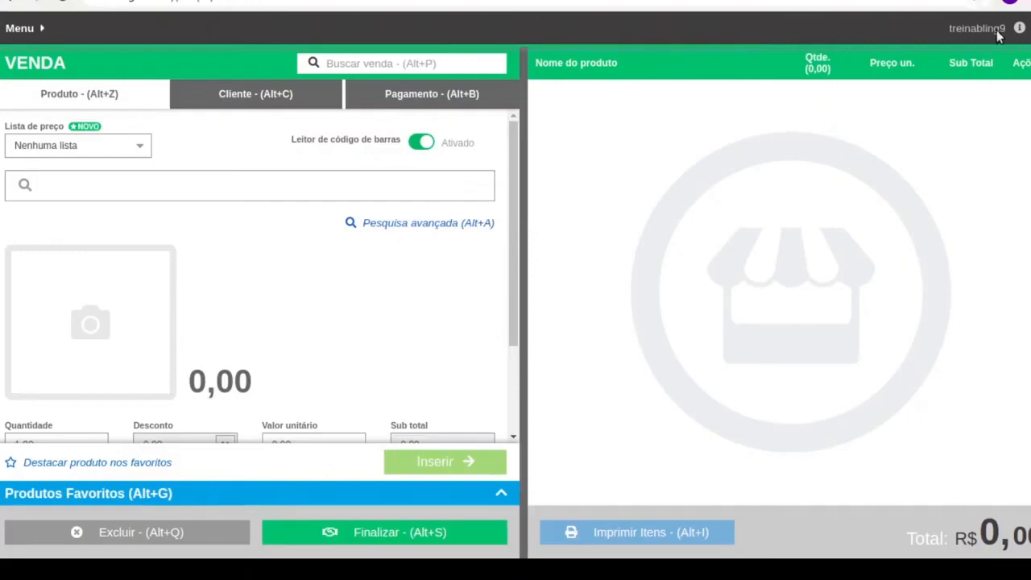
Search for "borra" and select the product Borracha for the sale
left_click(337, 193)
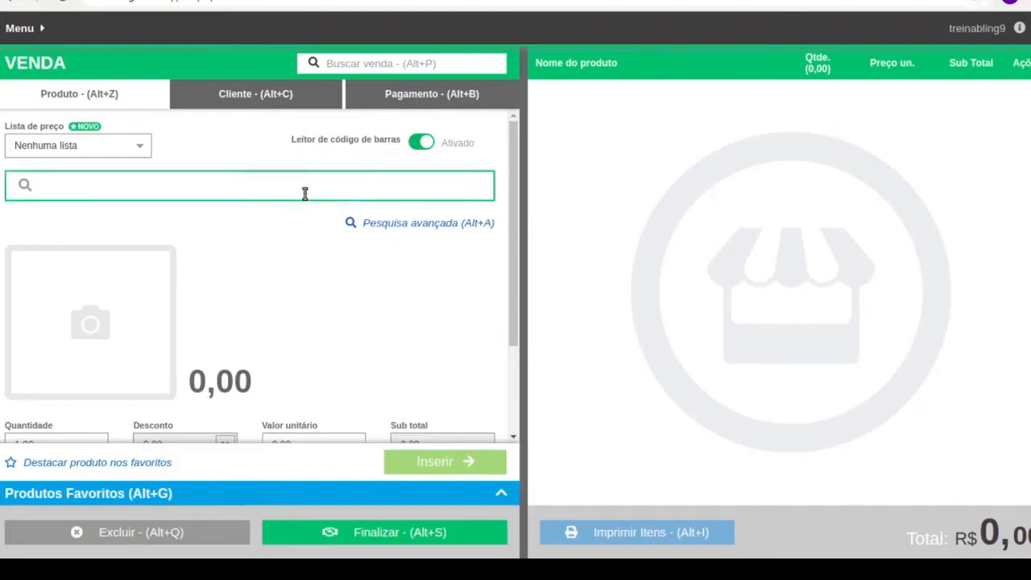
type("borra")
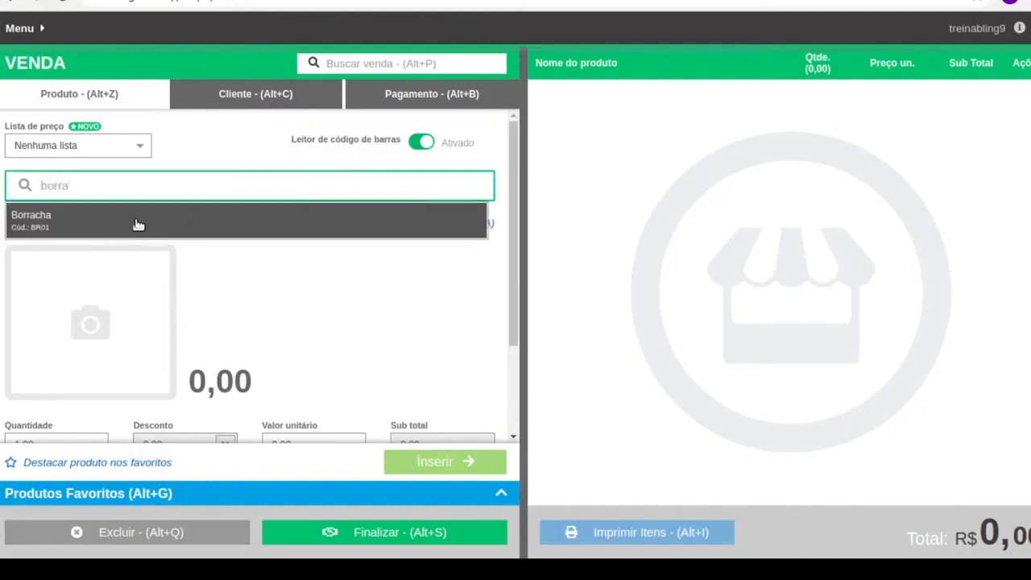
left_click(139, 225)
scroll(62, 426, "down", 1)
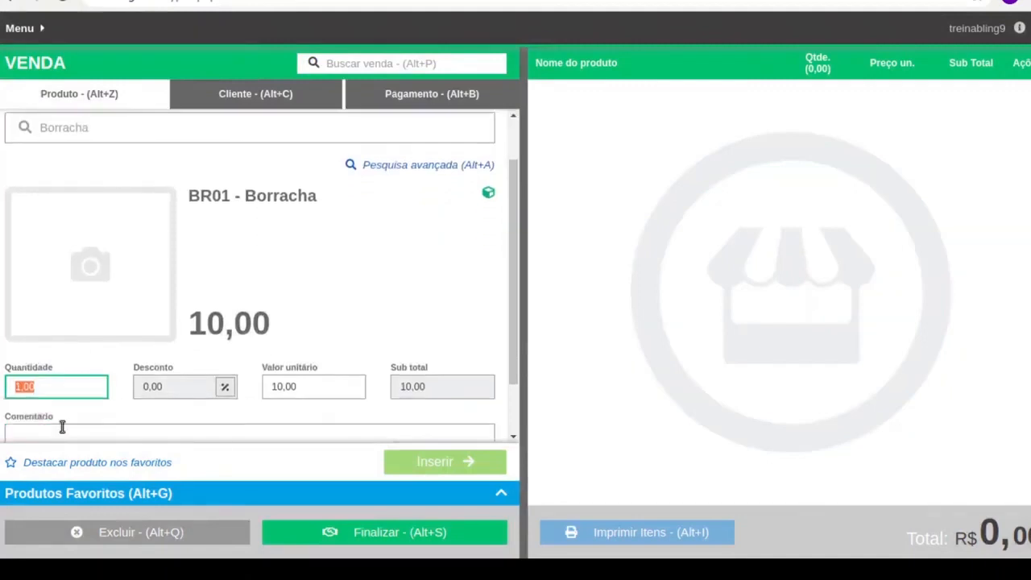
Try the product's Desconto in R$ and switch it back to percentage
left_click(171, 386)
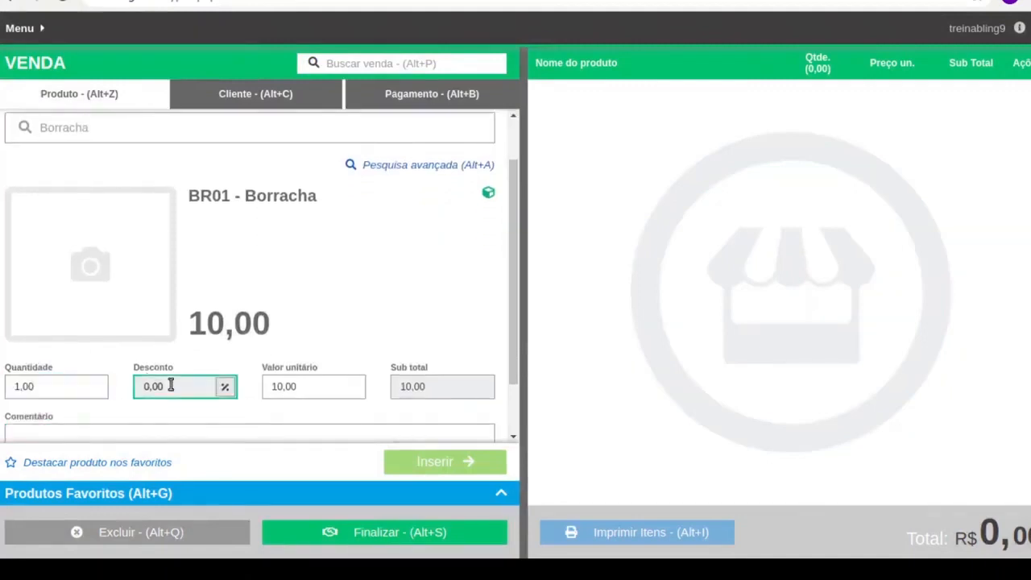
left_click(225, 388)
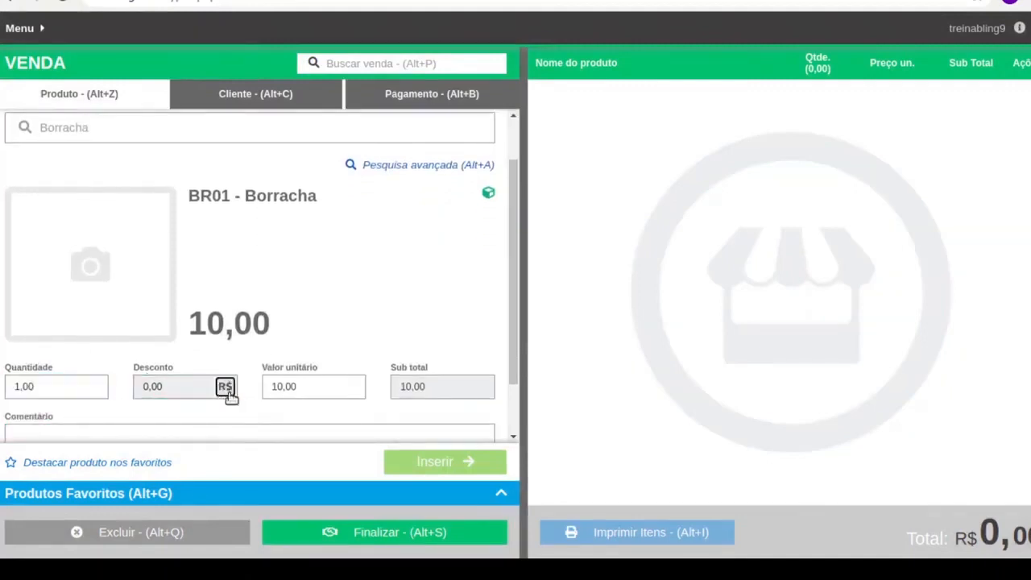
left_click(225, 389)
scroll(229, 306, "down", 2)
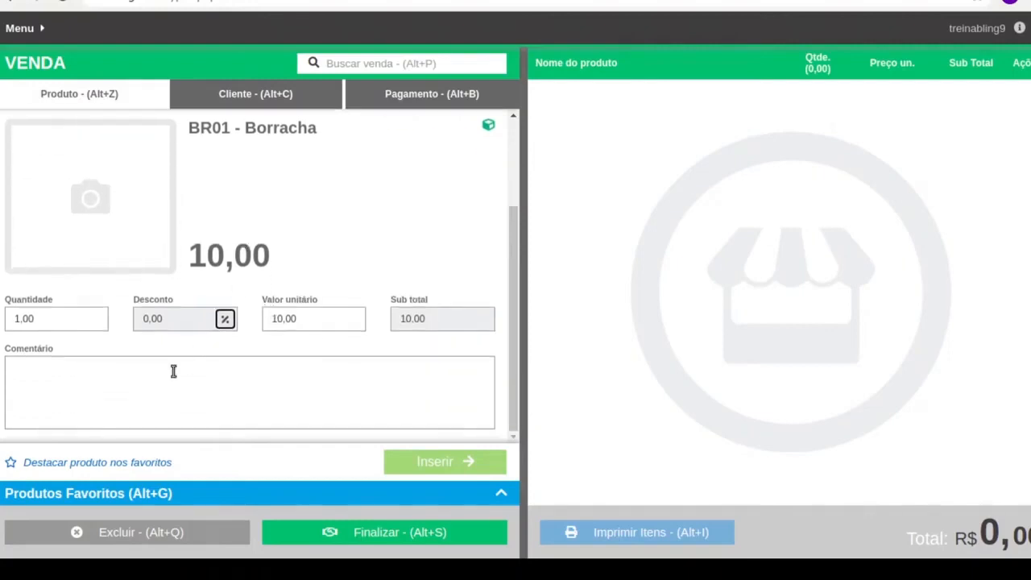
Review the Borracha entry and insert it into the sale with its default quantity and unit price
scroll(172, 370, "up", 3)
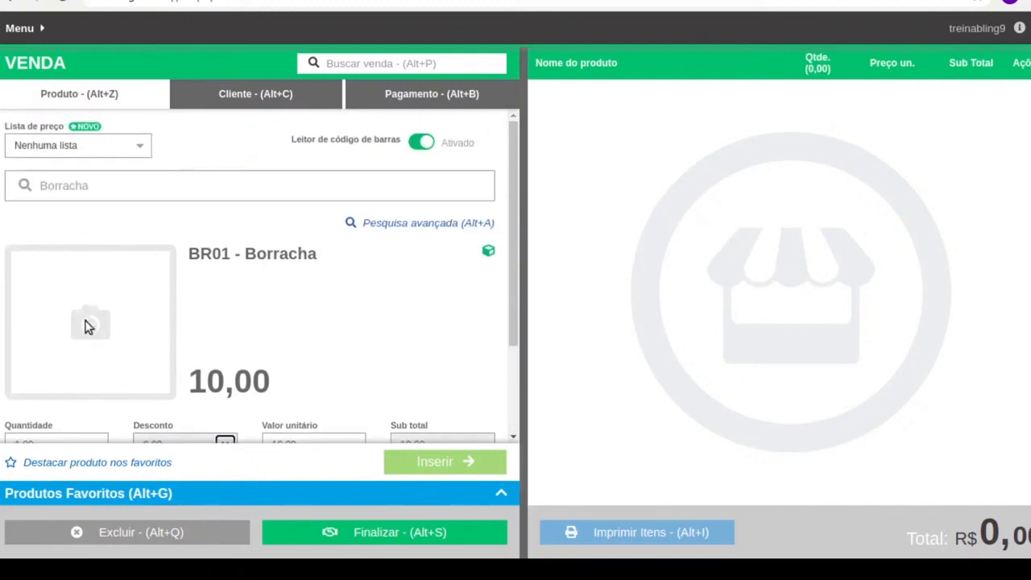
scroll(165, 326, "down", 2)
scroll(201, 359, "up", 3)
left_click_drag(295, 138, 379, 153)
scroll(375, 196, "down", 2)
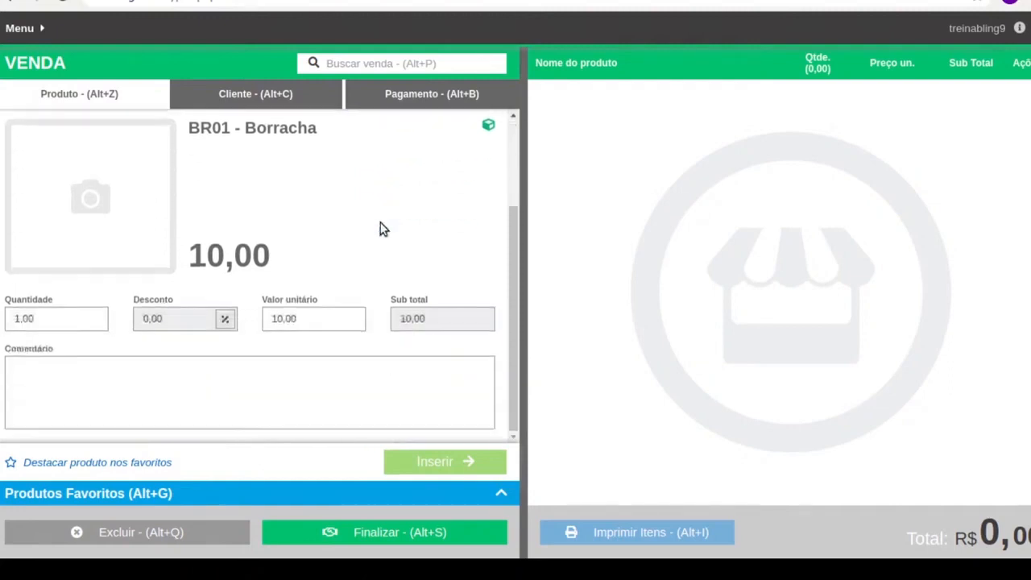
left_click(428, 467)
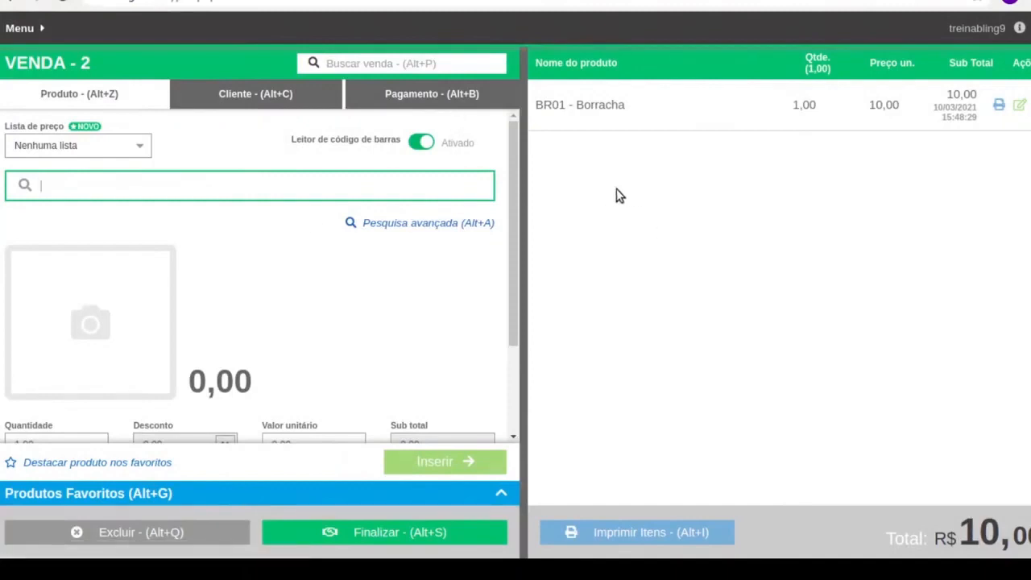
Check the open sale in the Pedidos de venda list and return to the Frente de Caixa sale
left_click(41, 31)
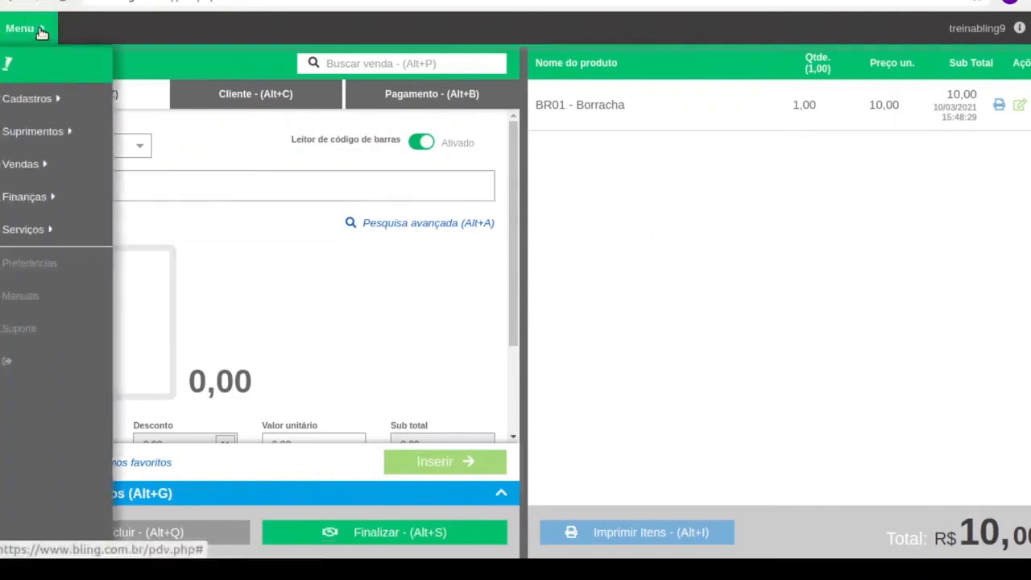
left_click(41, 164)
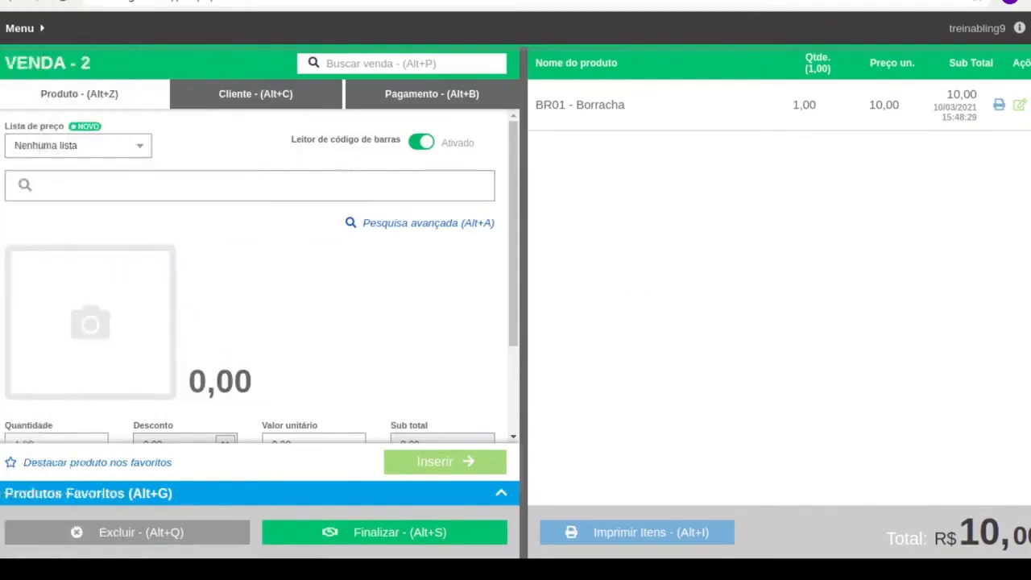
left_click(306, 1)
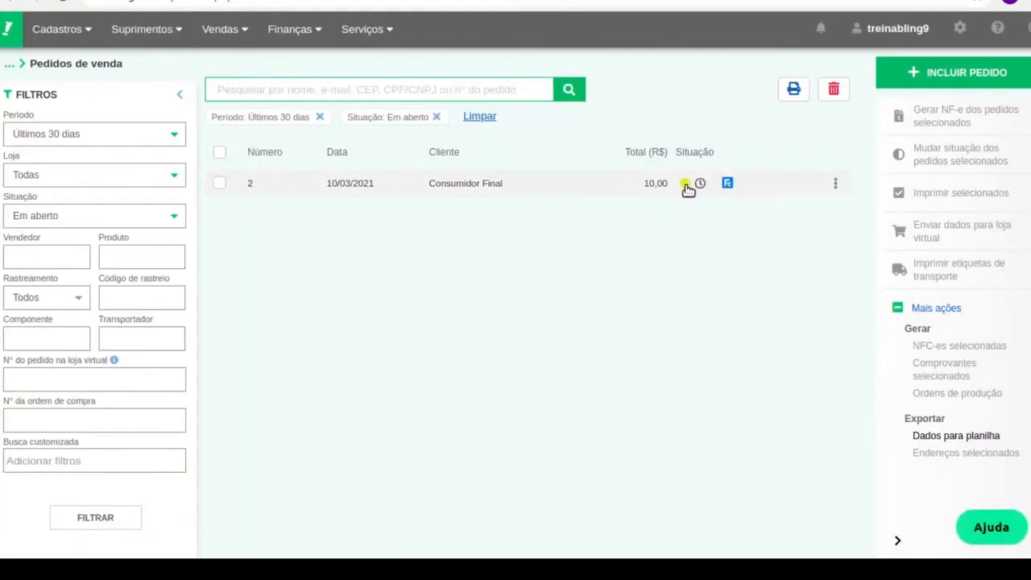
left_click(729, 187)
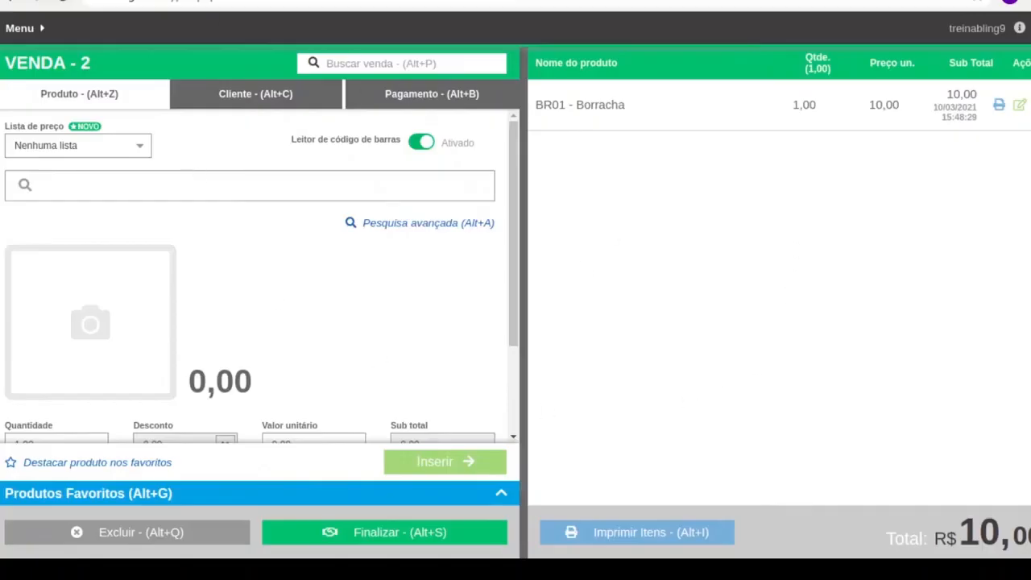
left_click(113, 1)
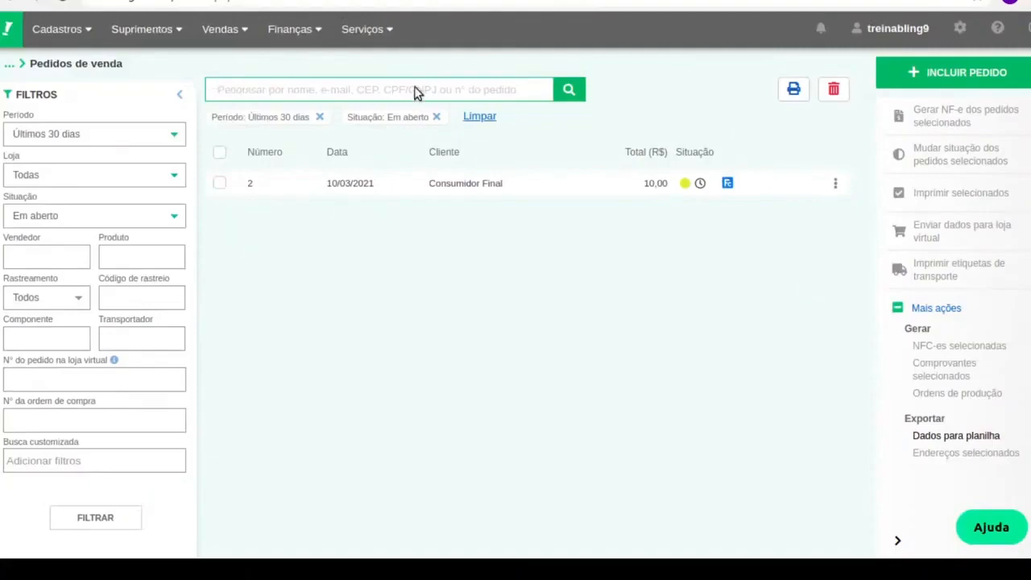
left_click(129, 1)
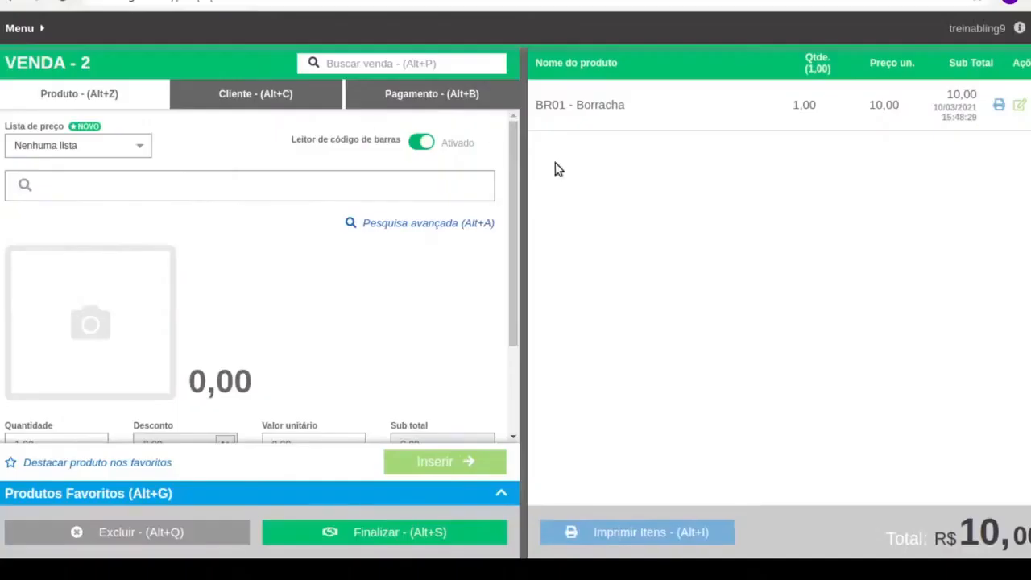
Examine the sale's customer data for Consumidor Final, including the fields under Opções avançadas
left_click(134, 189)
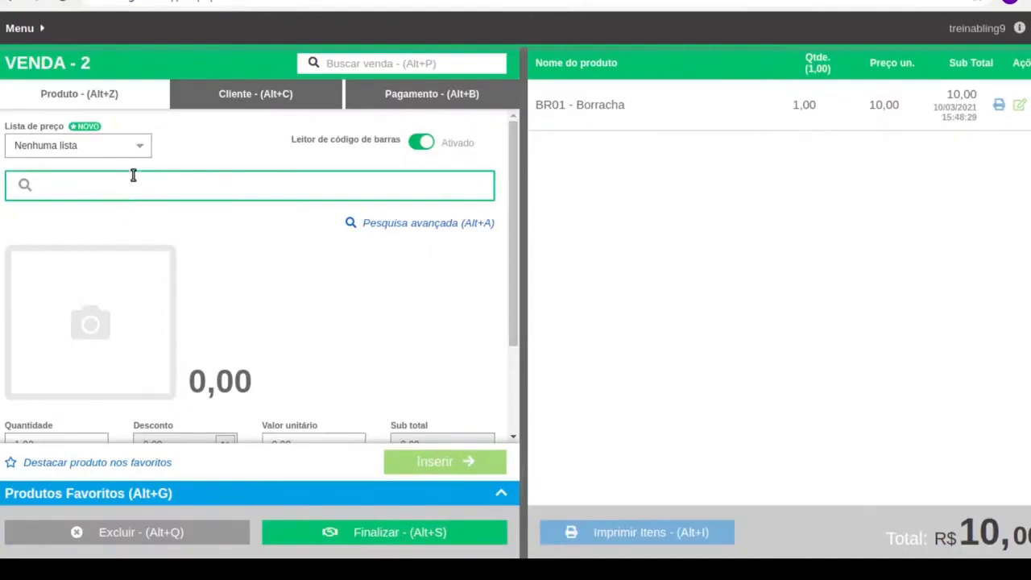
left_click(252, 95)
left_click_drag(102, 167, 8, 165)
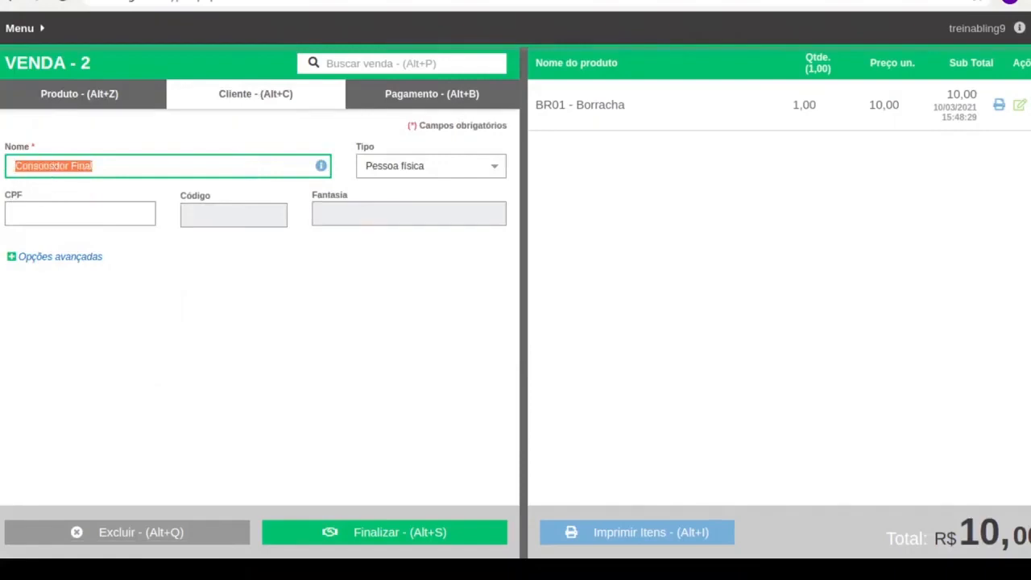
left_click(72, 259)
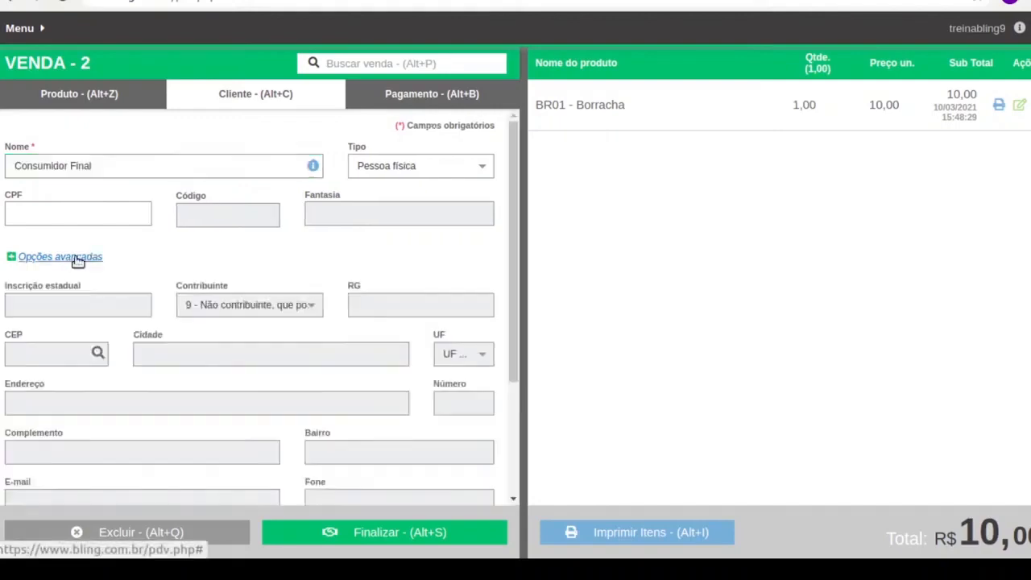
scroll(152, 293, "down", 1)
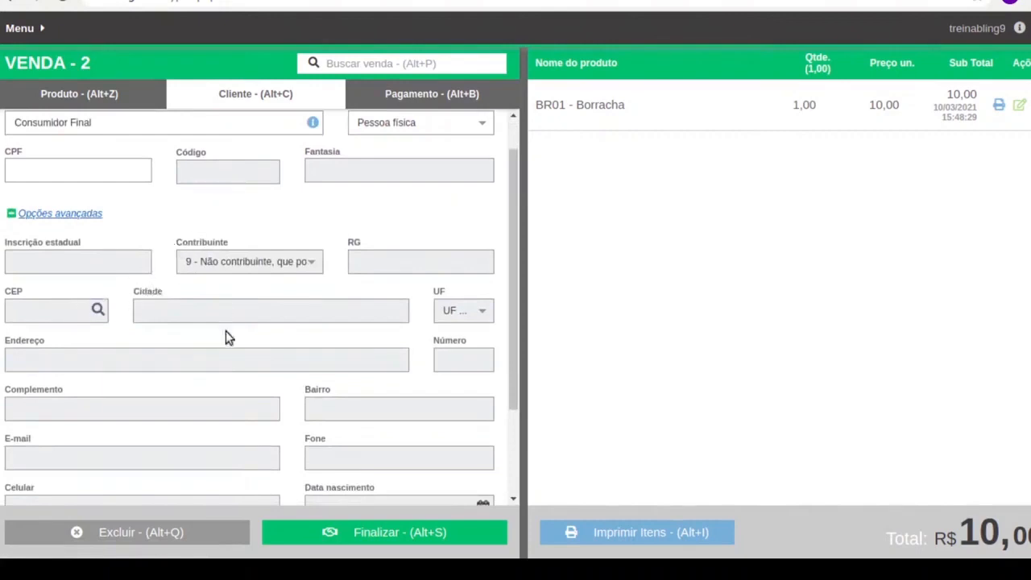
scroll(218, 342, "down", 3)
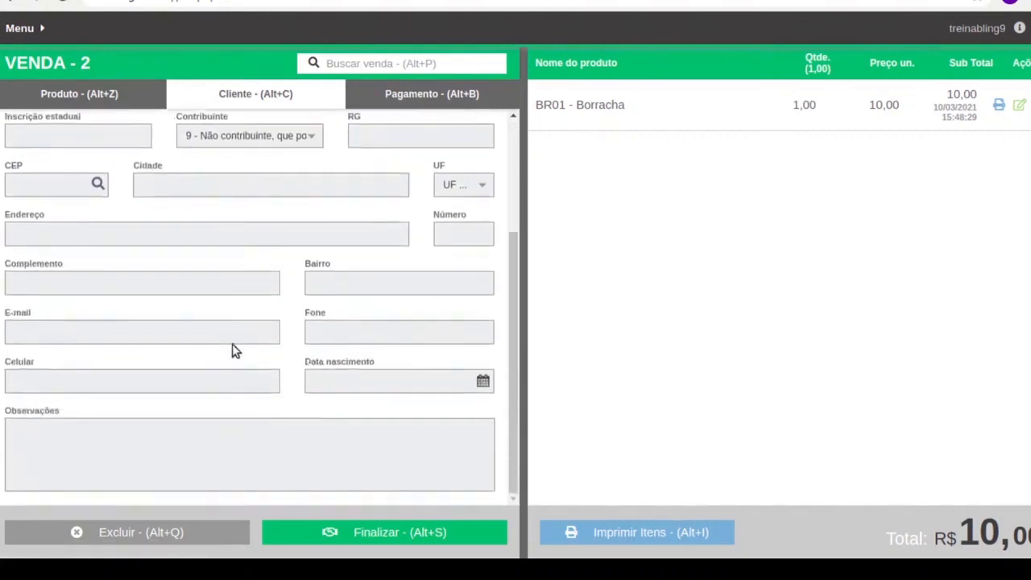
scroll(233, 349, "up", 4)
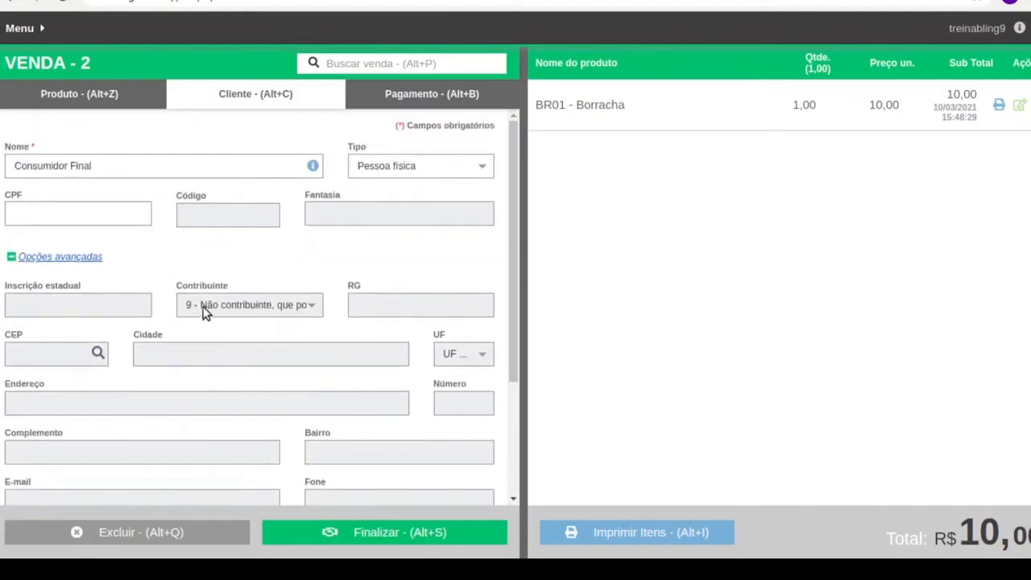
left_click(86, 260)
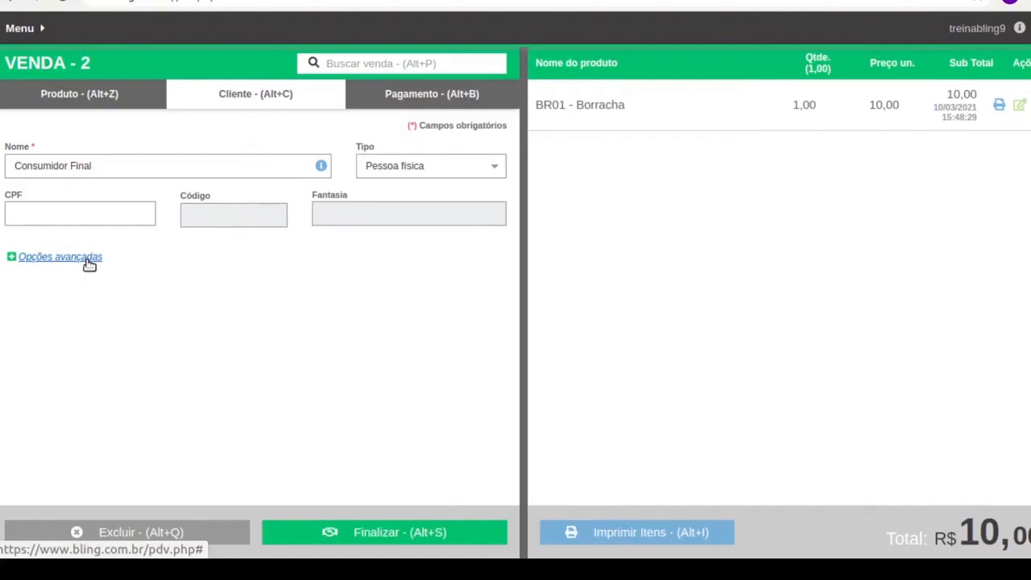
Enter 20,00 as the Total recebido em dinheiro in the sale's payment details and check the Dinheiro payment form
left_click(439, 94)
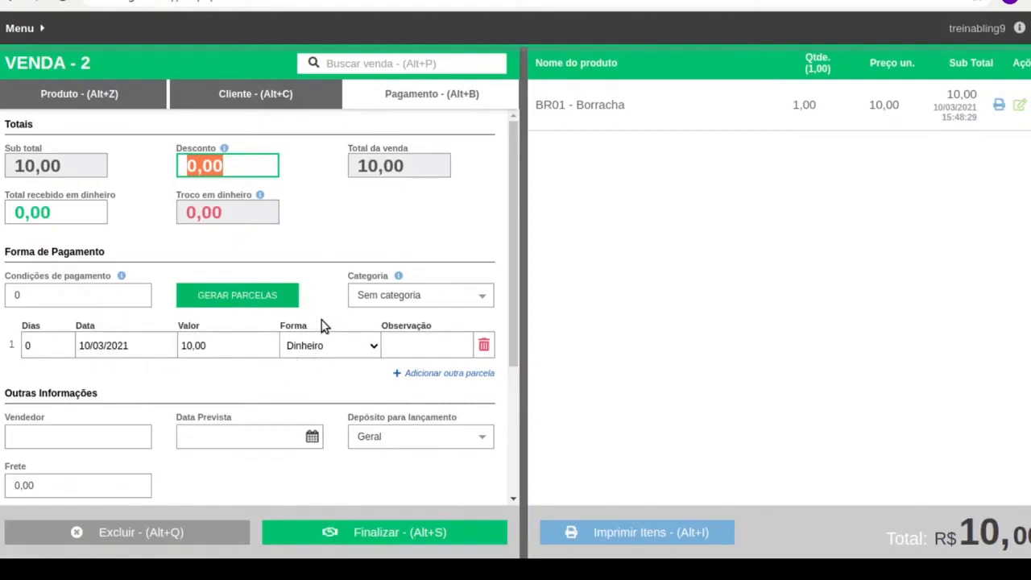
left_click(71, 208)
type("20")
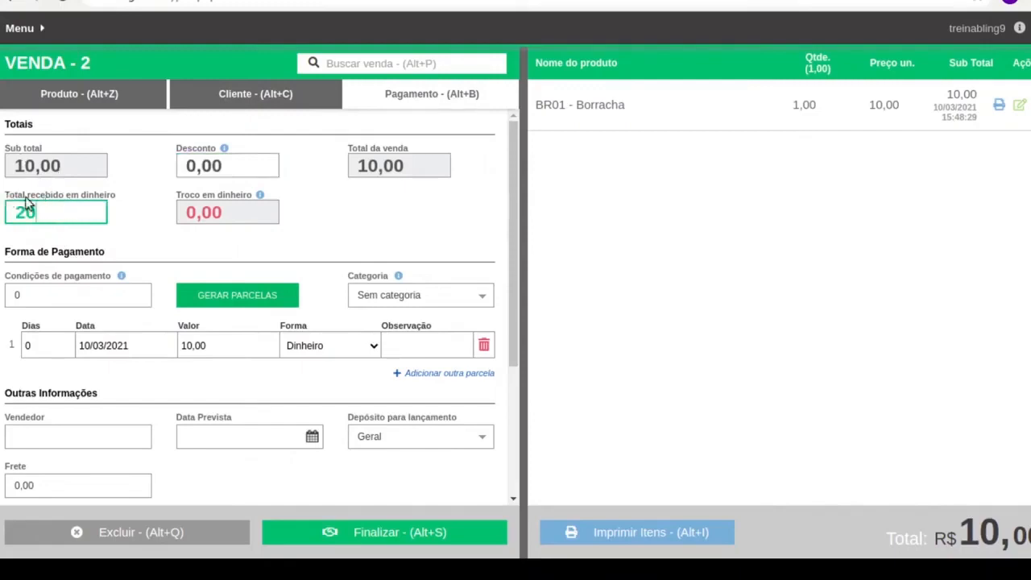
key("Tab")
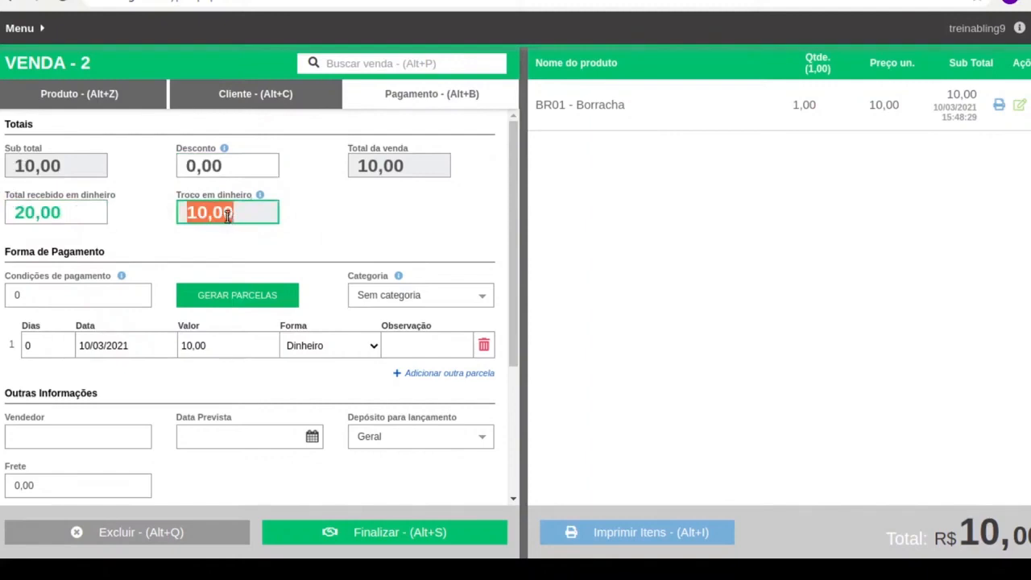
left_click(331, 352)
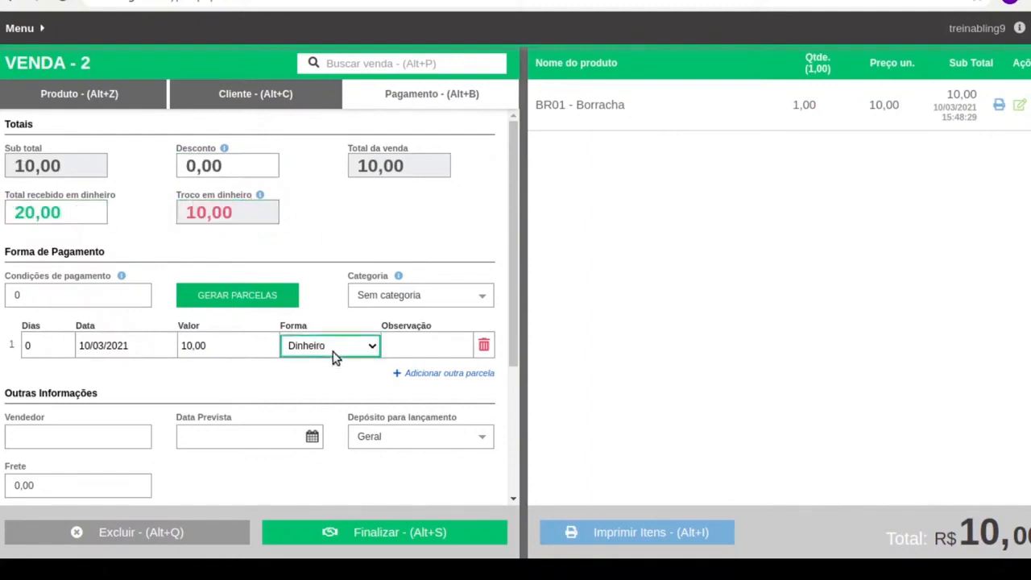
left_click(333, 351)
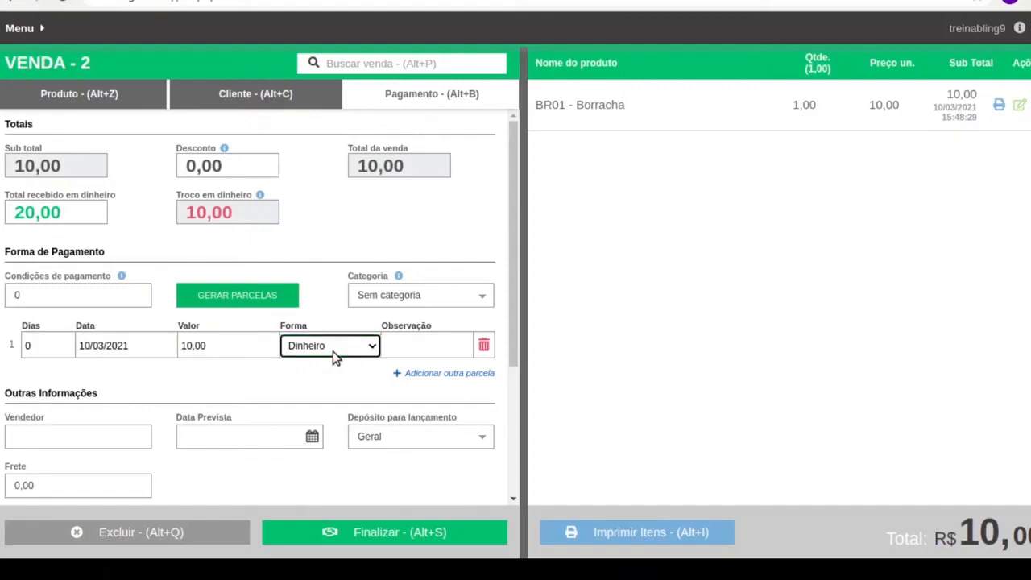
Clear the Total recebido em dinheiro amount
left_click(60, 213)
key("BackSpace")
left_click(426, 214)
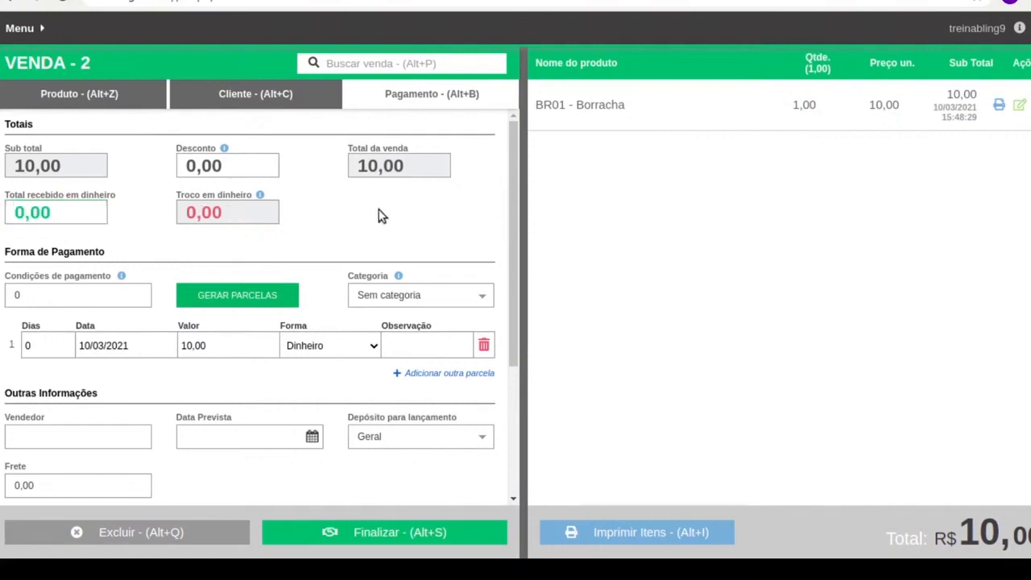
Change the single installment's payment form to Cartão de Crédito
left_click(334, 343)
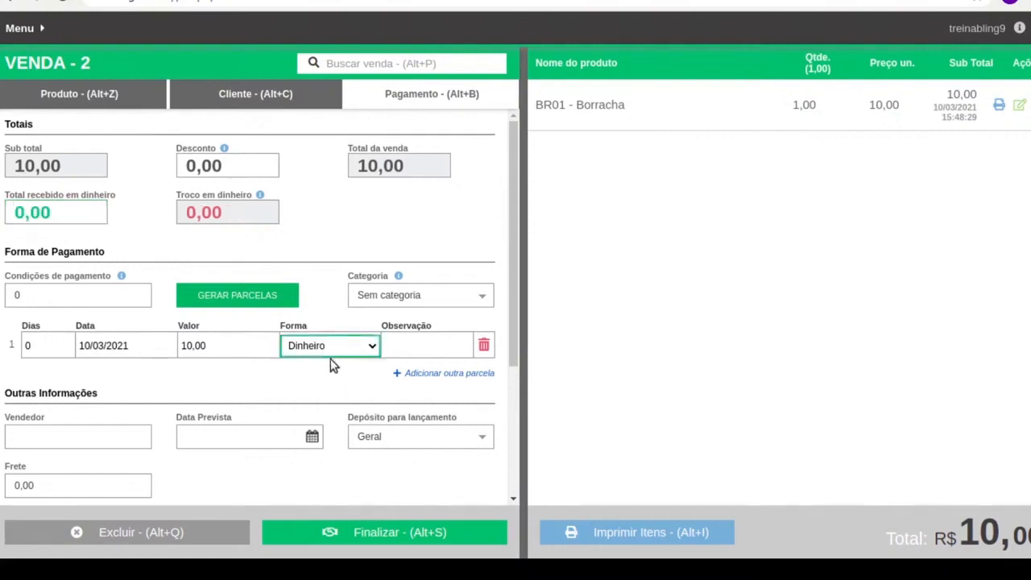
left_click(319, 377)
left_click(281, 372)
Generate installments with payment condition 0 30 and set only the second one to Cartão de Crédito
left_click(17, 295)
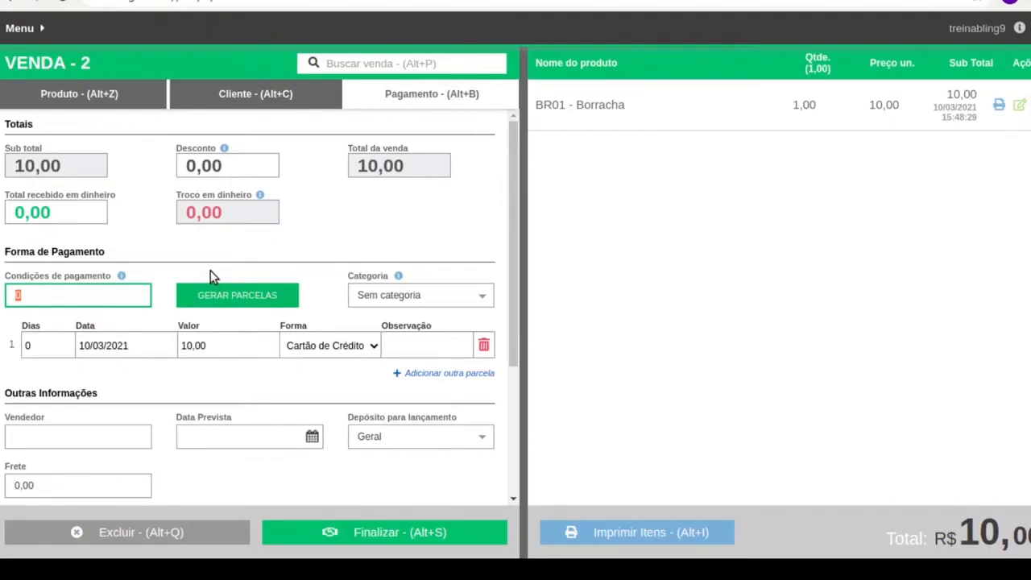
type("0 30")
left_click(224, 304)
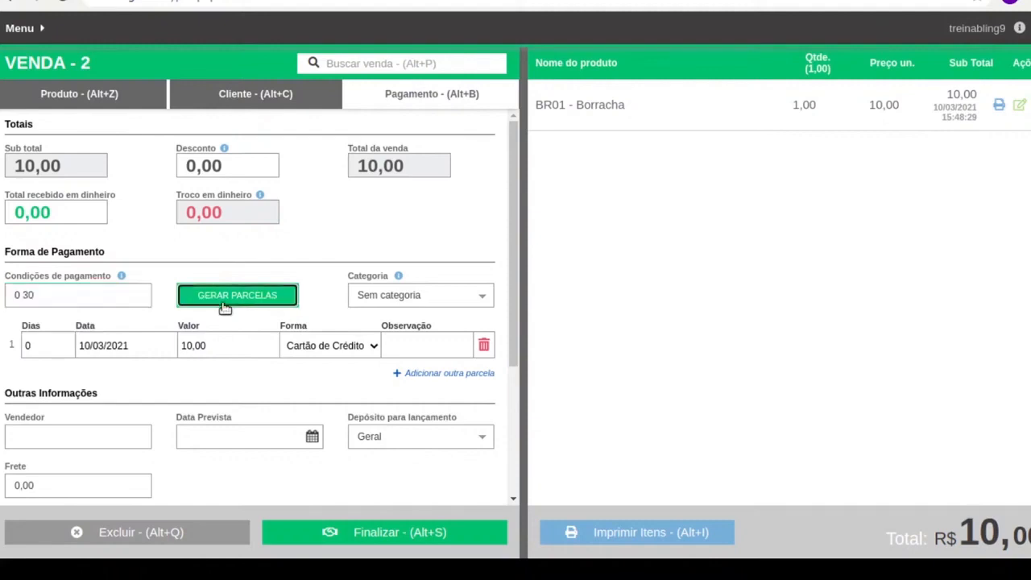
left_click(312, 377)
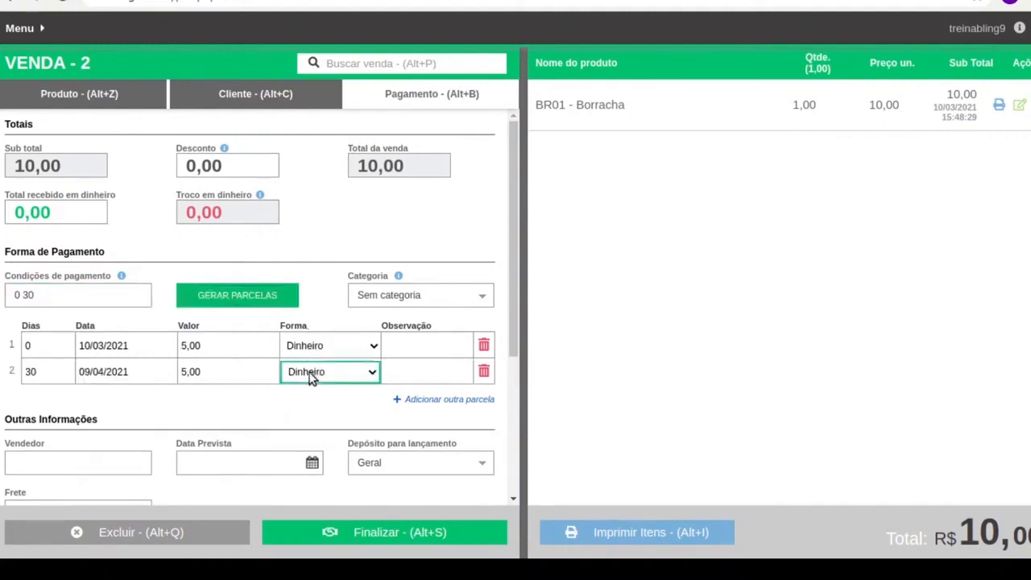
left_click(304, 436)
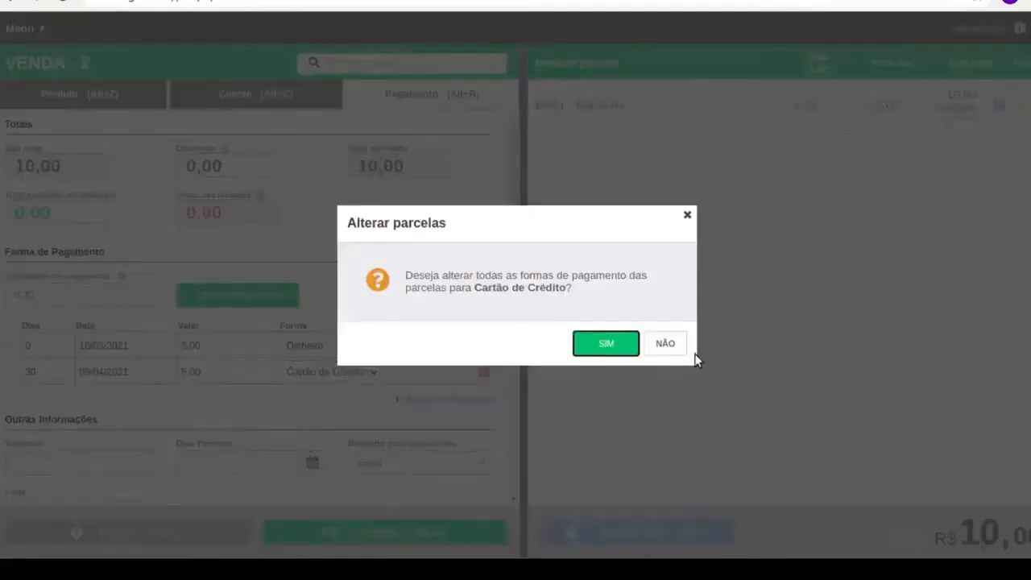
left_click(675, 346)
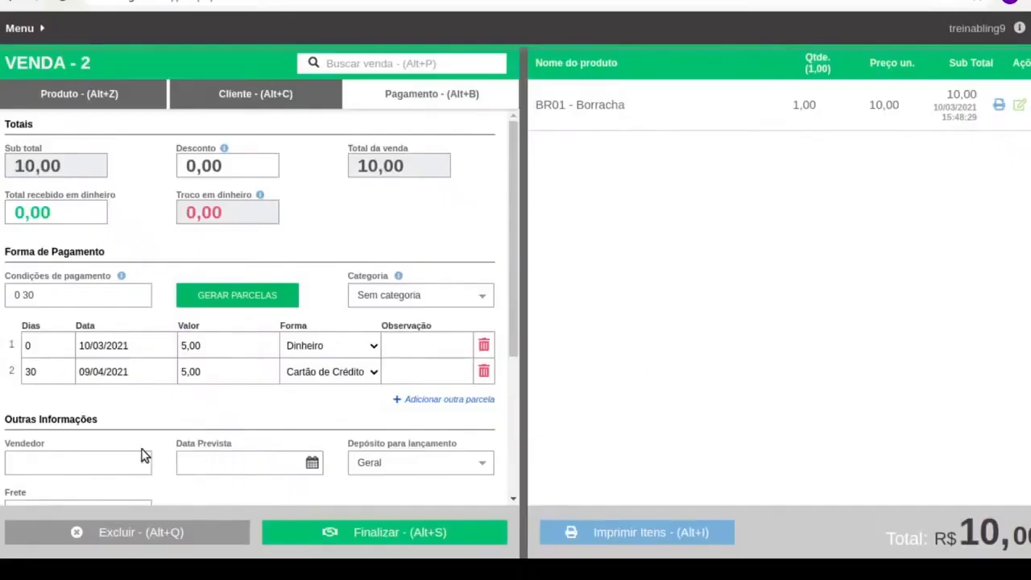
Generate installments with payment condition 2x and apply Cartão de Crédito to all of them
left_click(40, 294)
type("2x")
left_click(242, 295)
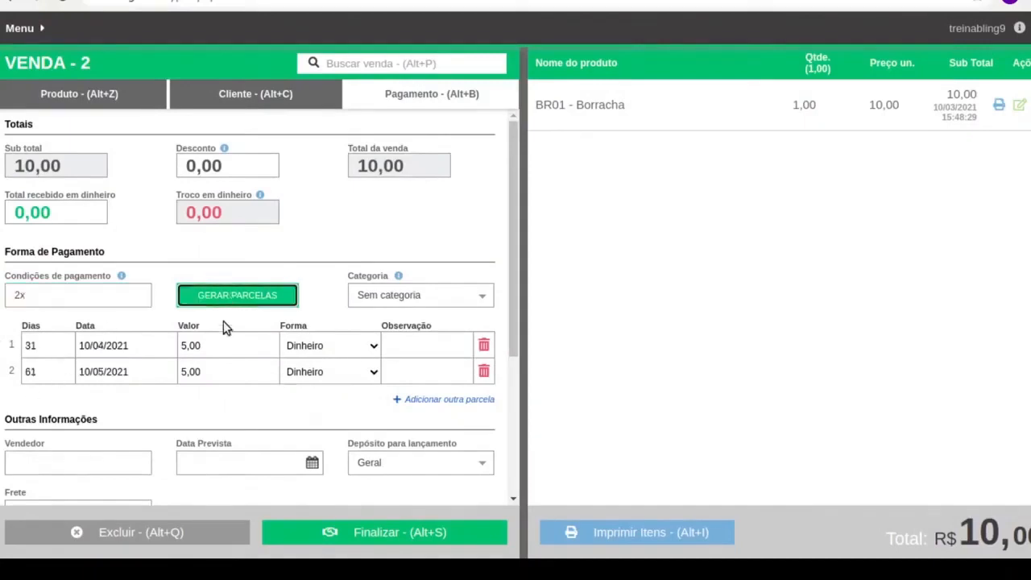
left_click(294, 345)
left_click(318, 367)
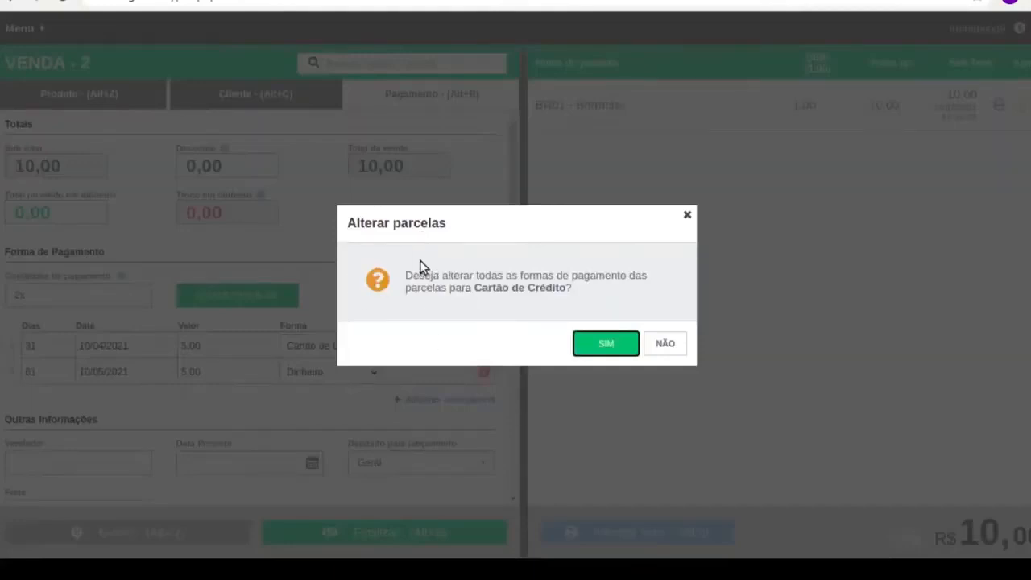
left_click(582, 347)
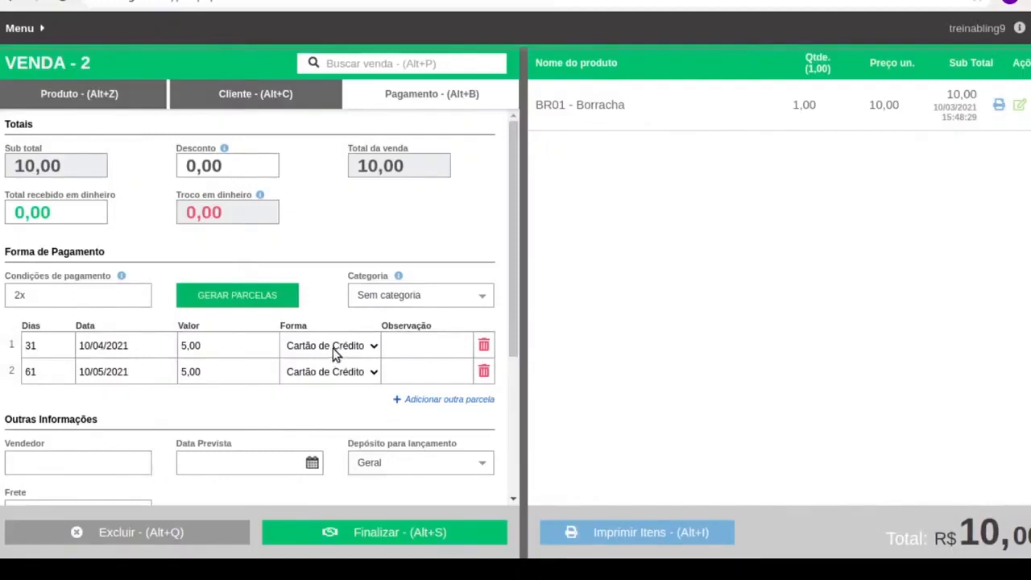
Set the payment condition back to 0 and regenerate the installments
left_click_drag(74, 294, 12, 297)
type("0")
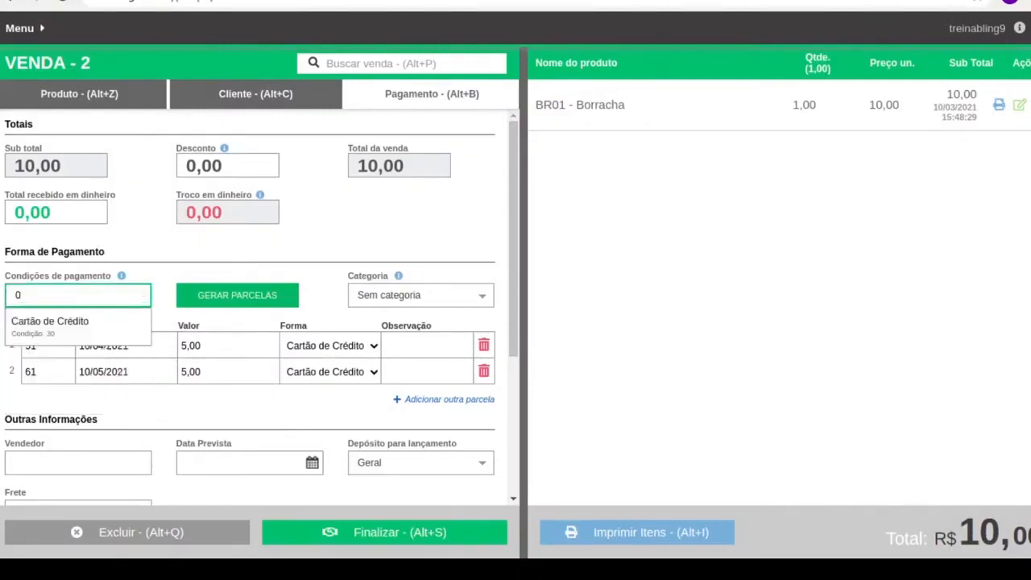
left_click(253, 295)
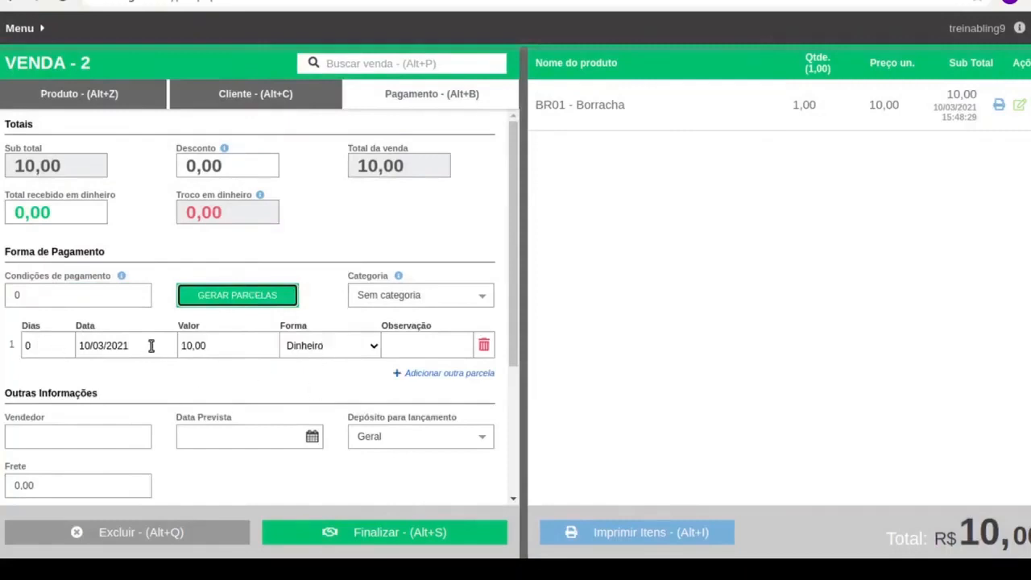
Try selecting the registered seller as the sale's Vendedor and clear the field again
scroll(96, 392, "down", 1)
left_click(62, 387)
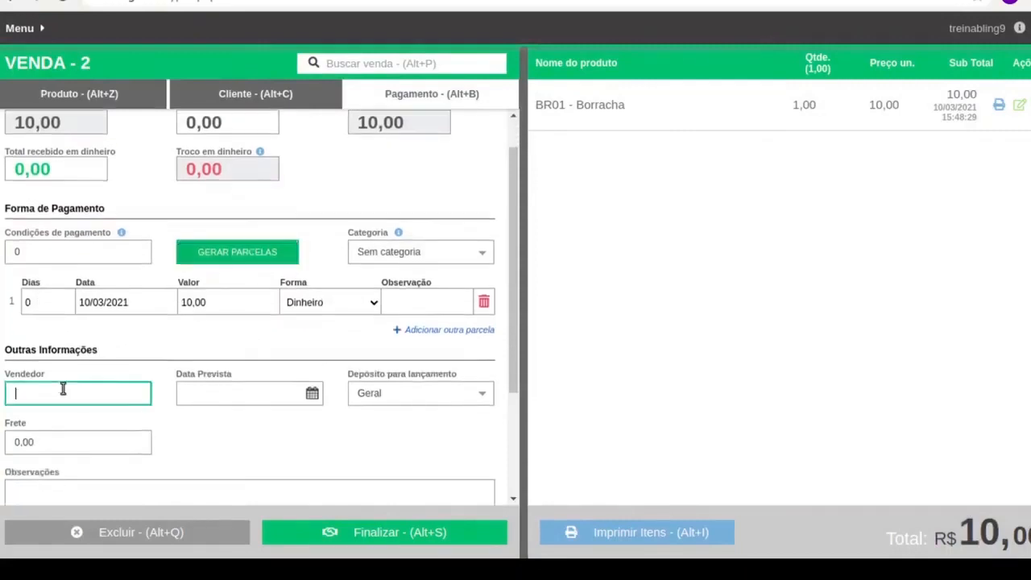
type("bru")
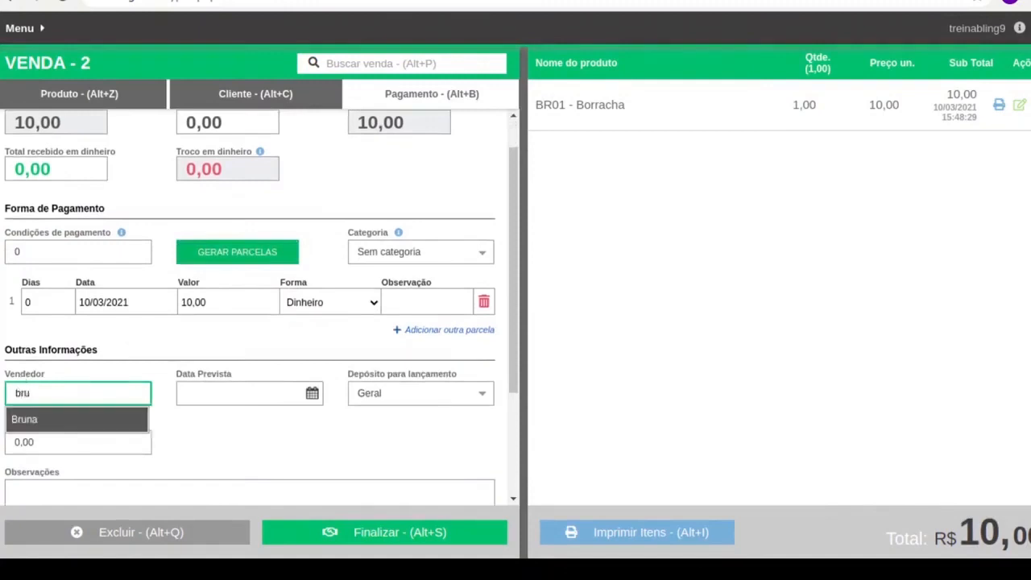
left_click(46, 433)
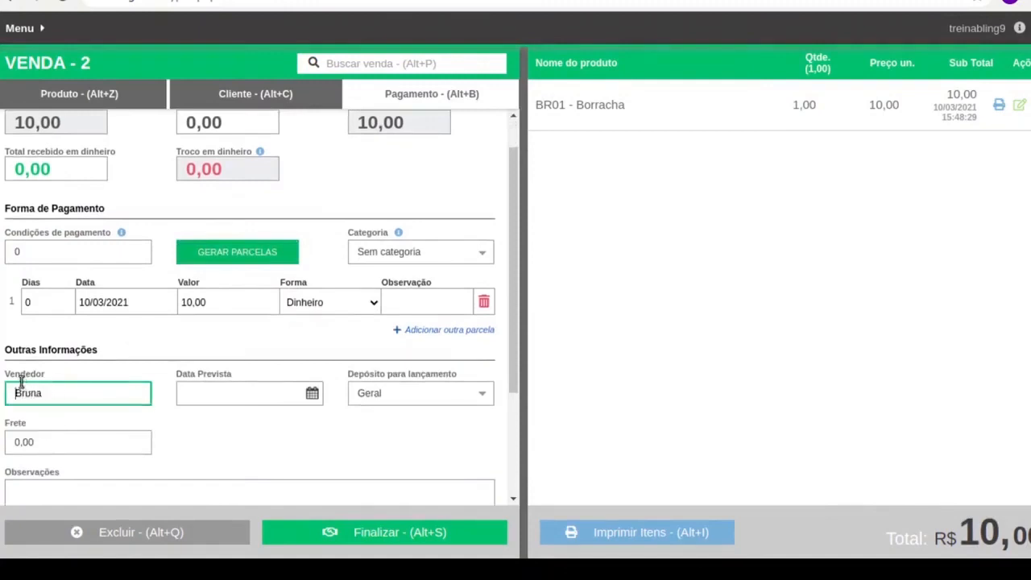
double_click(48, 398)
key("BackSpace")
left_click(178, 426)
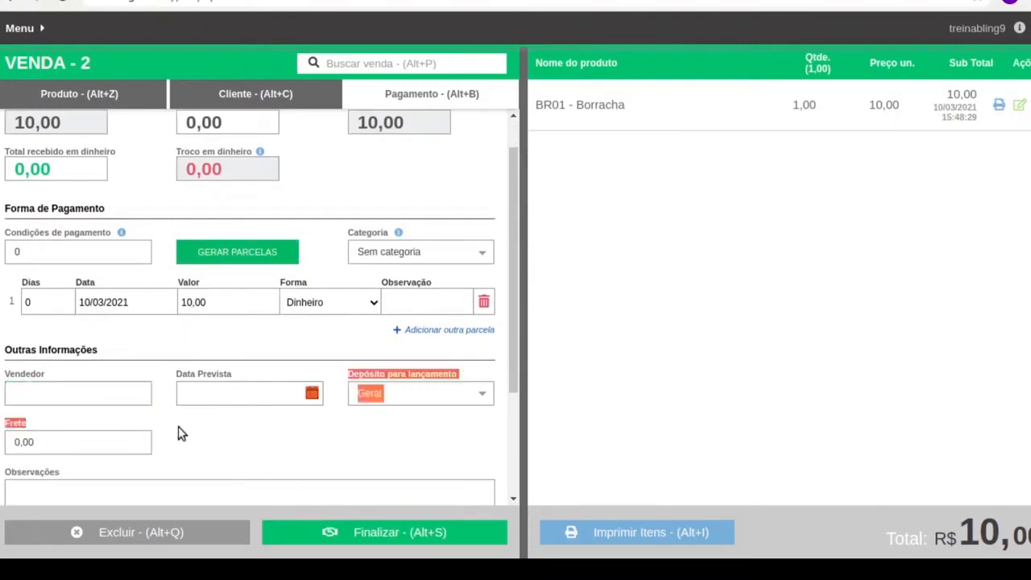
scroll(500, 397, "up", 1)
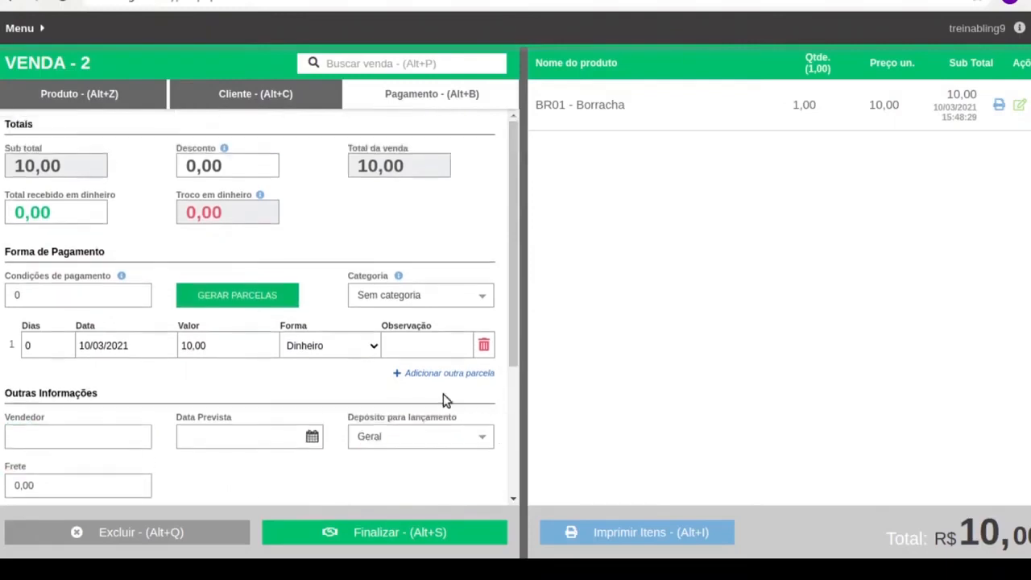
Finalize sale 2 to bring up its summary and try the closing options Gerar NFC-e, Imprimir Comprovante Não Fiscal and Enviar Pré-venda
left_click(407, 533)
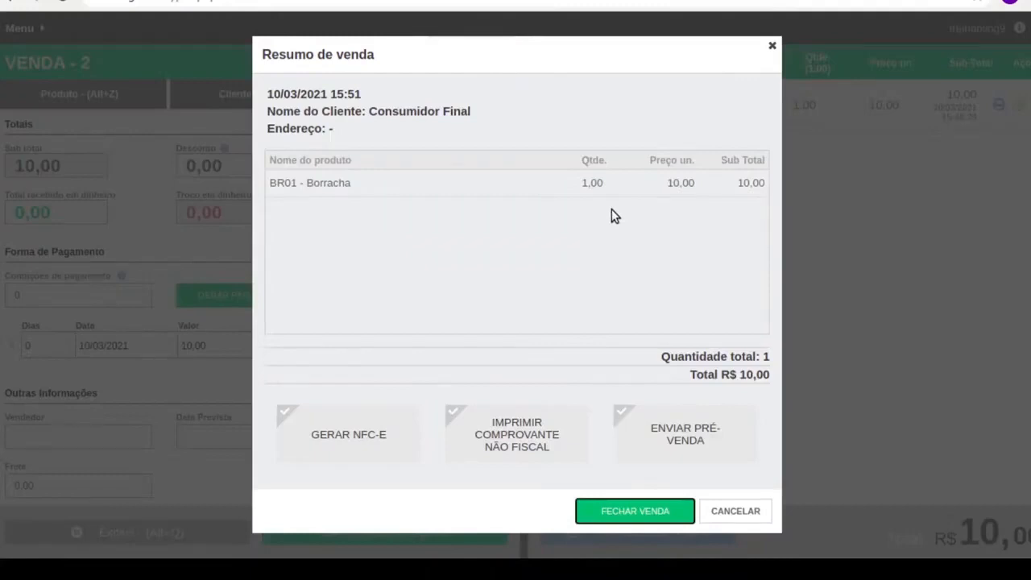
left_click(310, 424)
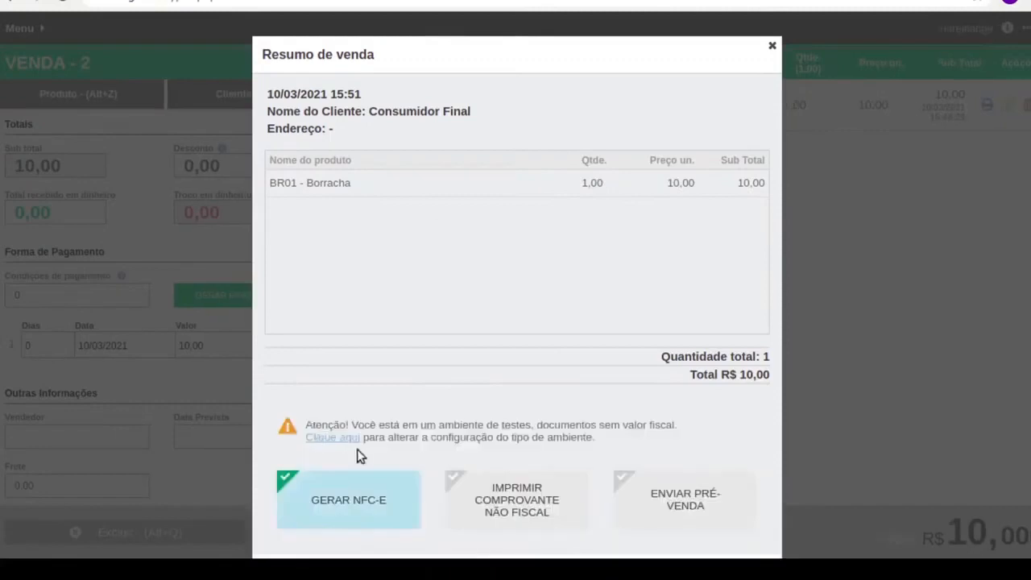
scroll(360, 456, "down", 1)
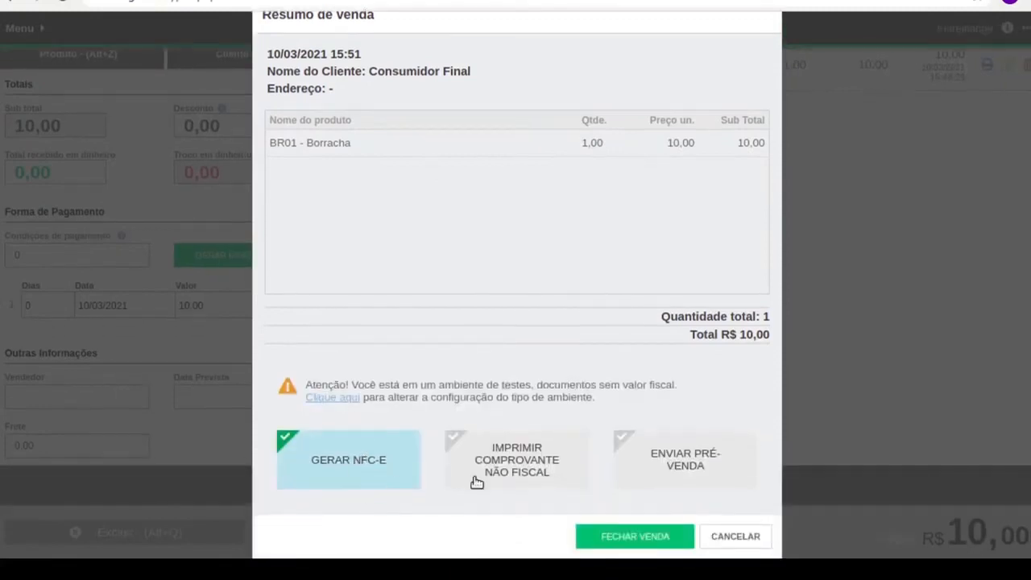
left_click(511, 472)
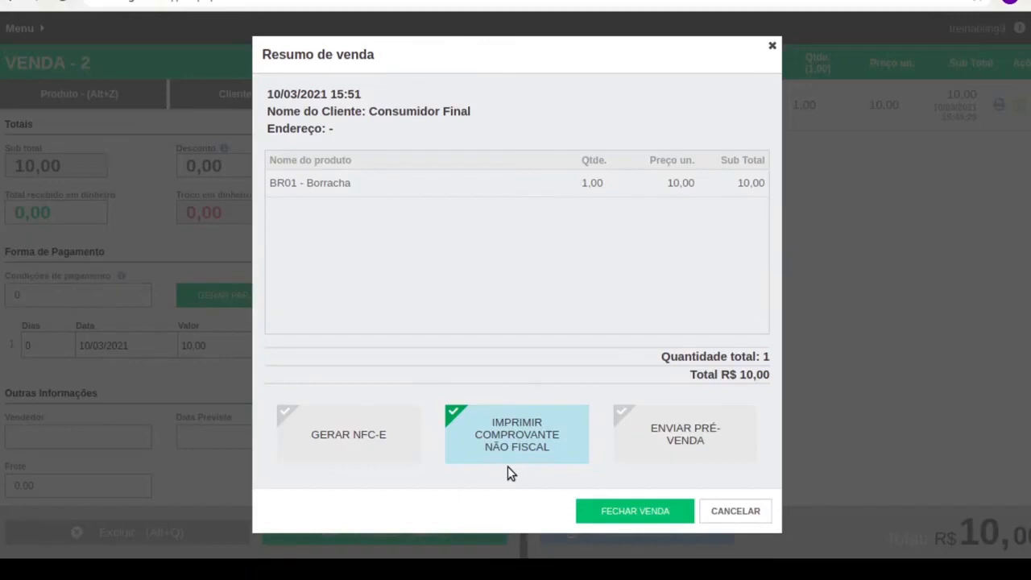
left_click(649, 437)
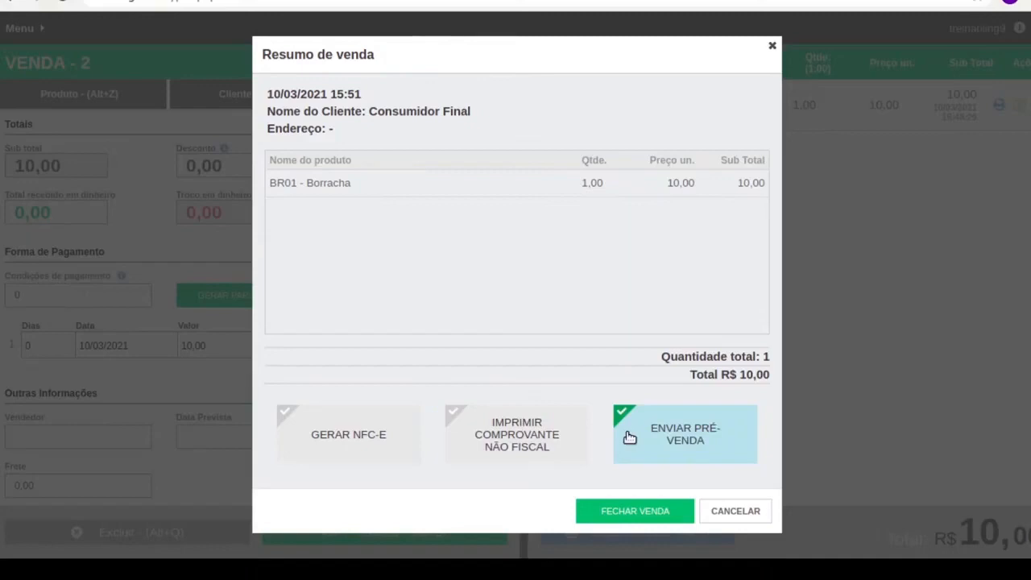
left_click(369, 433)
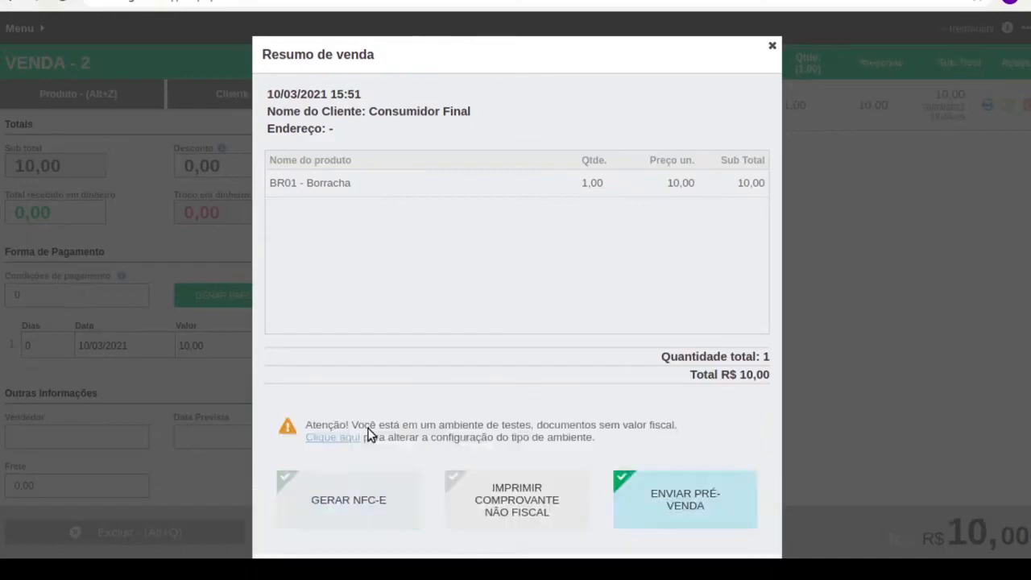
scroll(374, 424, "down", 1)
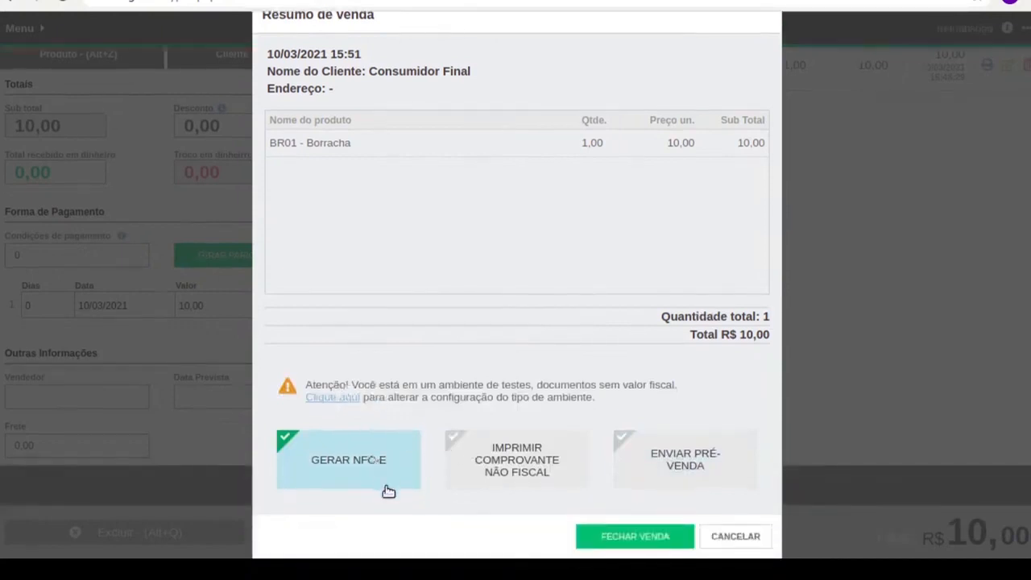
left_click(462, 479)
scroll(464, 481, "up", 1)
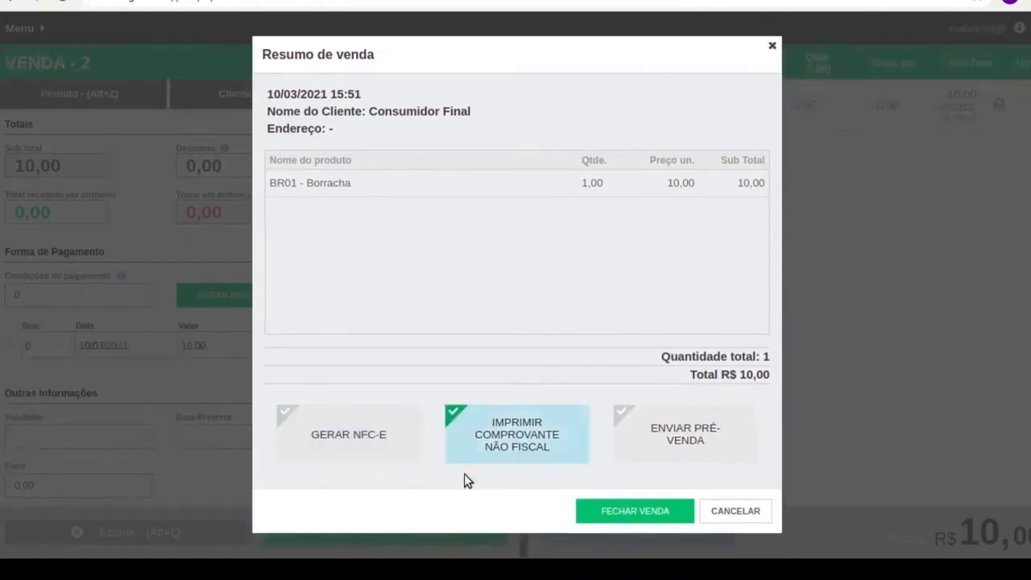
Close the Borracha sale with the Gerar NFC-e option and dismiss the NFC-e sending dialog
left_click(373, 432)
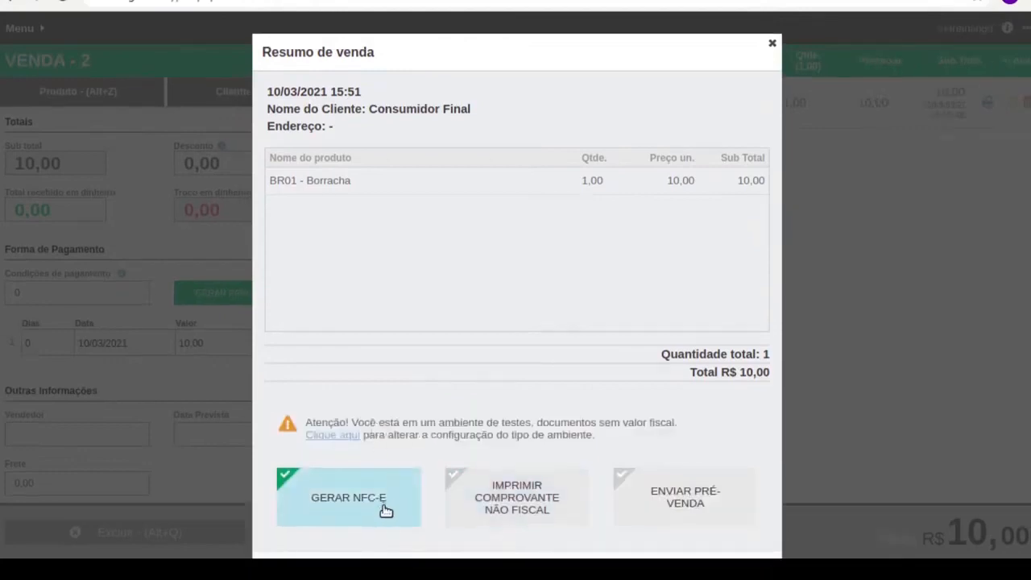
scroll(387, 510, "down", 1)
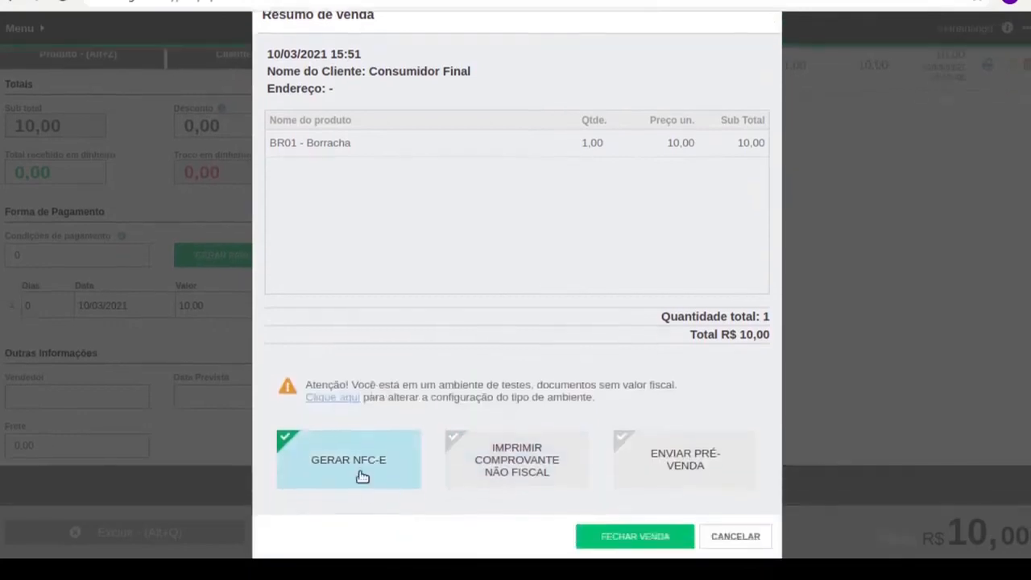
left_click(606, 537)
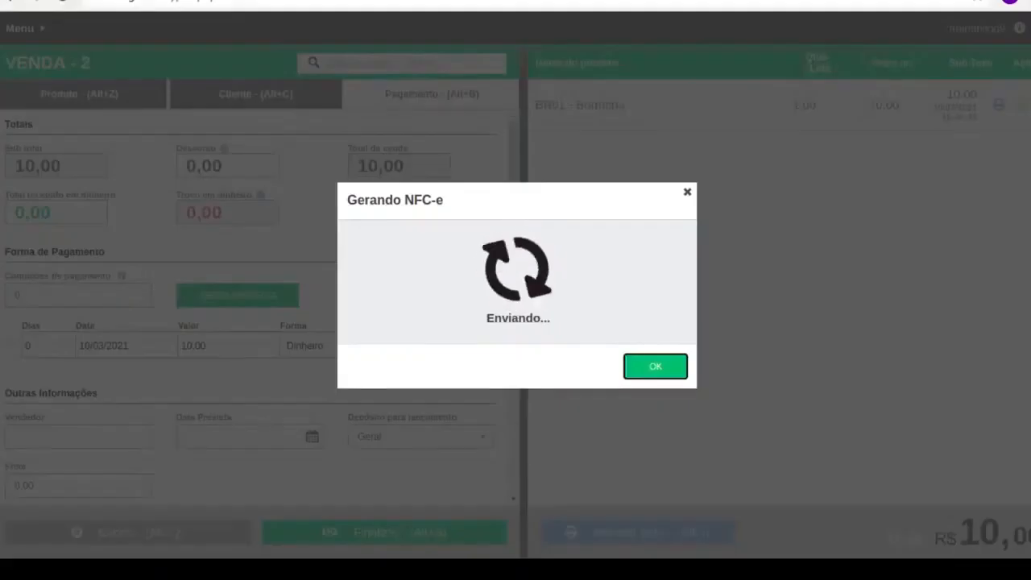
left_click_drag(456, 353, 572, 355)
left_click(570, 355)
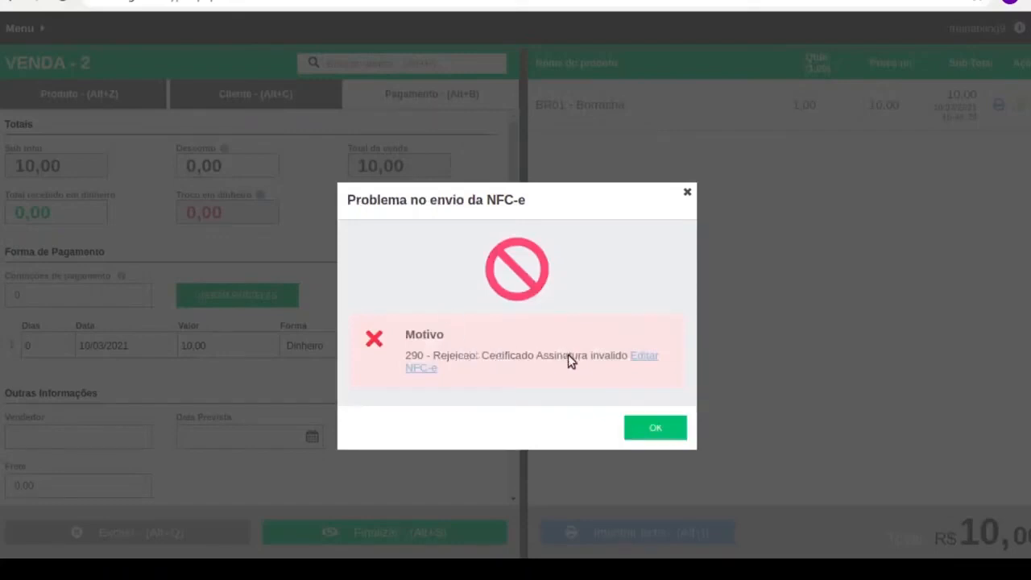
left_click(655, 429)
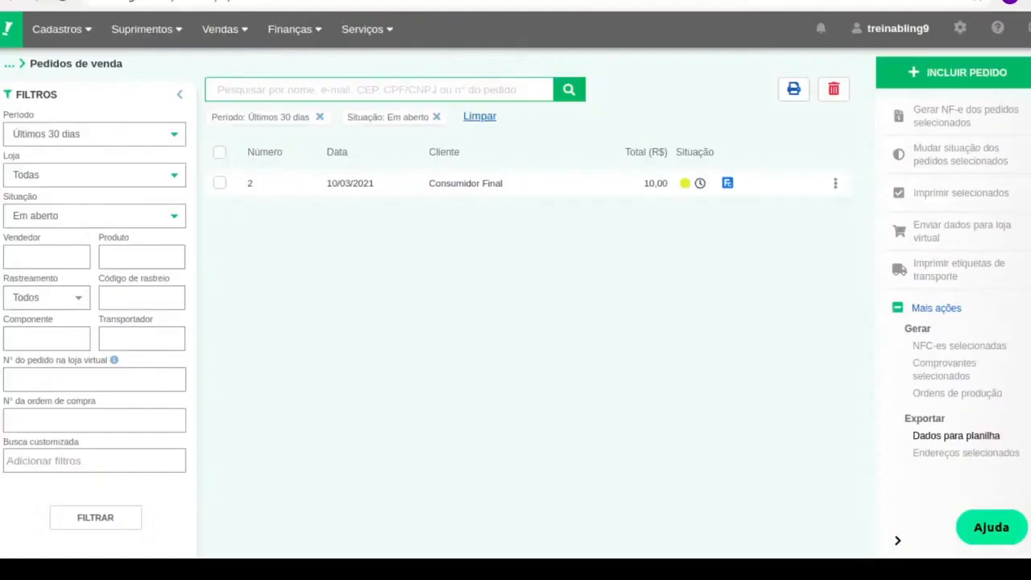
Refresh the Pedidos de venda list, remove its Em aberto status filter and select order 2
left_click(569, 89)
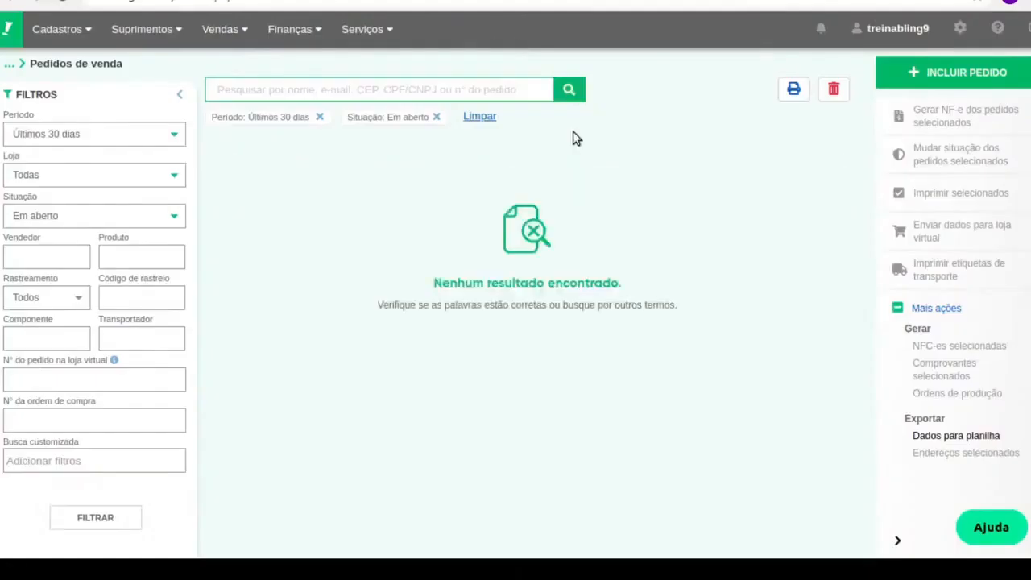
left_click(437, 117)
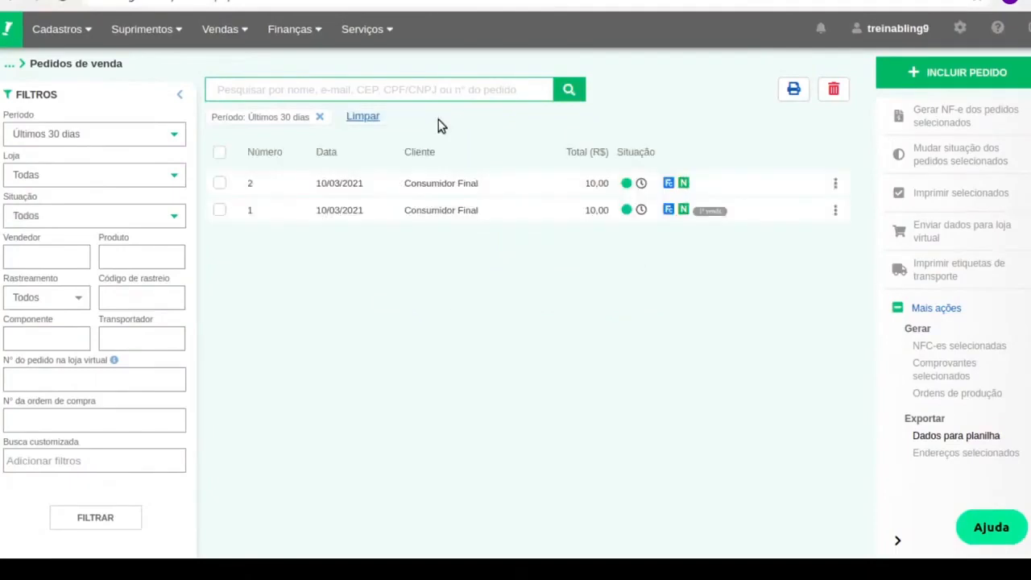
left_click(224, 185)
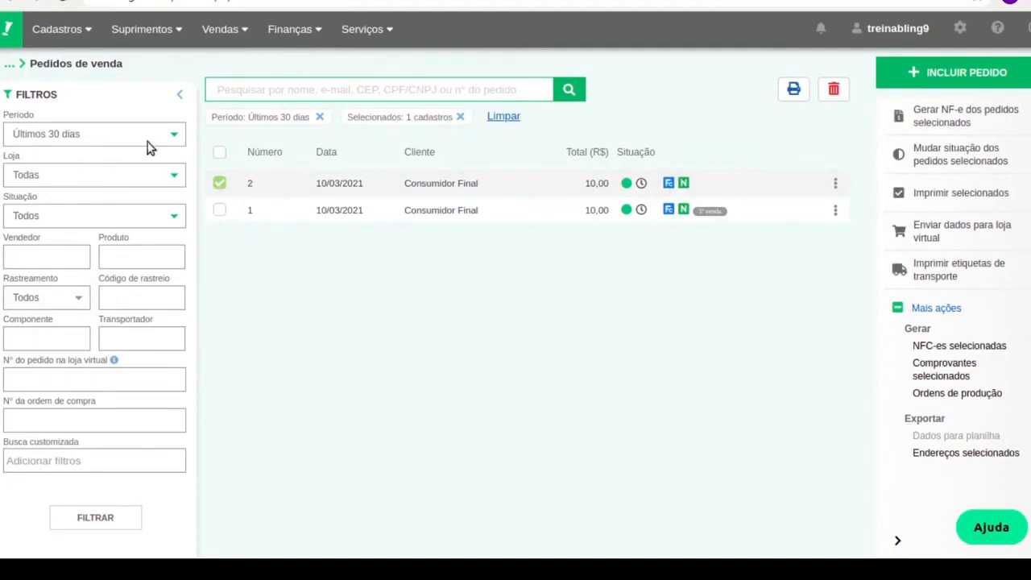
In the Nota fiscal de consumidor eletrônica (NFC-e) list, post both the stock and the accounts of invoice 000002
left_click(226, 44)
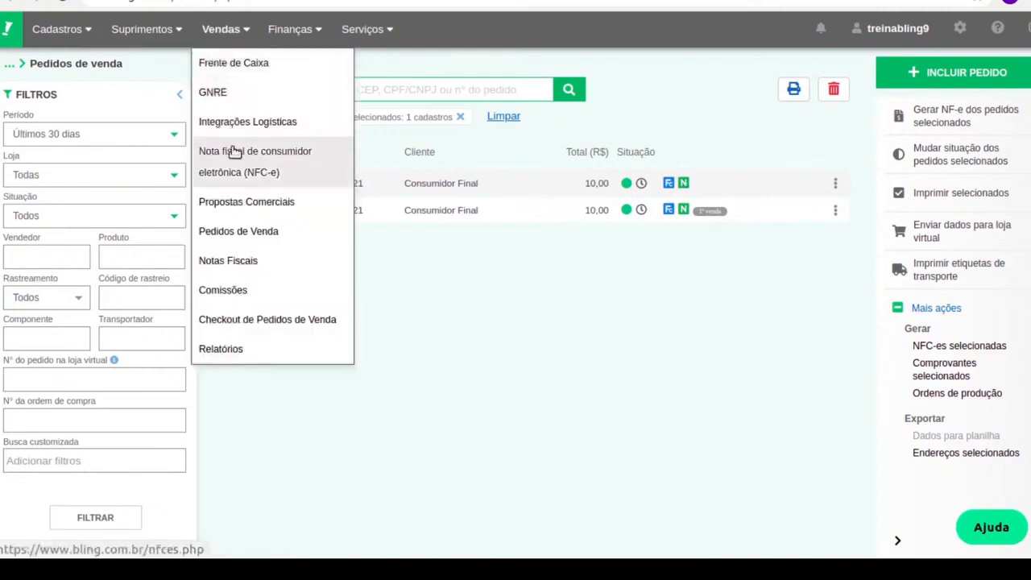
left_click(286, 170)
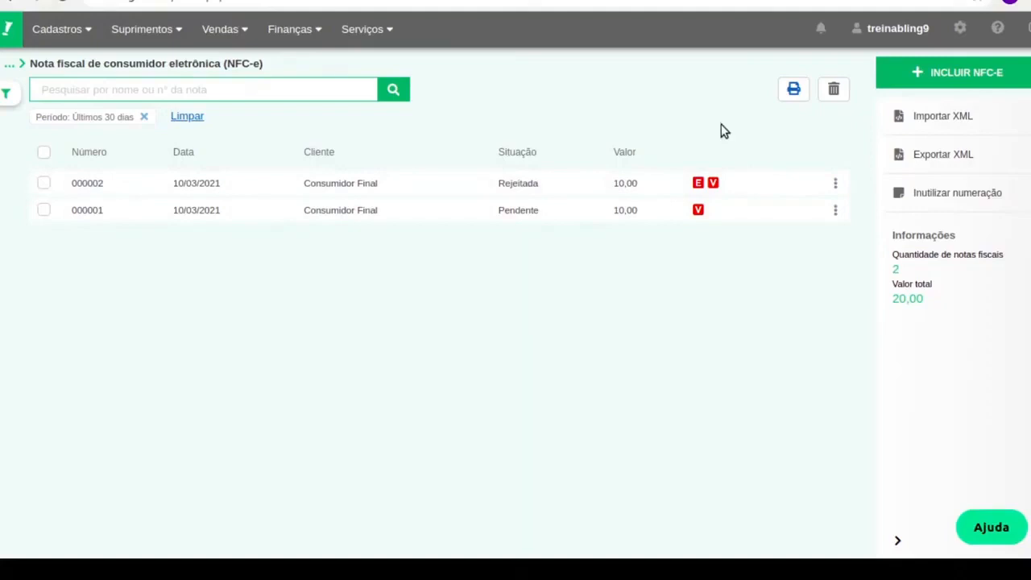
left_click(835, 186)
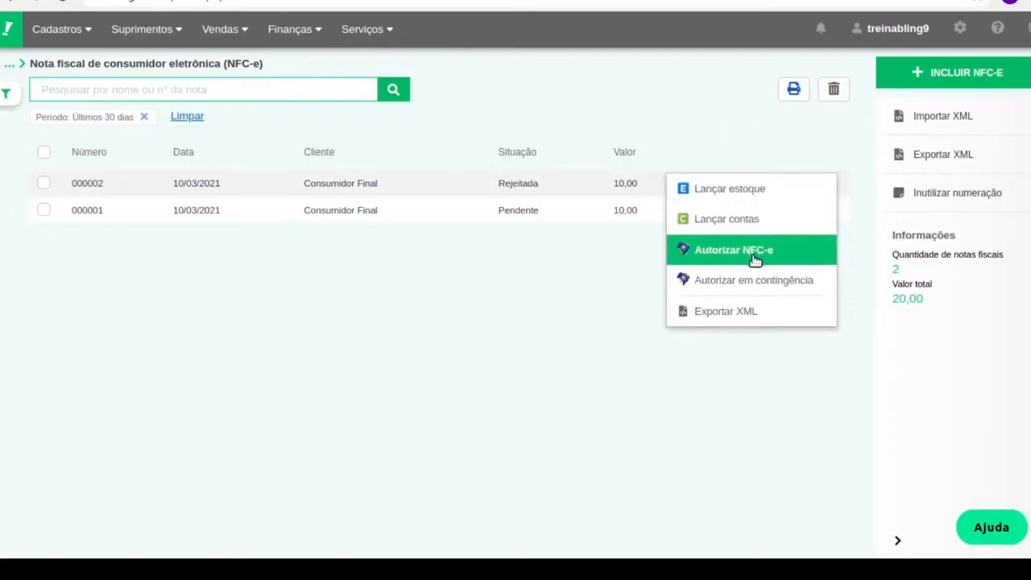
left_click(793, 197)
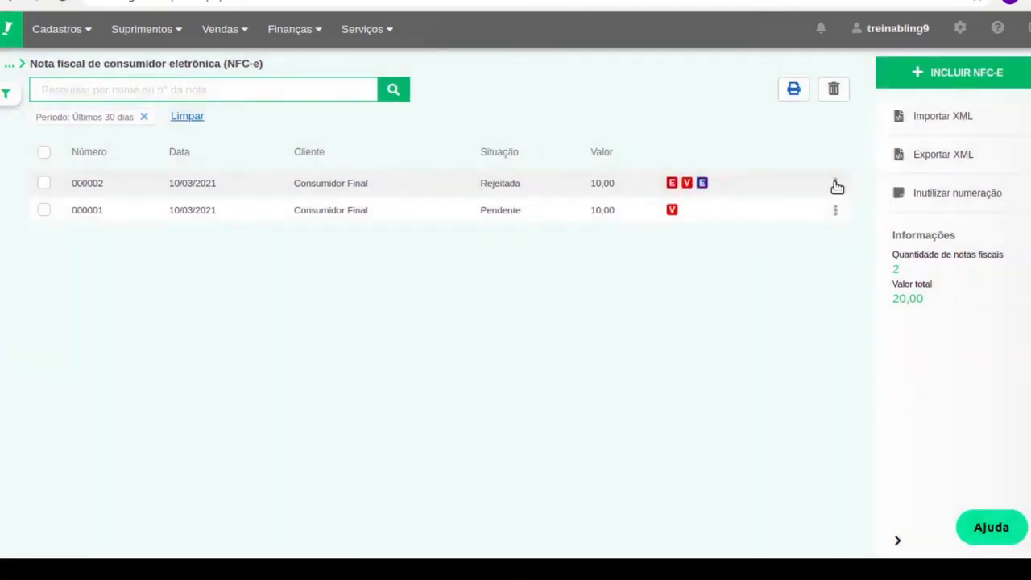
left_click(835, 184)
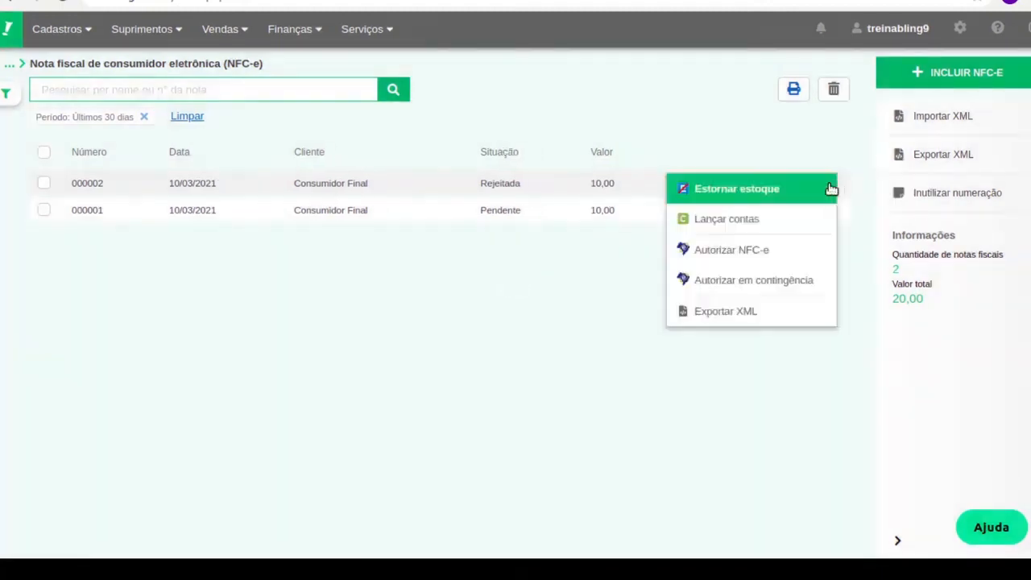
left_click(781, 224)
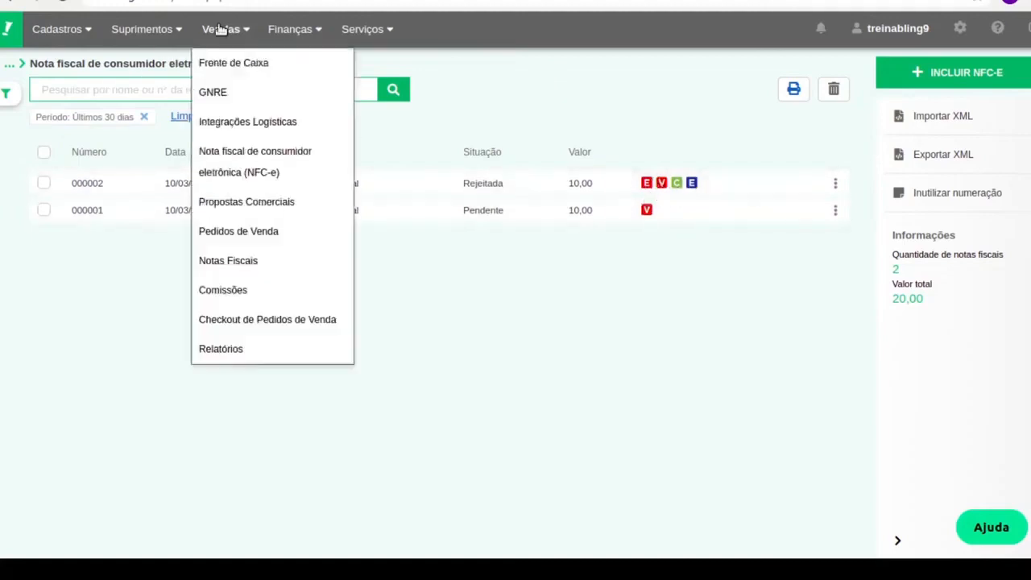
Open the financial Caixa register and check the entry posted from invoice 000002
mouse_move(308, 30)
left_click(323, 75)
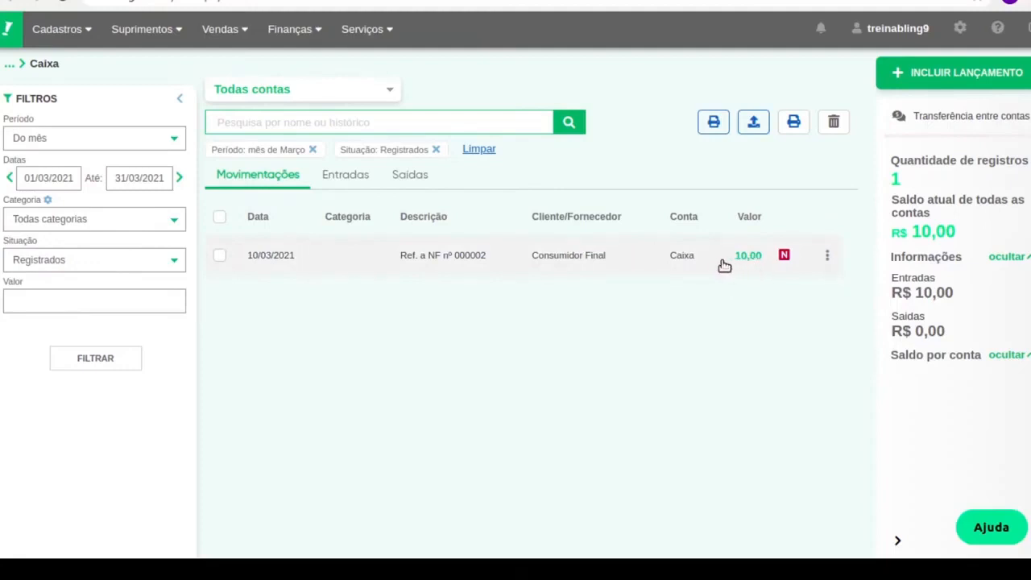
key("ctrl+Tab")
Open the product list and examine the stock movements of Borracha
mouse_move(42, 34)
left_click(63, 122)
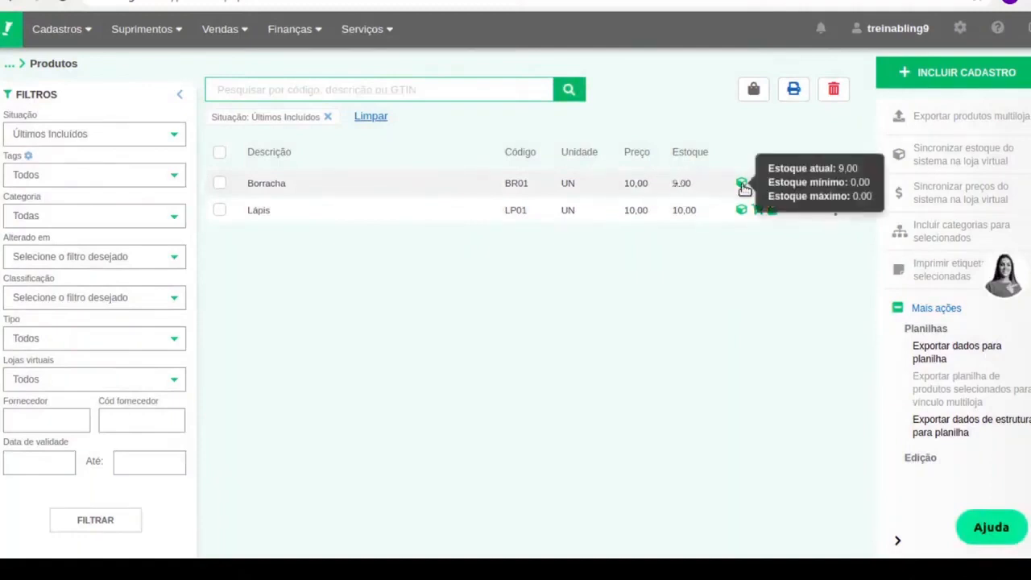
left_click(743, 187)
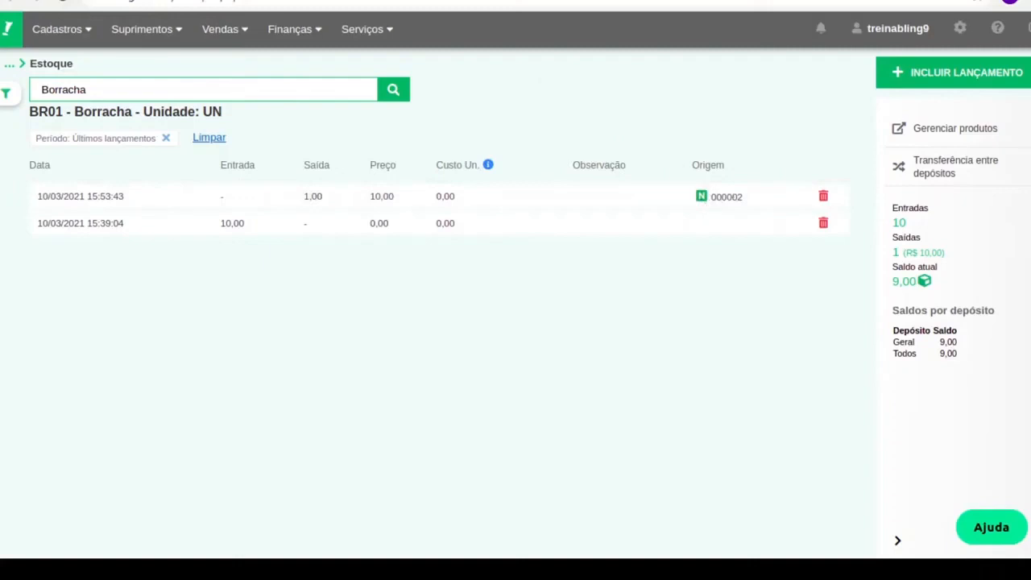
key("ctrl+w")
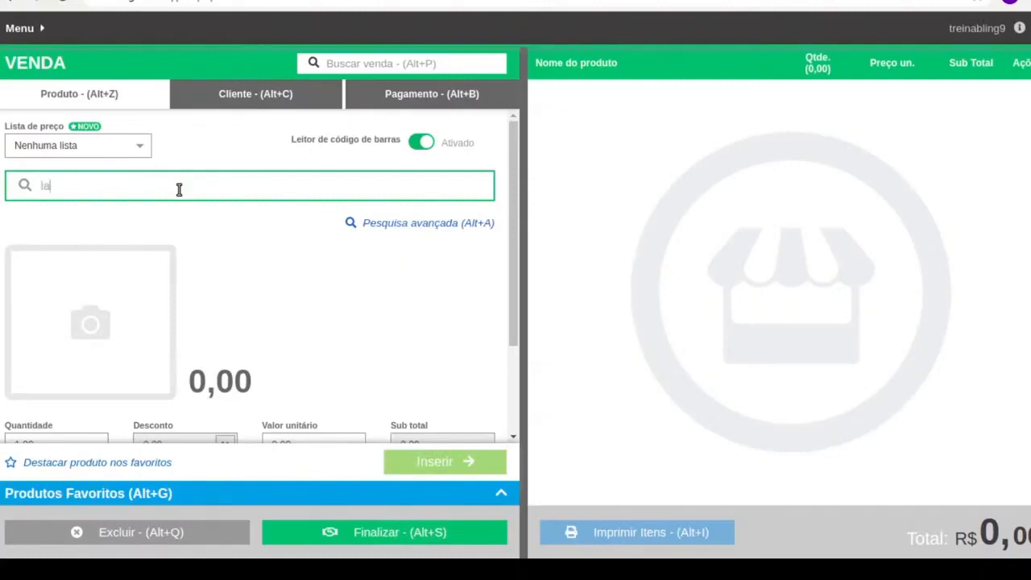
Add one Lápis (LP01) to a new sale and open the sale's customer data
left_click(141, 232)
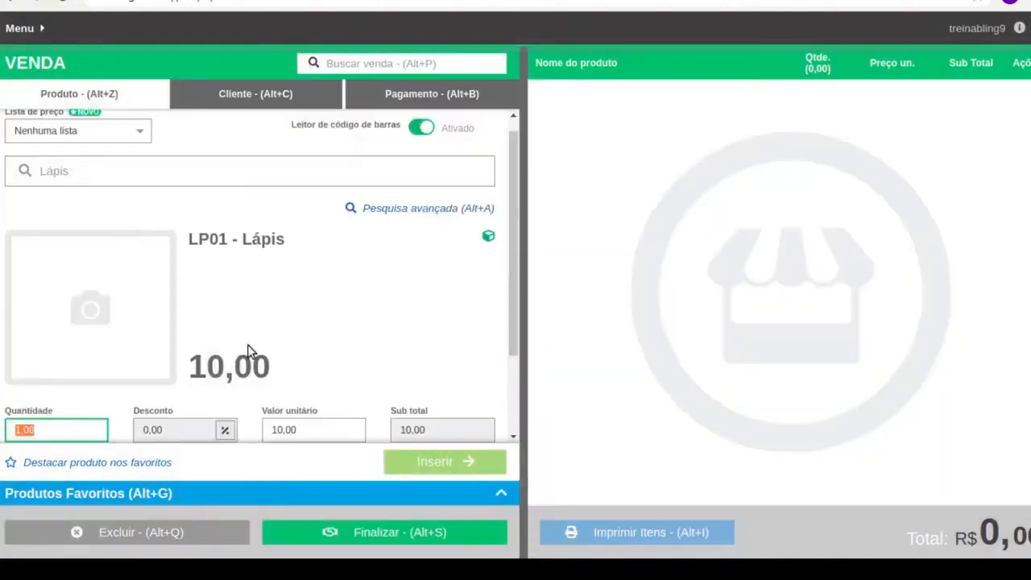
key("Return")
left_click(256, 104)
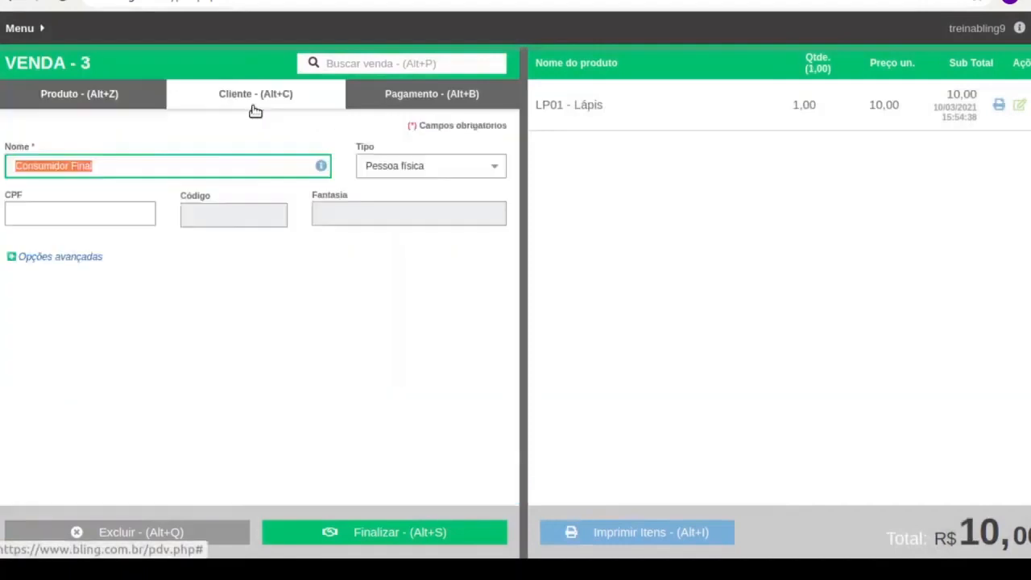
Set the payment method of the Lápis sale's single installment to Cartão de Crédito
left_click(426, 103)
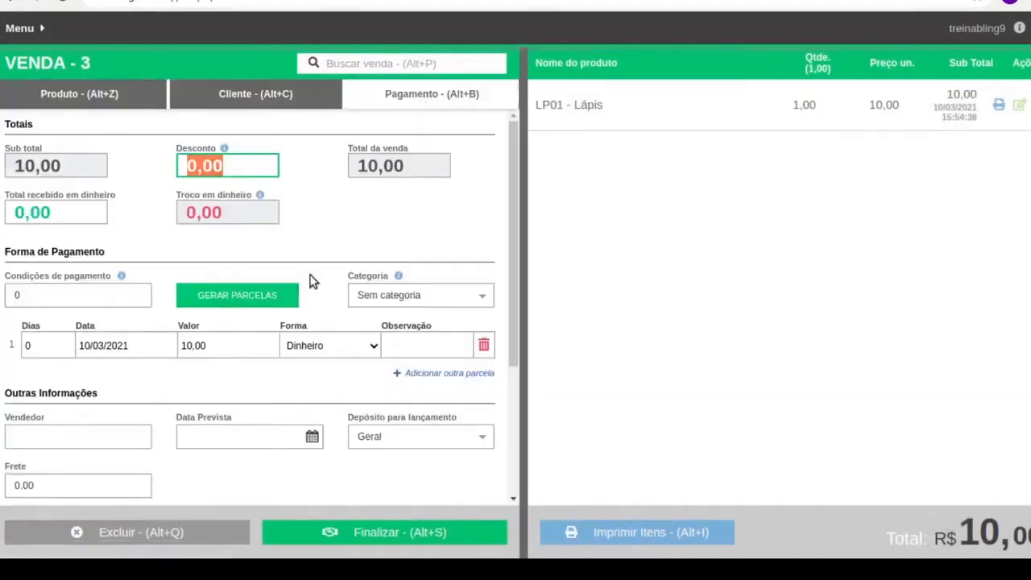
left_click(350, 348)
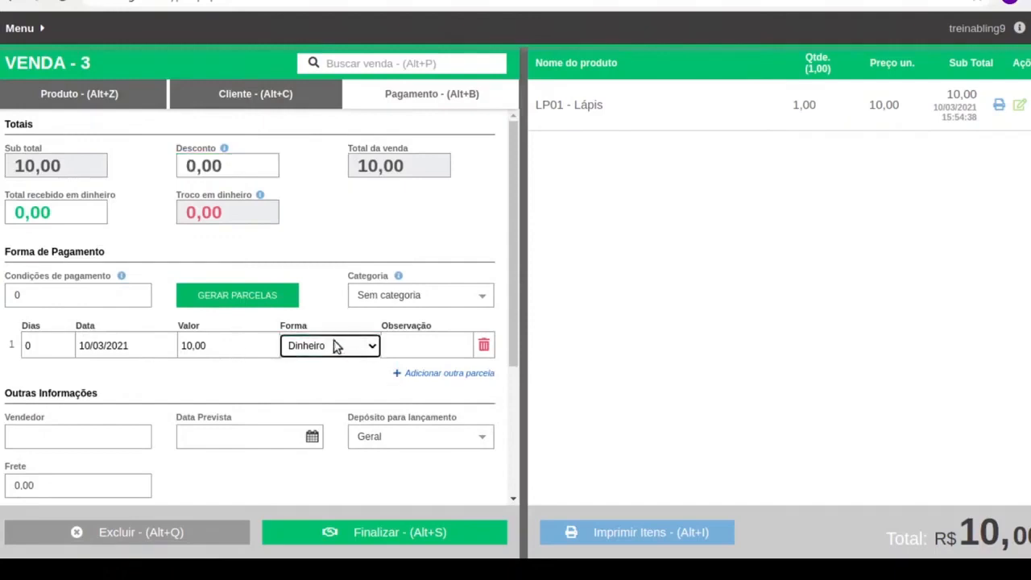
left_click(339, 351)
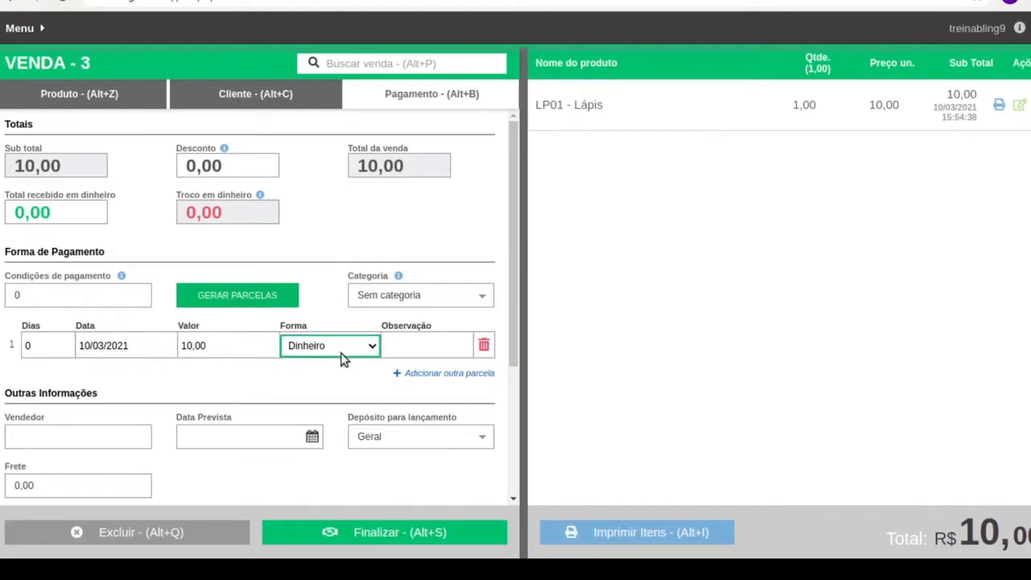
left_click(341, 360)
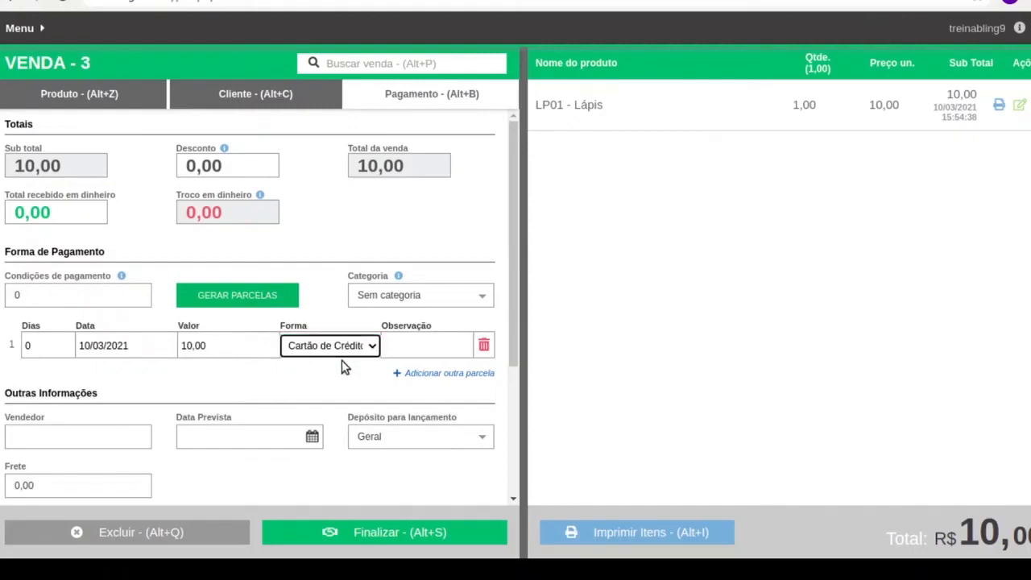
Finalize the Lápis sale, closing it with Imprimir Comprovante Não Fiscal instead of Gerar NFC-e
left_click(411, 535)
left_click(357, 441)
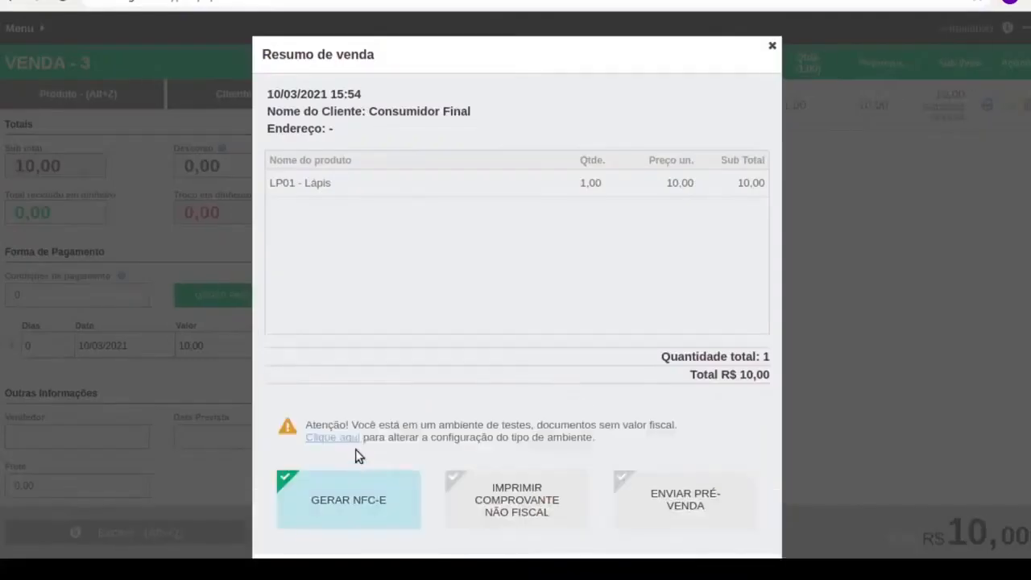
left_click(547, 493)
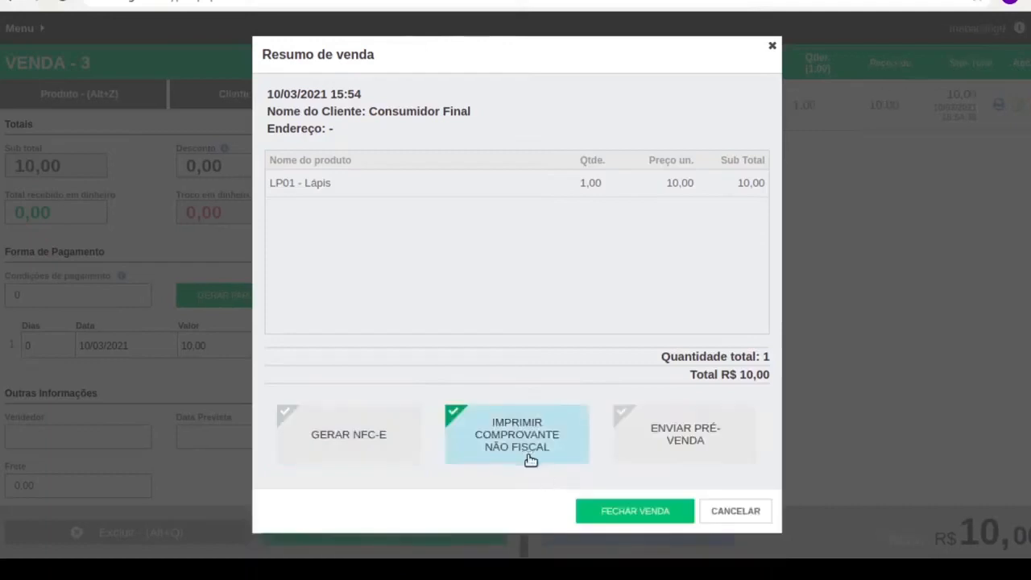
left_click(610, 510)
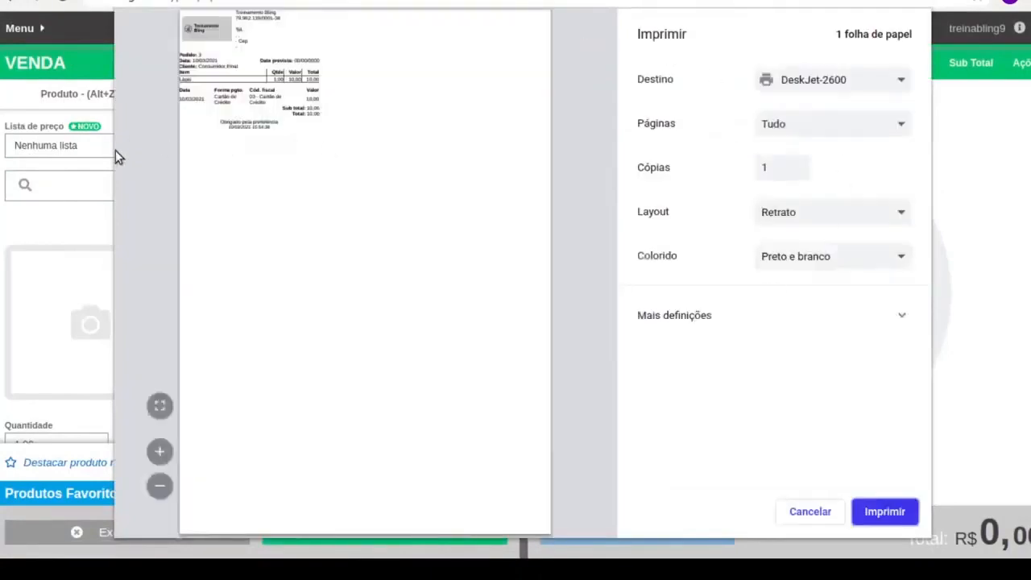
Enlarge the preview of the Lápis sale's non-fiscal receipt to read it, and close it without printing
left_click(160, 451)
left_click(159, 451)
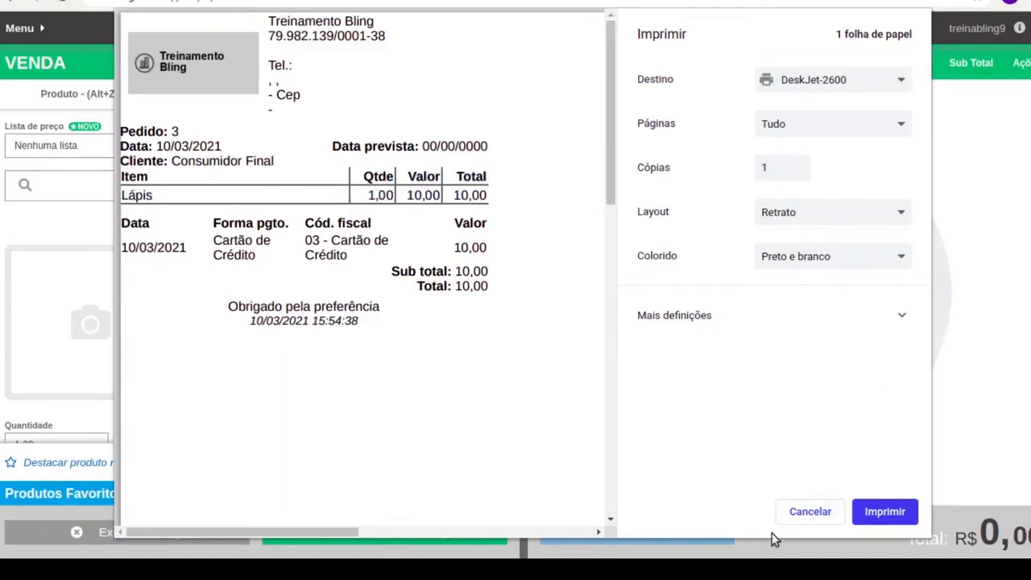
left_click(806, 512)
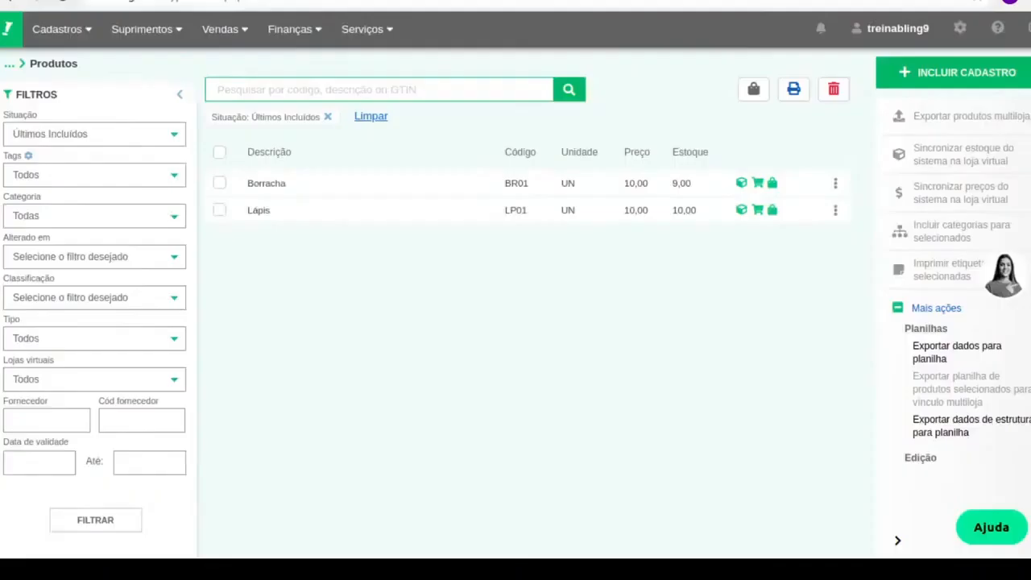
Open the Pedidos de Venda list and select order 3 to examine its Situação
left_click(220, 28)
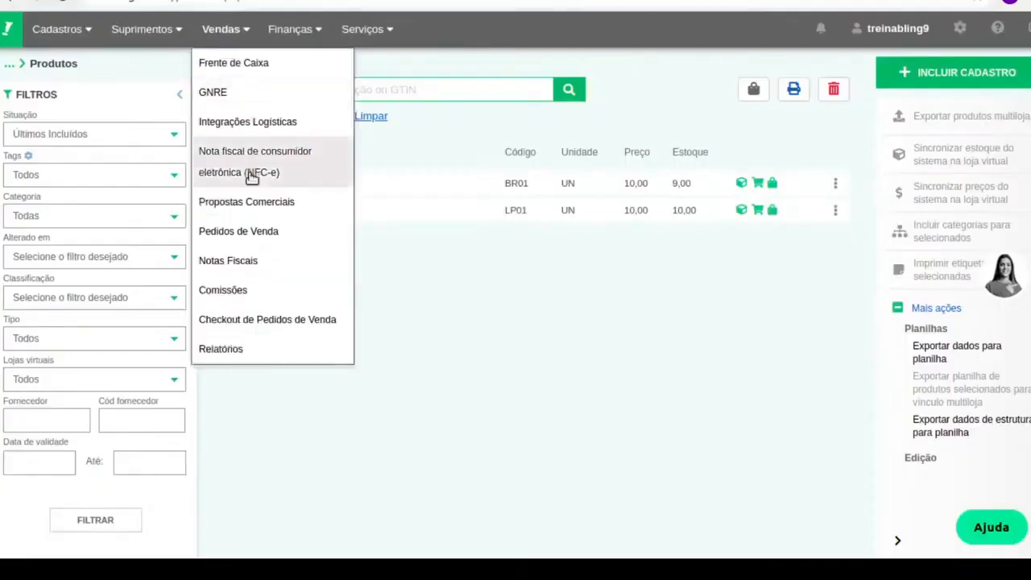
left_click(249, 232)
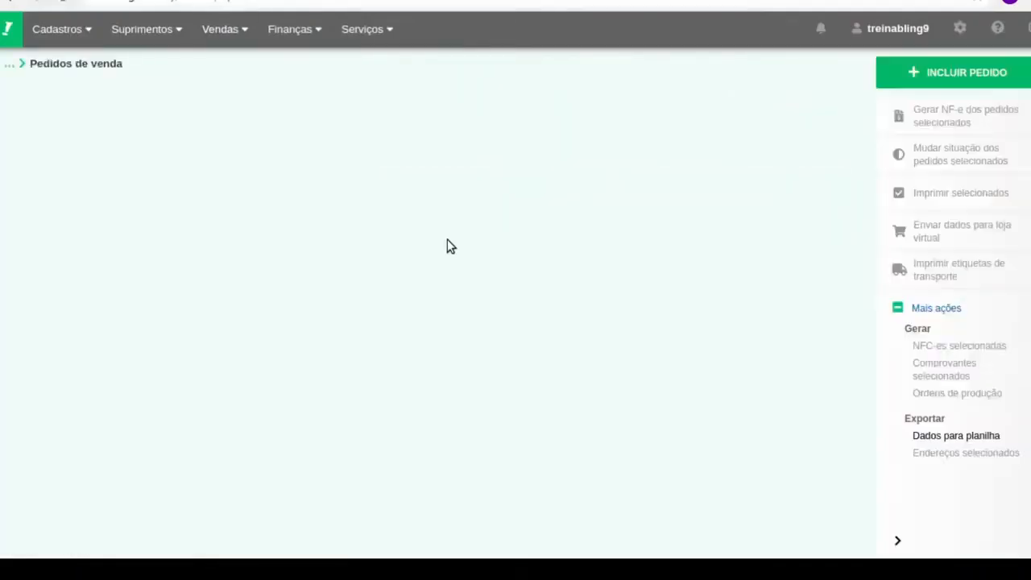
left_click(437, 117)
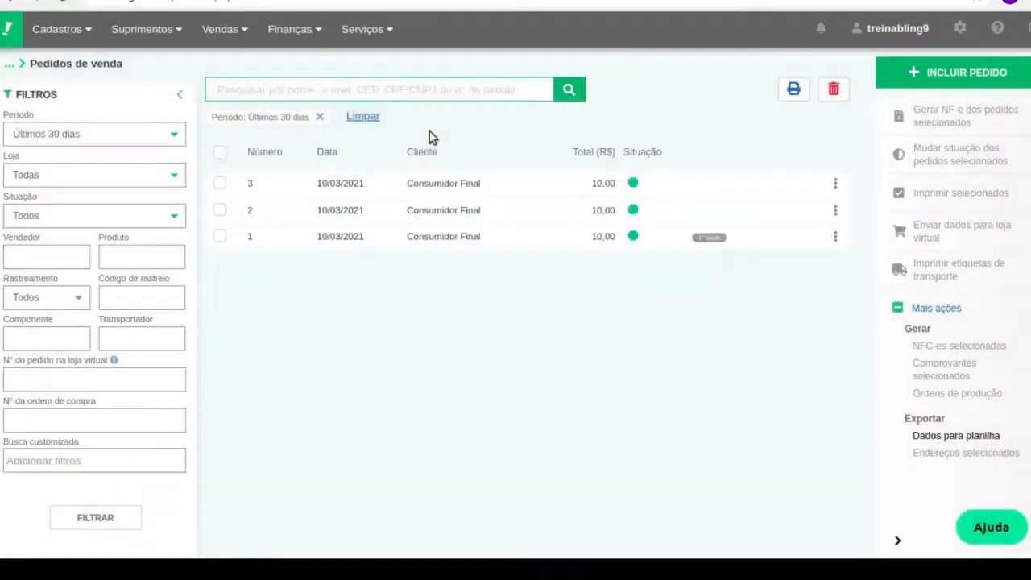
left_click(219, 184)
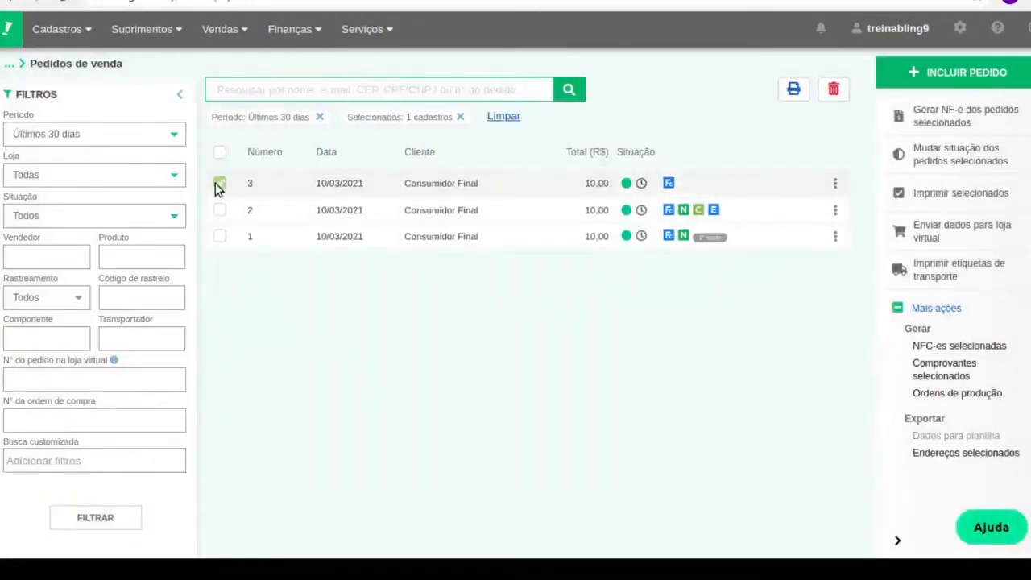
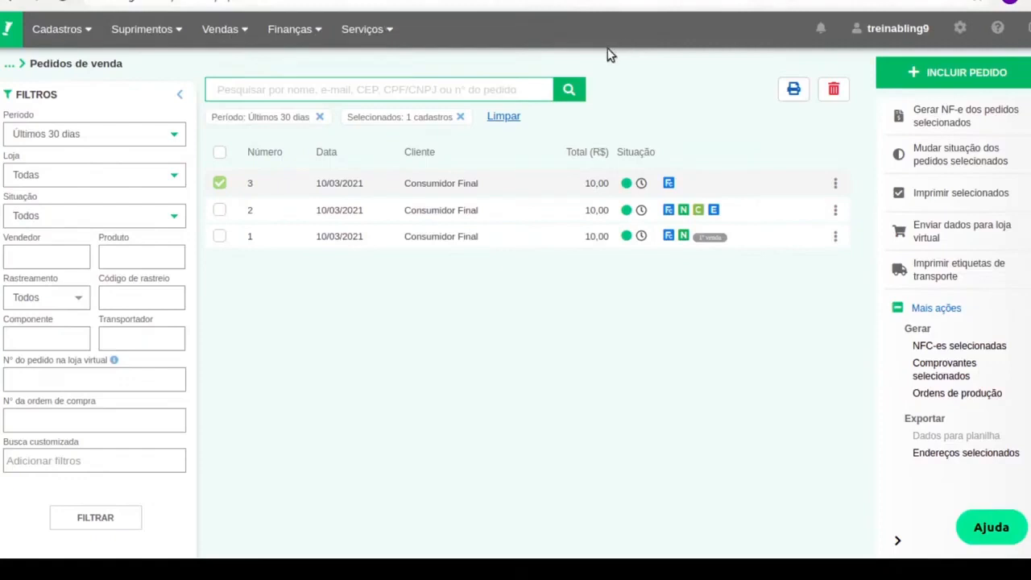
left_click_drag(614, 151, 656, 153)
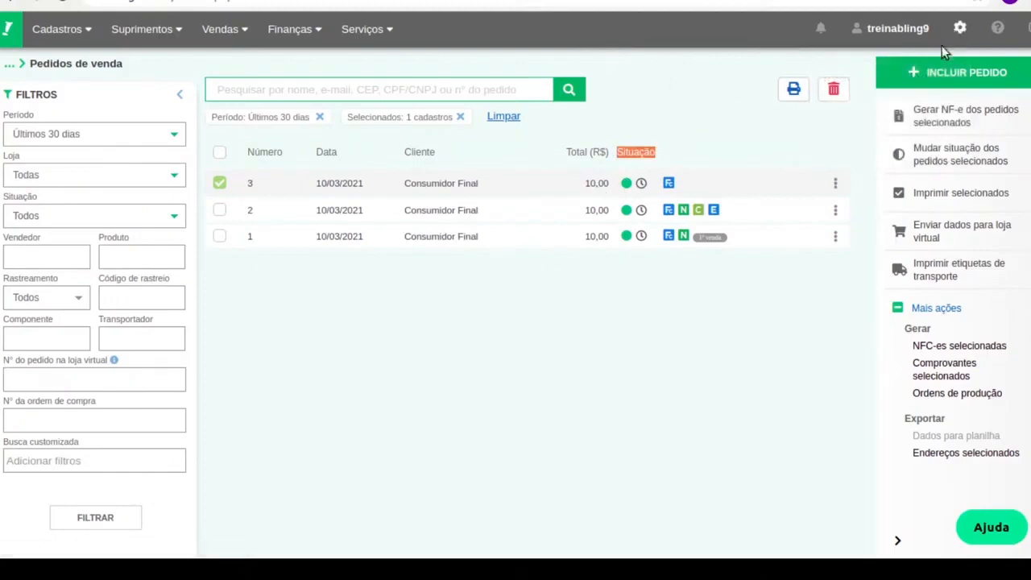
In the system preferences' Gerenciador de Transições, open the Pedidos de Venda transition from Em aberto to Atendido for editing
left_click(282, 2)
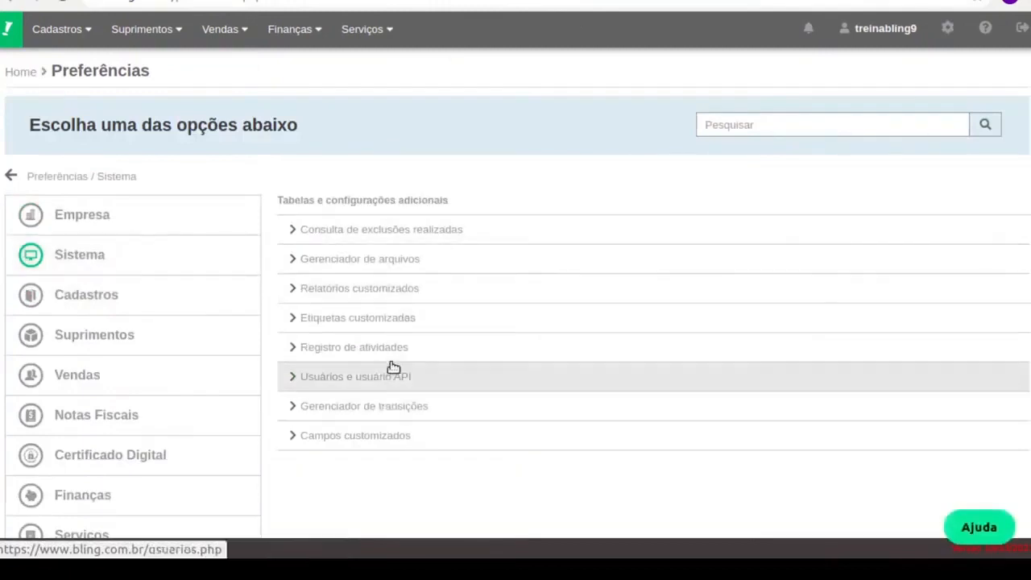
left_click(413, 408)
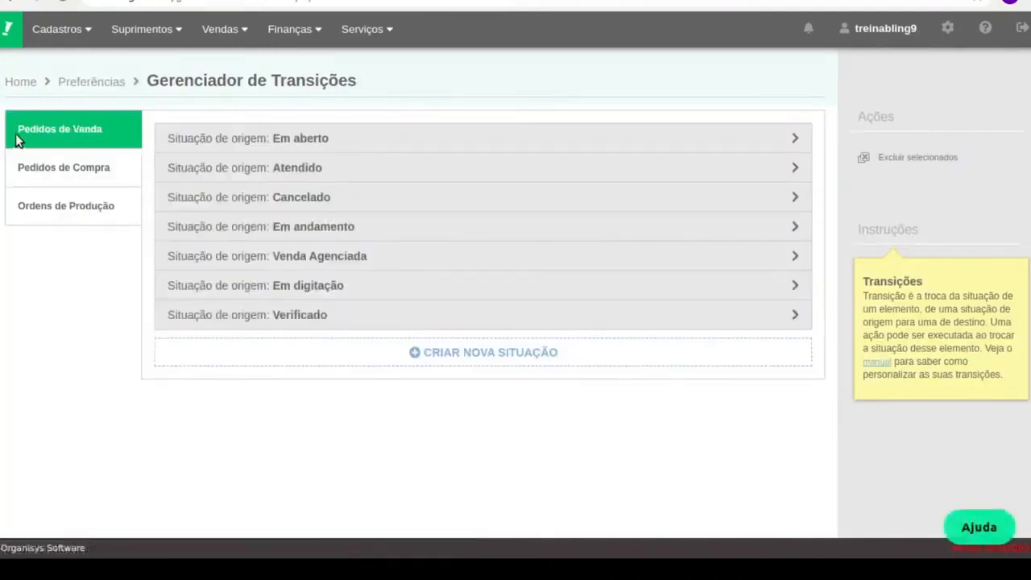
left_click_drag(17, 132, 49, 132)
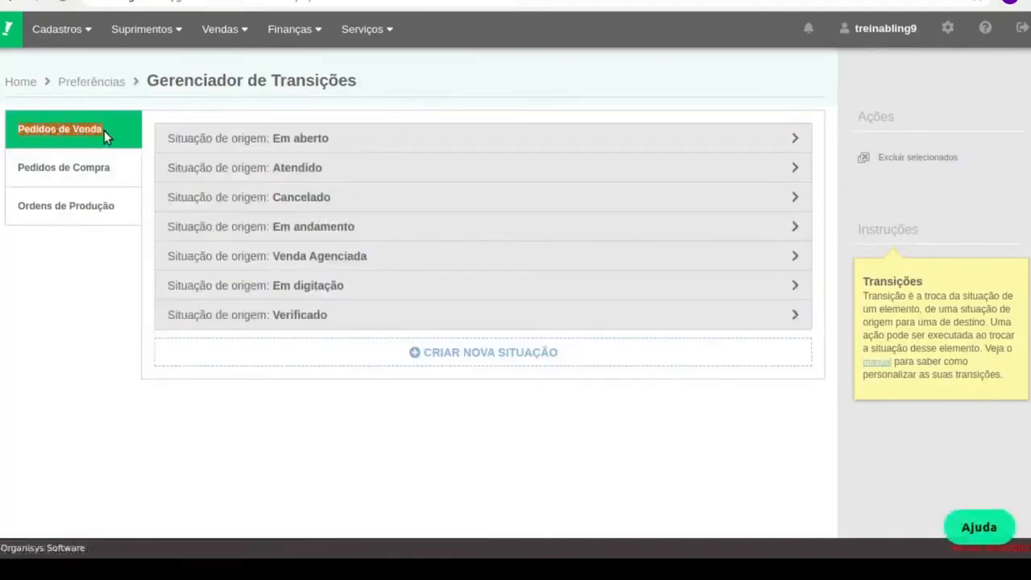
left_click(295, 140)
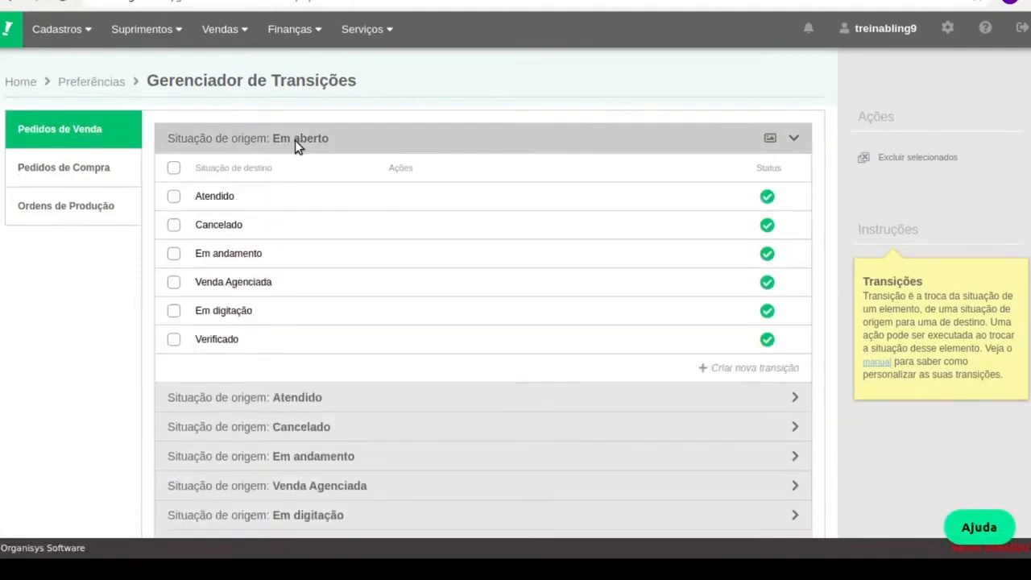
left_click(223, 200)
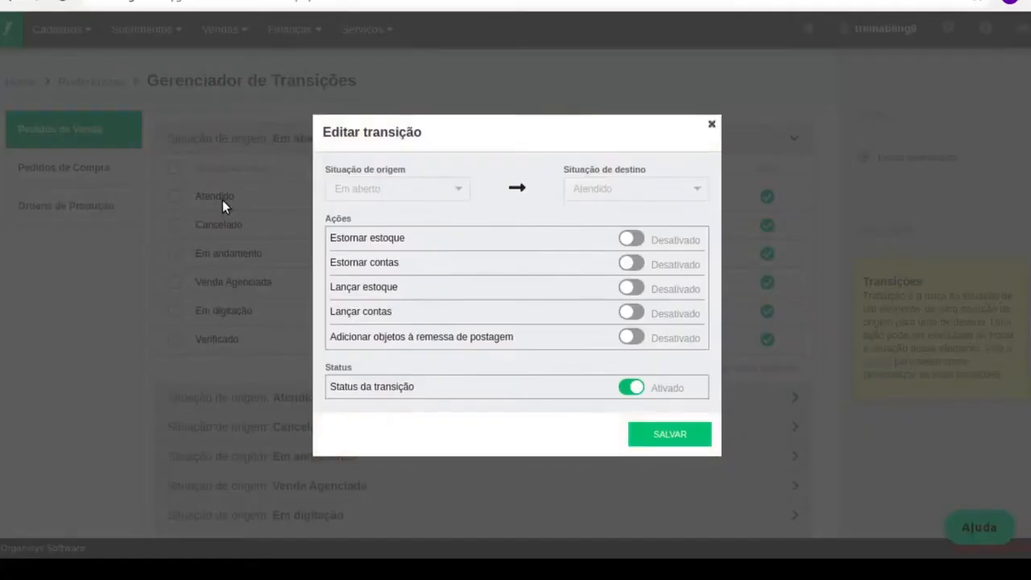
Enable Lançar estoque and Lançar contas for the Em aberto to Atendido transition, leaving Estornar contas off, and save it
left_click(630, 264)
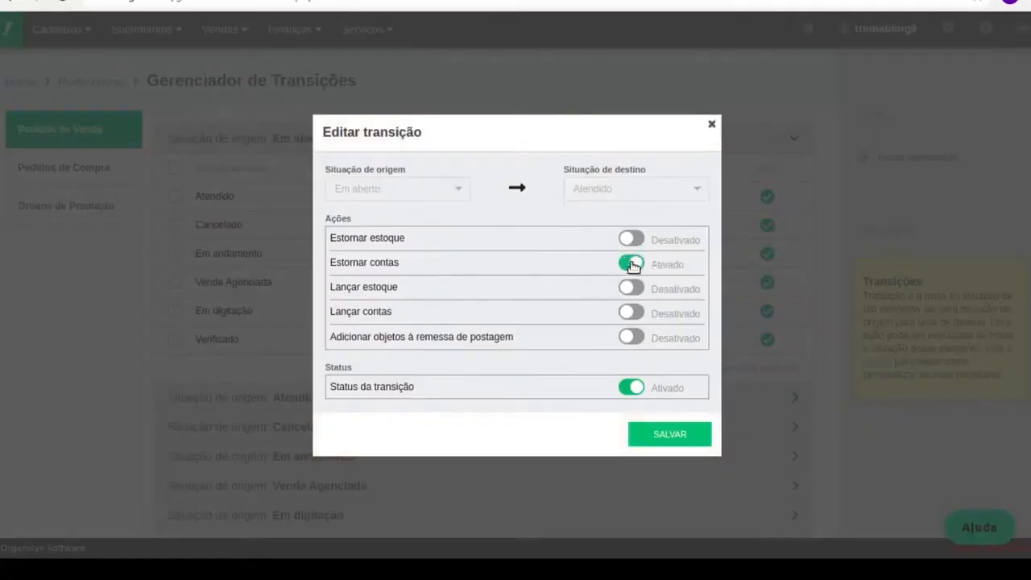
left_click(630, 264)
left_click(633, 289)
left_click(633, 311)
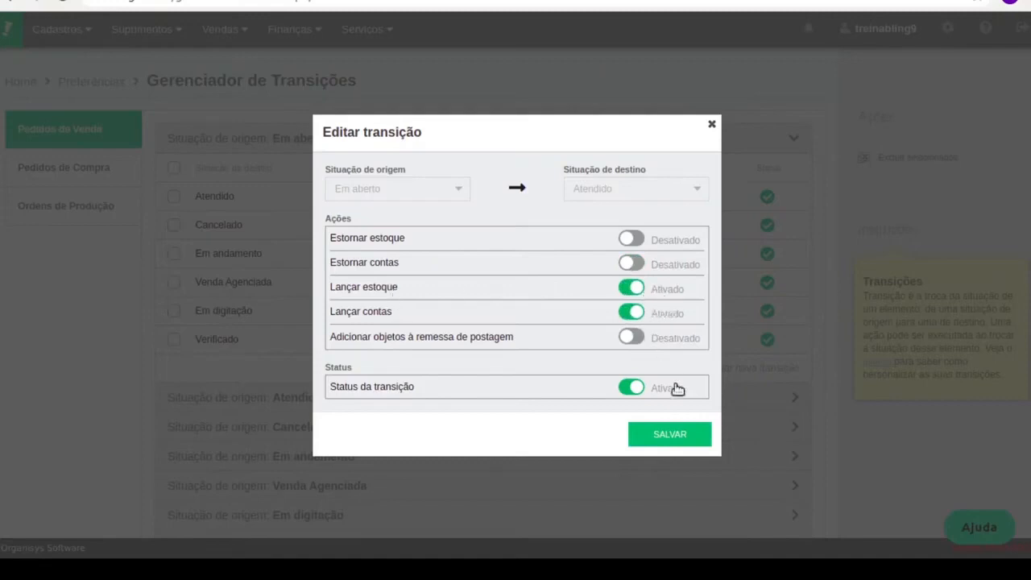
left_click(683, 433)
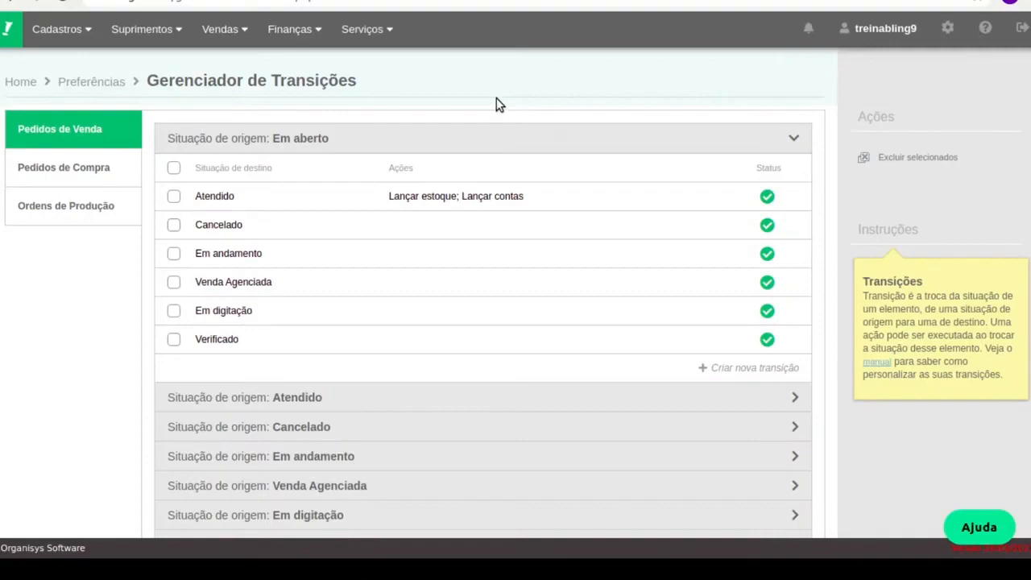
Start a new Frente de Caixa sale with one Borracha (BR01) and open its payment details
left_click(220, 29)
left_click(231, 65)
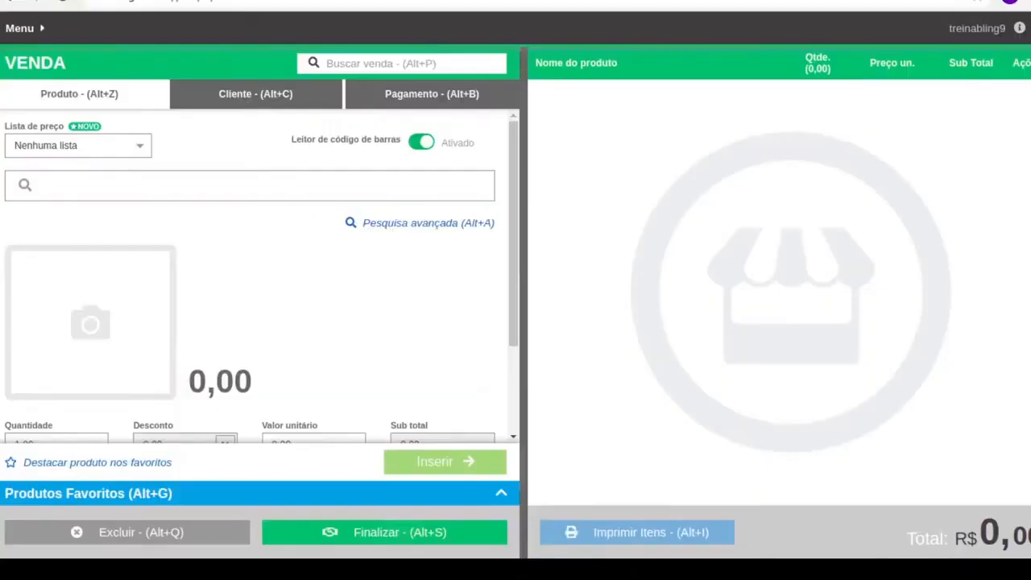
left_click(174, 186)
type("borra")
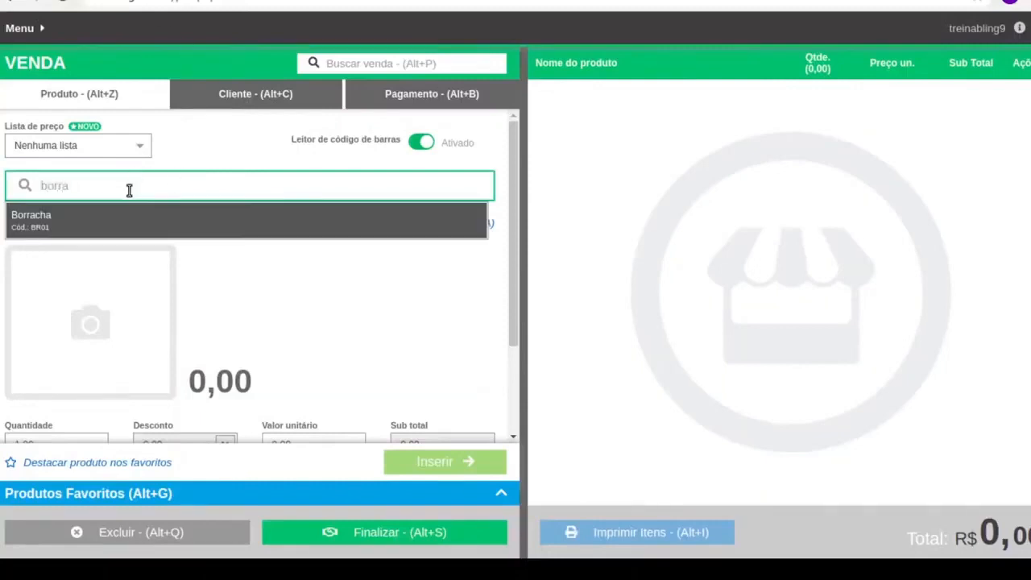
left_click(104, 228)
left_click(467, 459)
left_click(245, 97)
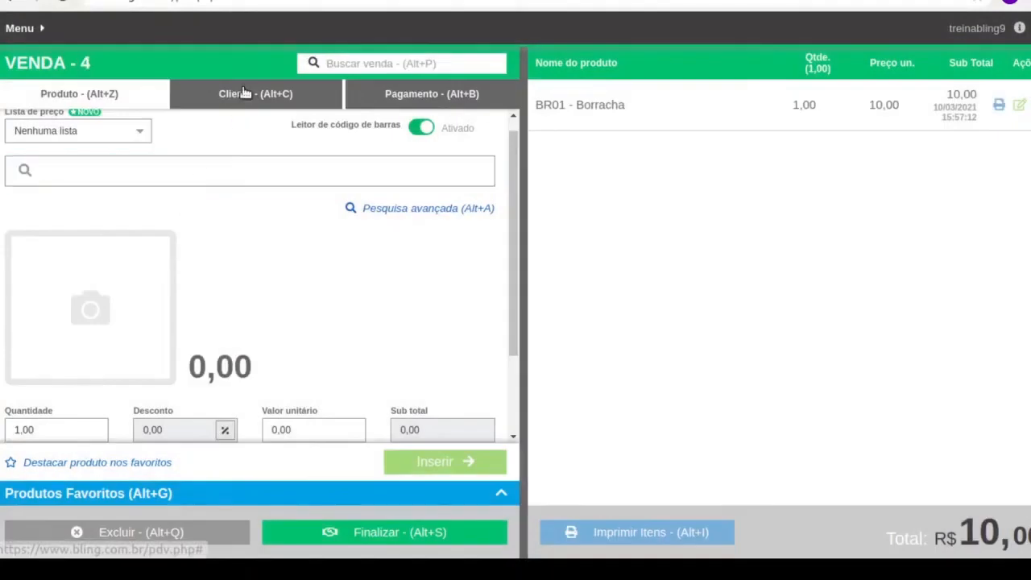
left_click(424, 89)
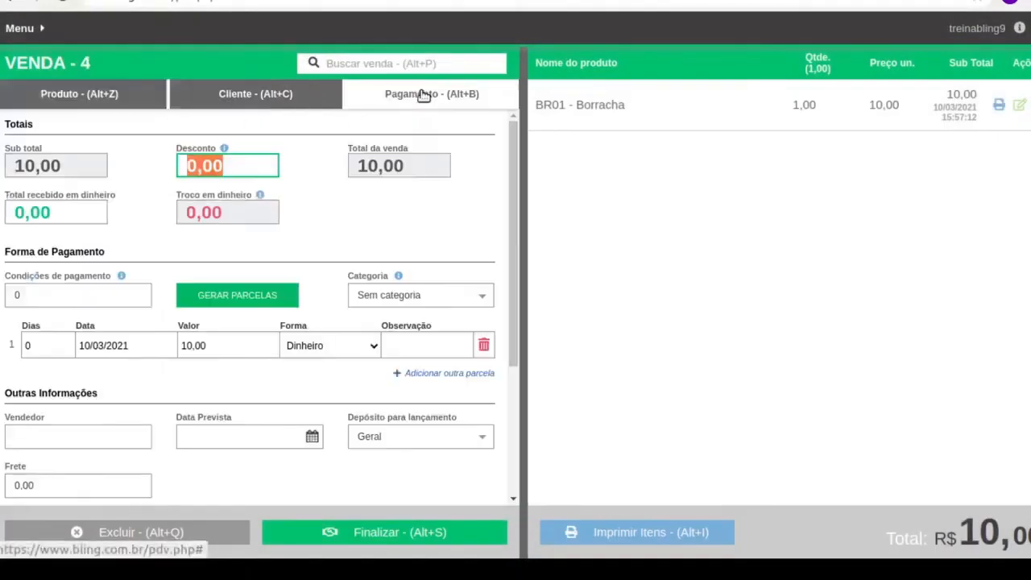
Refresh the Pedidos de Venda list and select order 4 instead of order 3 to check its Situação
key("ctrl+Tab")
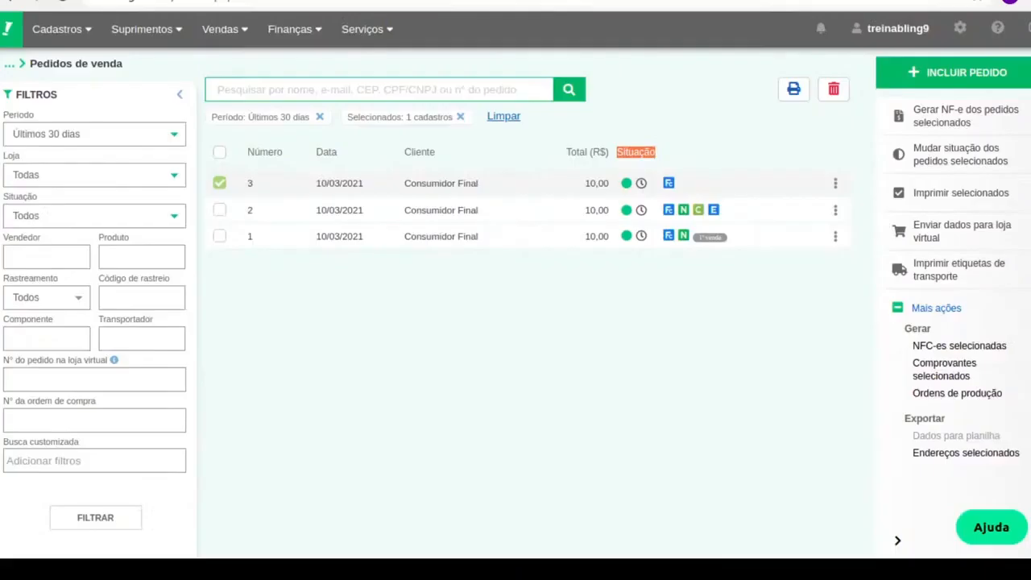
left_click(575, 93)
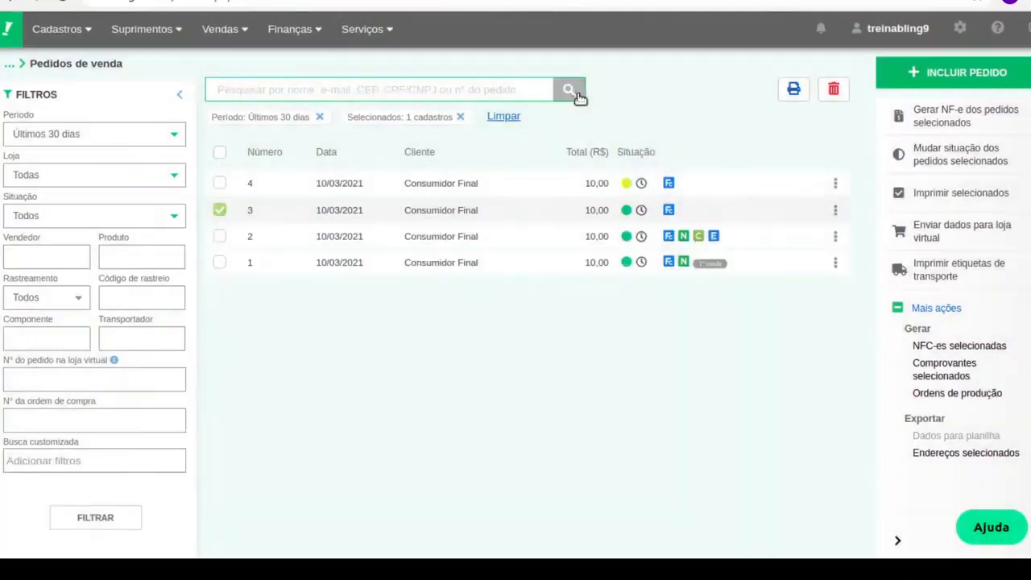
left_click(220, 208)
left_click(220, 185)
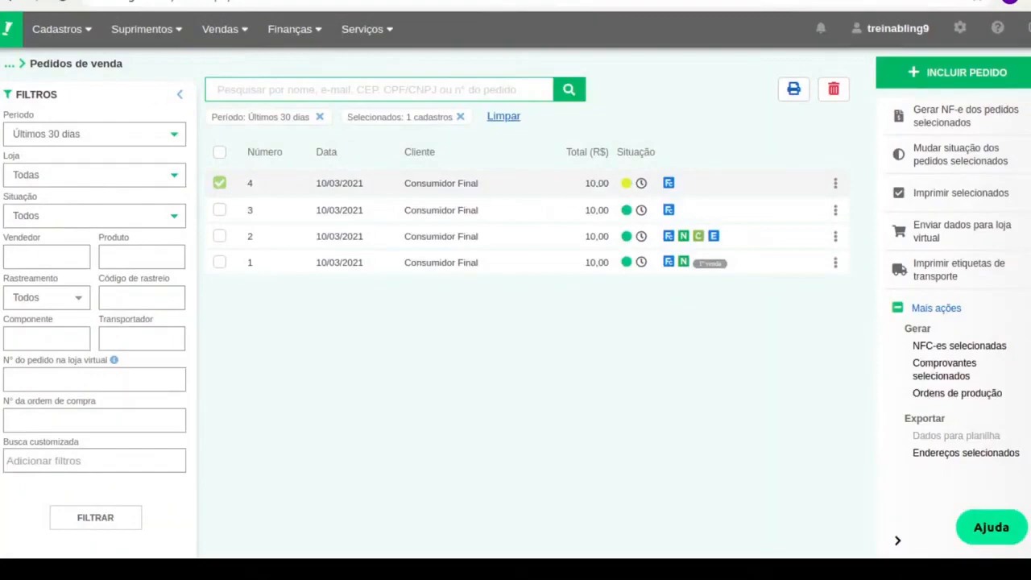
Finalize the Borracha sale, closing it with Gerar NFC-e instead of Imprimir Comprovante Não Fiscal, and dismiss the NFC-e notice
left_click(189, 1)
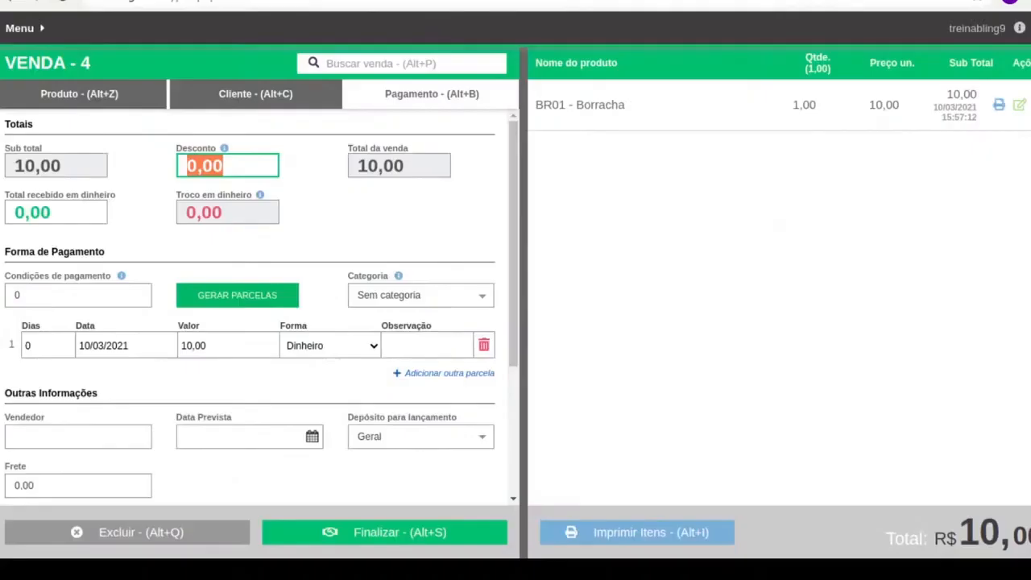
left_click(370, 534)
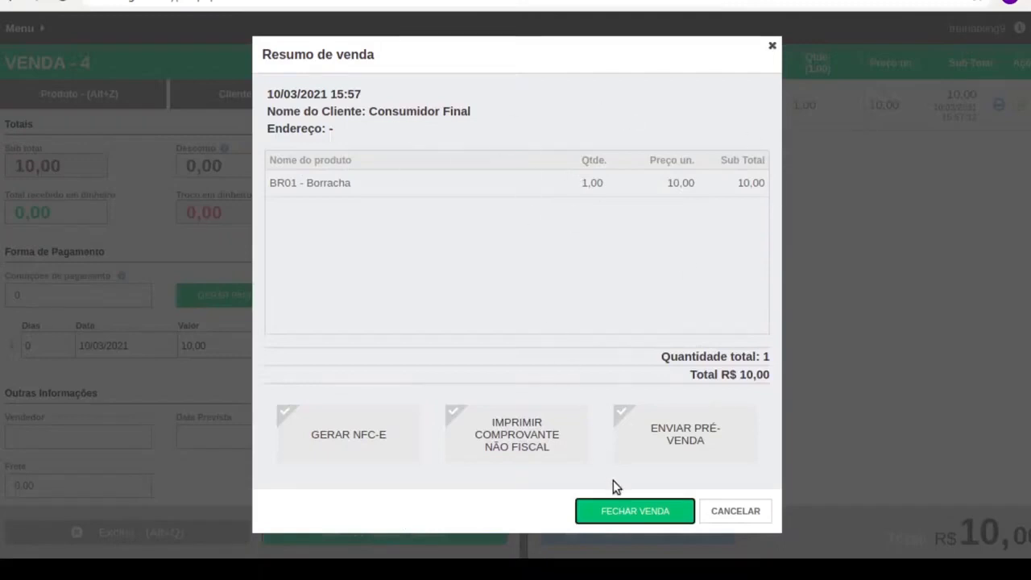
left_click(509, 447)
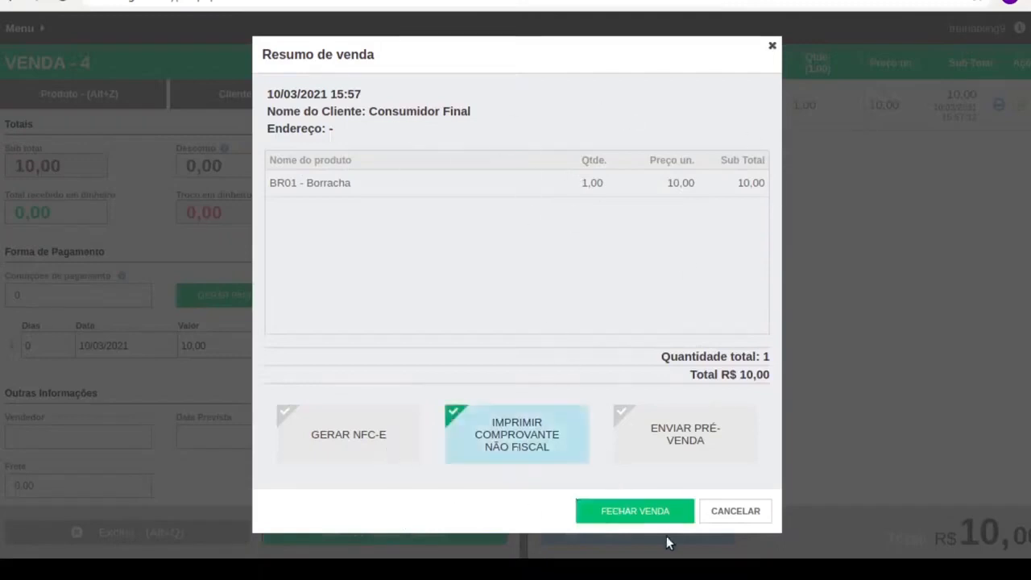
left_click(356, 442)
scroll(591, 458, "down", 1)
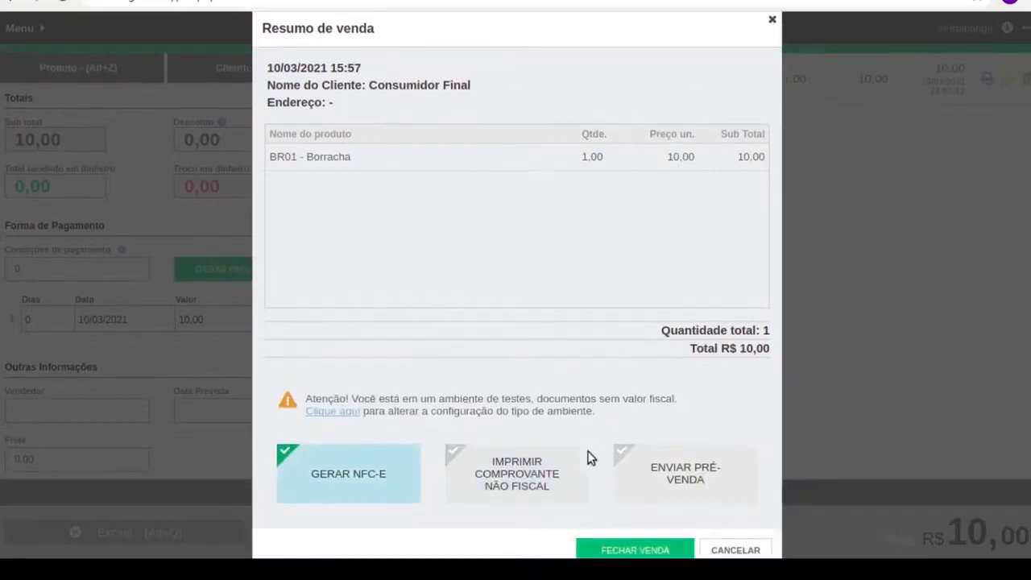
left_click(612, 537)
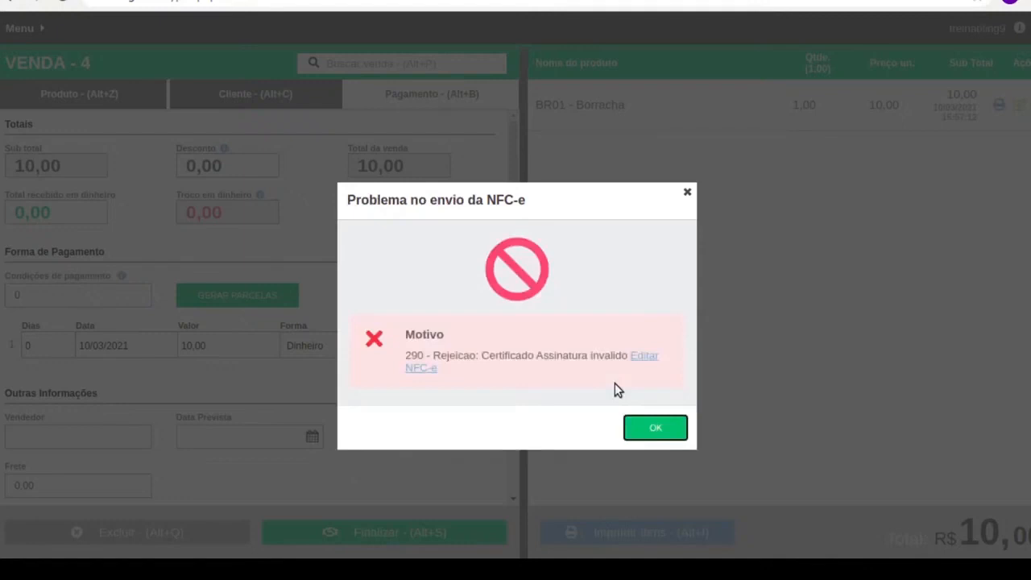
left_click(674, 431)
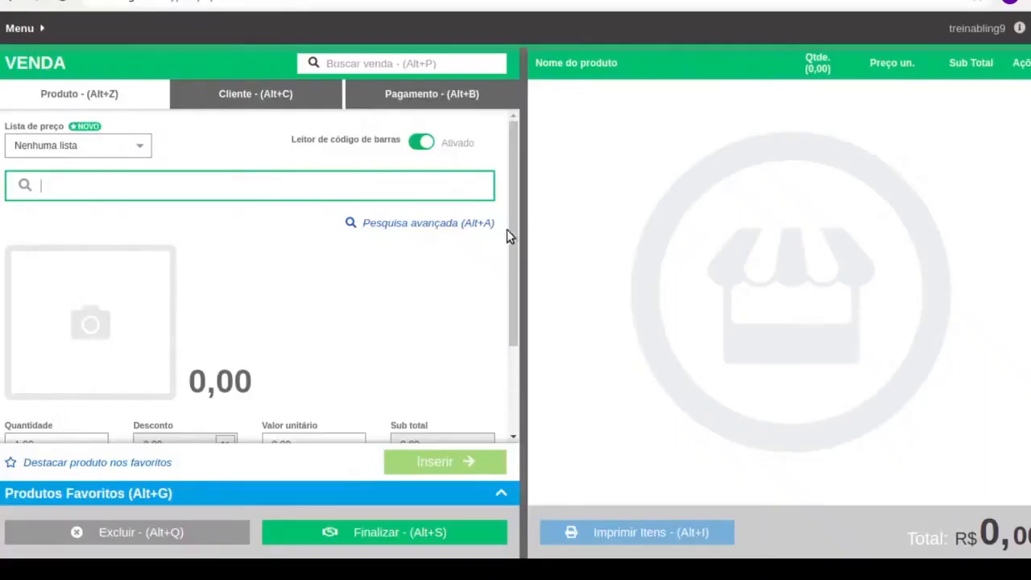
Refresh the Pedidos de Venda list to check order 4's Situação and its stock and account postings
left_click(383, 1)
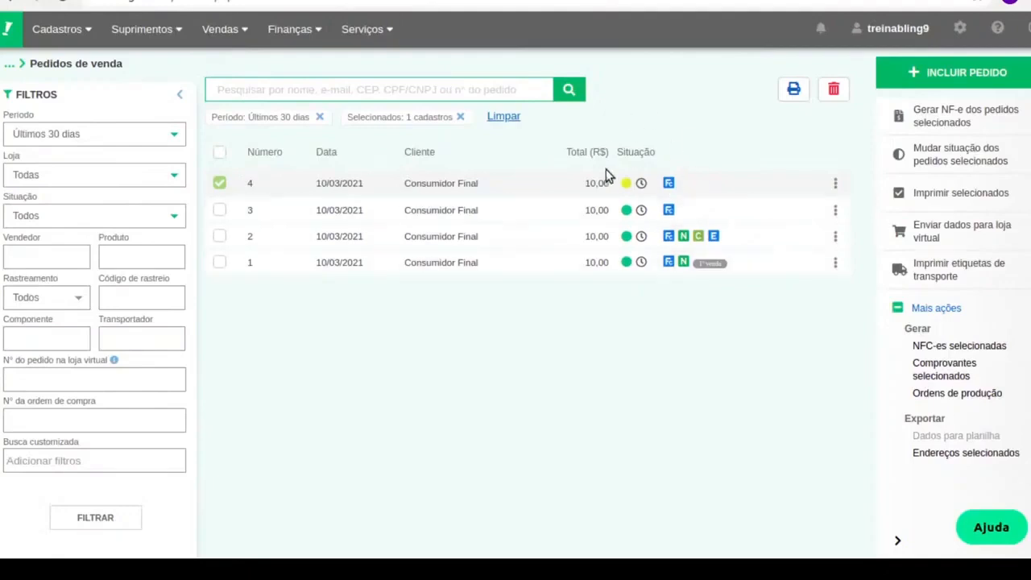
left_click(569, 90)
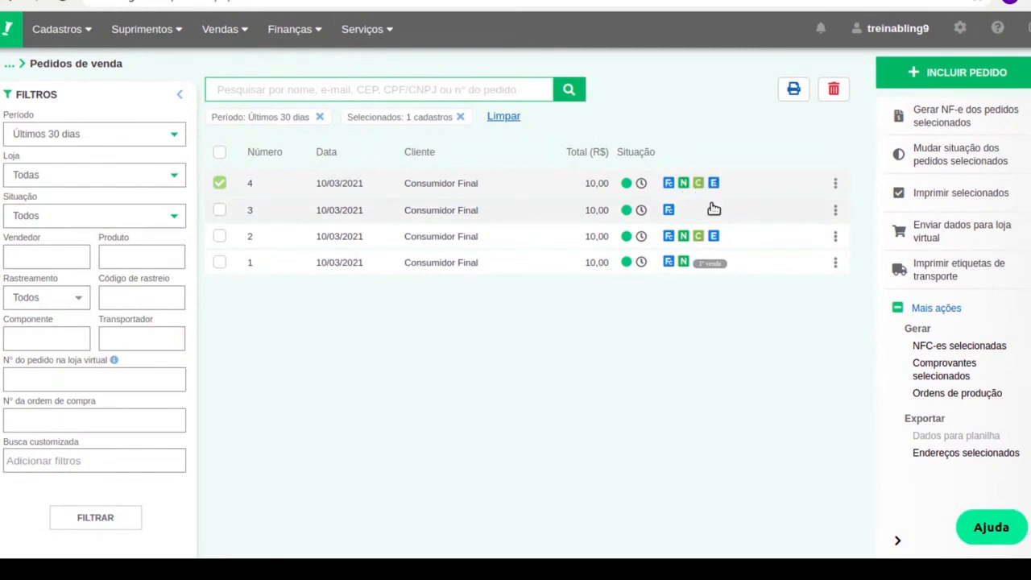
Select order 3 instead of order 4 and post its stock and accounts with Lançar estoque and Lançar contas
left_click(220, 185)
left_click(220, 211)
left_click(835, 213)
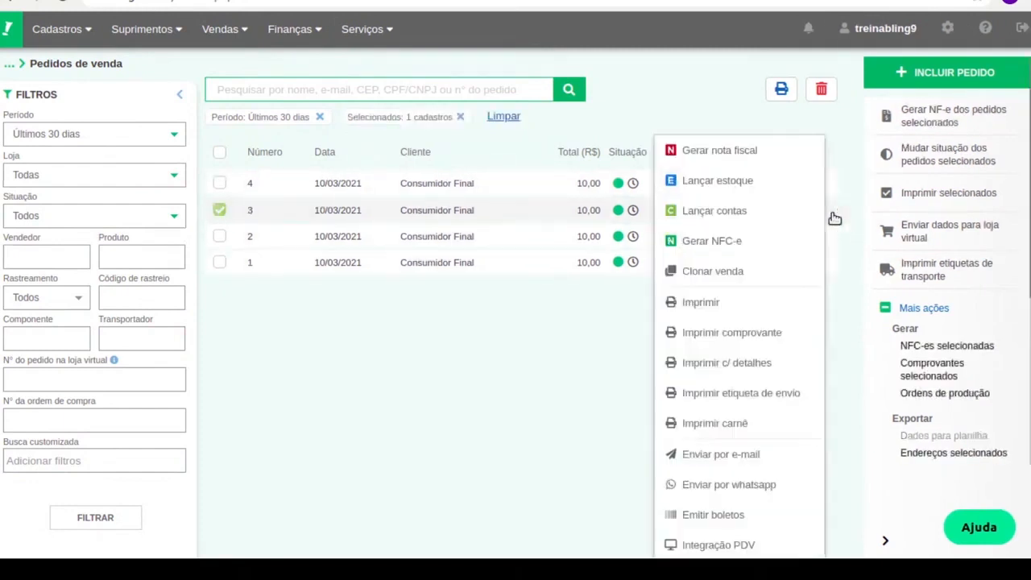
left_click(794, 183)
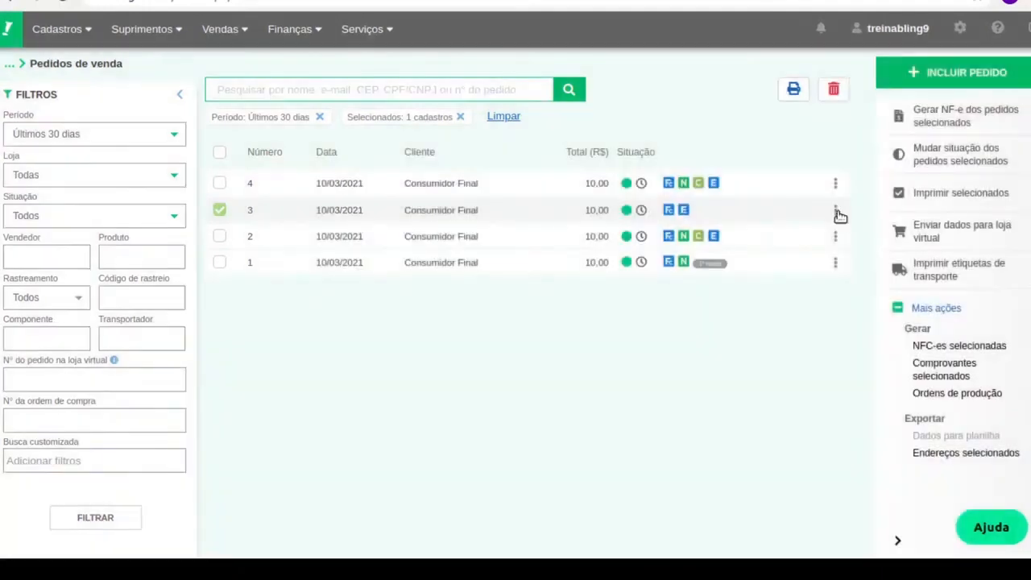
left_click(835, 211)
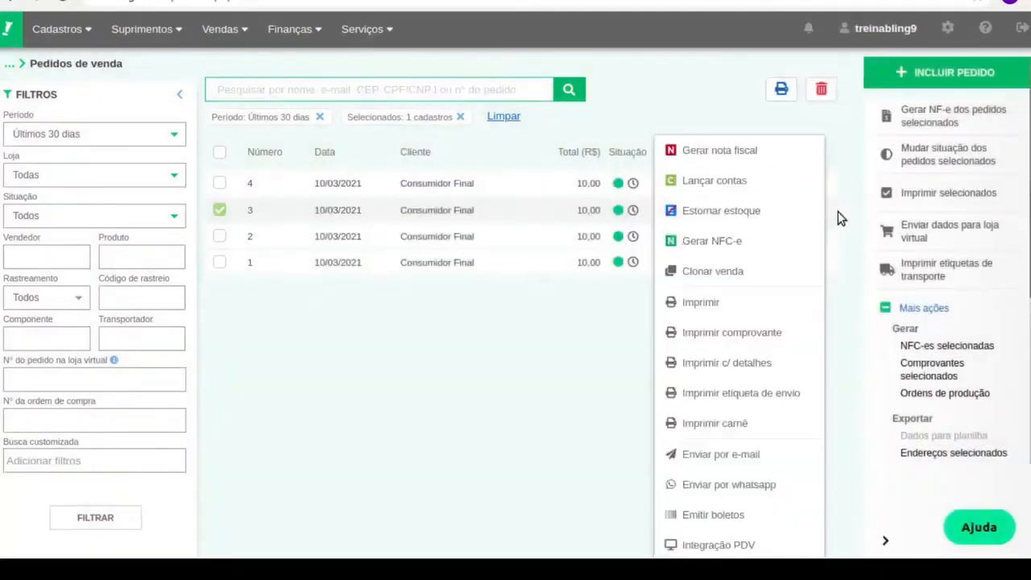
left_click(739, 189)
mouse_move(296, 38)
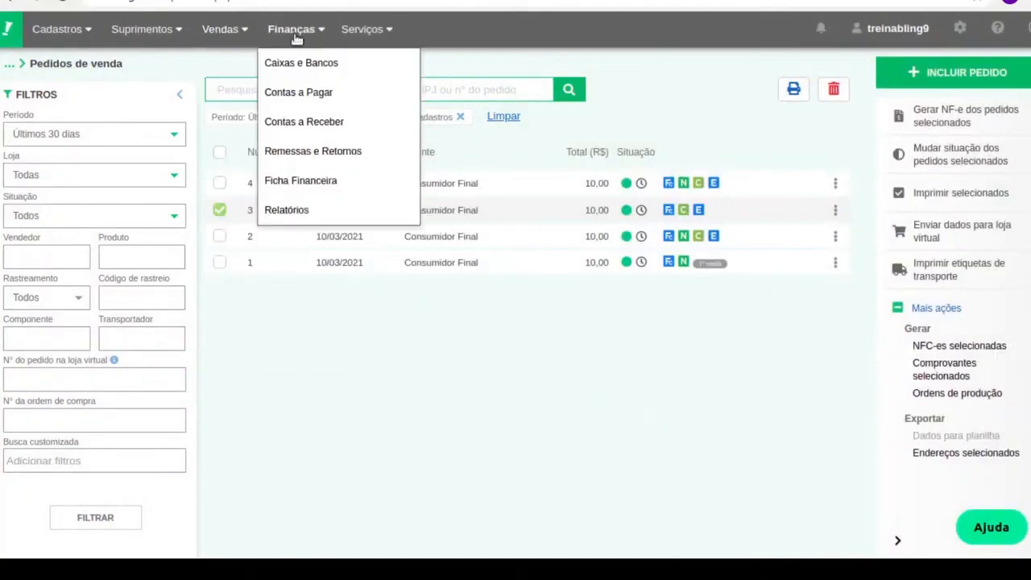
Review the sale postings in Caixas e Bancos and return to Frente de Caixa
left_click(296, 66)
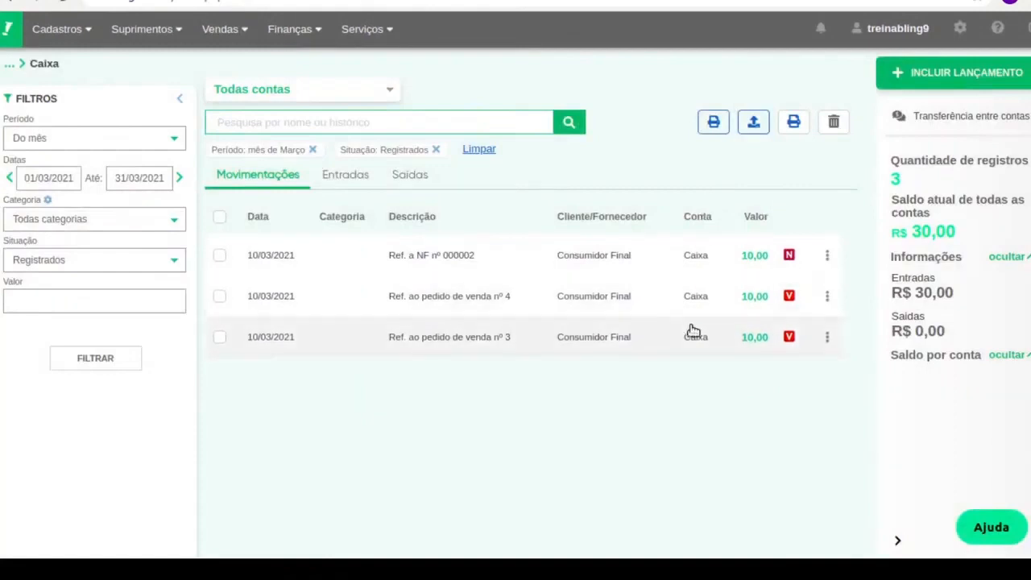
mouse_move(211, 44)
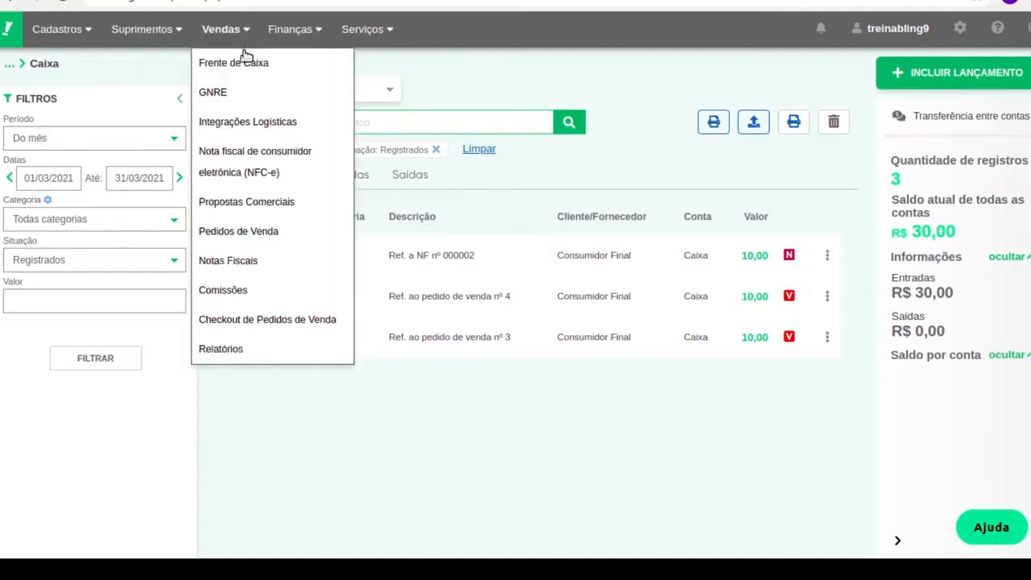
left_click(239, 158)
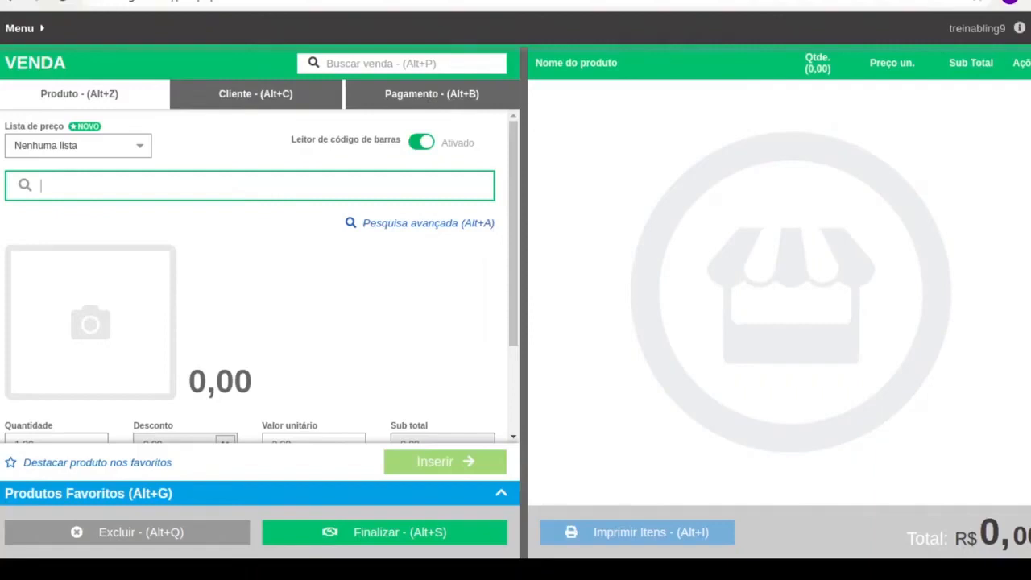
Show the Operações list, view the Sangria form and dismiss it without making an entry
key("alt+o")
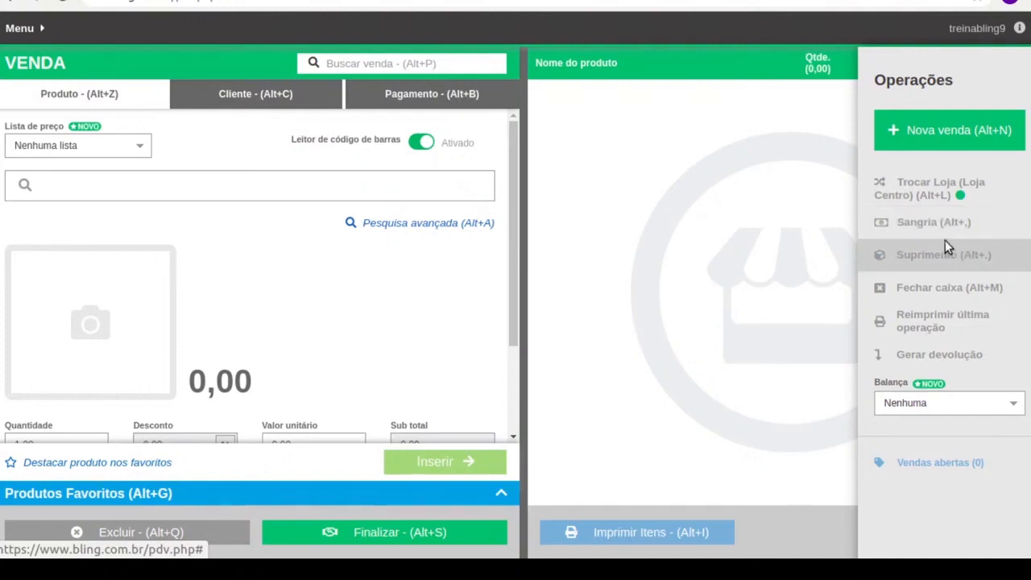
mouse_move(960, 195)
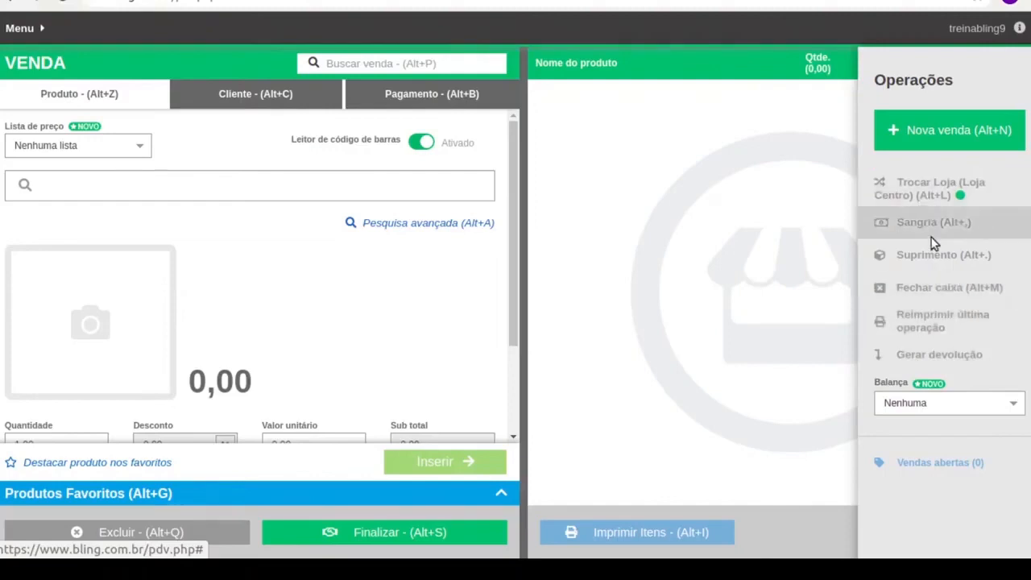
left_click(973, 223)
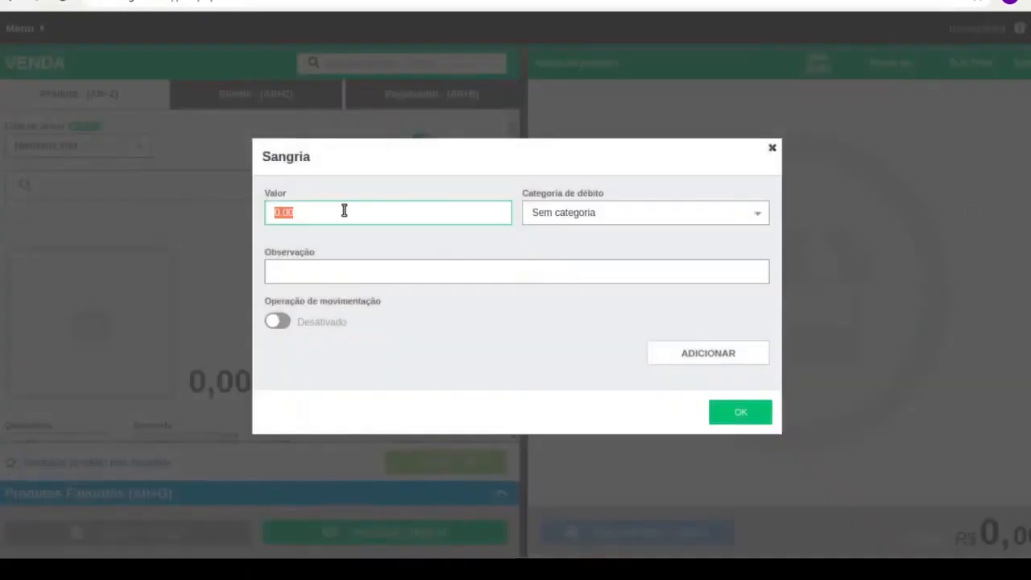
left_click(772, 148)
left_click(1030, 61)
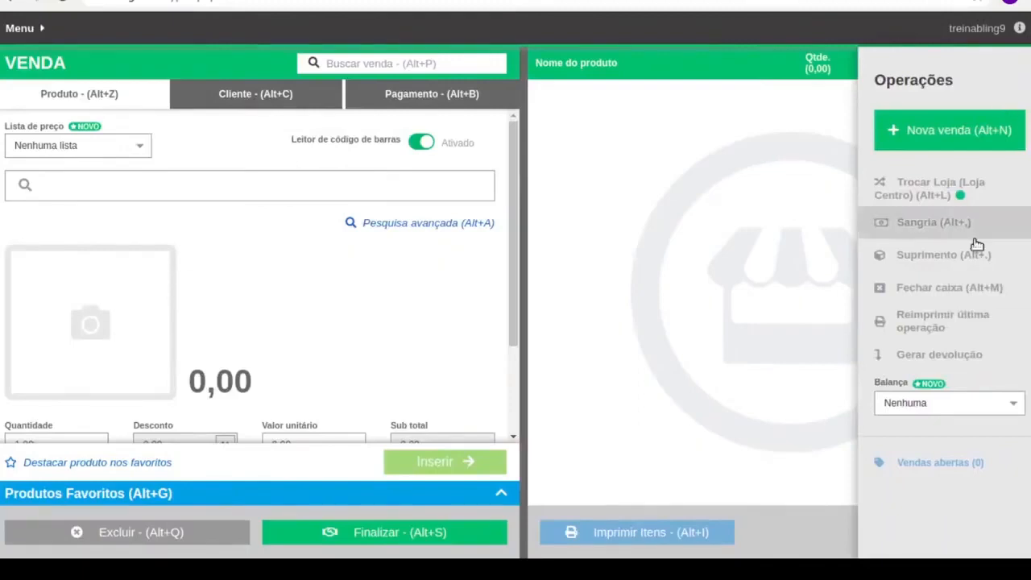
Start Fechar caixa for Loja Centro, review Valores registrados and enter 120,00 for Dinheiro
left_click(974, 292)
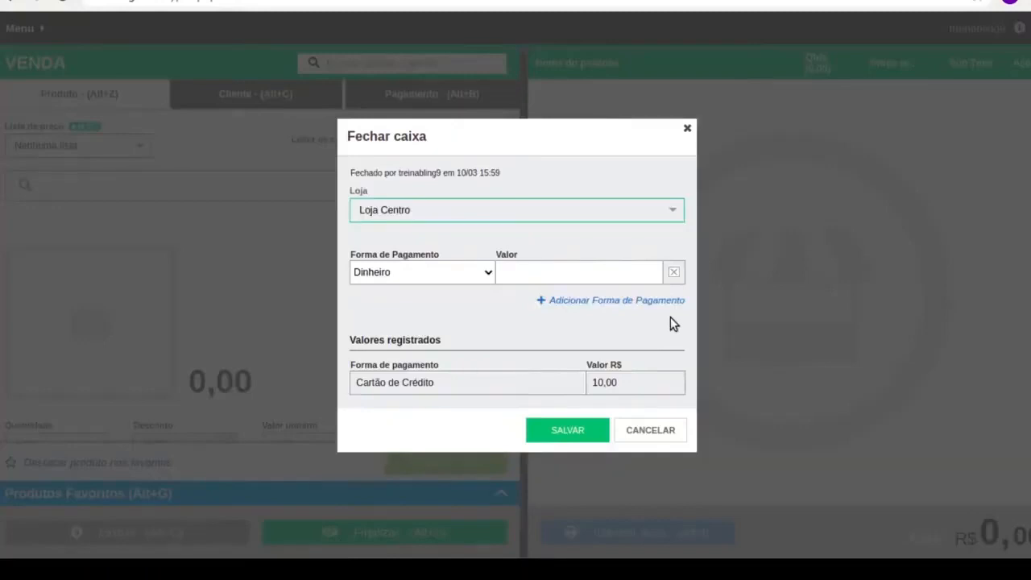
left_click(407, 381)
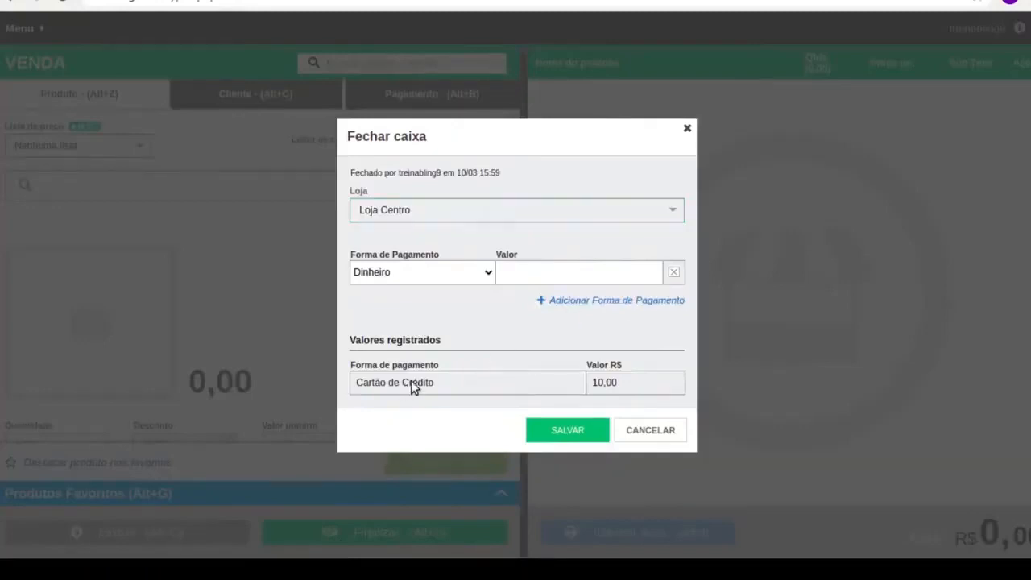
left_click_drag(357, 385, 450, 390)
double_click(633, 387)
left_click(630, 383)
left_click_drag(350, 340, 456, 348)
left_click(450, 346)
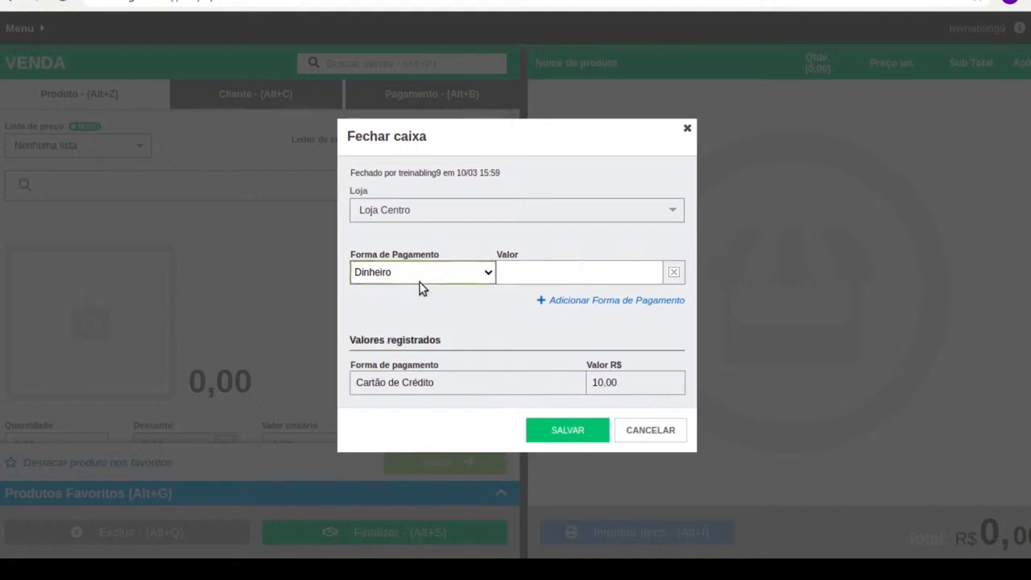
left_click(550, 278)
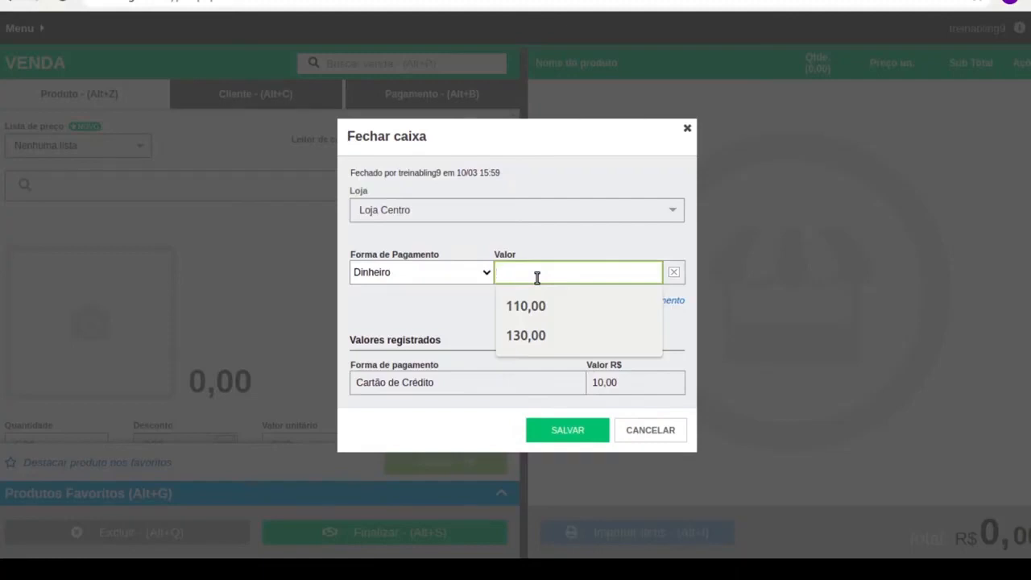
type("120,00")
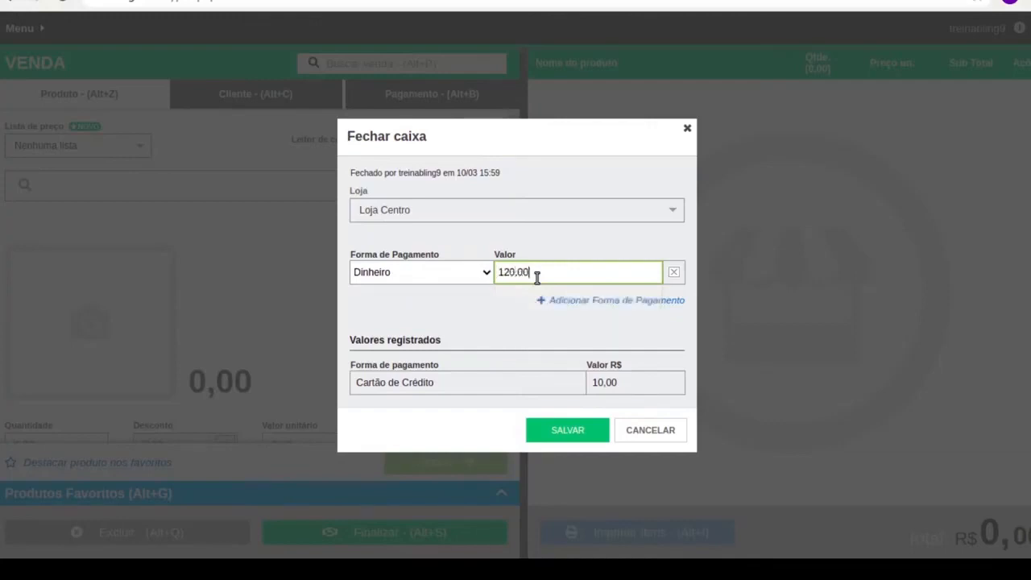
Try adding a second payment form, Cartão de Crédito, to the register closing, and remove that row again
left_click(609, 300)
left_click(405, 295)
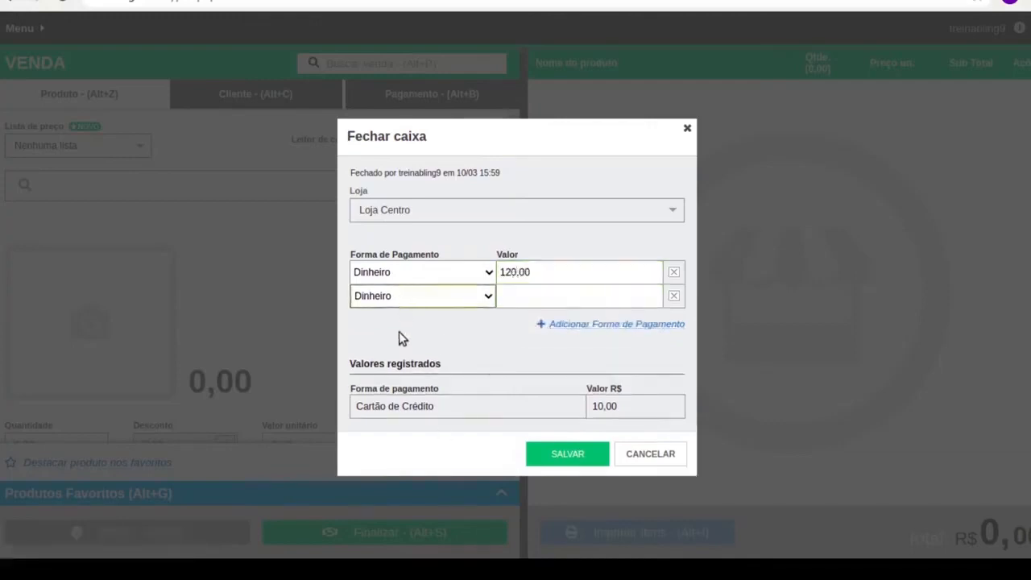
left_click(403, 312)
left_click(393, 403)
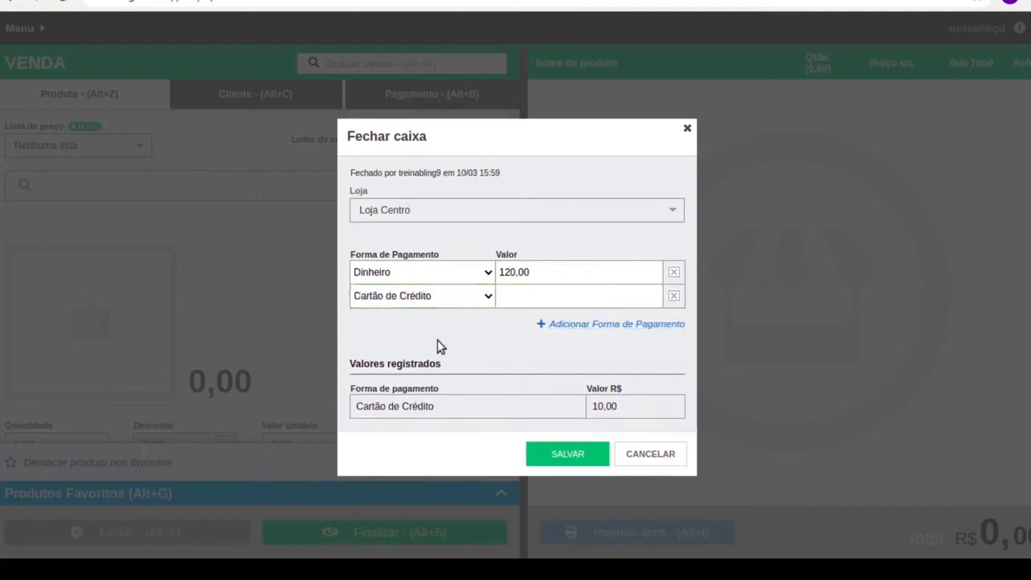
left_click(442, 300)
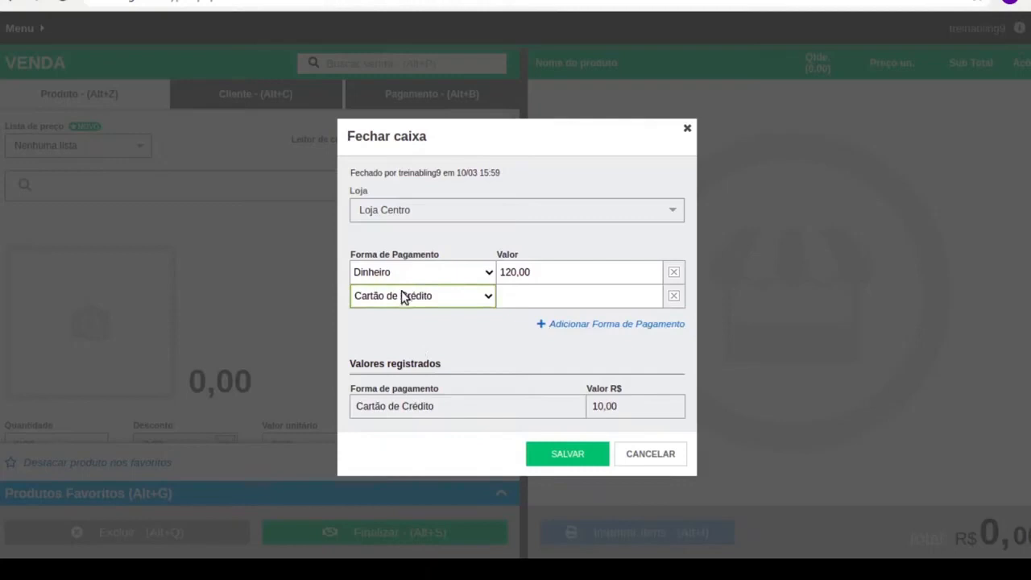
left_click_drag(351, 363, 623, 394)
left_click(623, 391)
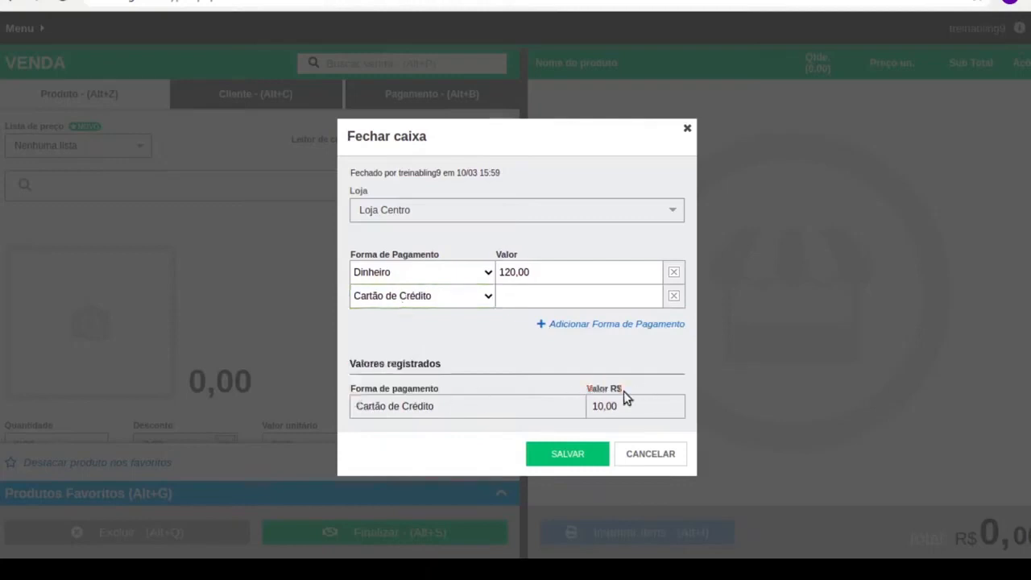
left_click(437, 295)
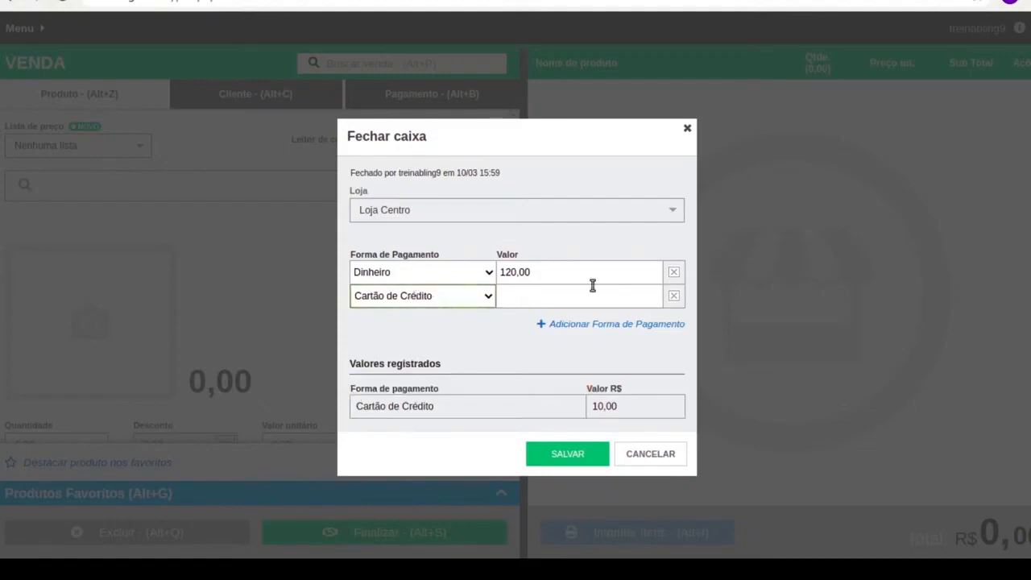
left_click(673, 296)
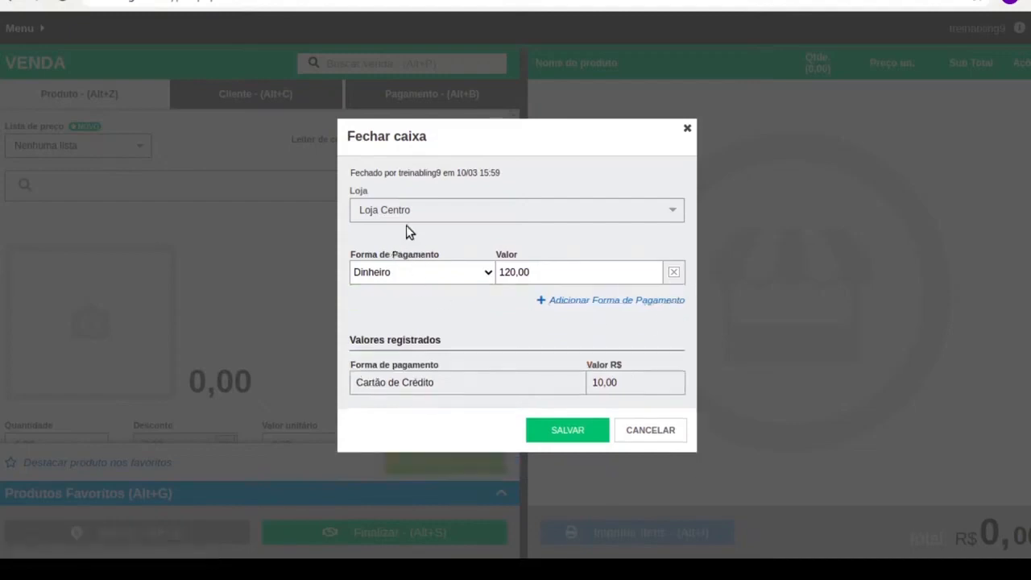
Save the register closing, decline opening a new register and dismiss the welcome window
left_click(566, 435)
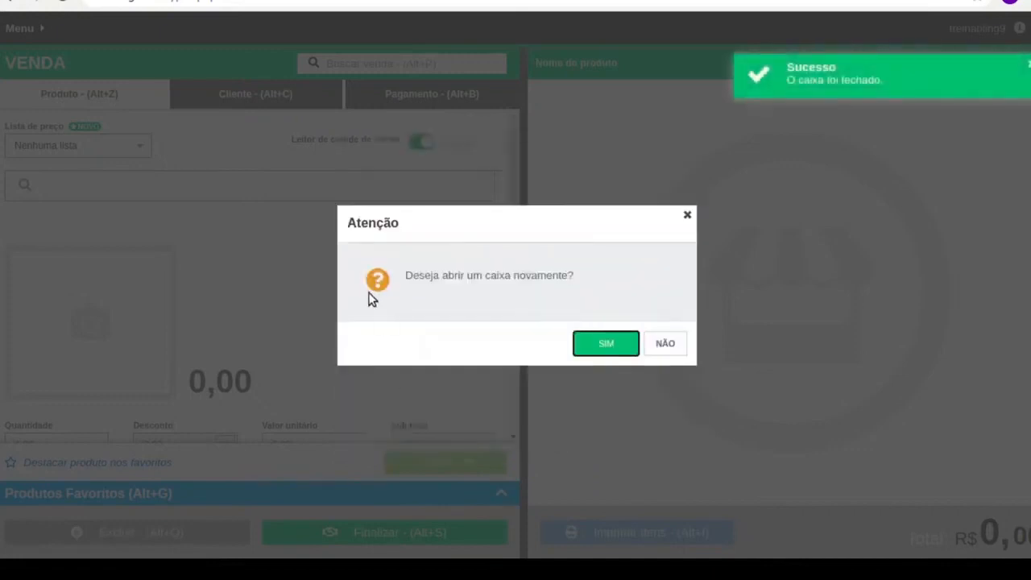
left_click(673, 342)
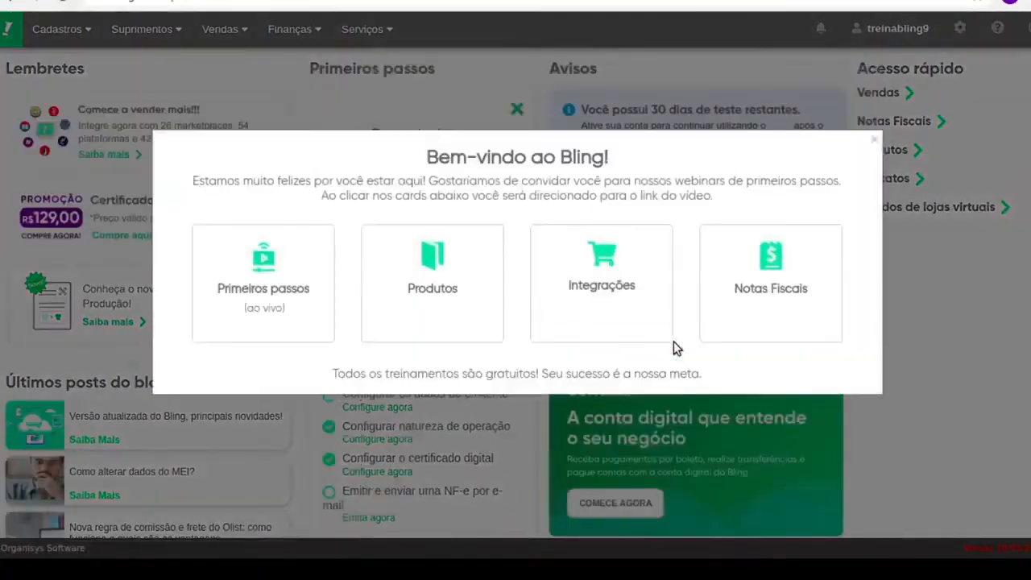
left_click(871, 137)
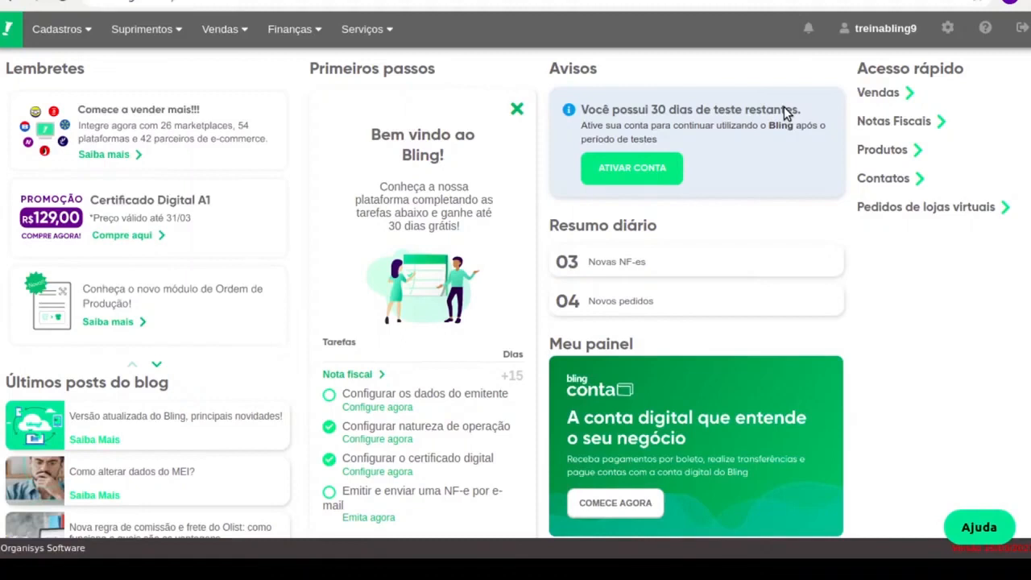
Open Controle de caixa from the Finanças preferences and dismiss its guided tour
left_click(947, 29)
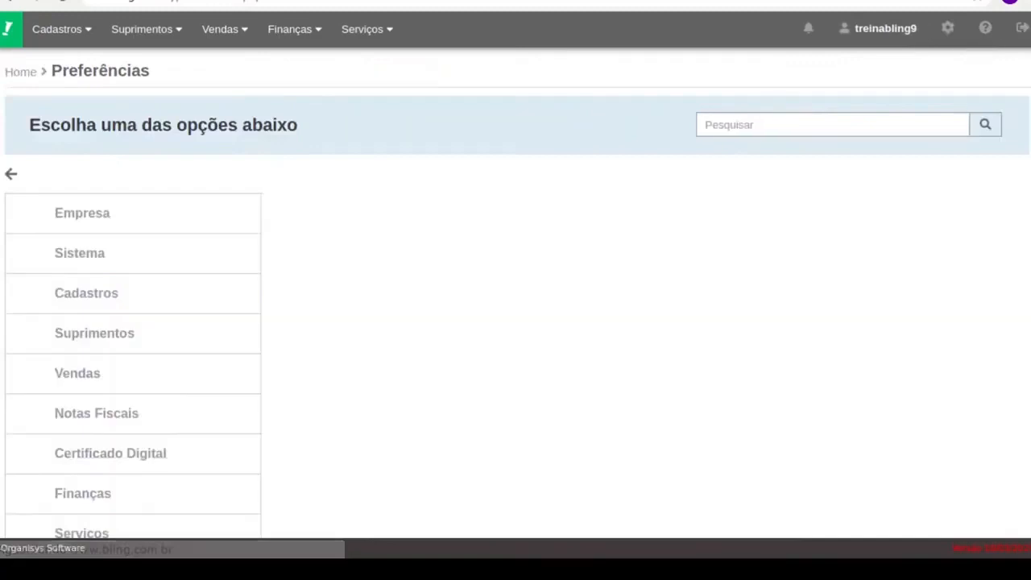
left_click(125, 371)
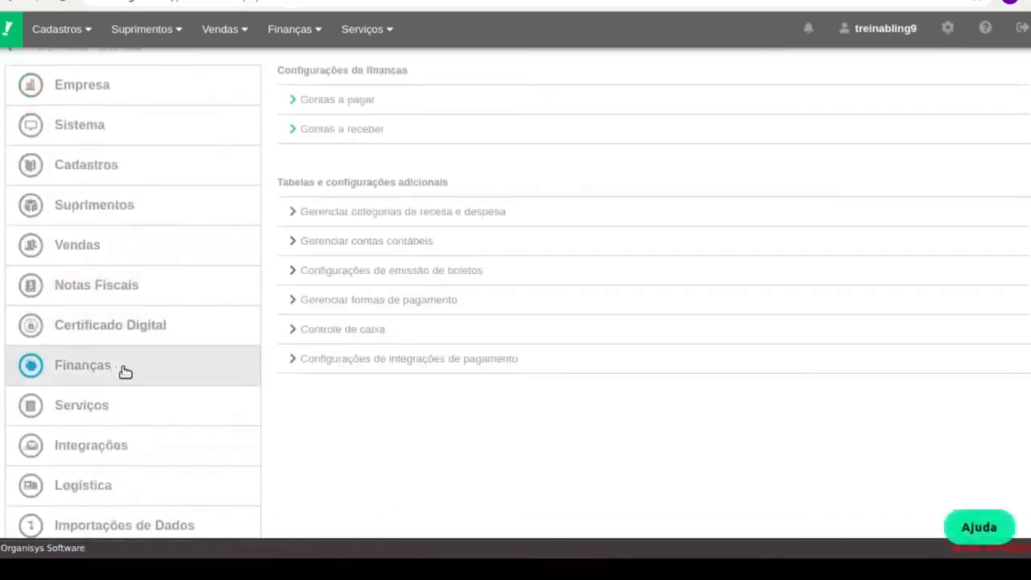
left_click(349, 332)
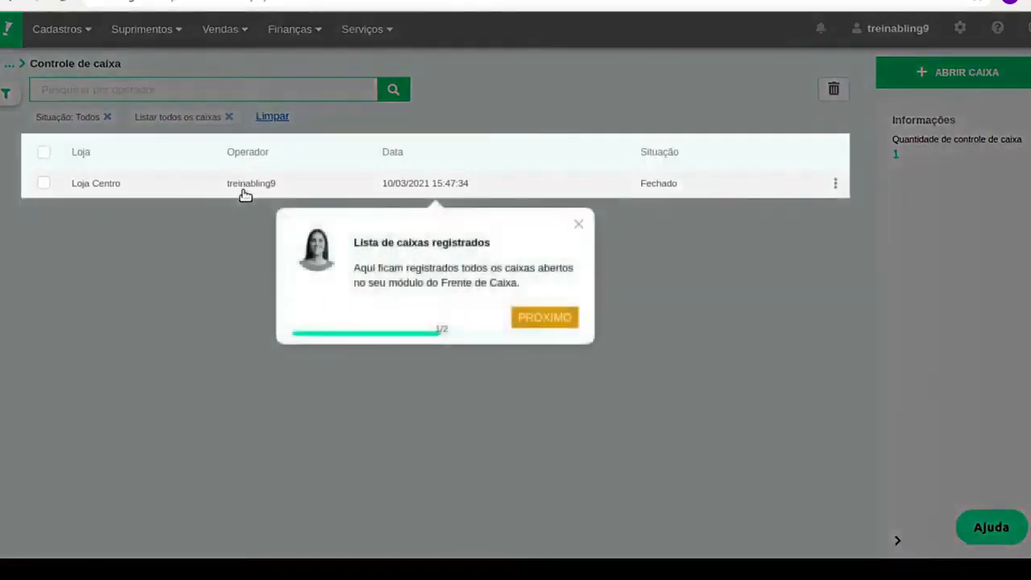
left_click(578, 224)
Open the Loja Centro register record, examine the Diferenças per payment form and return to the register list
left_click(360, 191)
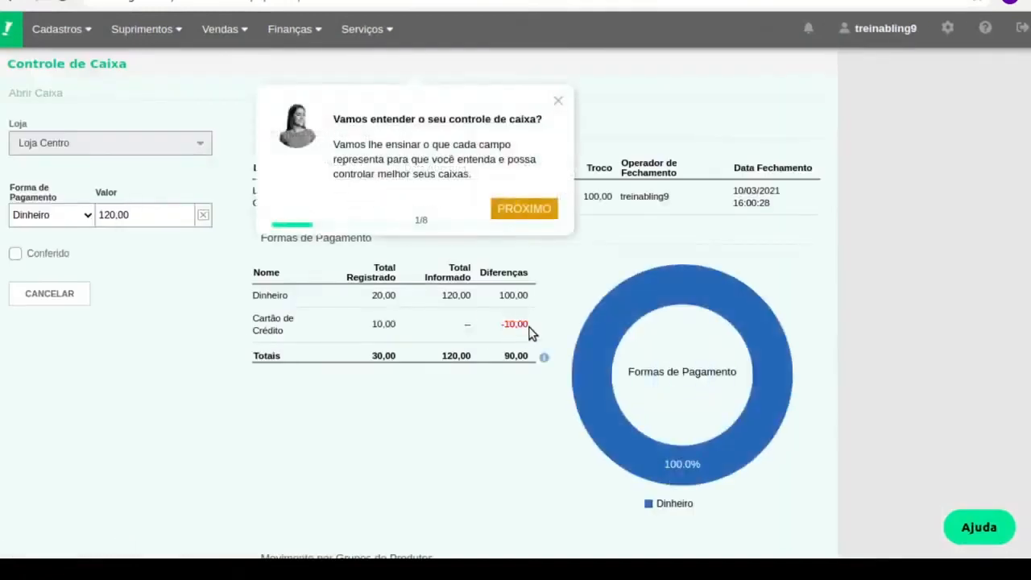
left_click(557, 101)
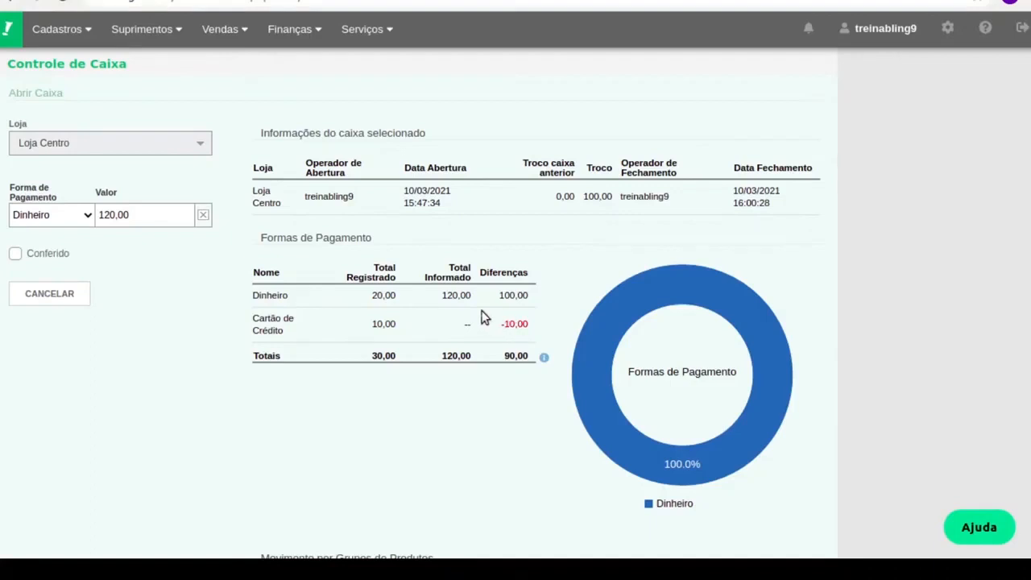
left_click_drag(481, 306, 371, 314)
left_click(370, 314)
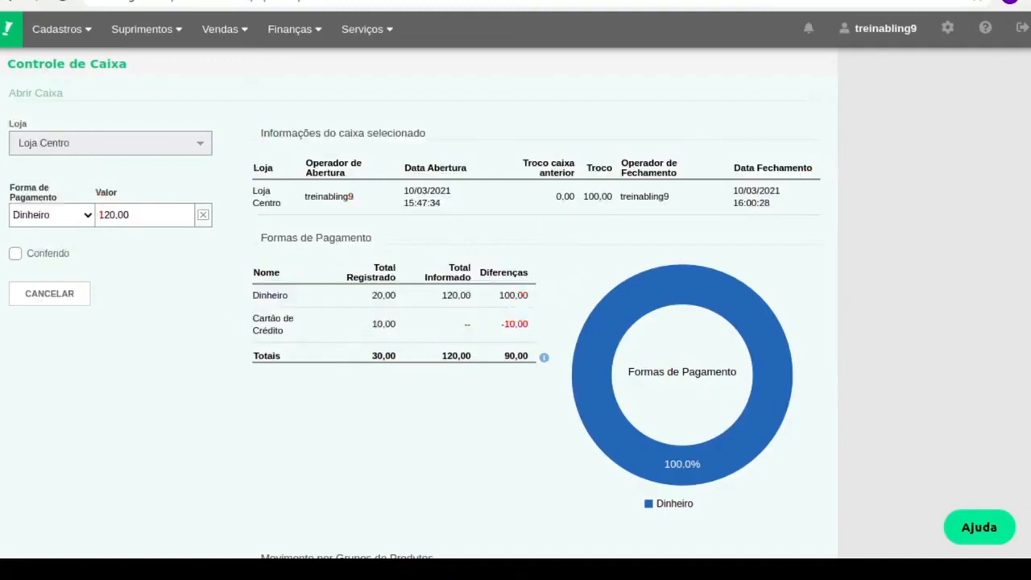
left_click(71, 298)
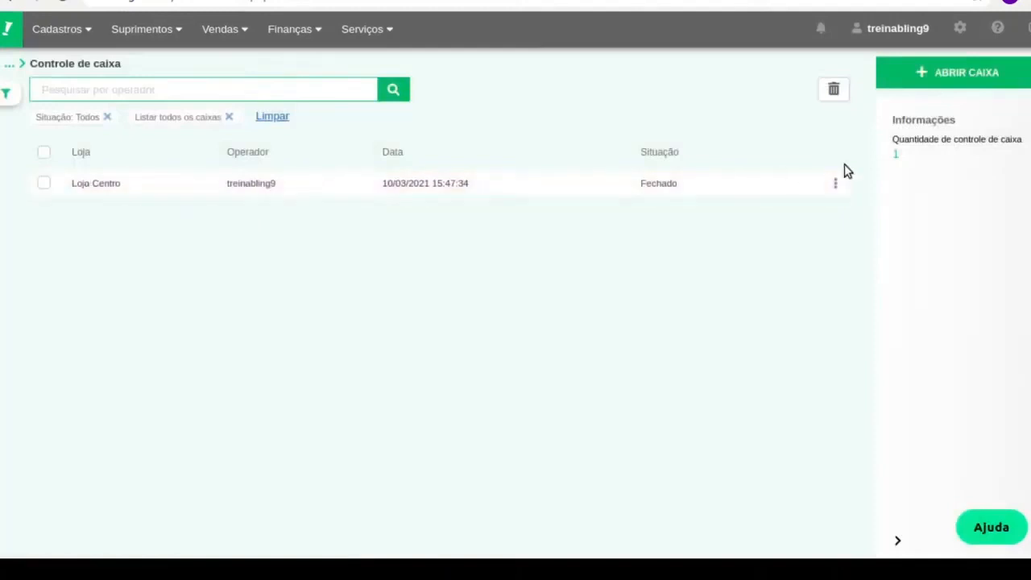
Reopen the closed Loja Centro register with Reabrir Caixa and confirm
left_click(835, 184)
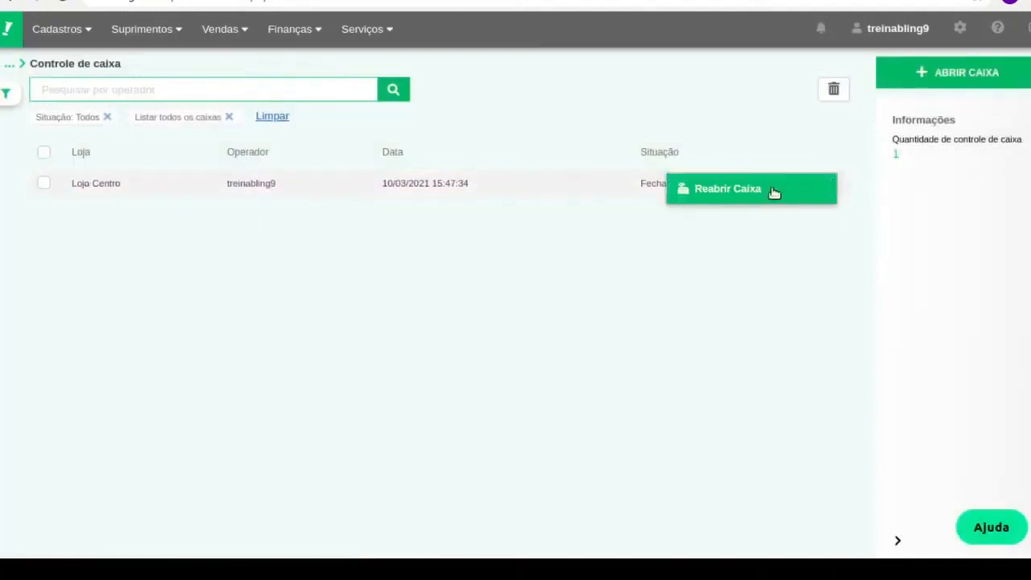
left_click(728, 188)
left_click(604, 349)
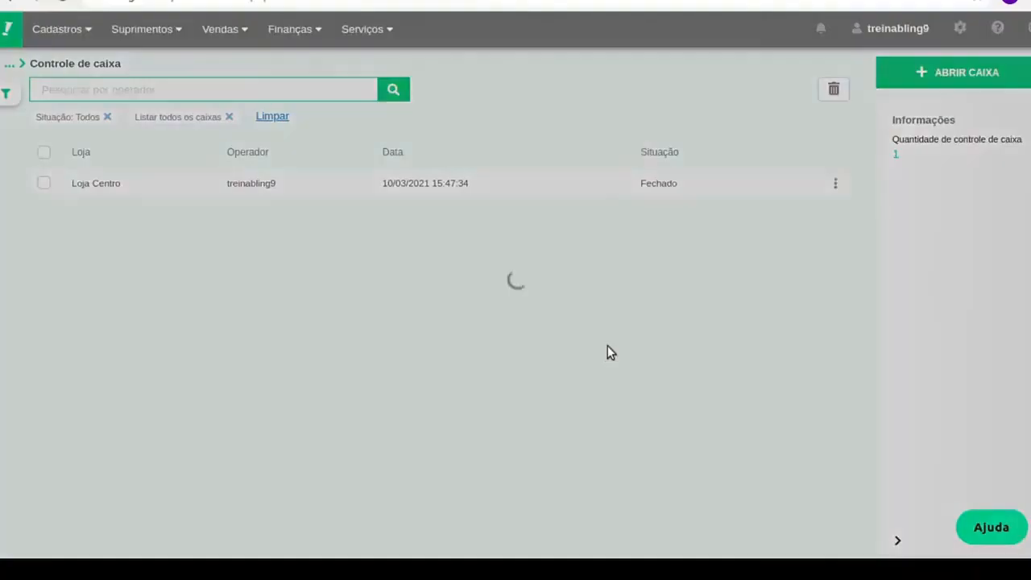
Return to Frente de Caixa with Loja Centro as the store and Matriz as the business unit
left_click(236, 36)
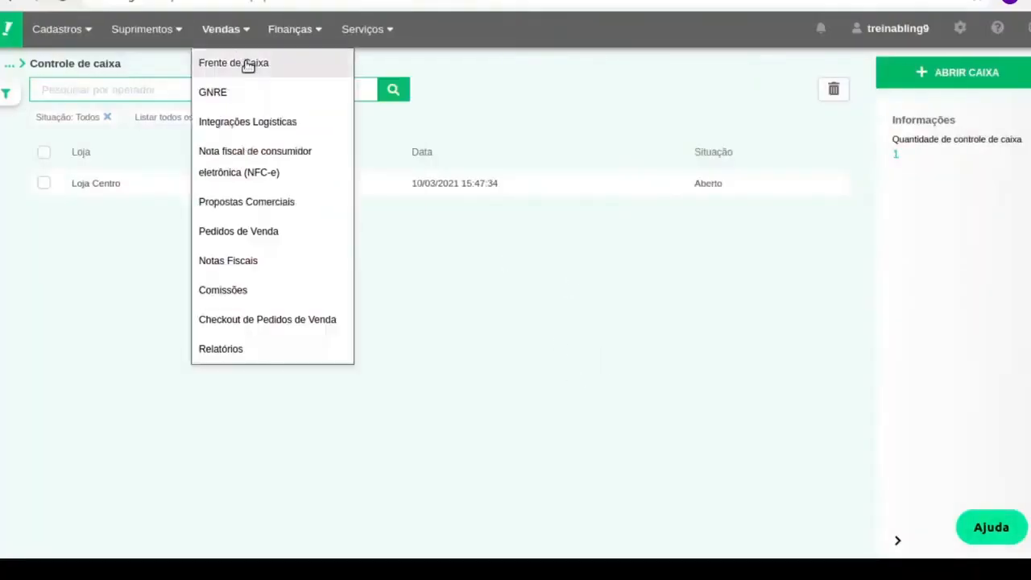
left_click(246, 64)
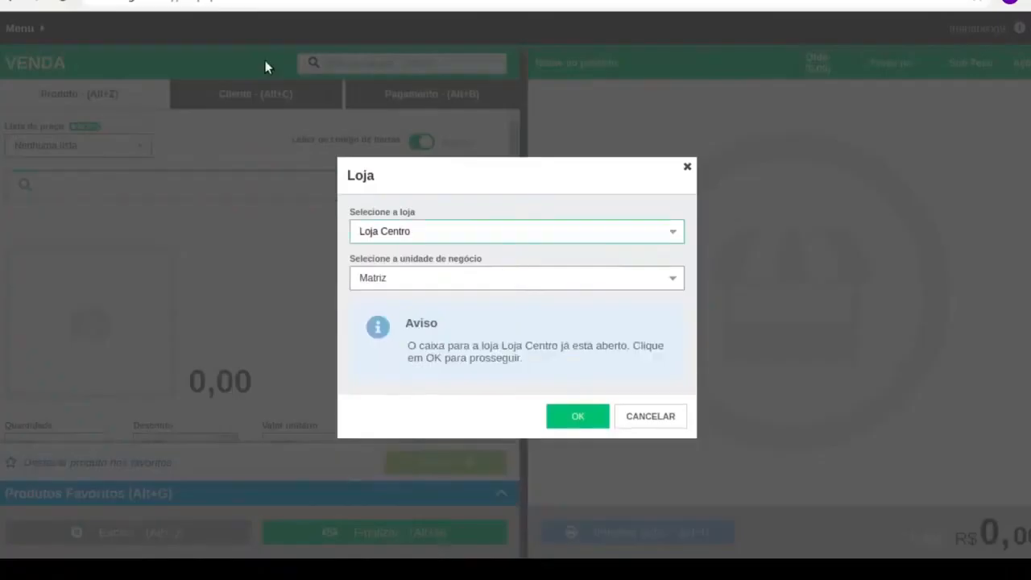
left_click(574, 417)
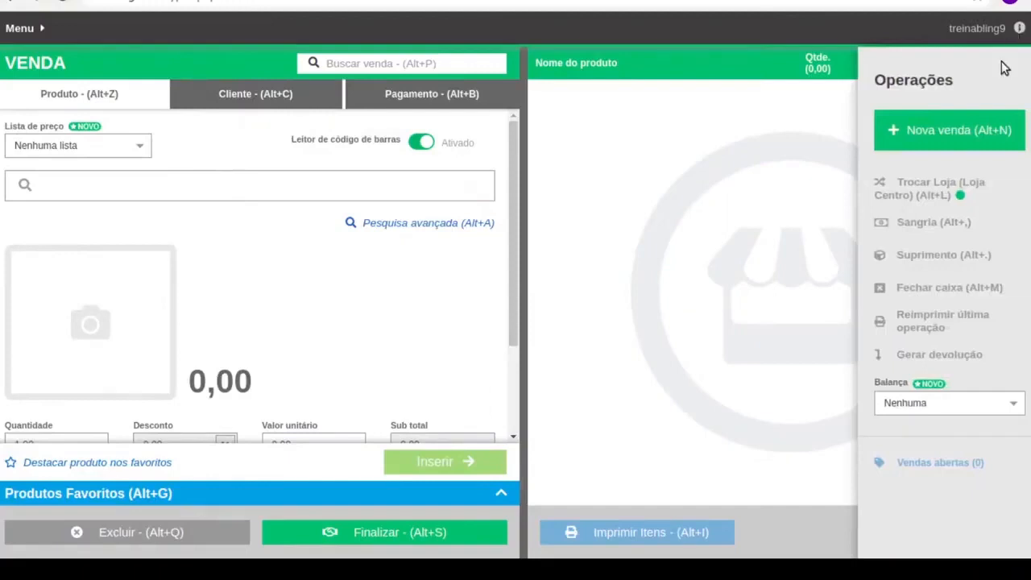
Start the Fechar caixa operation for Loja Centro and enter 120,00 for Dinheiro
left_click(944, 290)
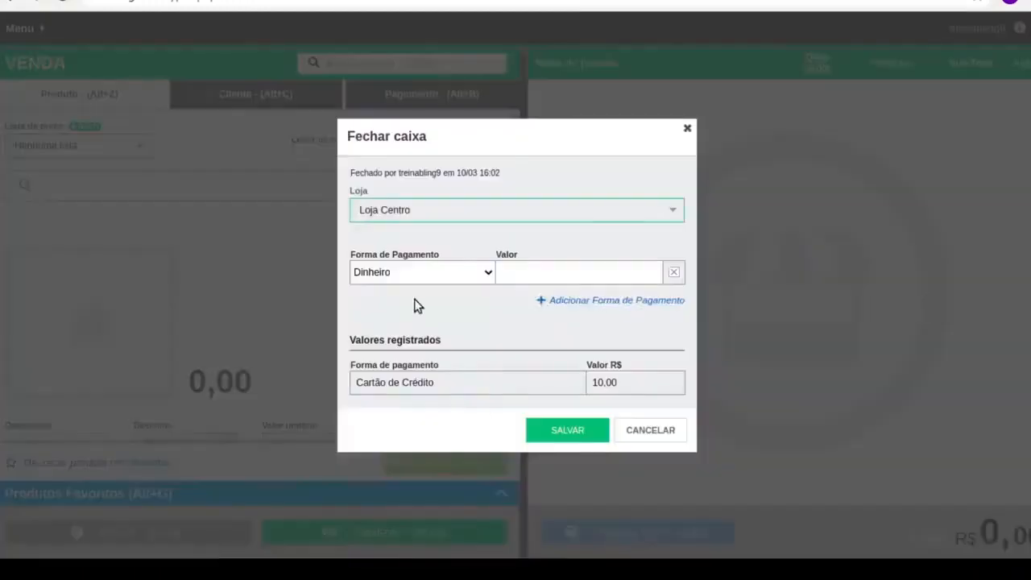
left_click(575, 276)
type("120")
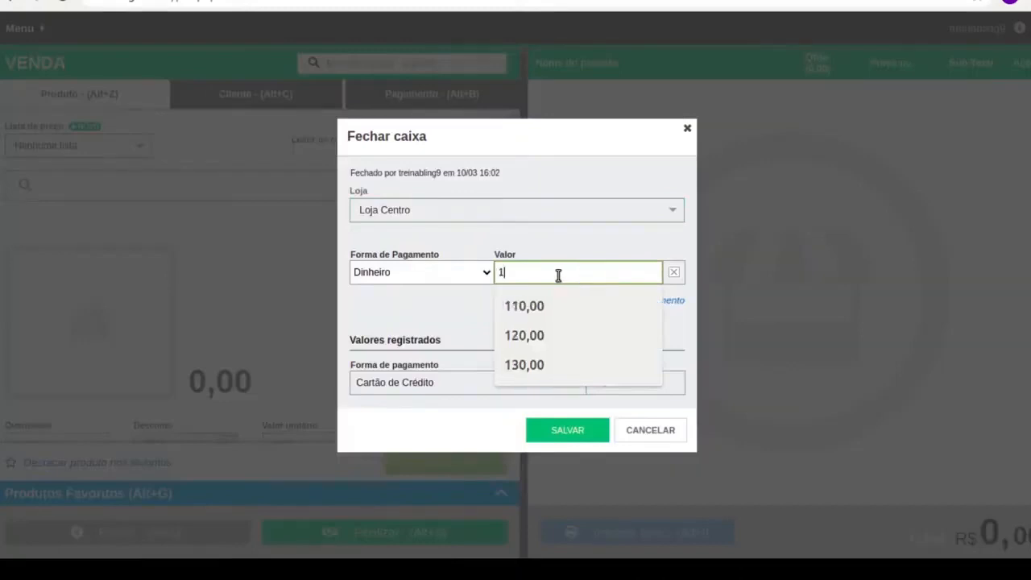
left_click(569, 247)
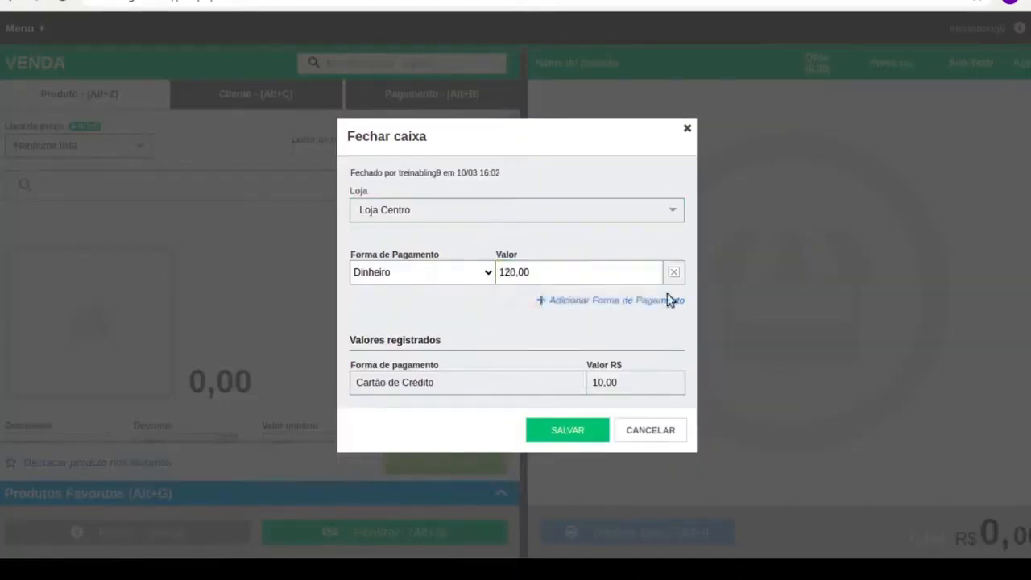
Add a second payment form, Cartão de Crédito, with the value 10,00 to the register closing
left_click(662, 302)
left_click(426, 297)
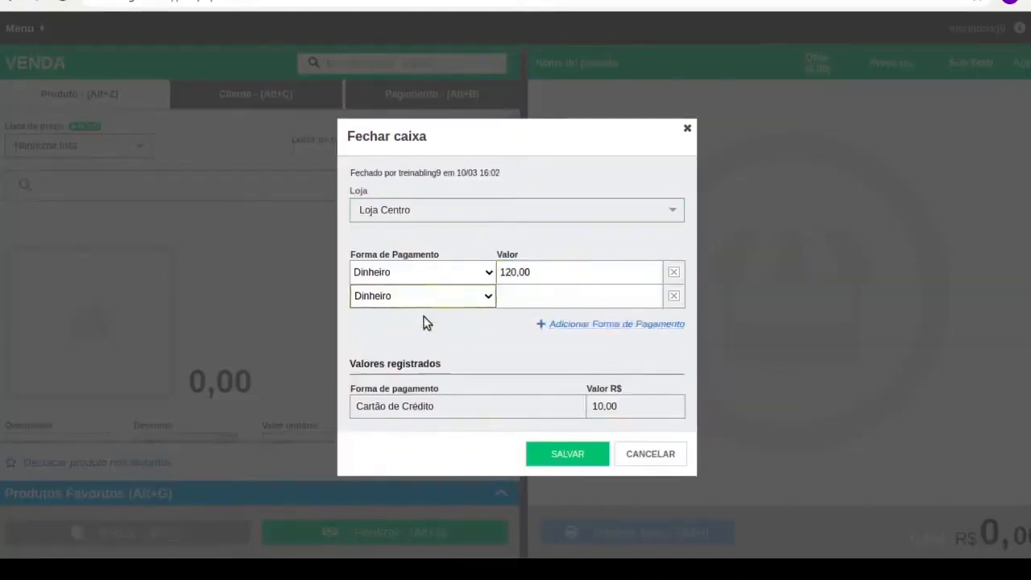
left_click(425, 322)
left_click(540, 296)
type("10.00")
left_click(451, 350)
Check the registered Cartão de Crédito value, save the register closing and decline opening a register again
left_click_drag(368, 407, 610, 408)
left_click(610, 407)
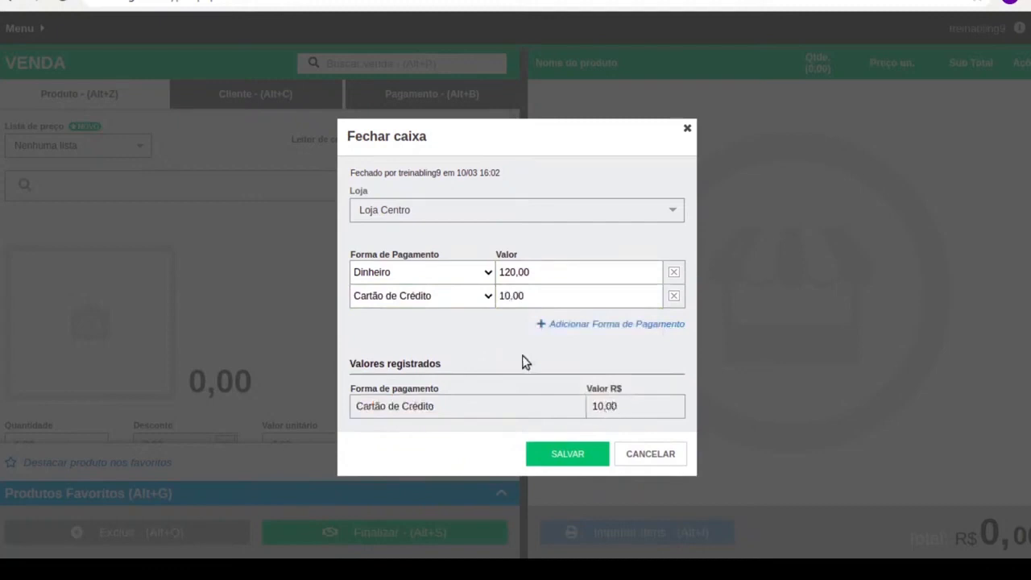
left_click(553, 458)
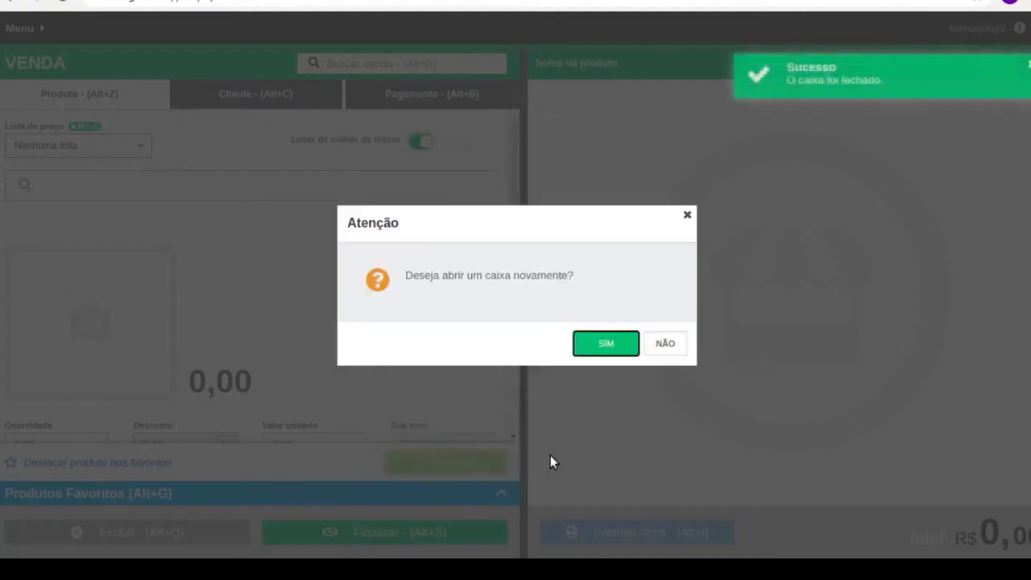
left_click(666, 360)
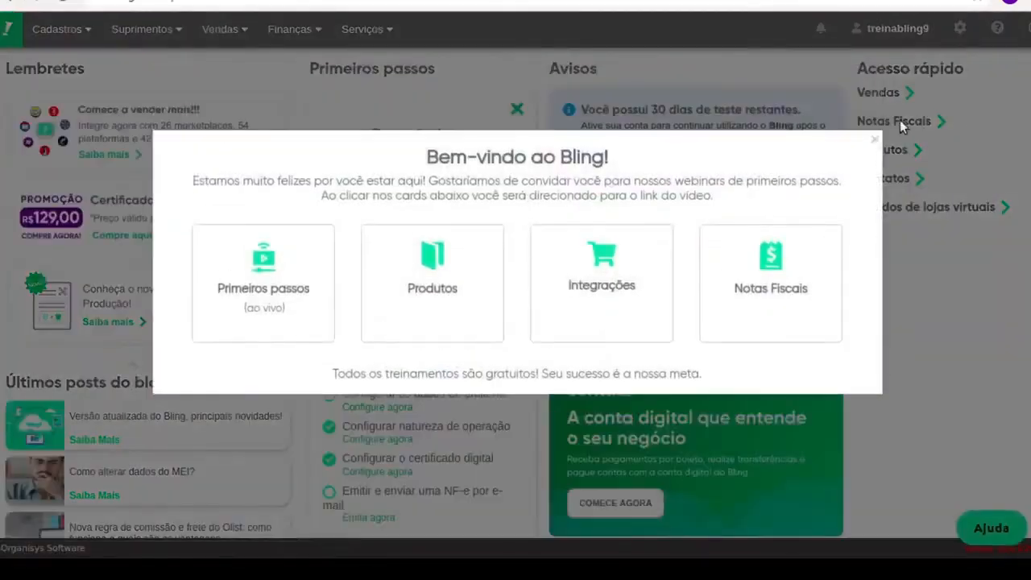
Dismiss the welcome window and open Controle de caixa from the Finanças preferences
left_click(875, 139)
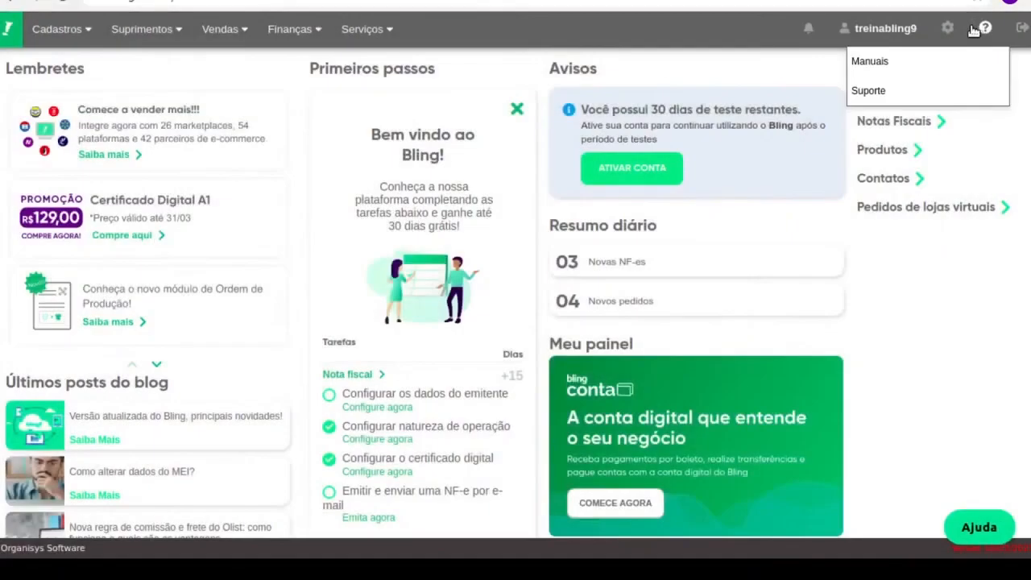
left_click(910, 32)
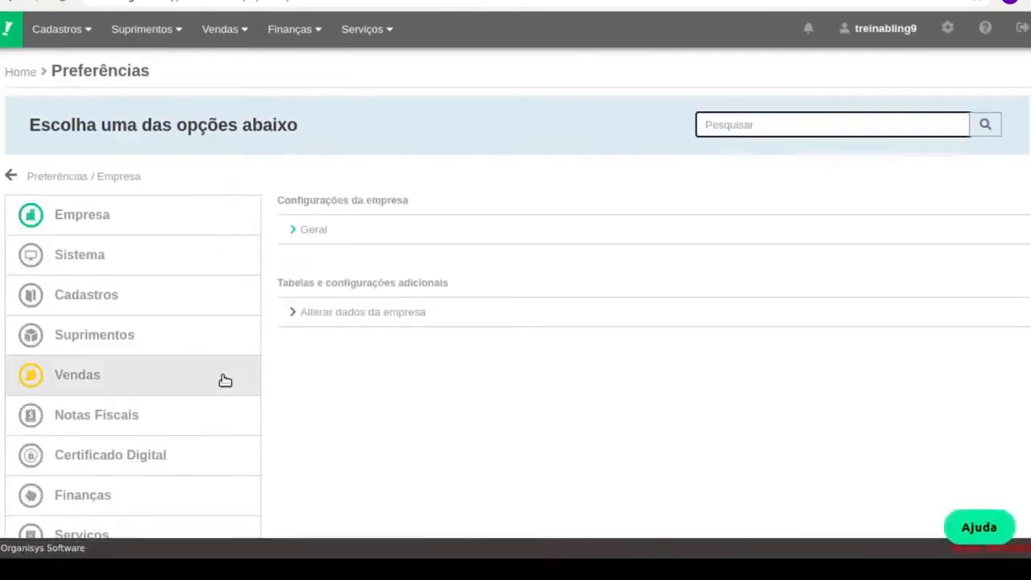
scroll(193, 369, "down", 1)
left_click(104, 409)
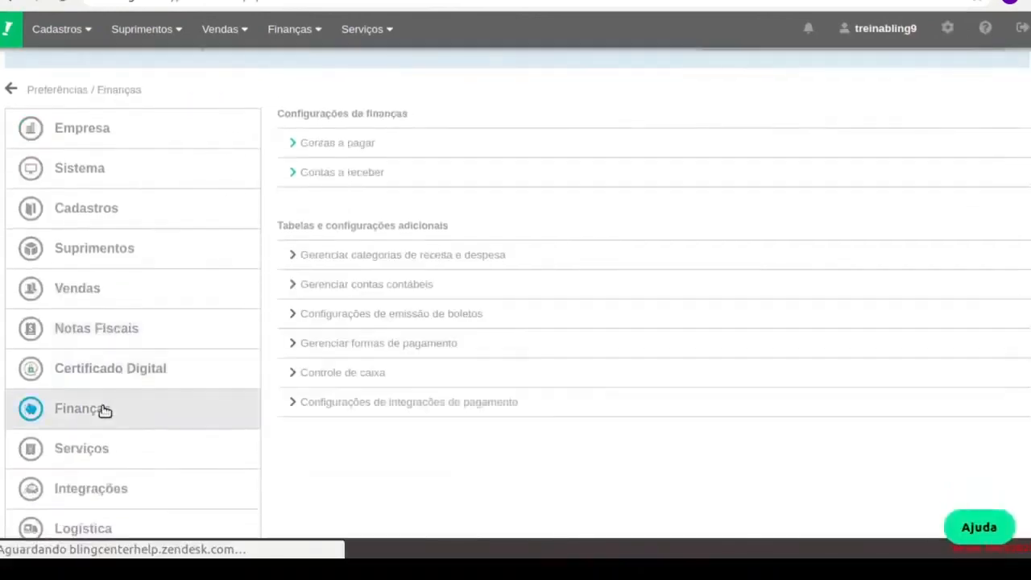
left_click(353, 380)
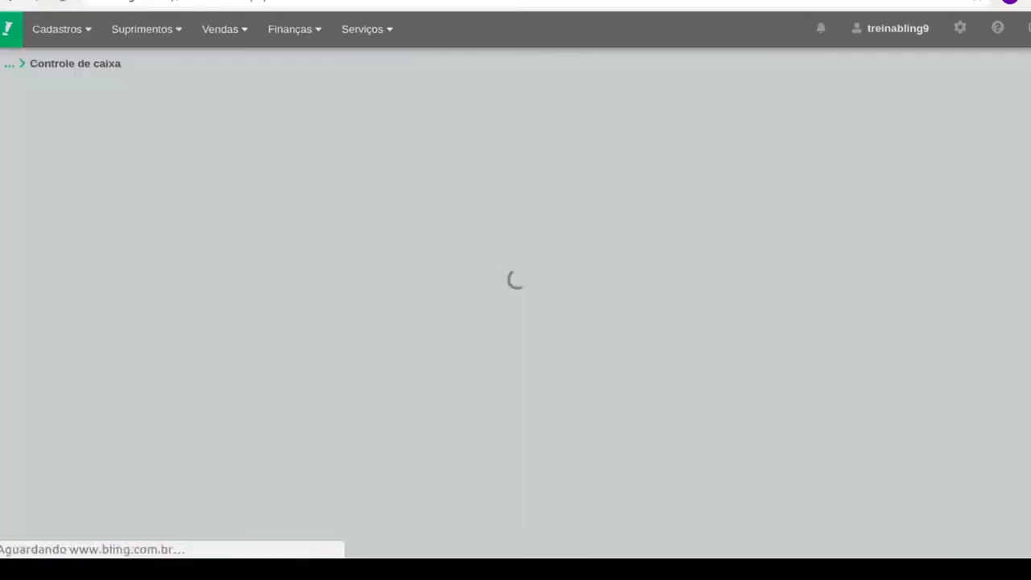
Open the Loja Centro register record and examine its Formas de Pagamento differences and Movimento por Grupos de Produtos
left_click(350, 186)
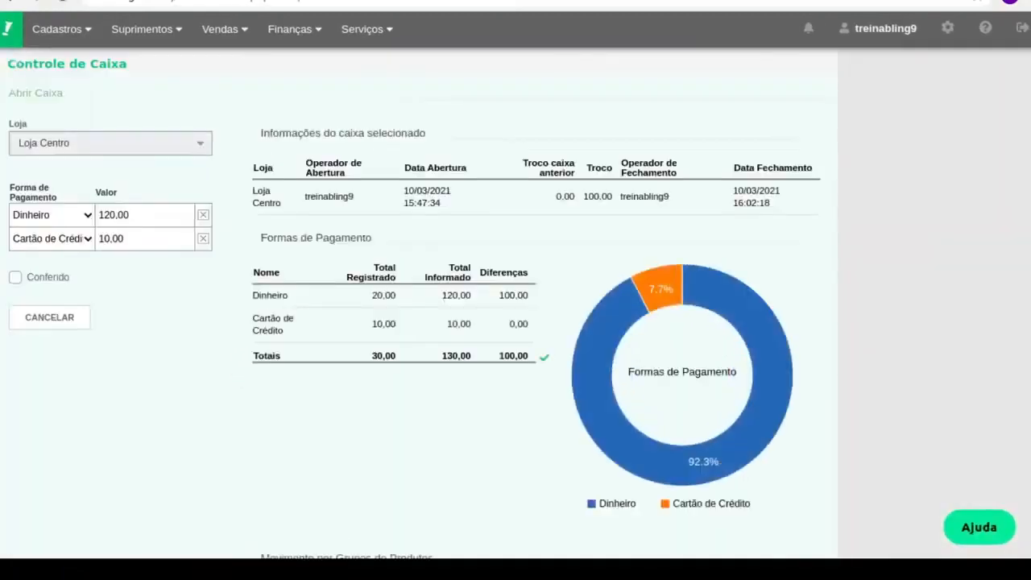
left_click_drag(253, 317, 477, 330)
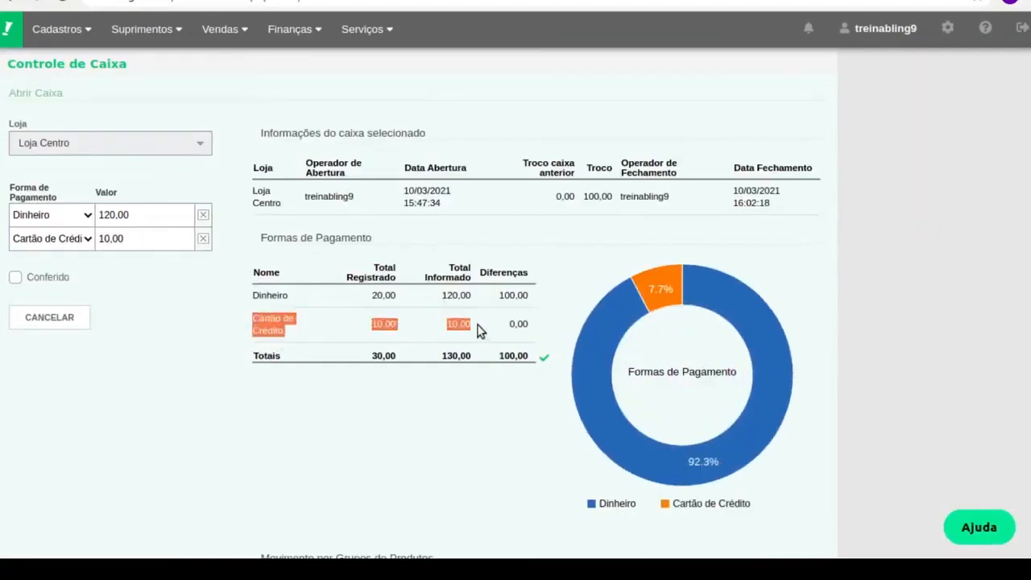
left_click_drag(252, 296, 546, 303)
left_click(524, 295)
mouse_move(542, 367)
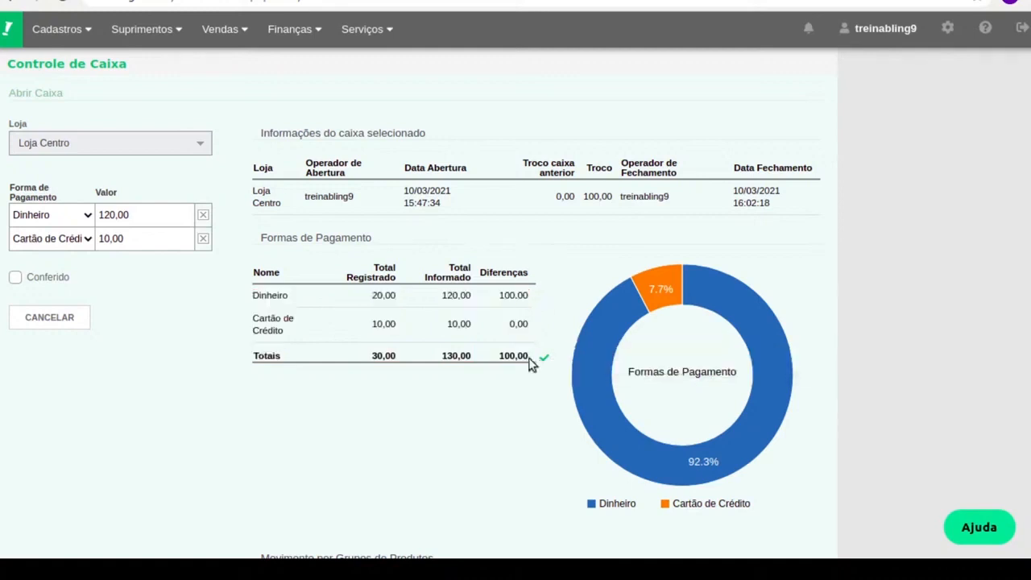
scroll(529, 380, "down", 3)
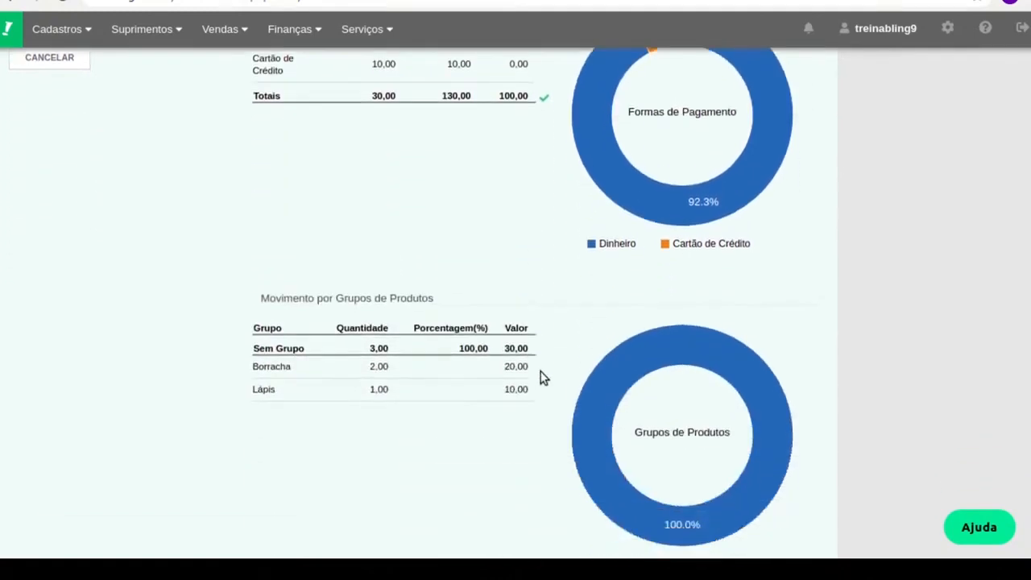
scroll(541, 377, "down", 1)
left_click_drag(268, 249, 430, 290)
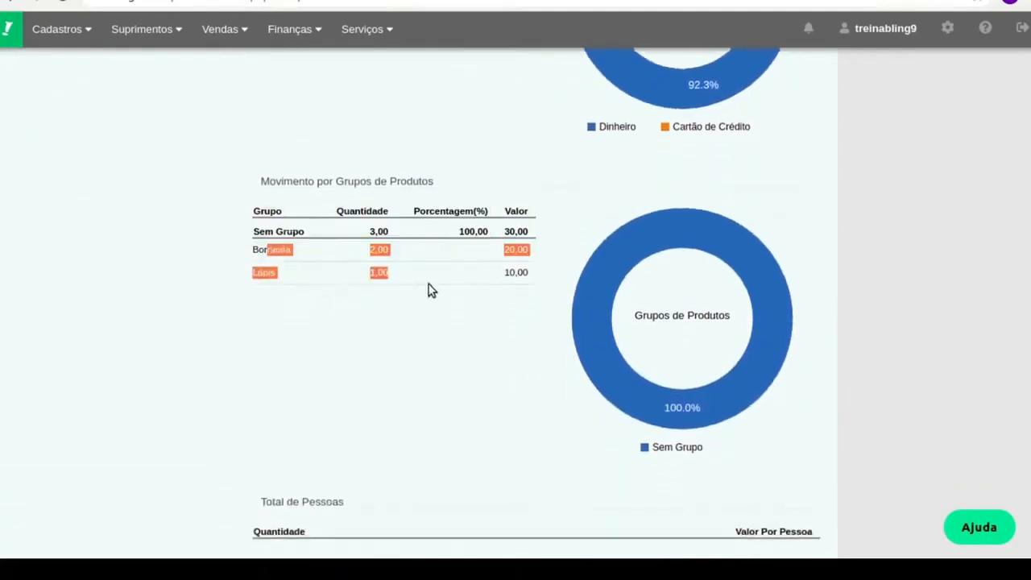
left_click(502, 282)
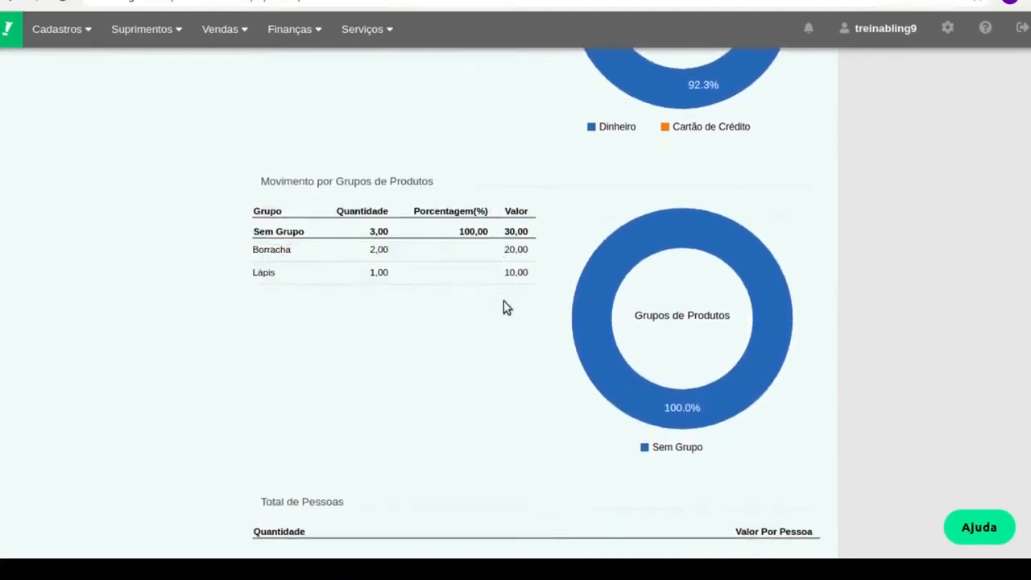
Mark the Loja Centro register as Conferido and save the record
scroll(503, 306, "up", 5)
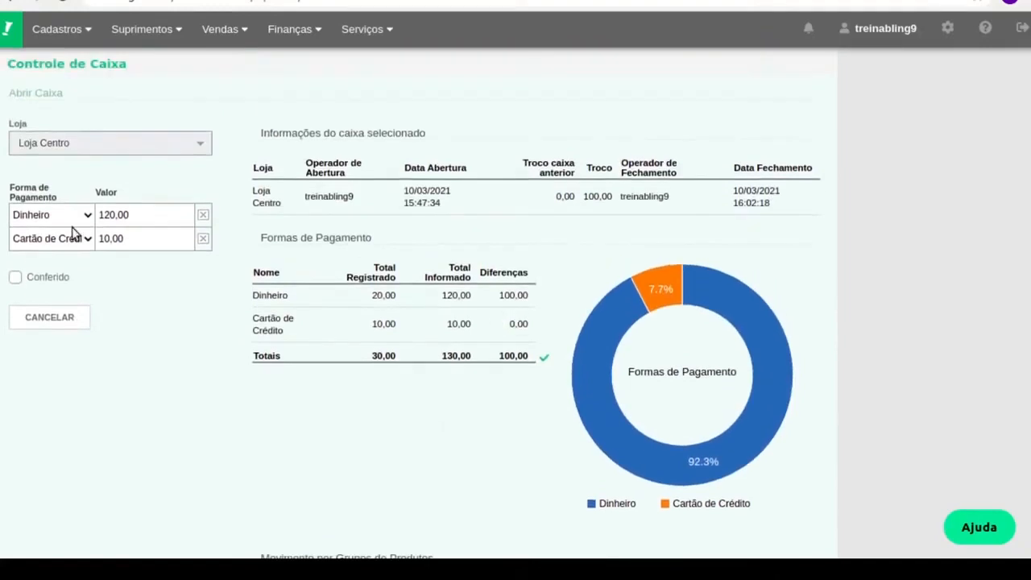
left_click(14, 279)
left_click(68, 319)
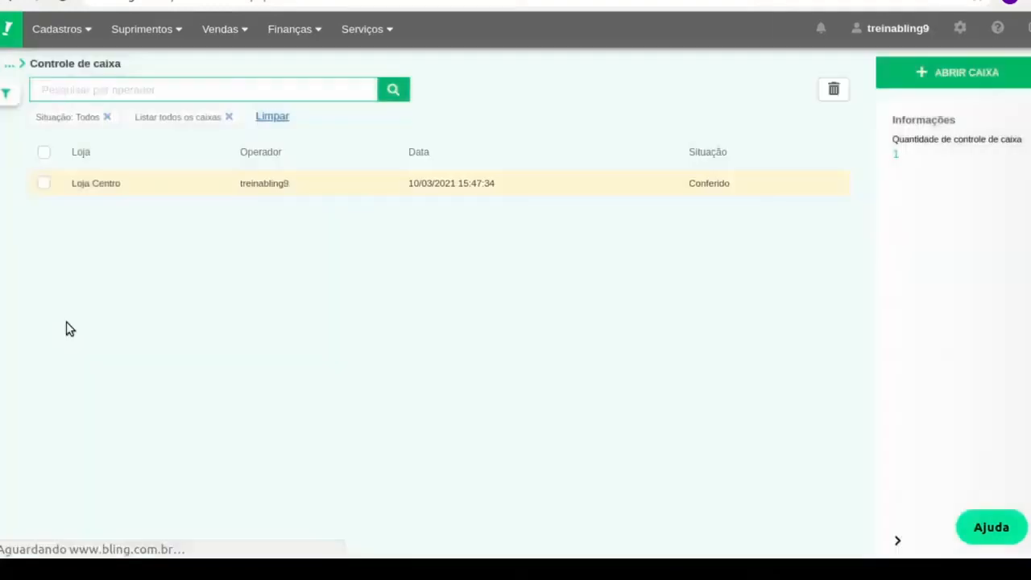